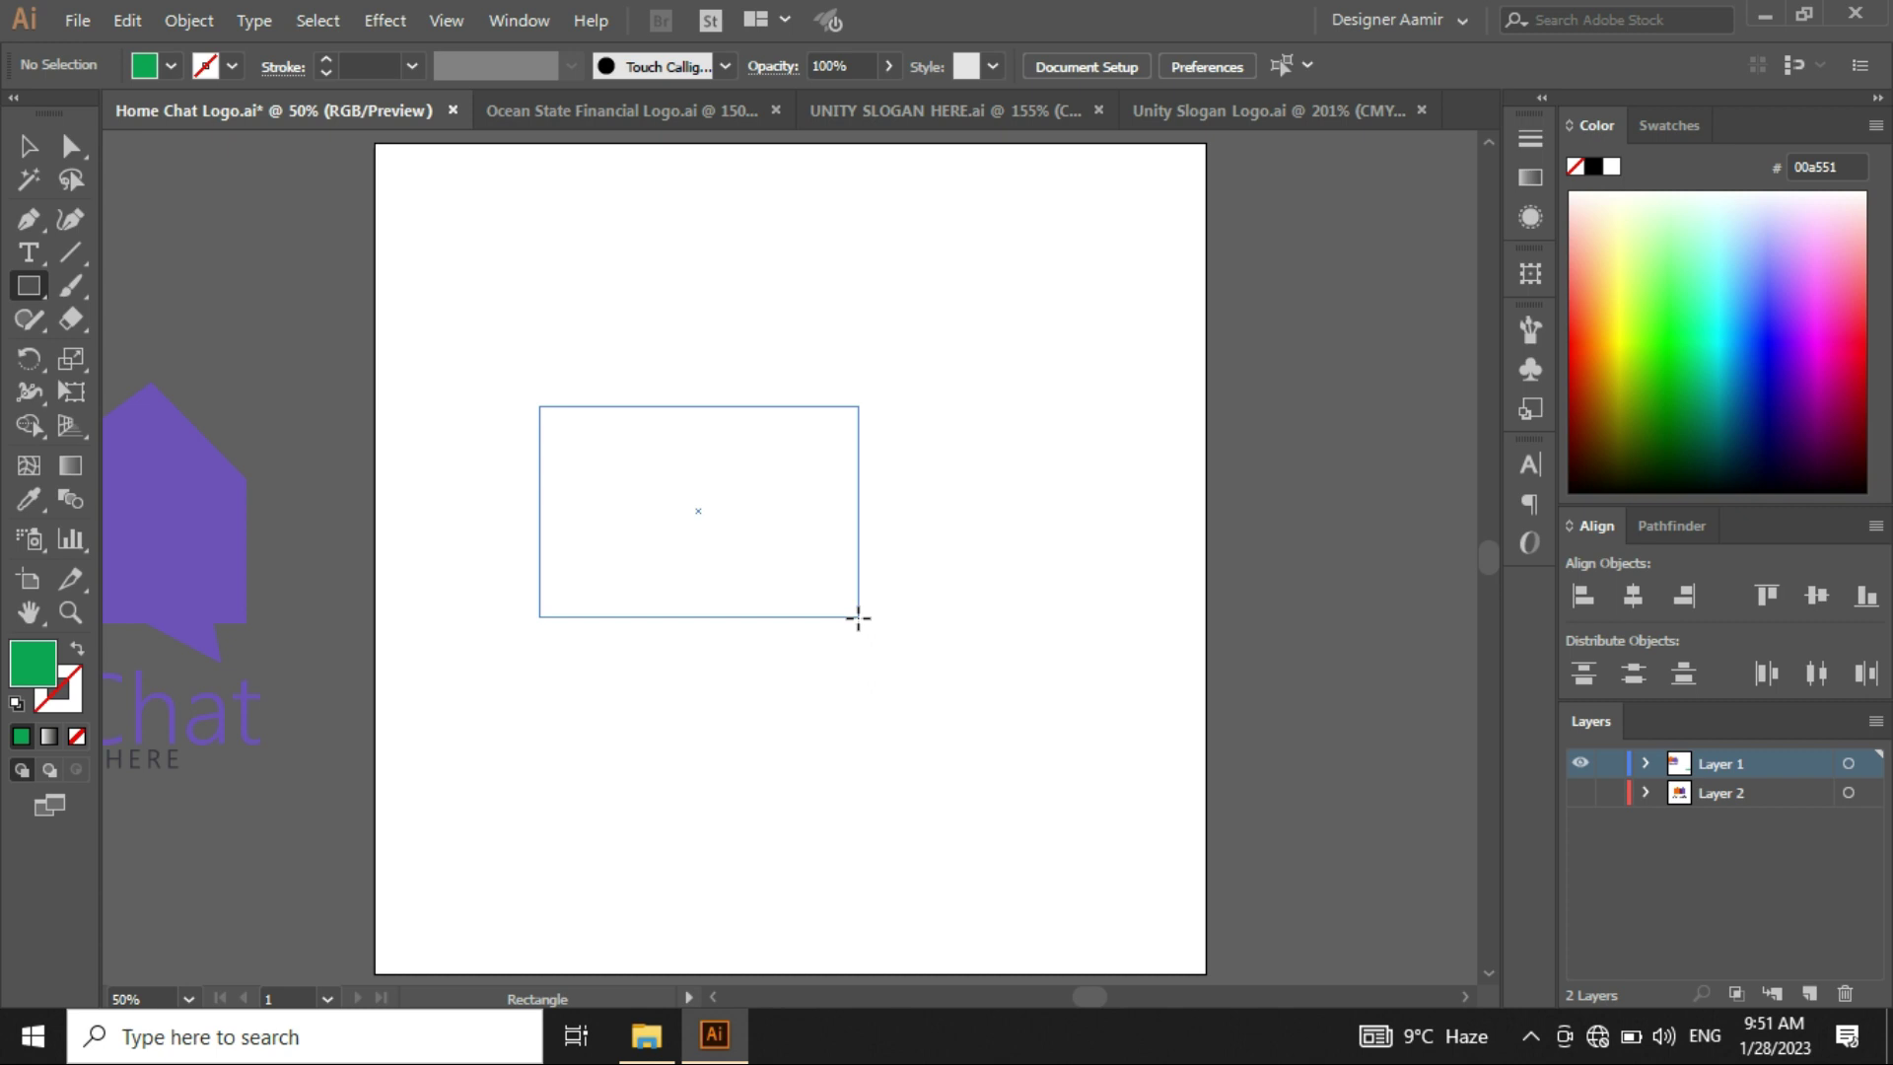
- Ungroup the Home Chat reference logo so its icon separates from the text
drag(608, 588, 1022, 574)
key(plus)
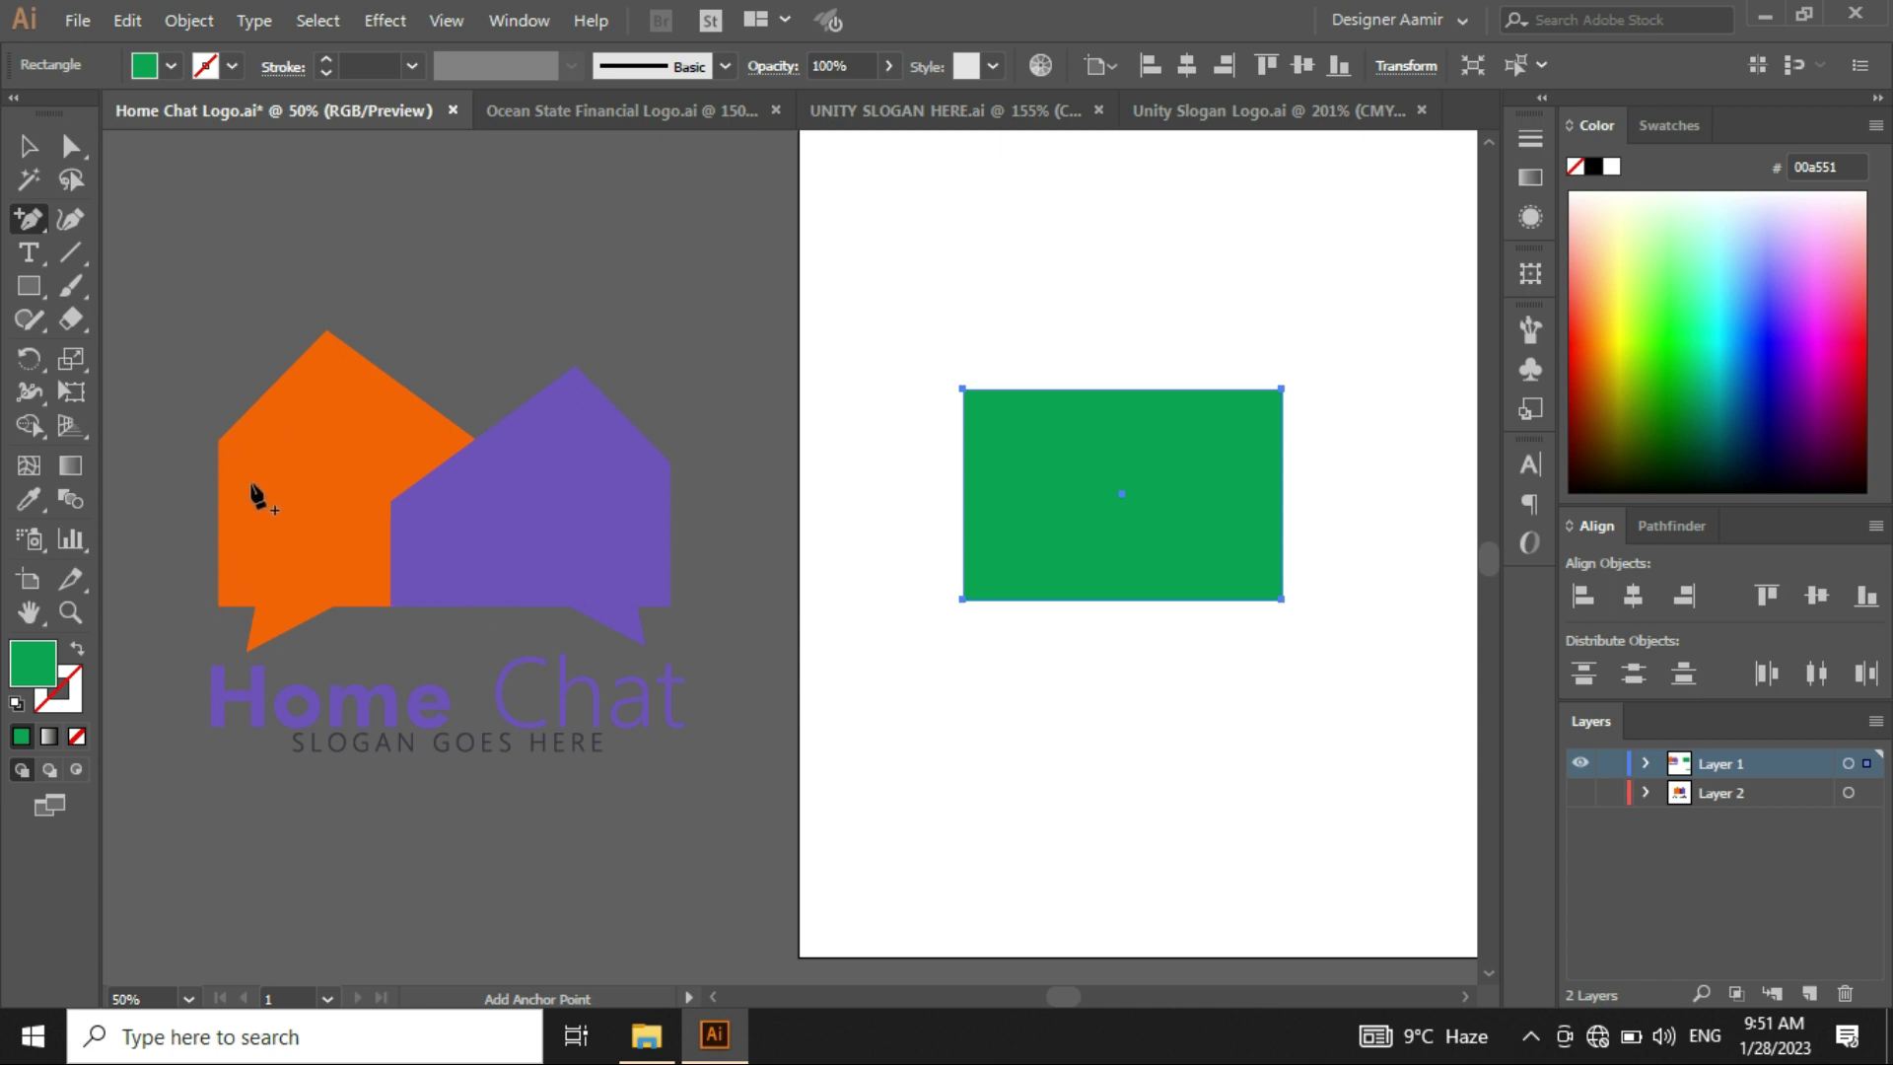
key(v)
click(363, 472)
right_click(363, 472)
click(444, 667)
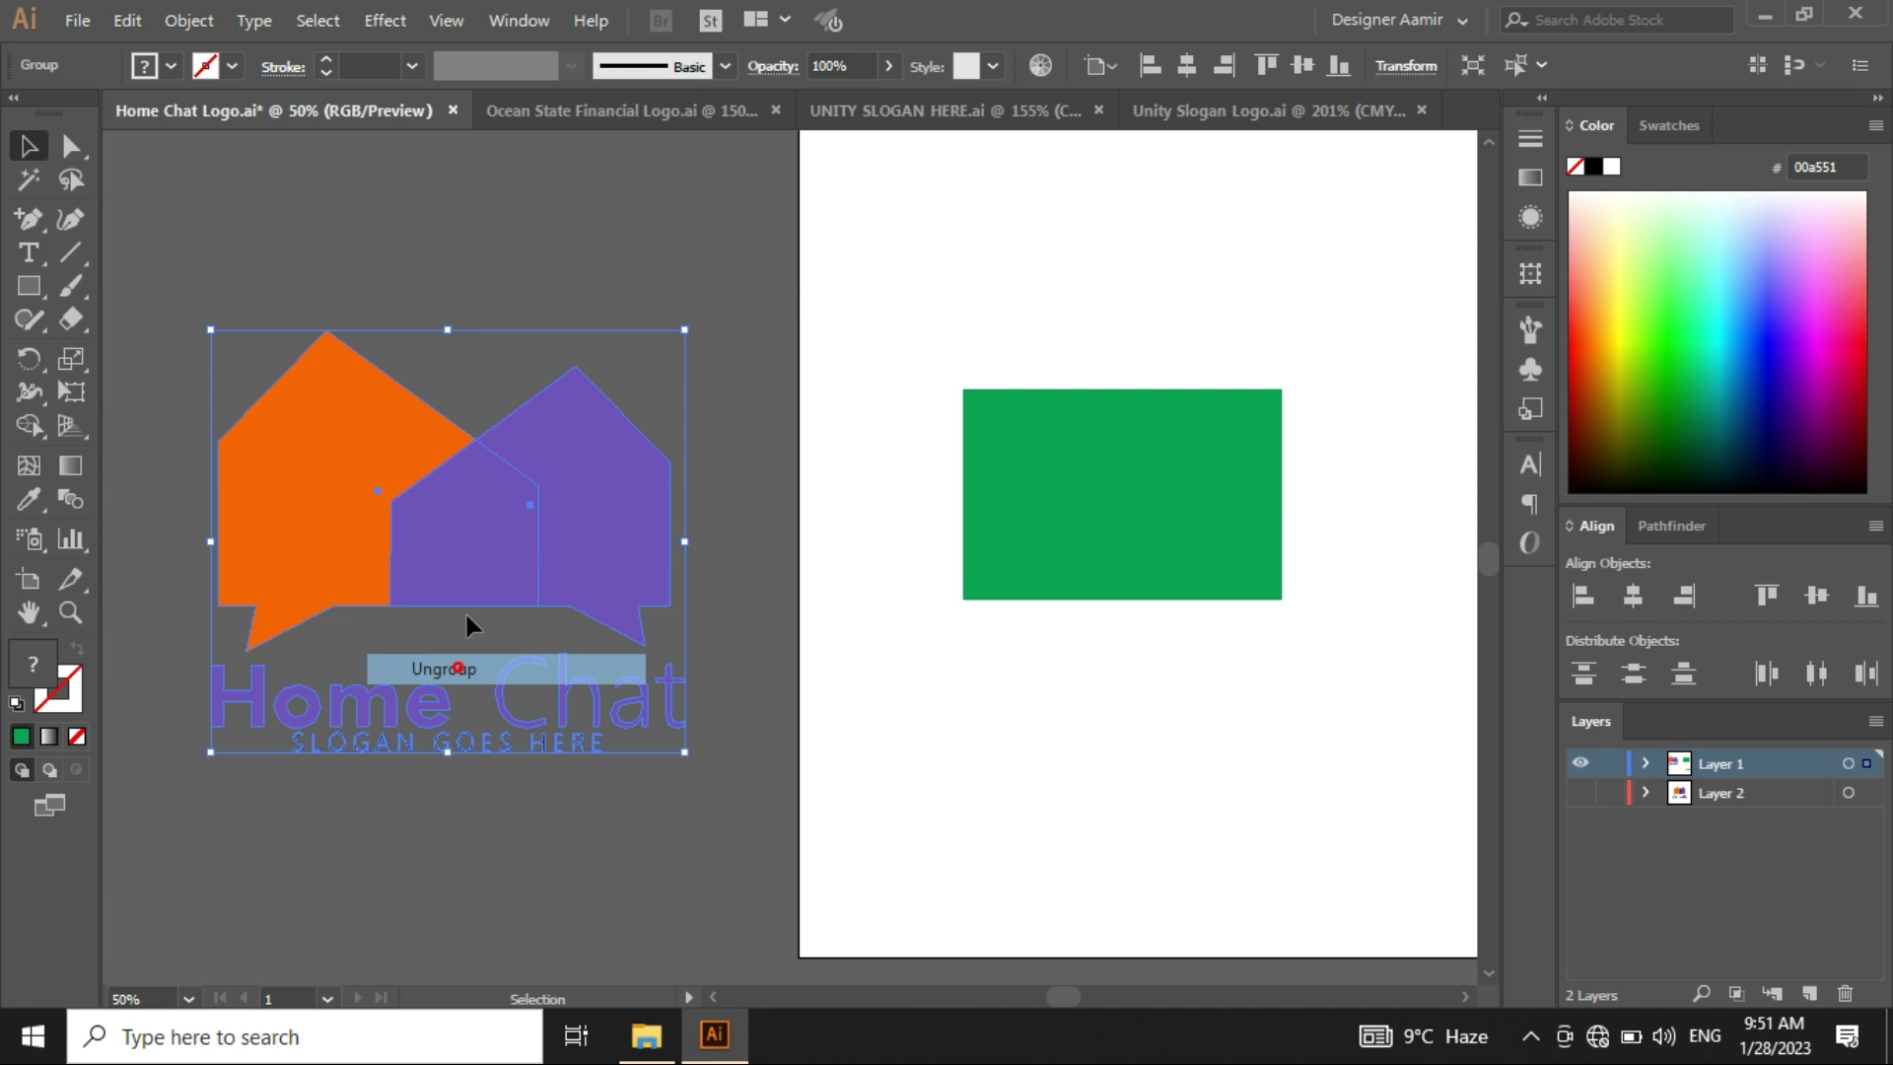
key(shift+ctrl+a)
drag(532, 468, 627, 276)
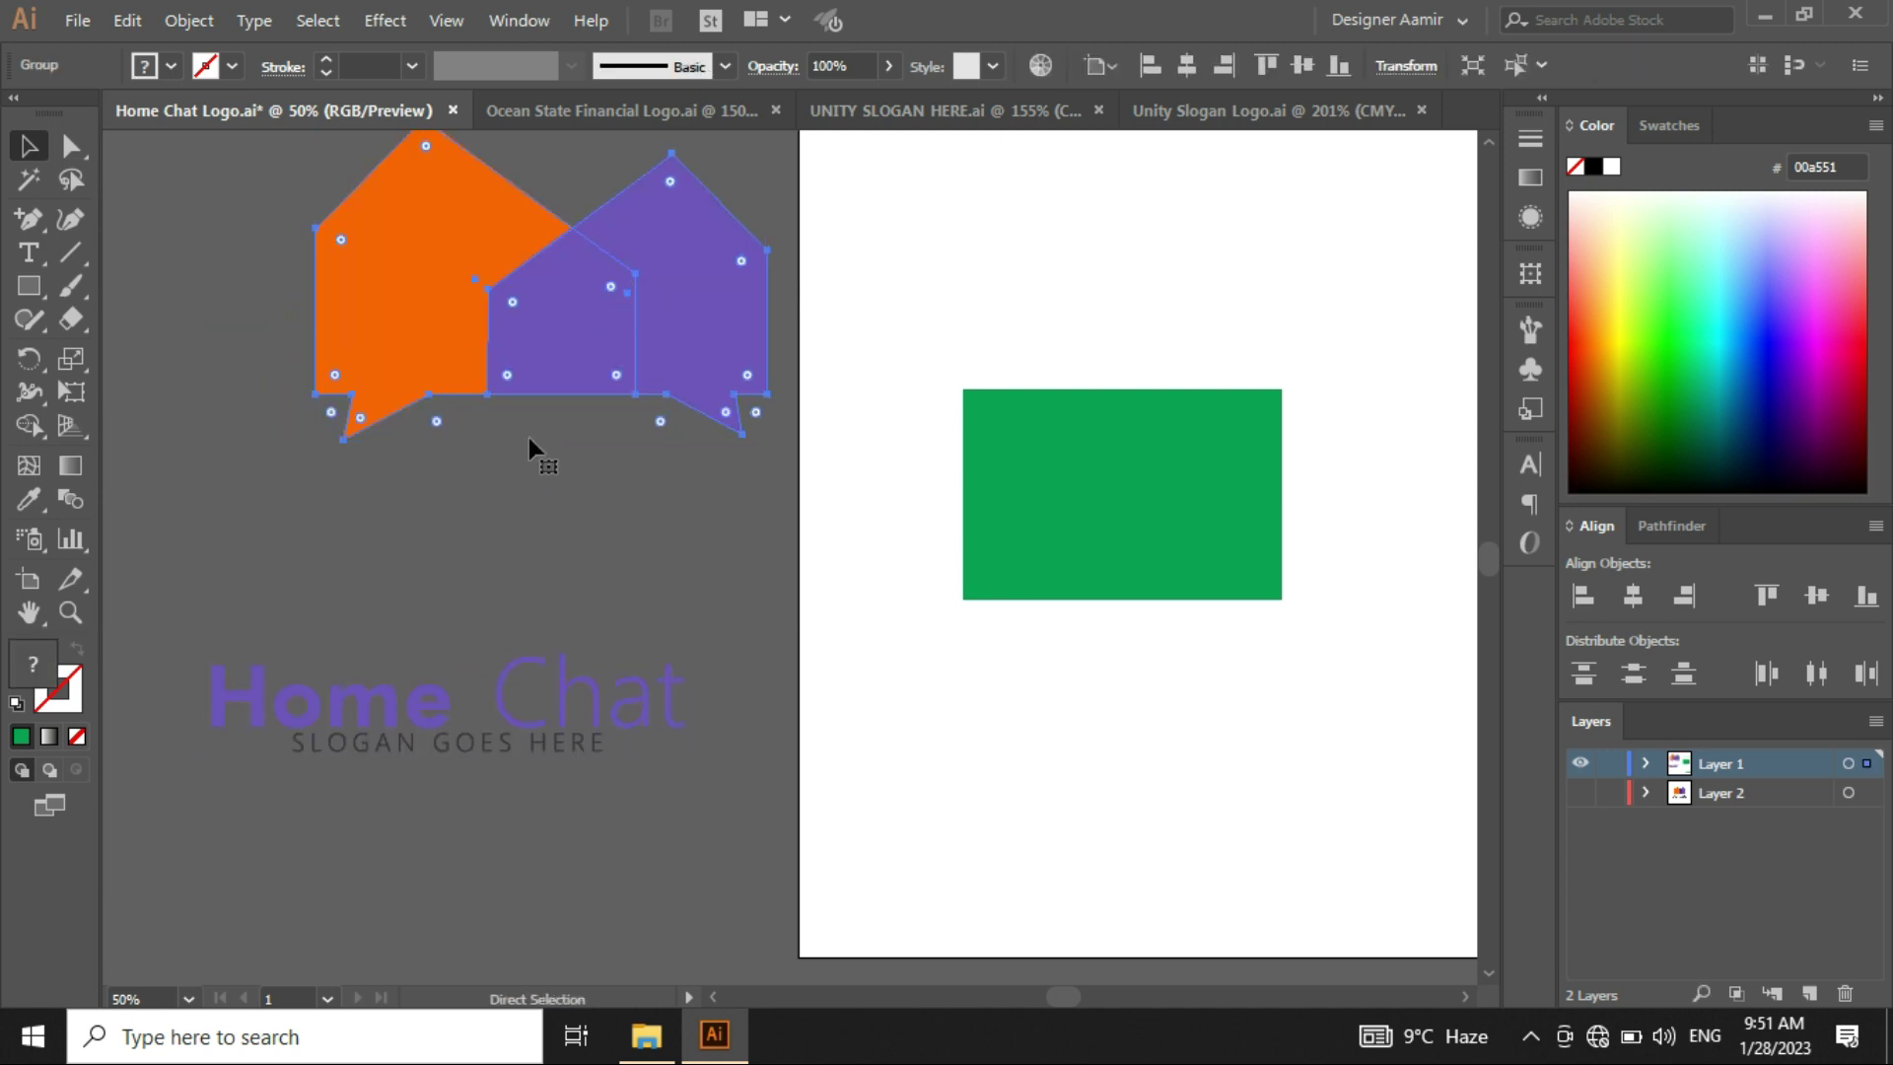
key(ctrl+z)
- Ungroup the two overlapping house shapes and move the purple one up, clear of the orange one
right_click(524, 442)
click(617, 643)
click(760, 407)
drag(605, 513, 701, 276)
key(shift+ctrl+a)
click(422, 536)
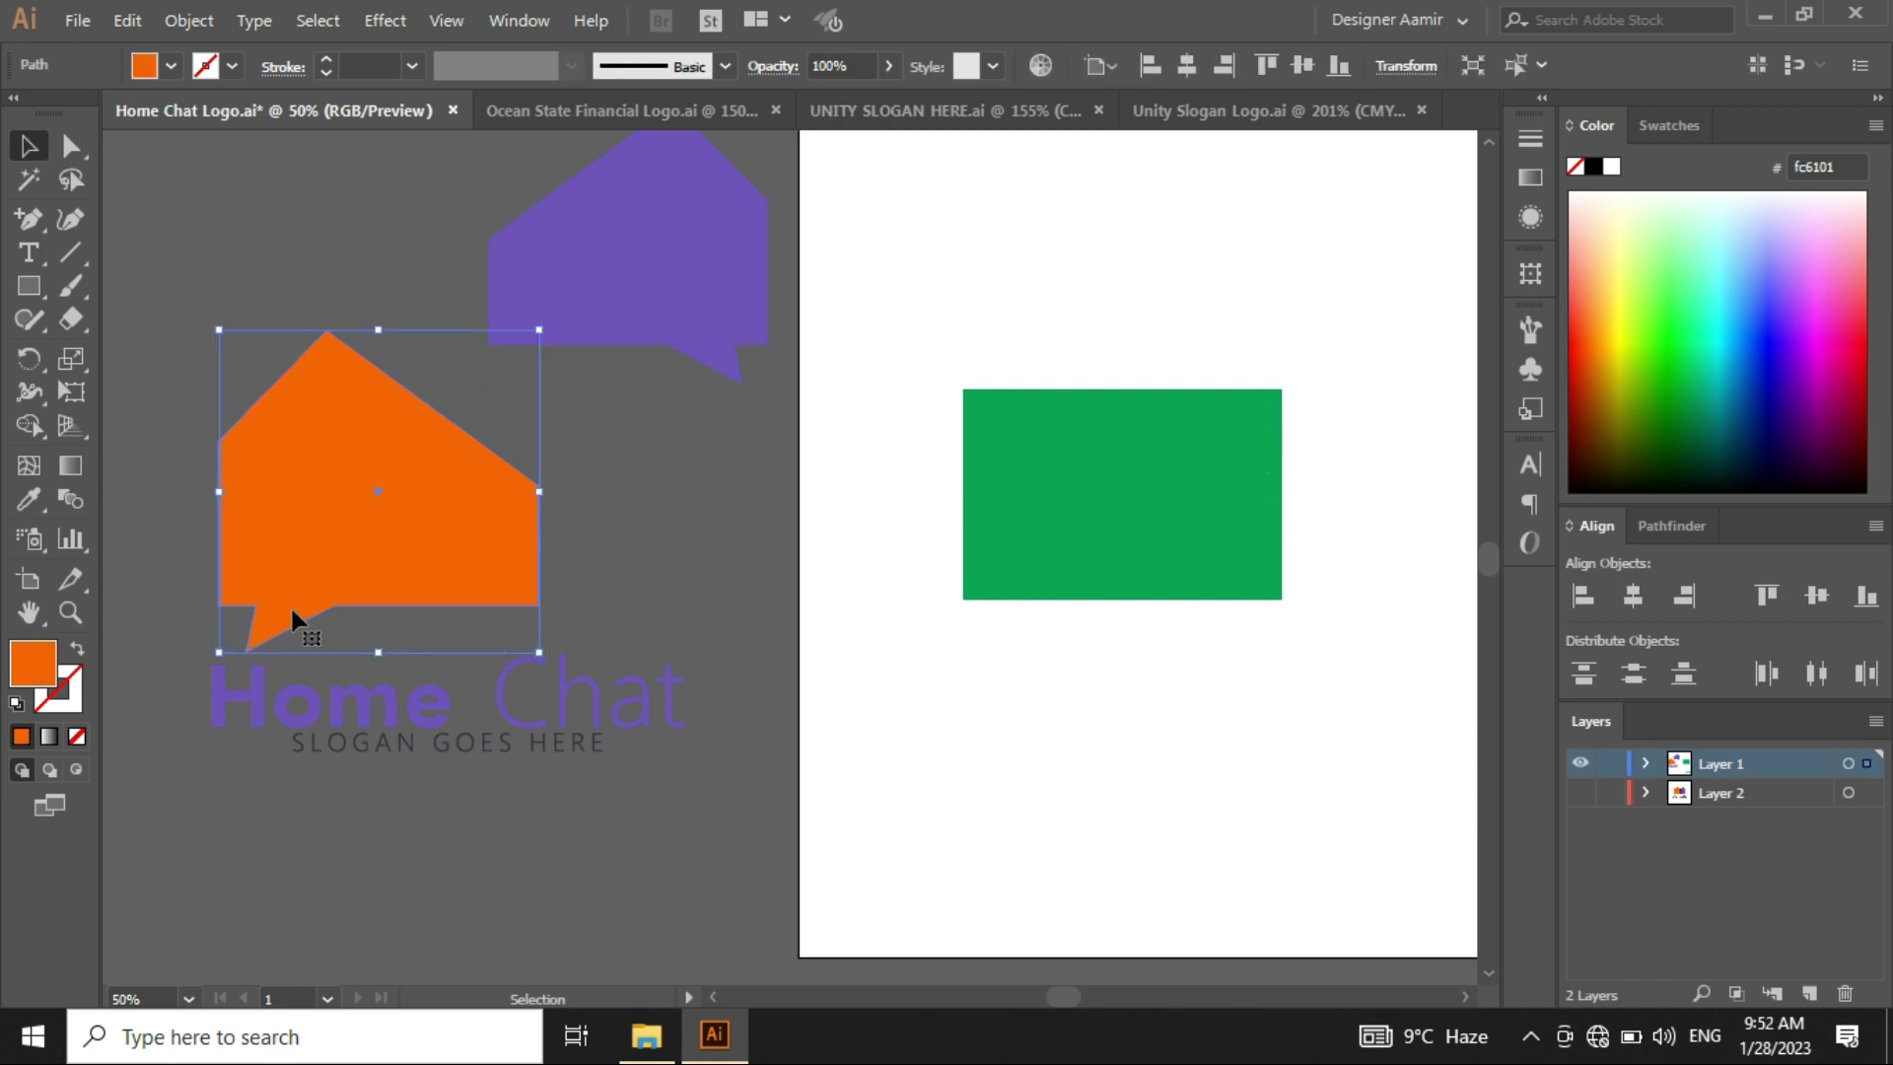
click(661, 529)
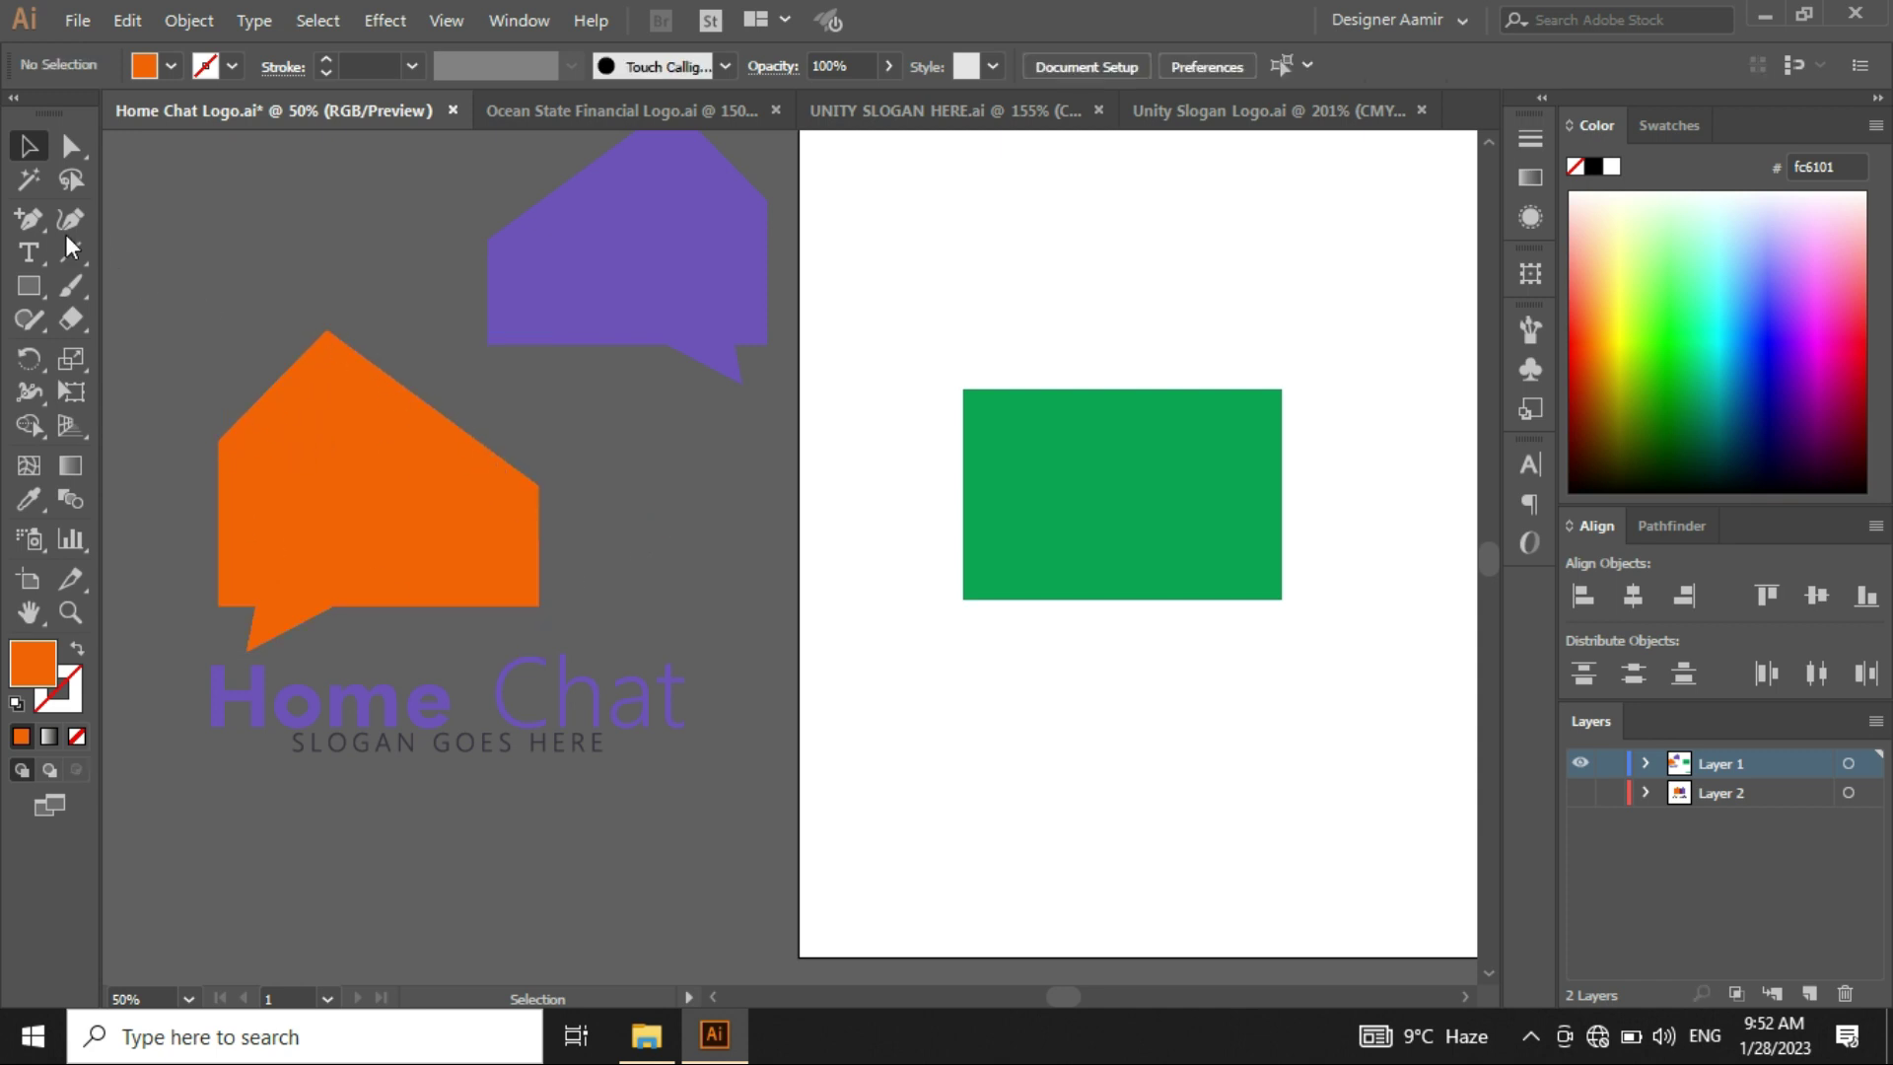
click(27, 221)
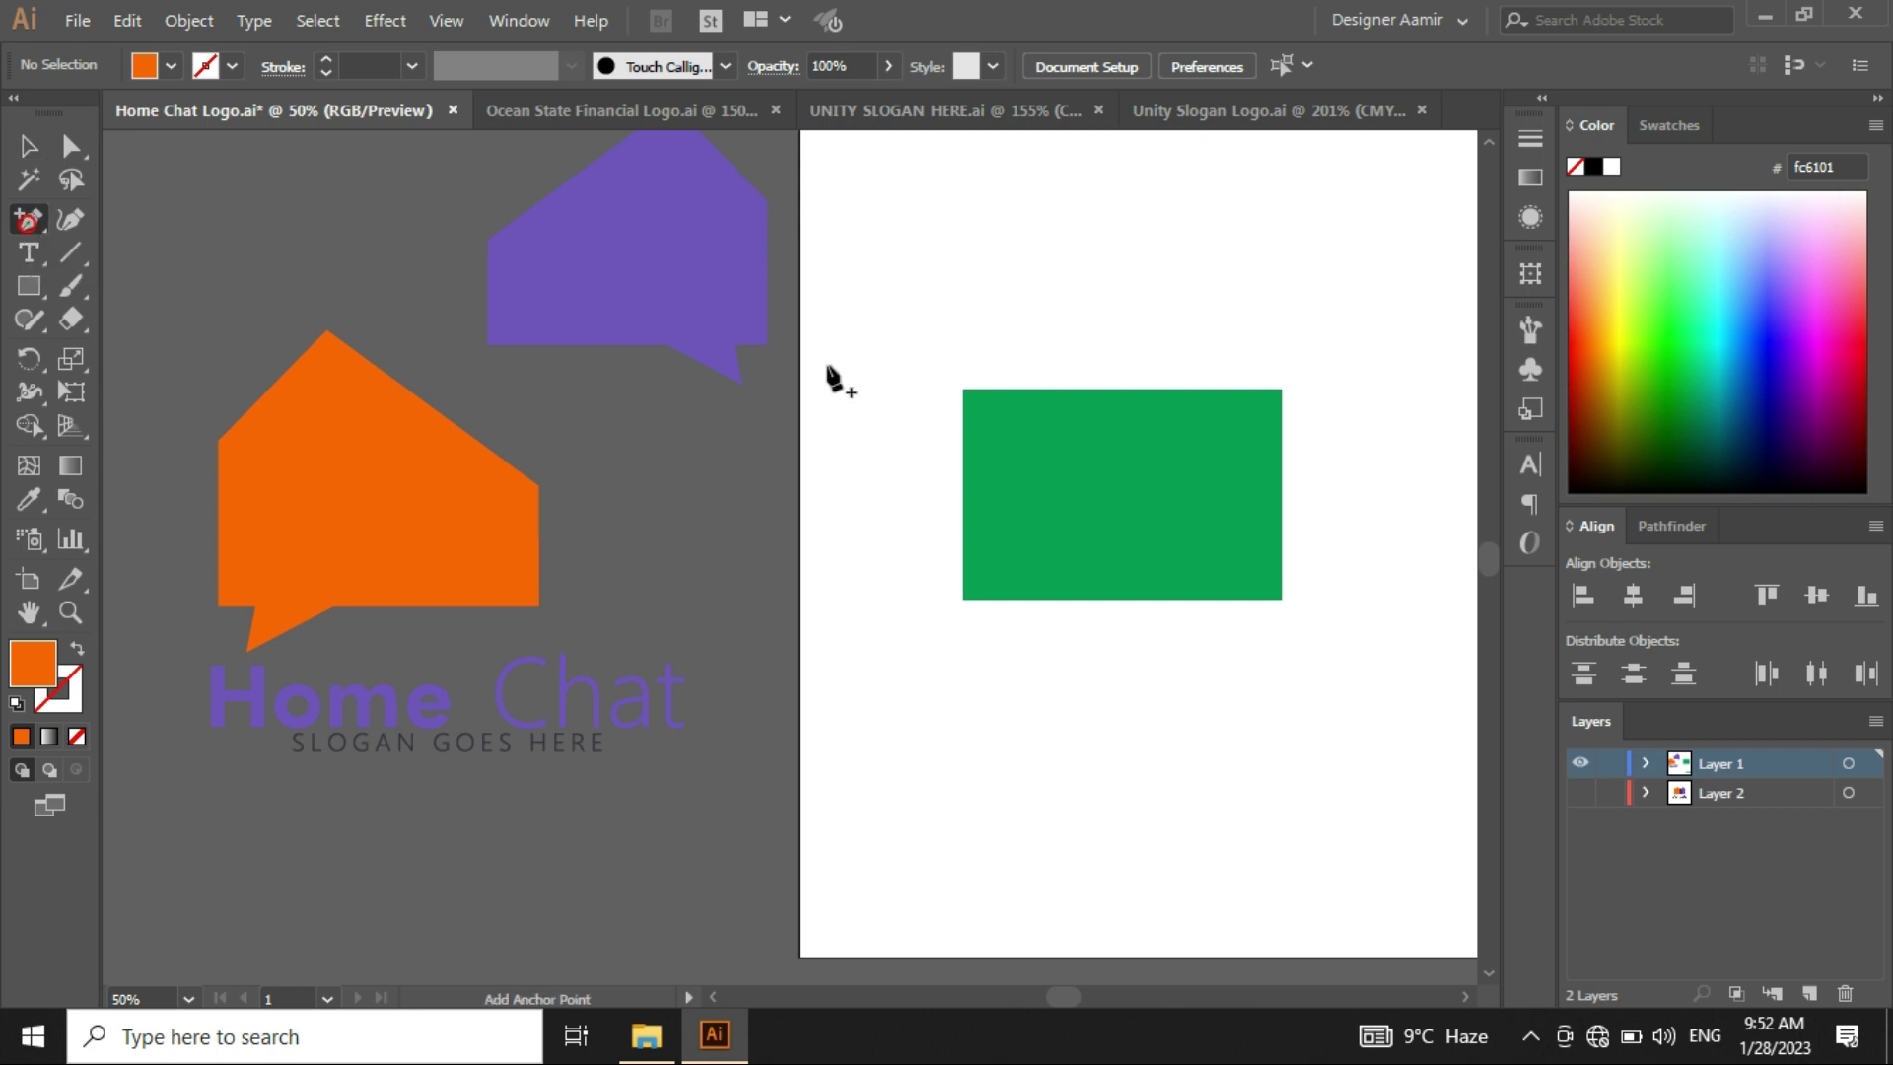
scroll(1094, 405, up, 3)
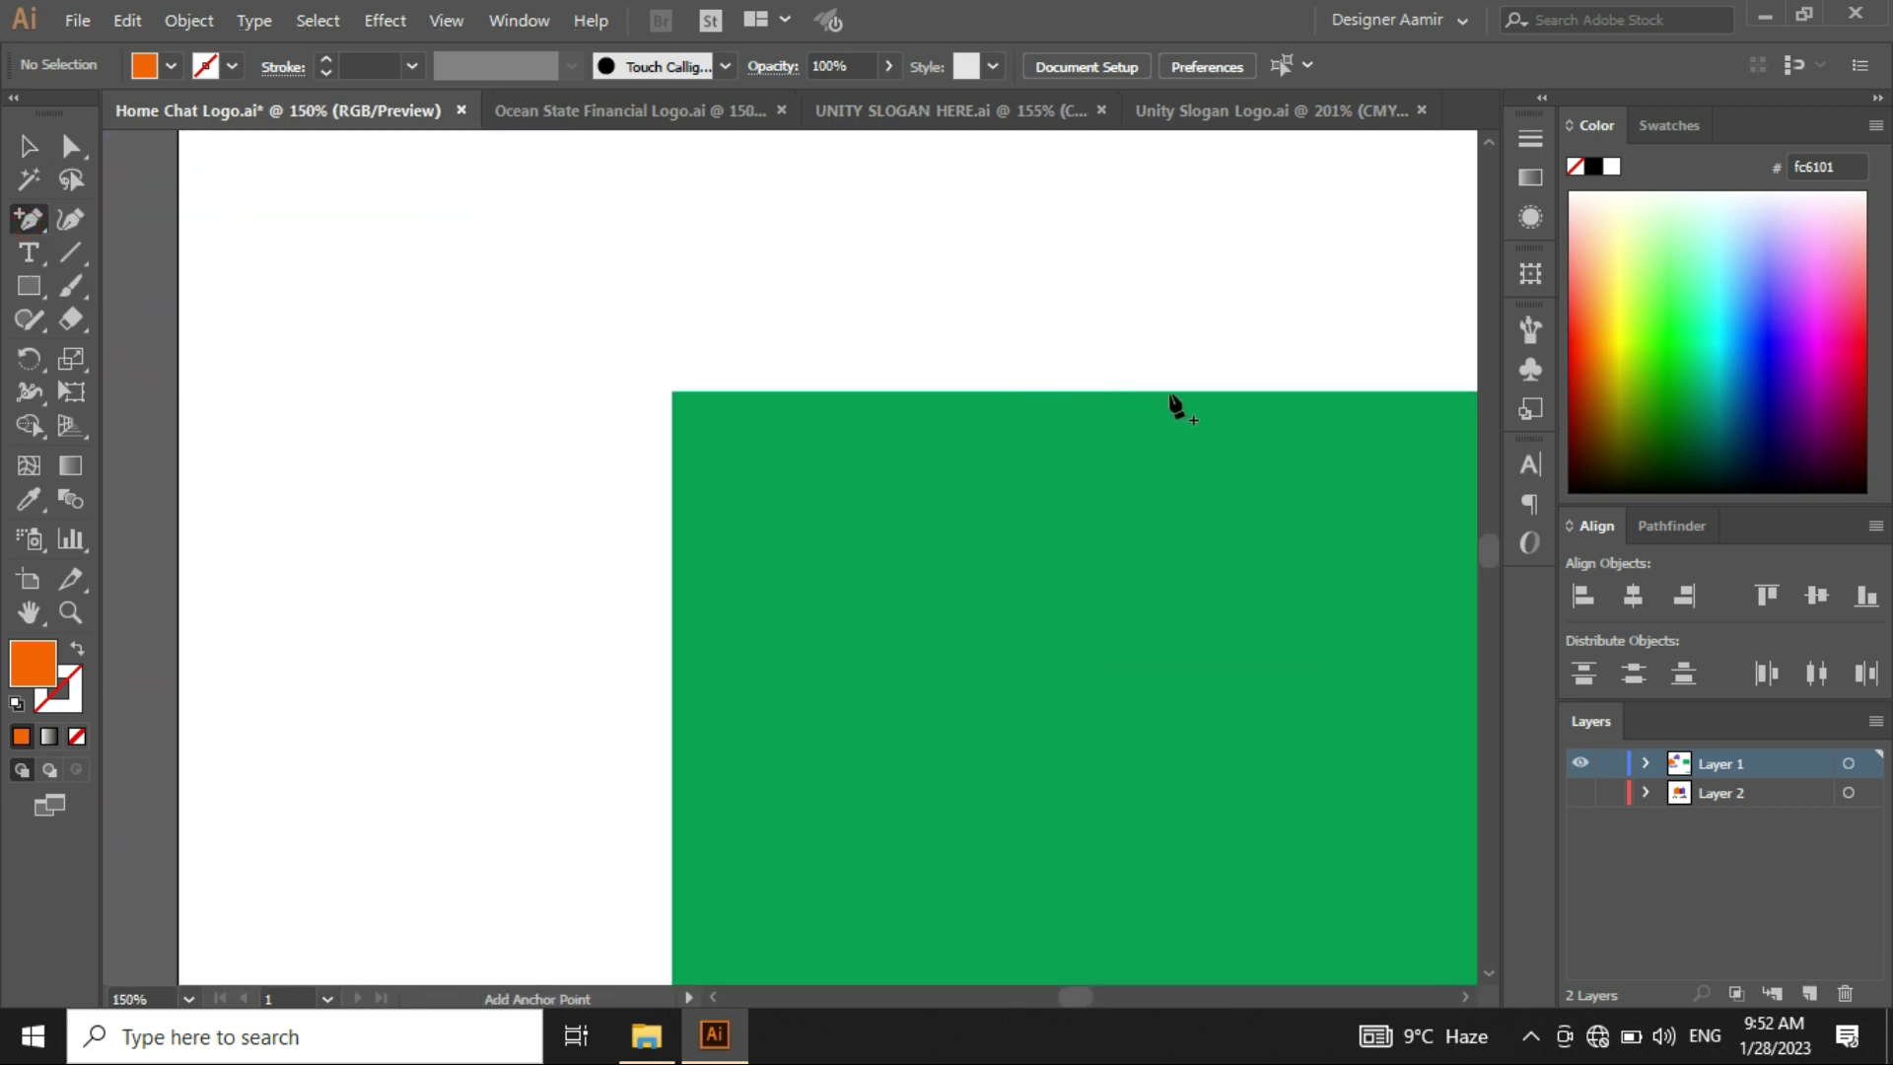
click(1234, 394)
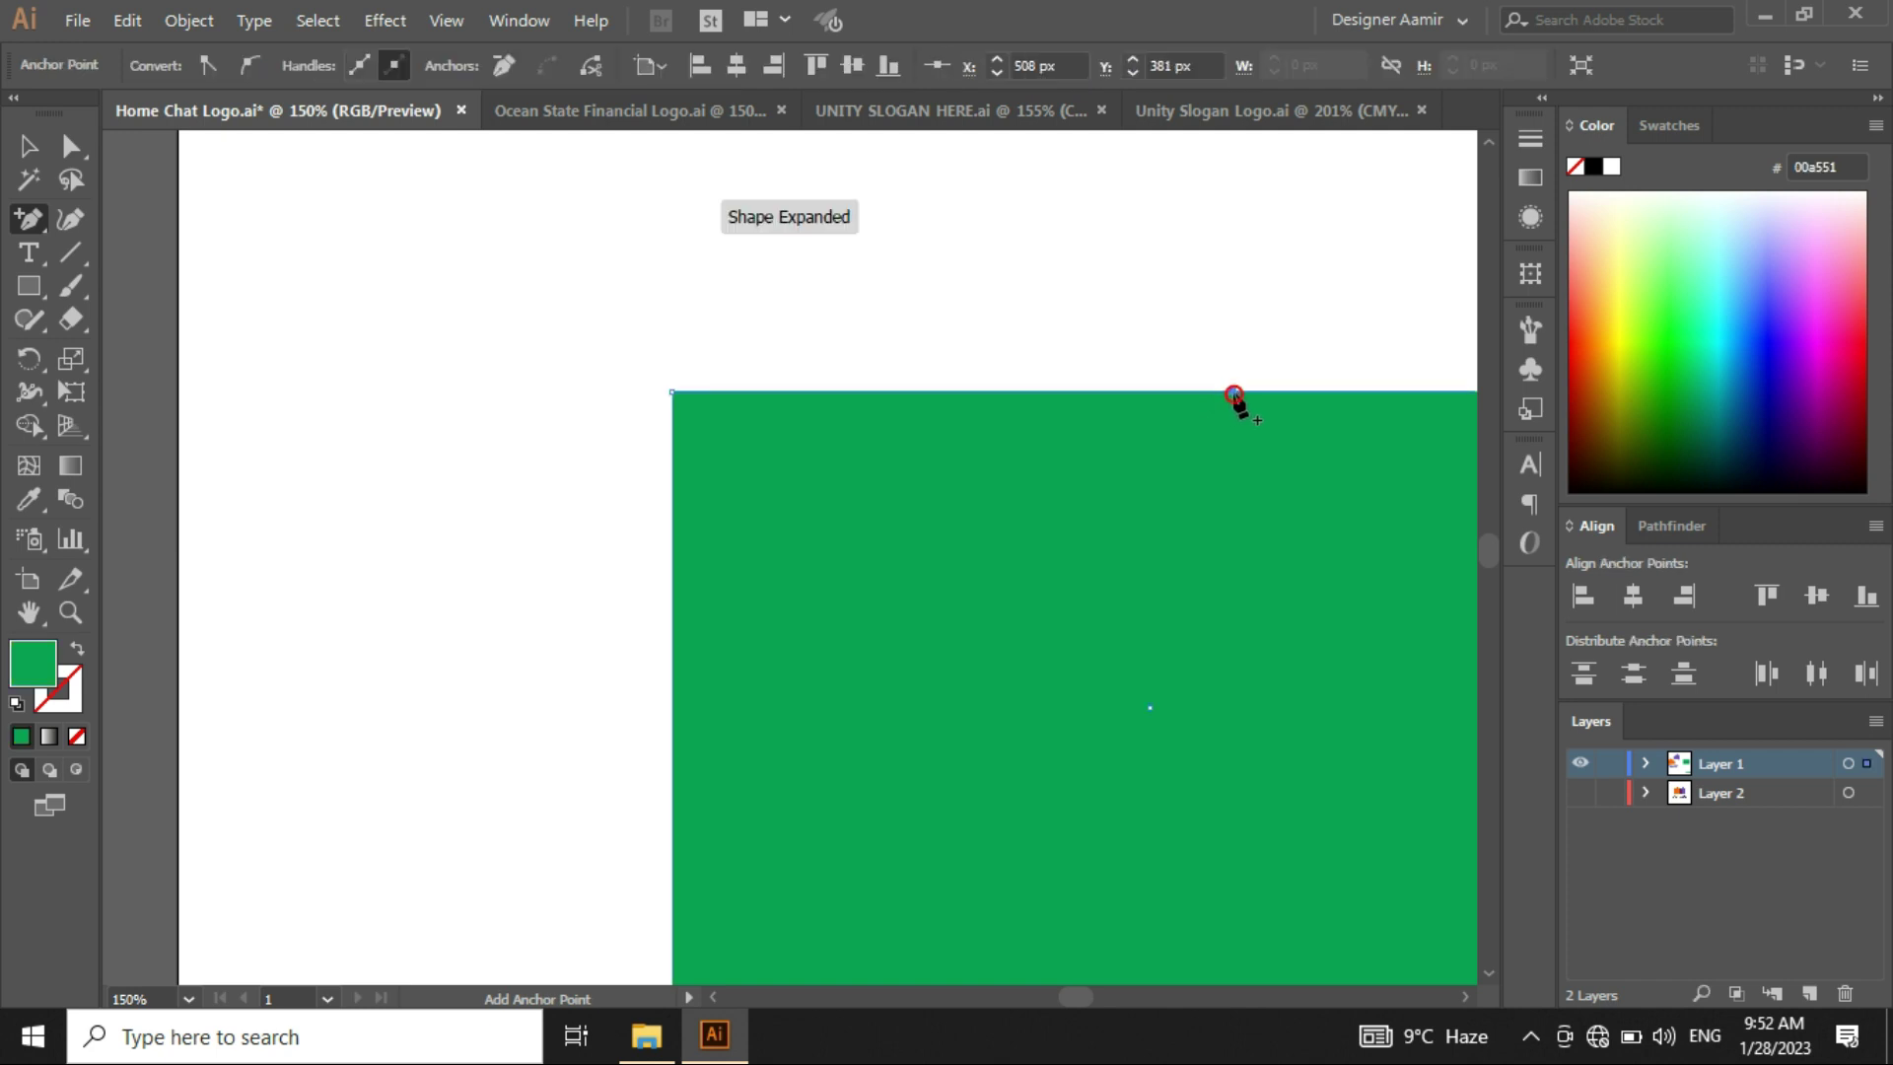
scroll(1127, 426, down, 4)
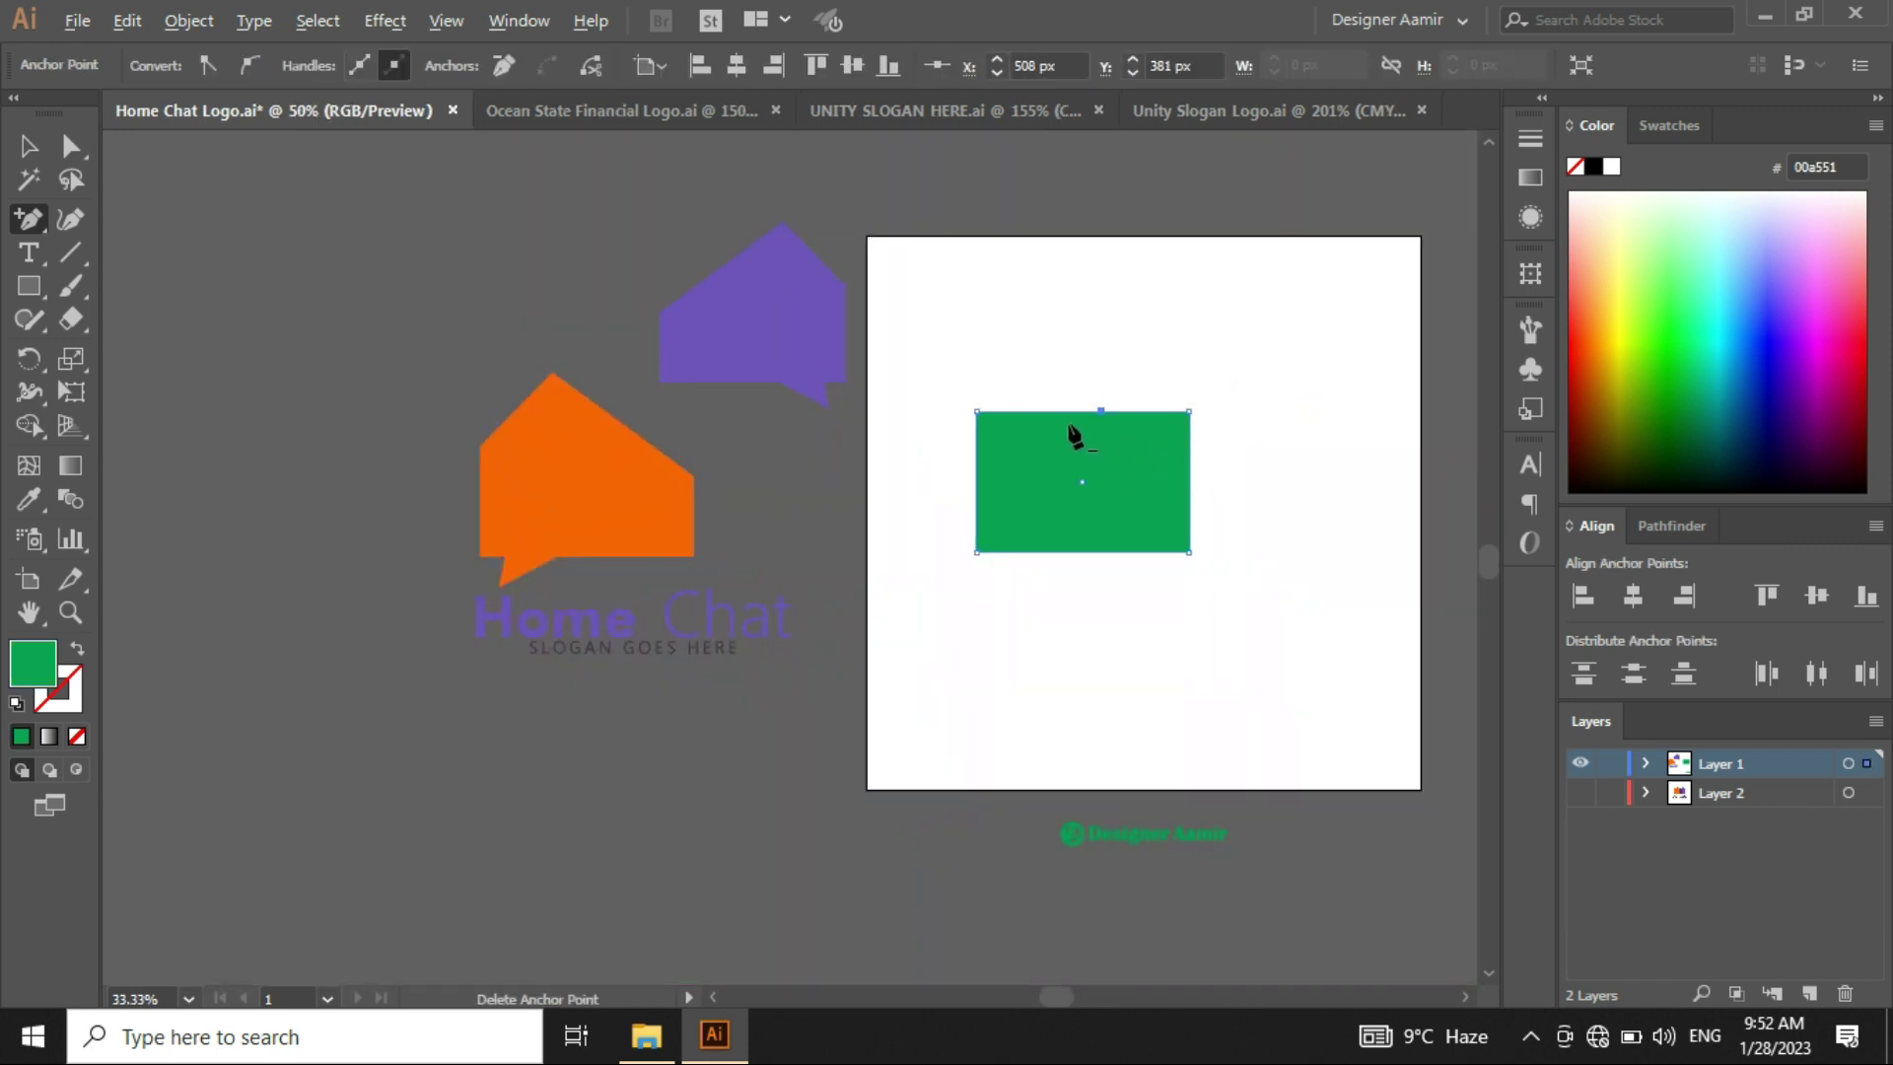
scroll(1085, 456, up, 2)
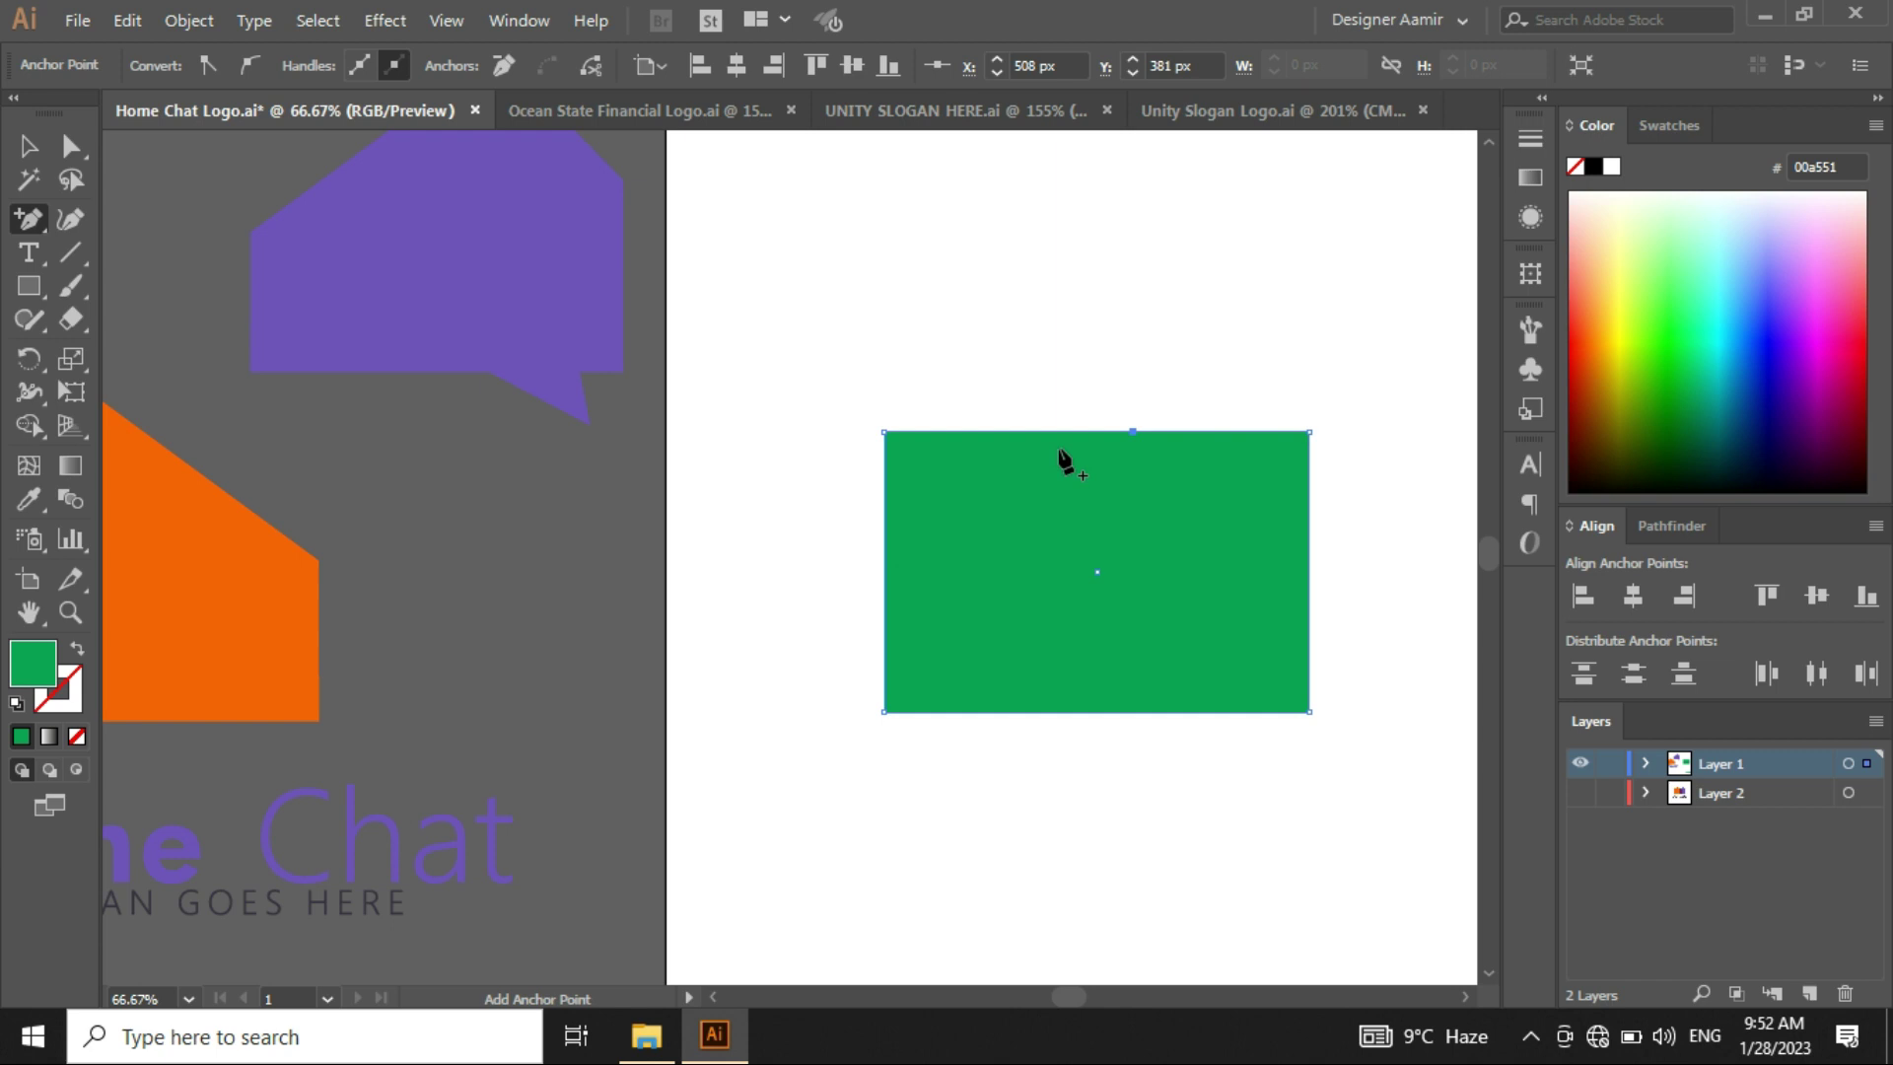
scroll(1063, 459, up, 1)
key(ctrl+shift+a)
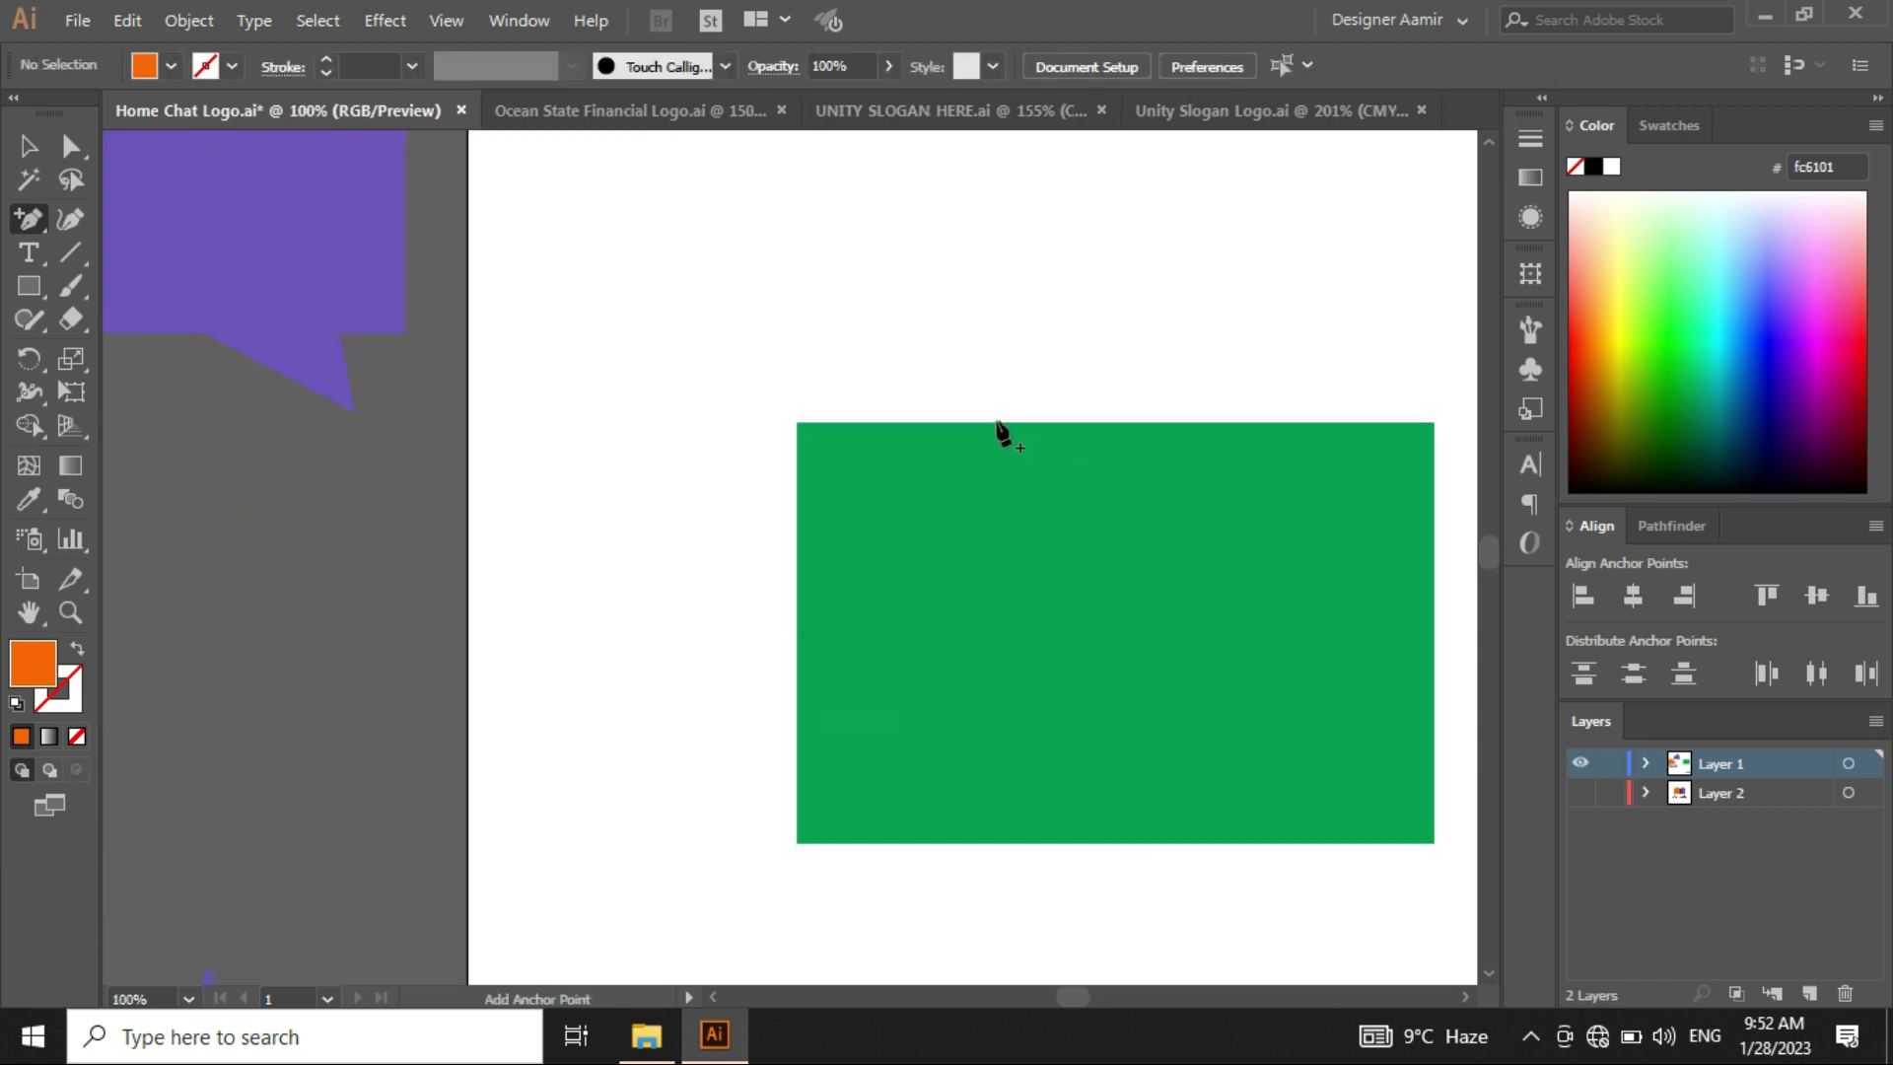
- Add an anchor point on the green rectangle's top edge, left of centre, at about X 402 px
click(1026, 424)
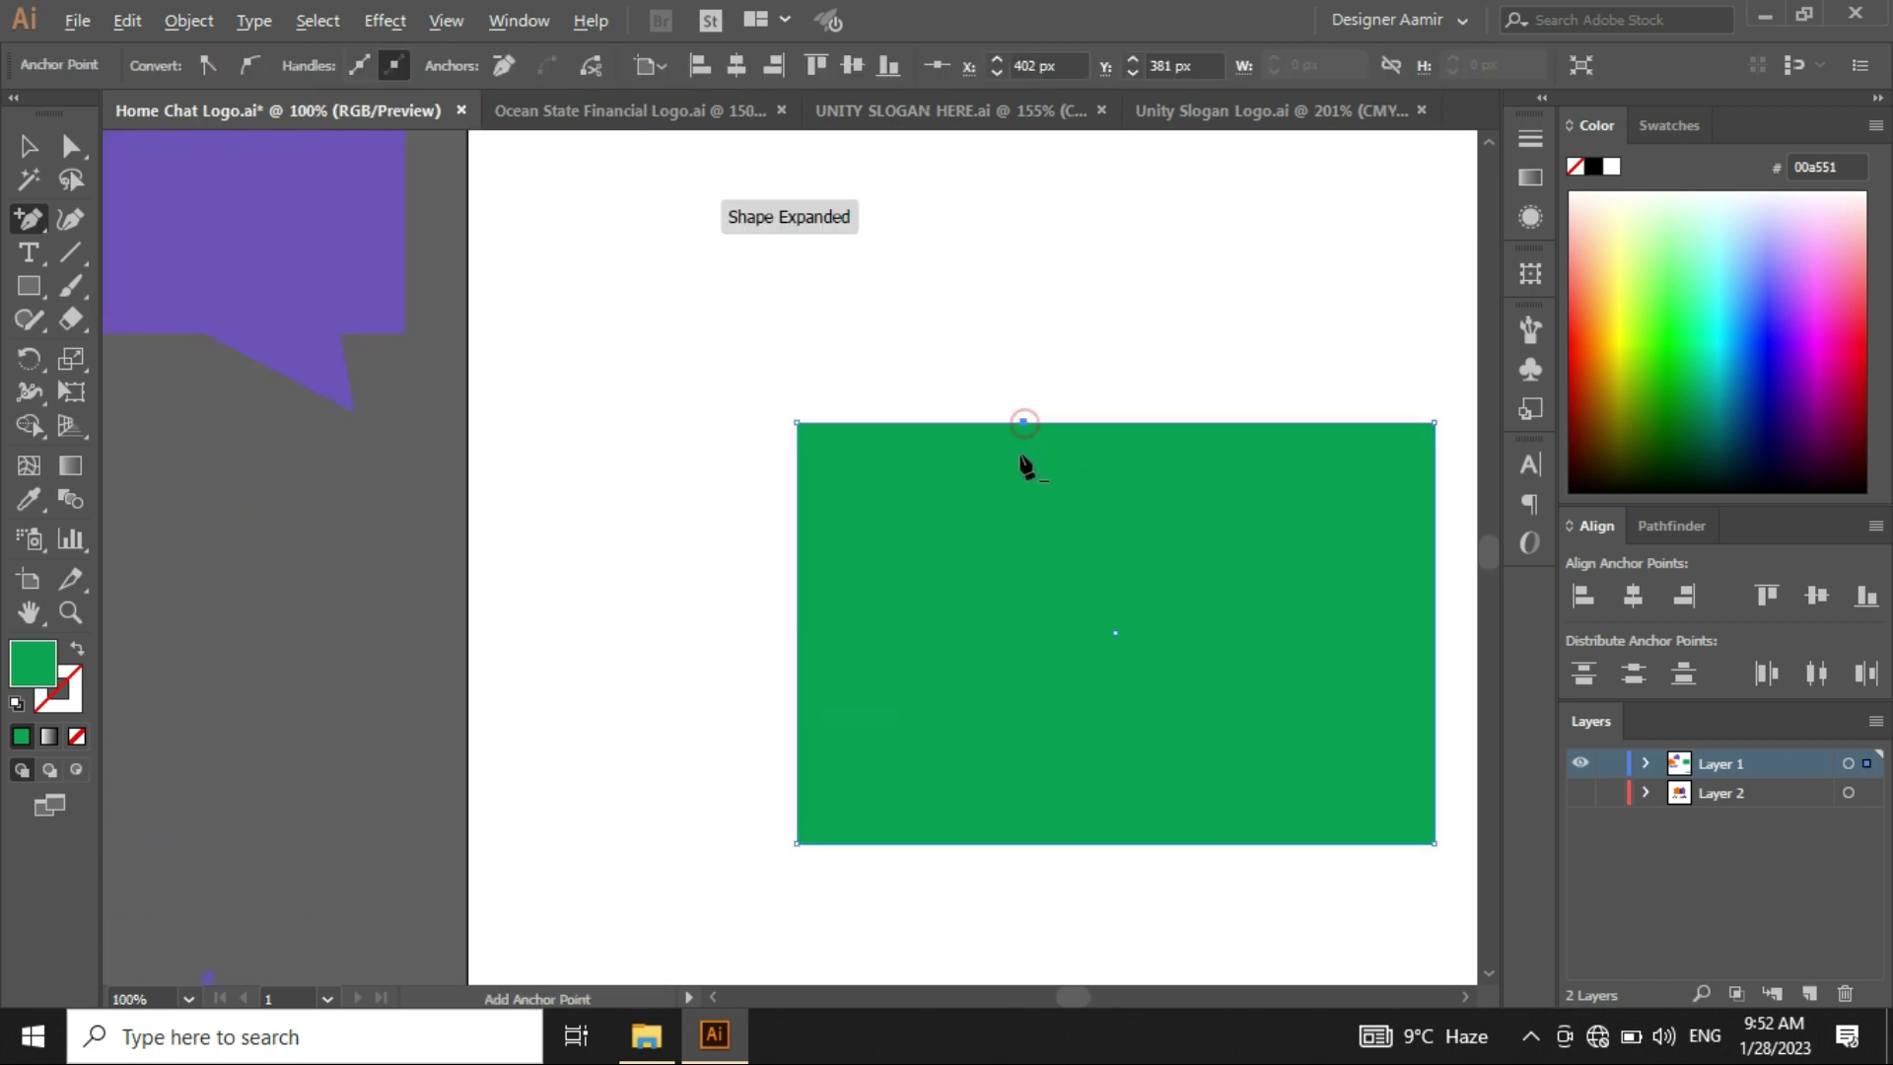
scroll(1026, 456, down, 3)
scroll(1026, 486, up, 1)
drag(1024, 555, 1124, 424)
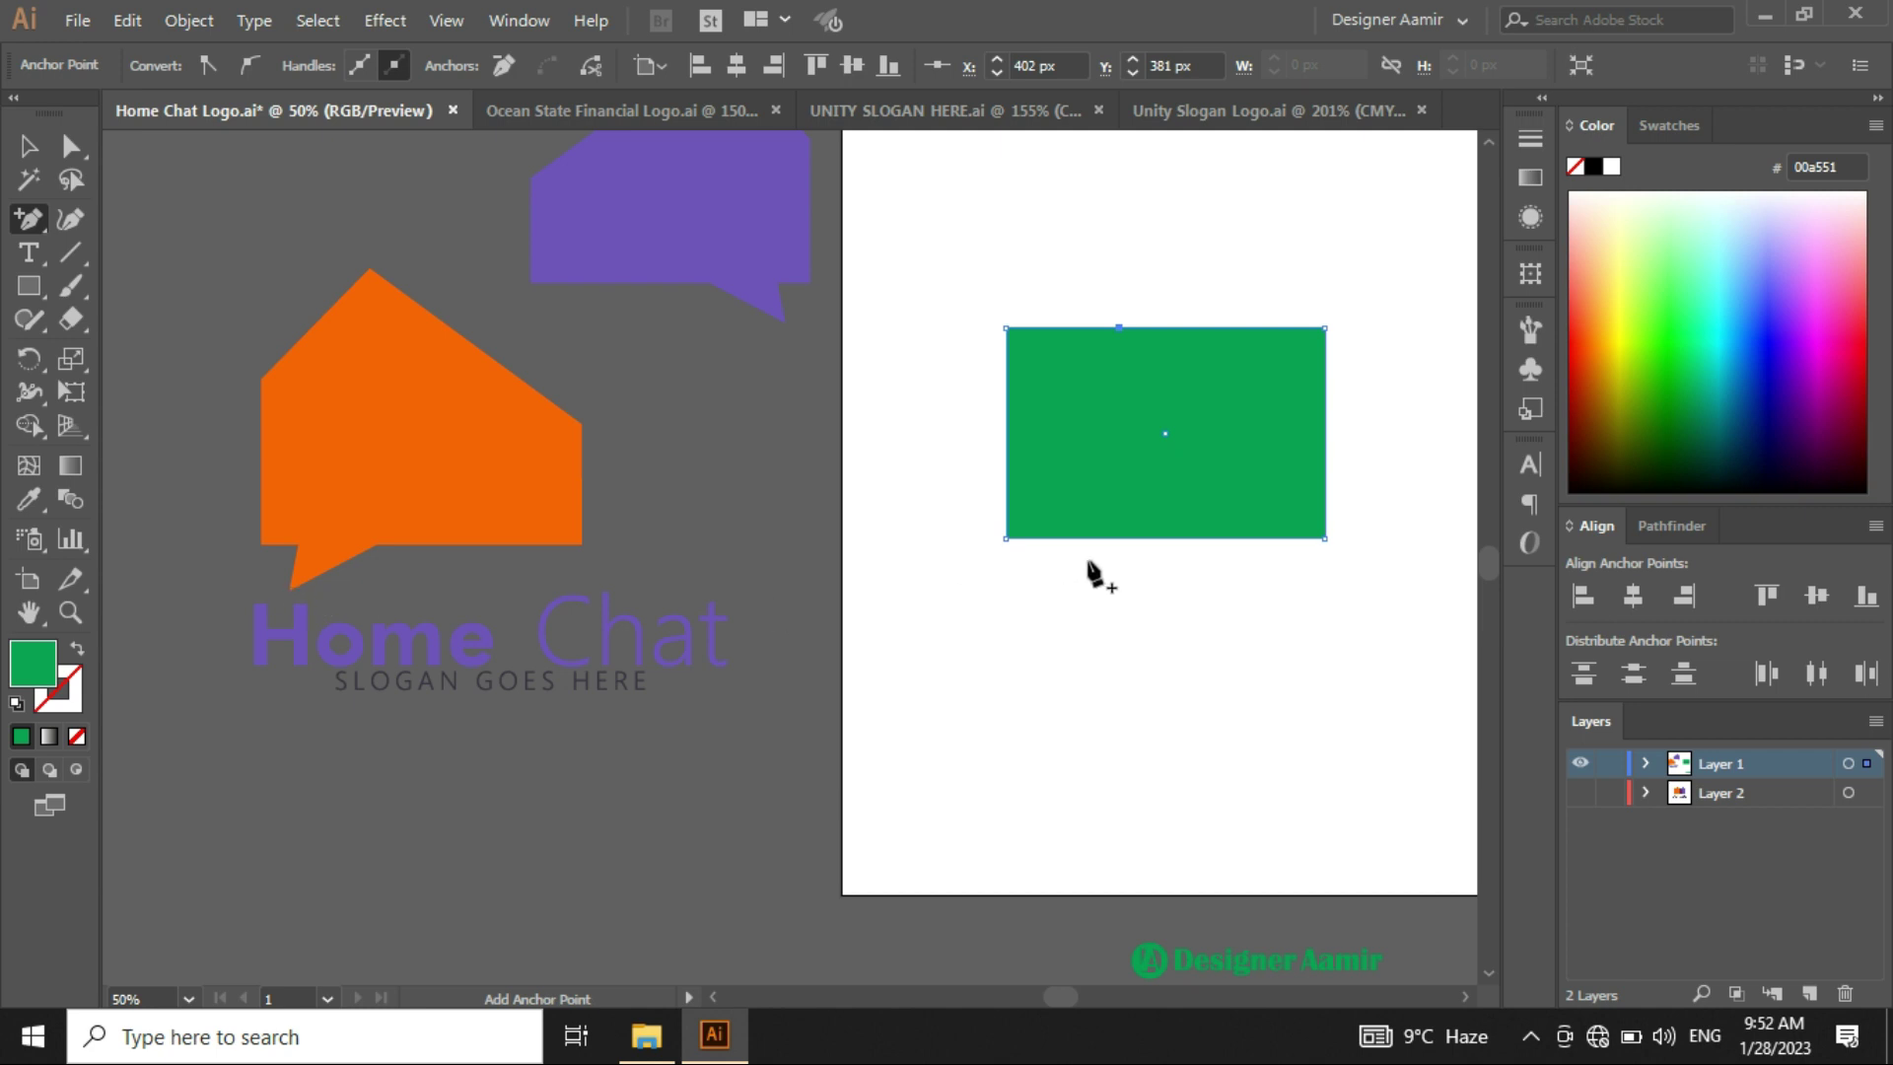
- Add three anchor points along the left half of the green rectangle's bottom edge
scroll(1109, 564, up, 2)
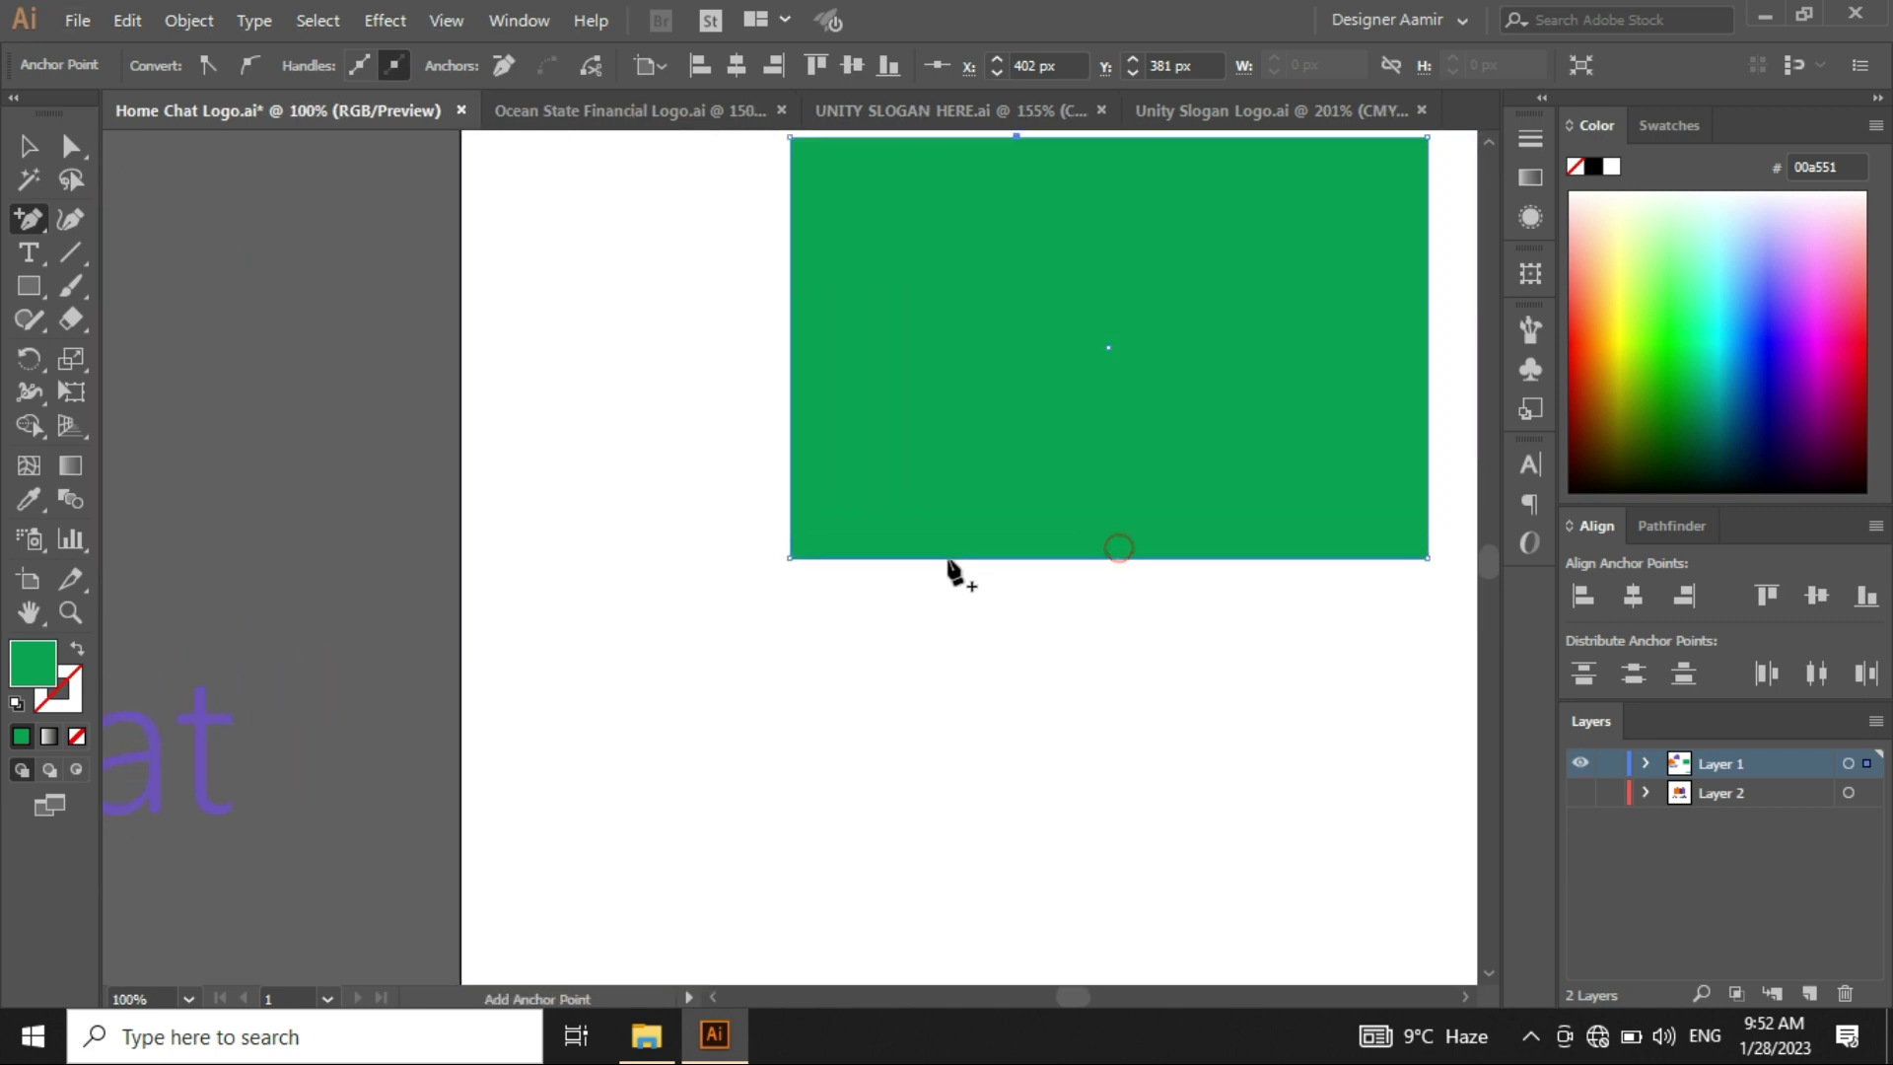
click(903, 558)
click(969, 559)
click(1051, 560)
scroll(1053, 562, down, 2)
drag(1141, 494, 987, 543)
scroll(1023, 541, up, 1)
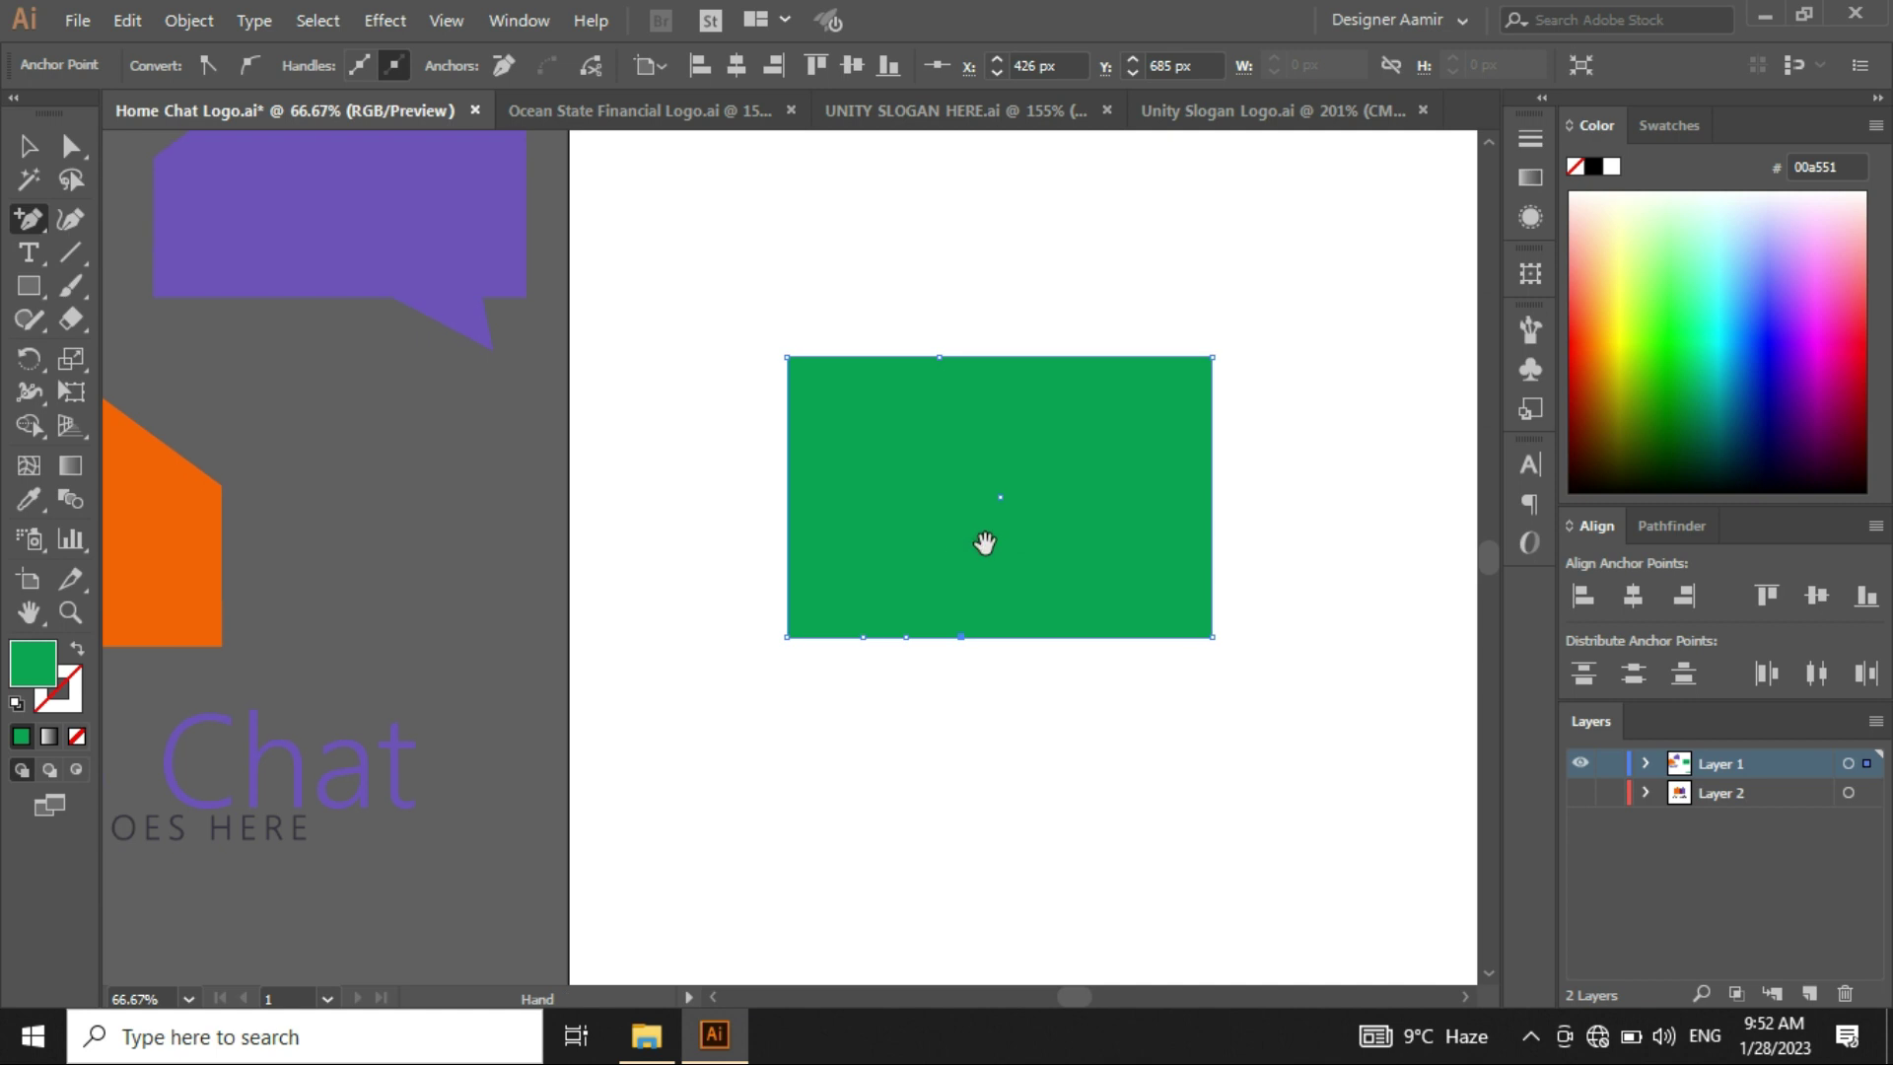
- Raise the added anchor point on the rectangle's top edge straight up to form a roof peak like the orange house
key(a)
click(737, 504)
drag(772, 519, 879, 518)
drag(667, 516, 811, 517)
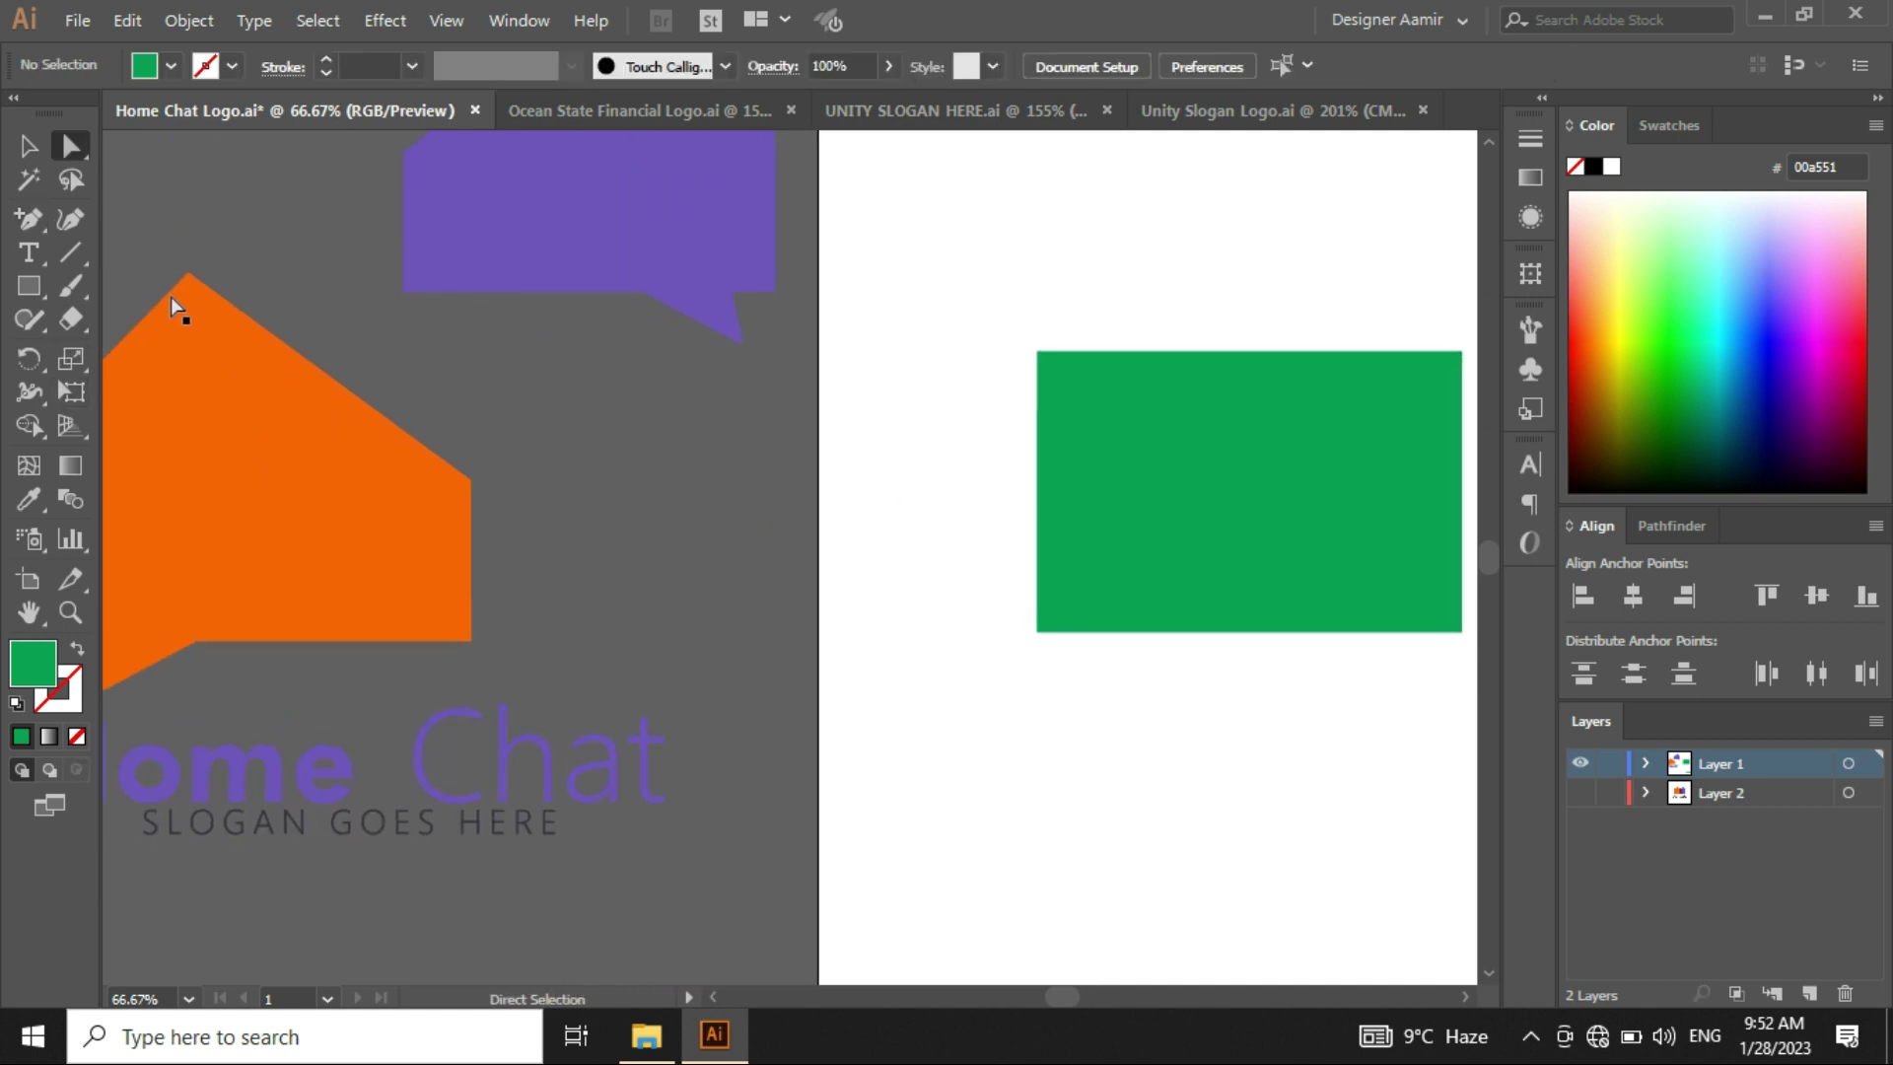
drag(286, 580, 472, 528)
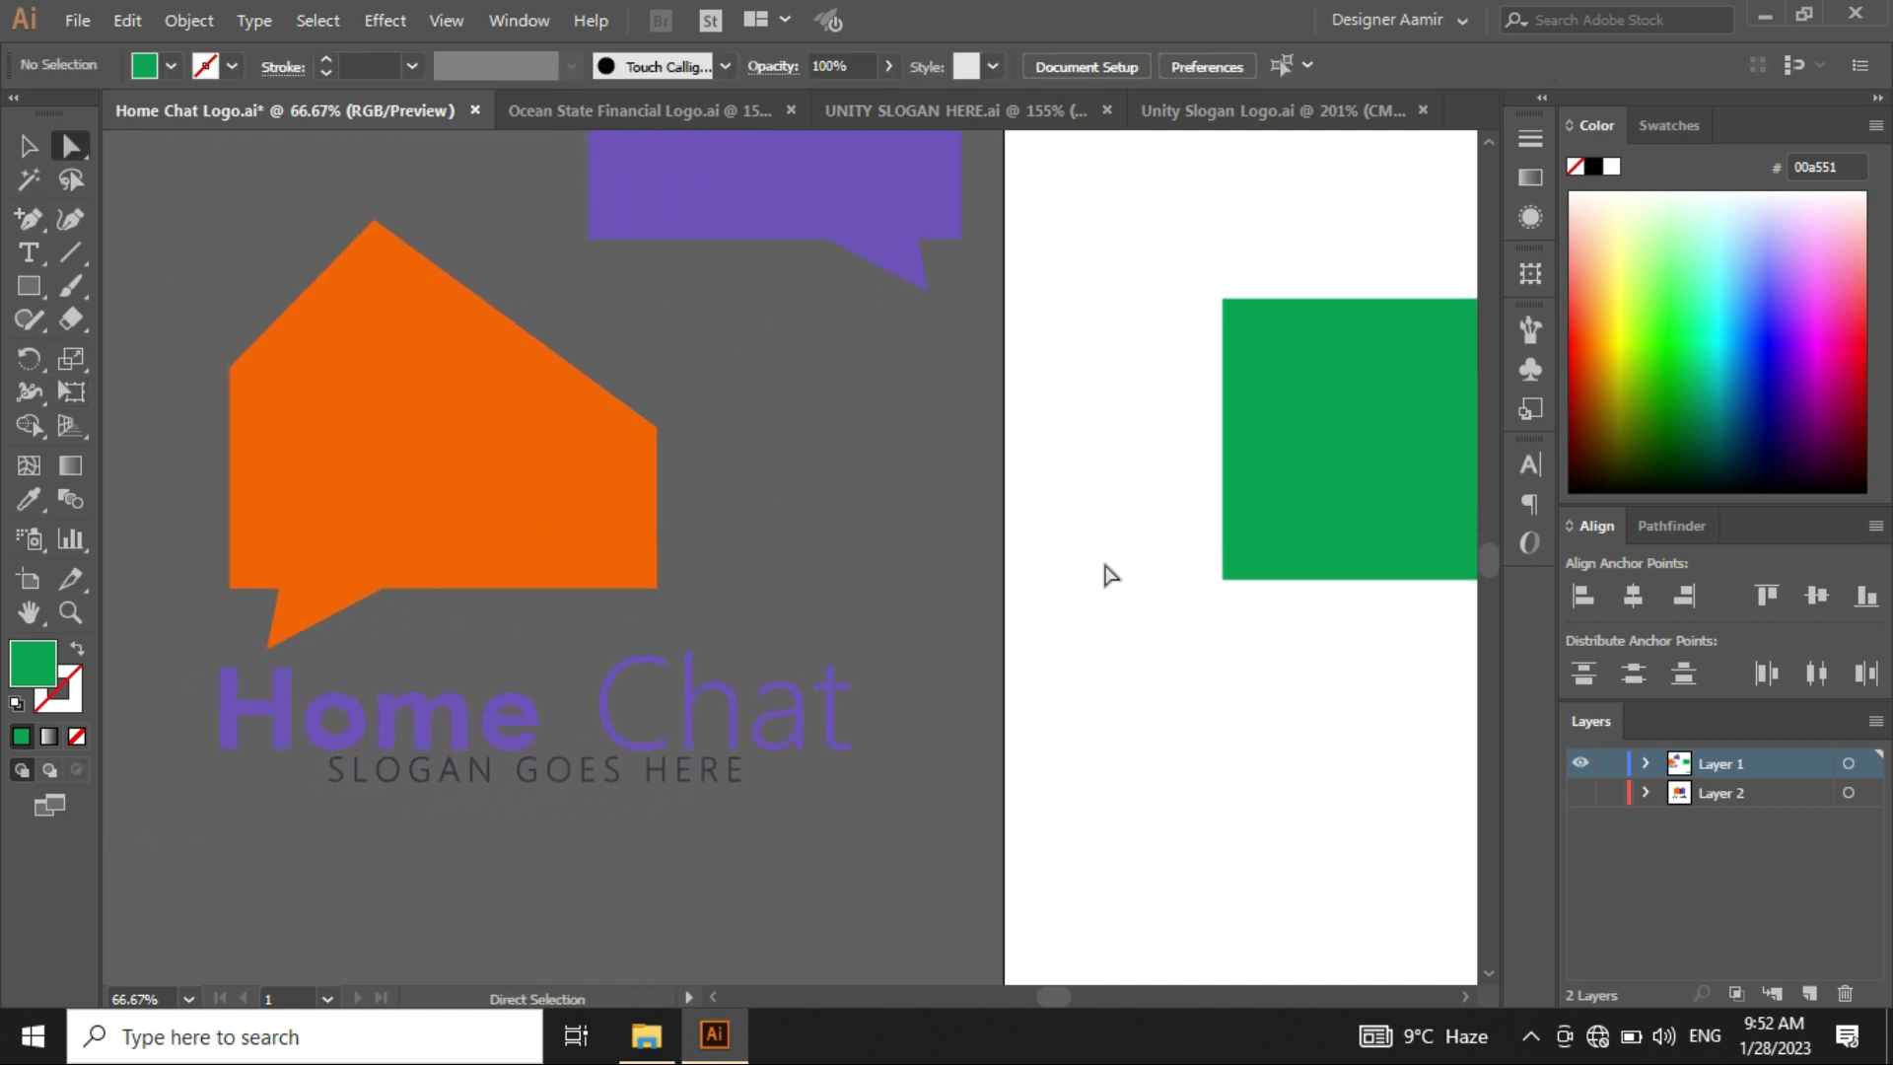
drag(1271, 482, 896, 528)
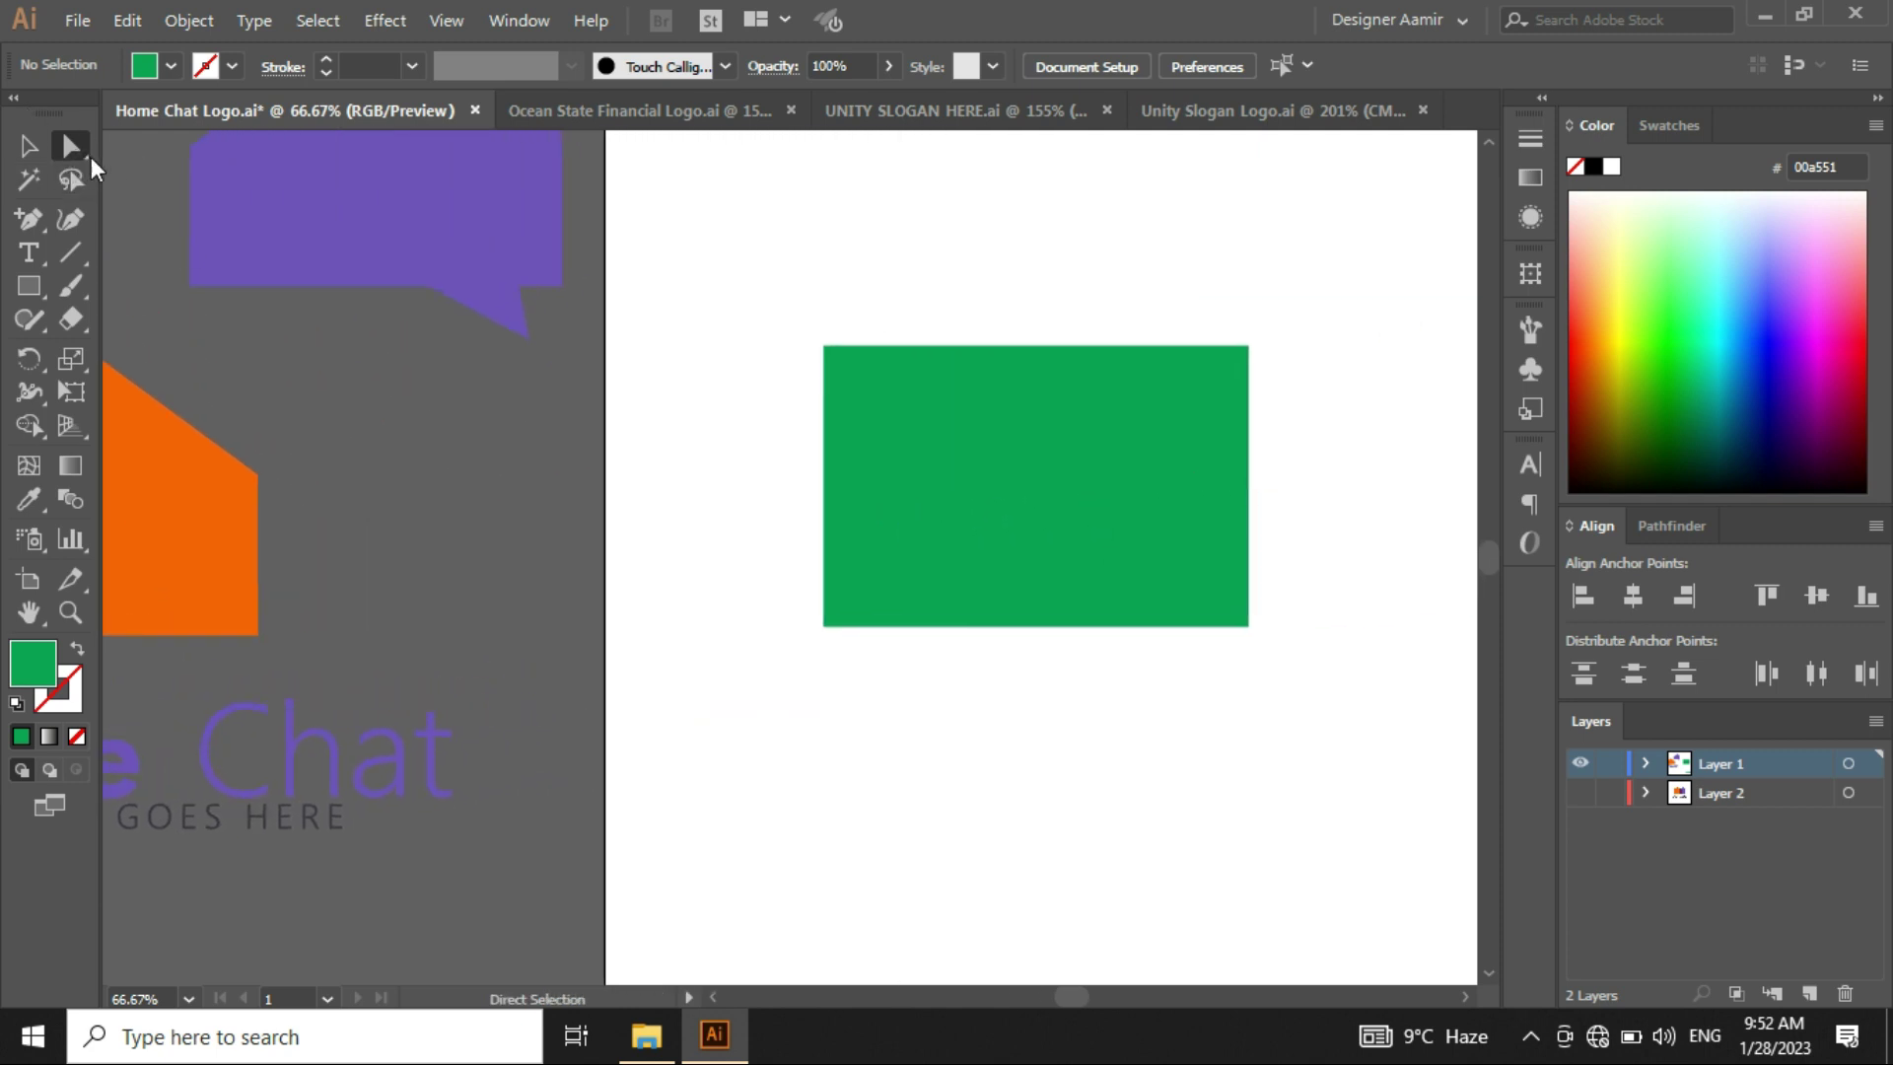
click(905, 459)
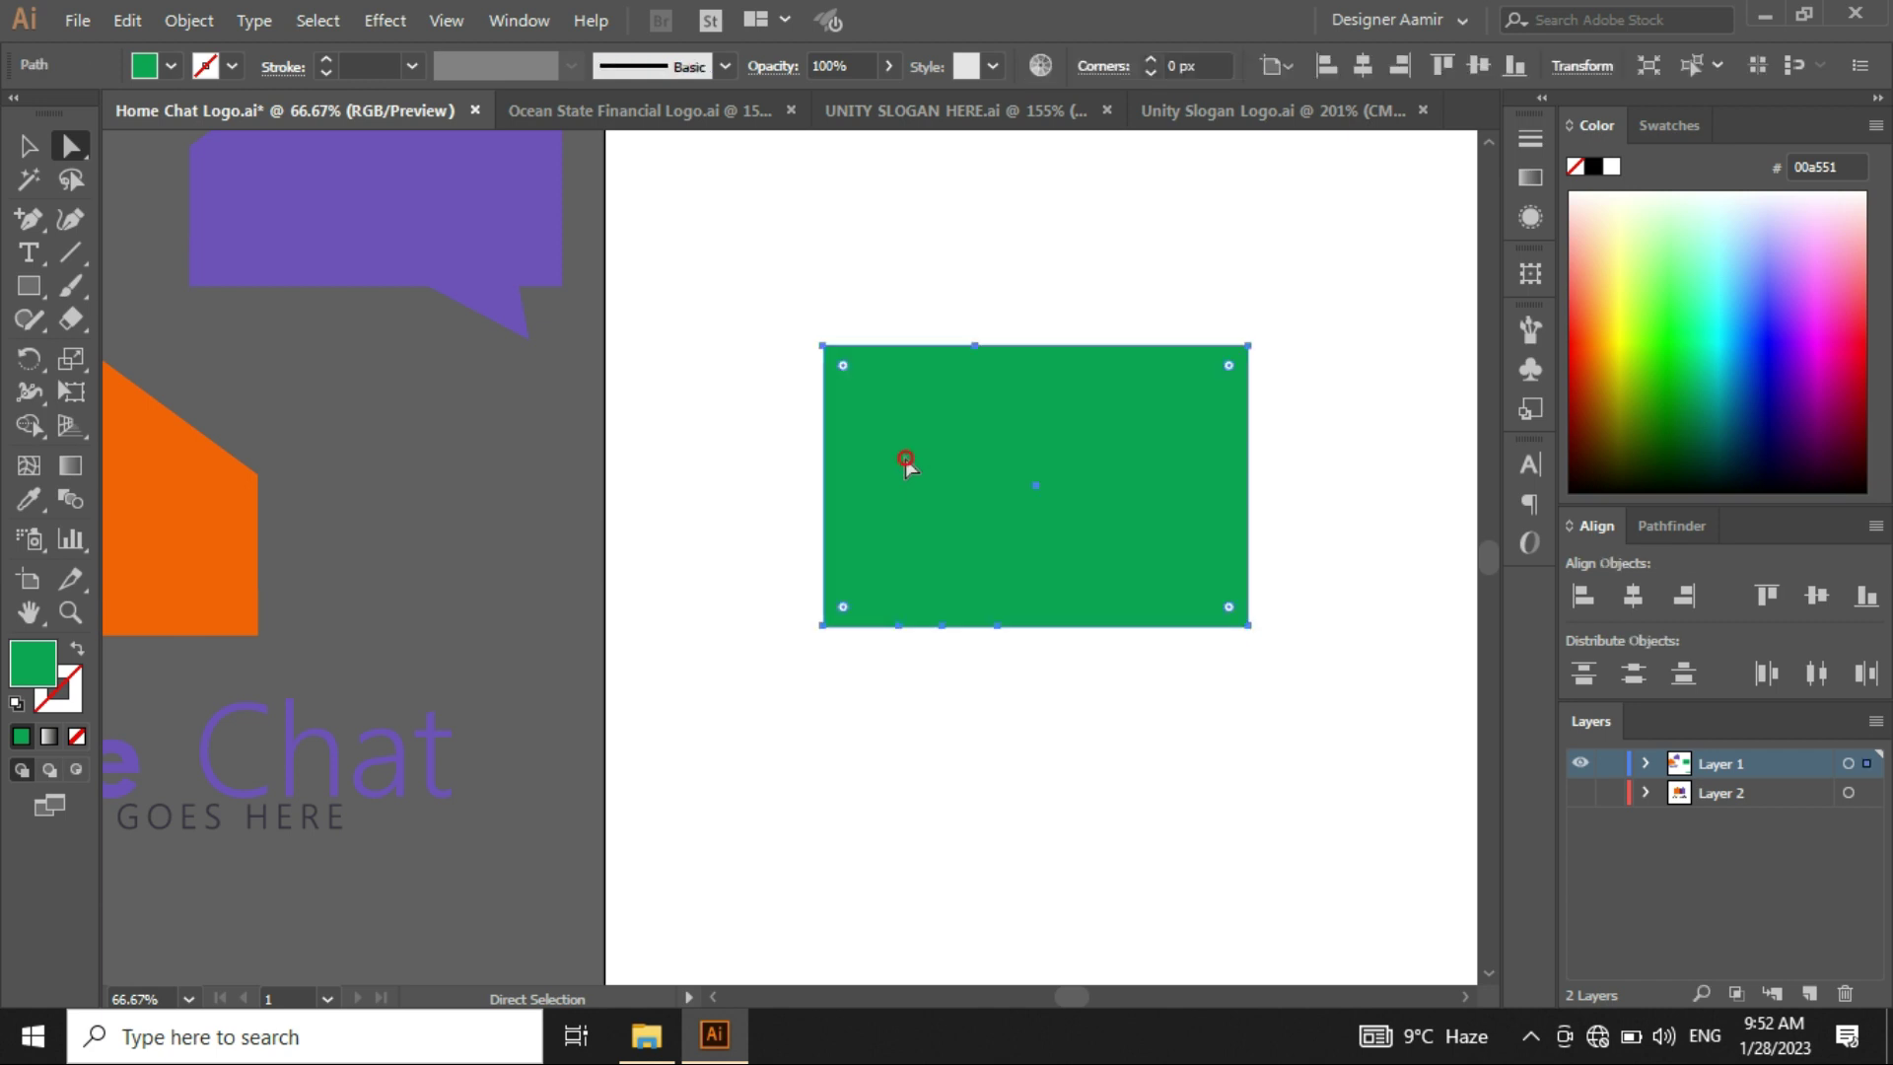
alt+scroll(996, 353, up, 2)
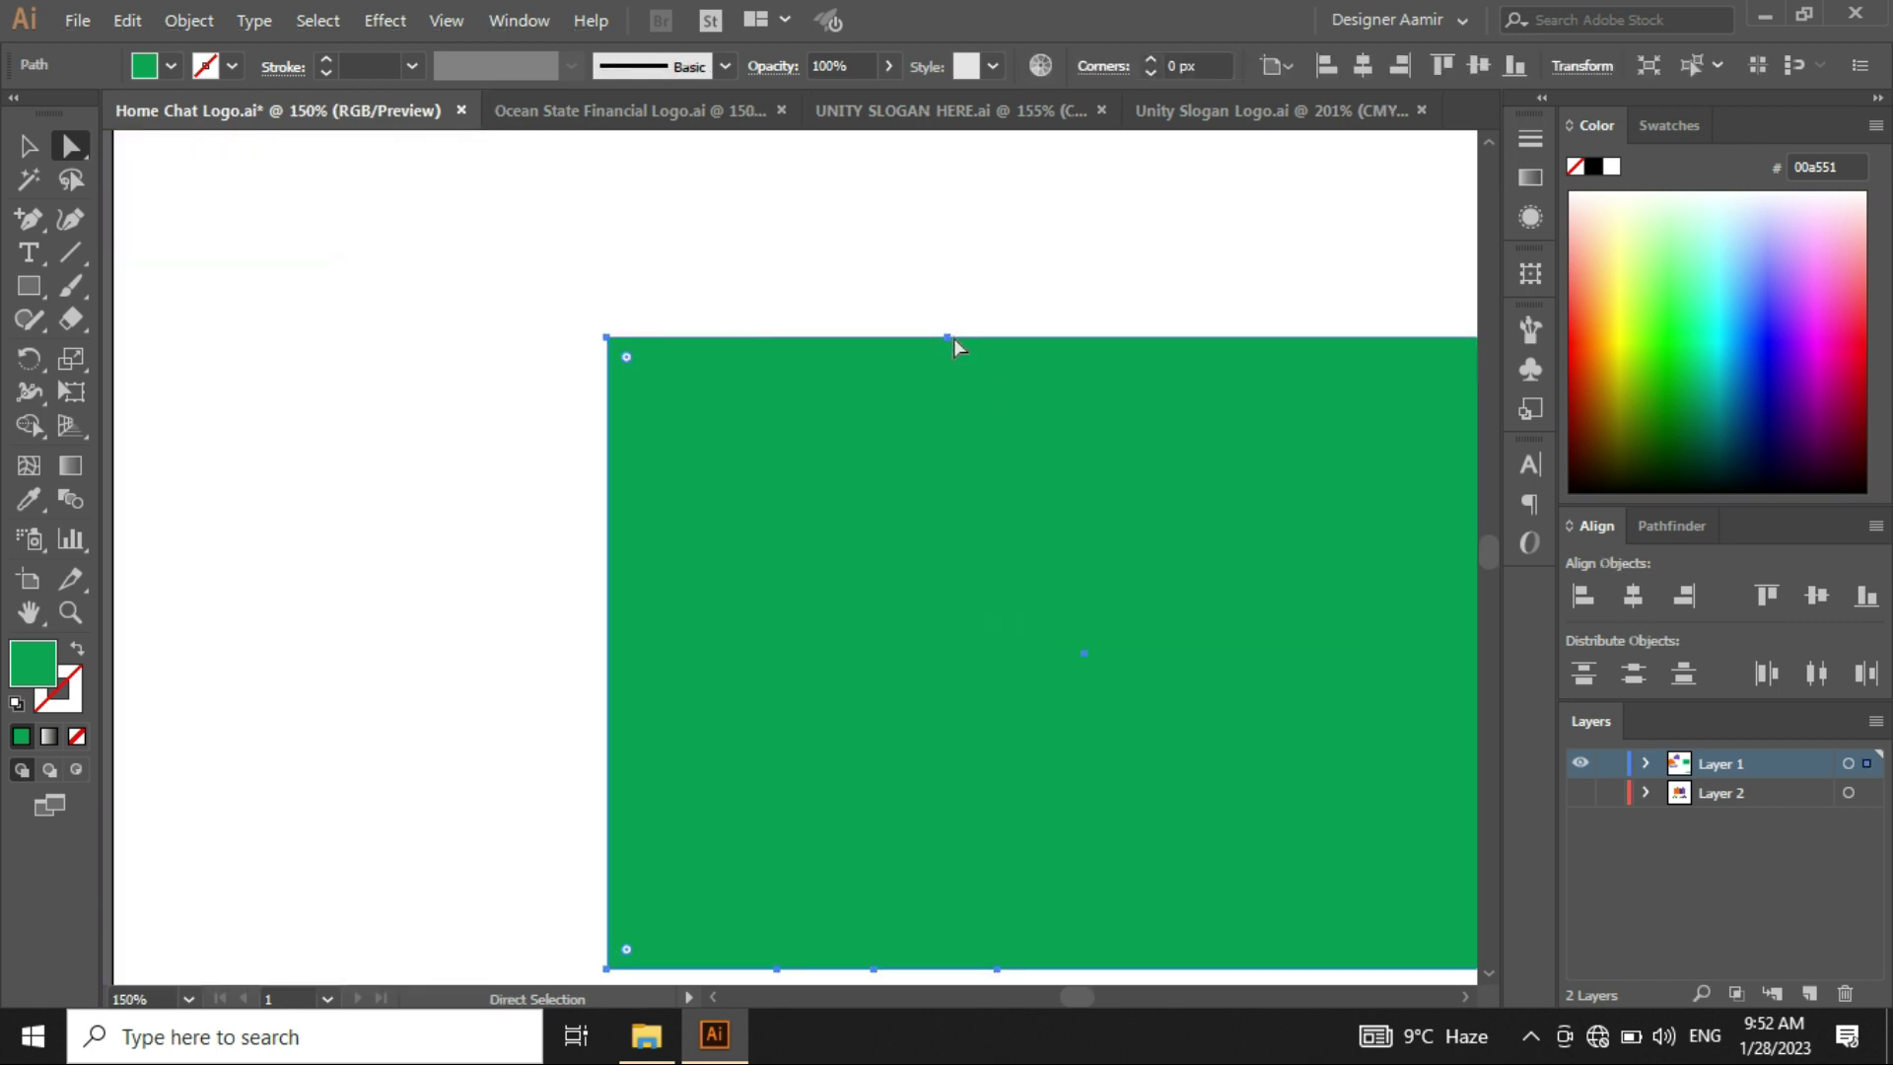
click(948, 338)
alt+scroll(950, 339, down, 4)
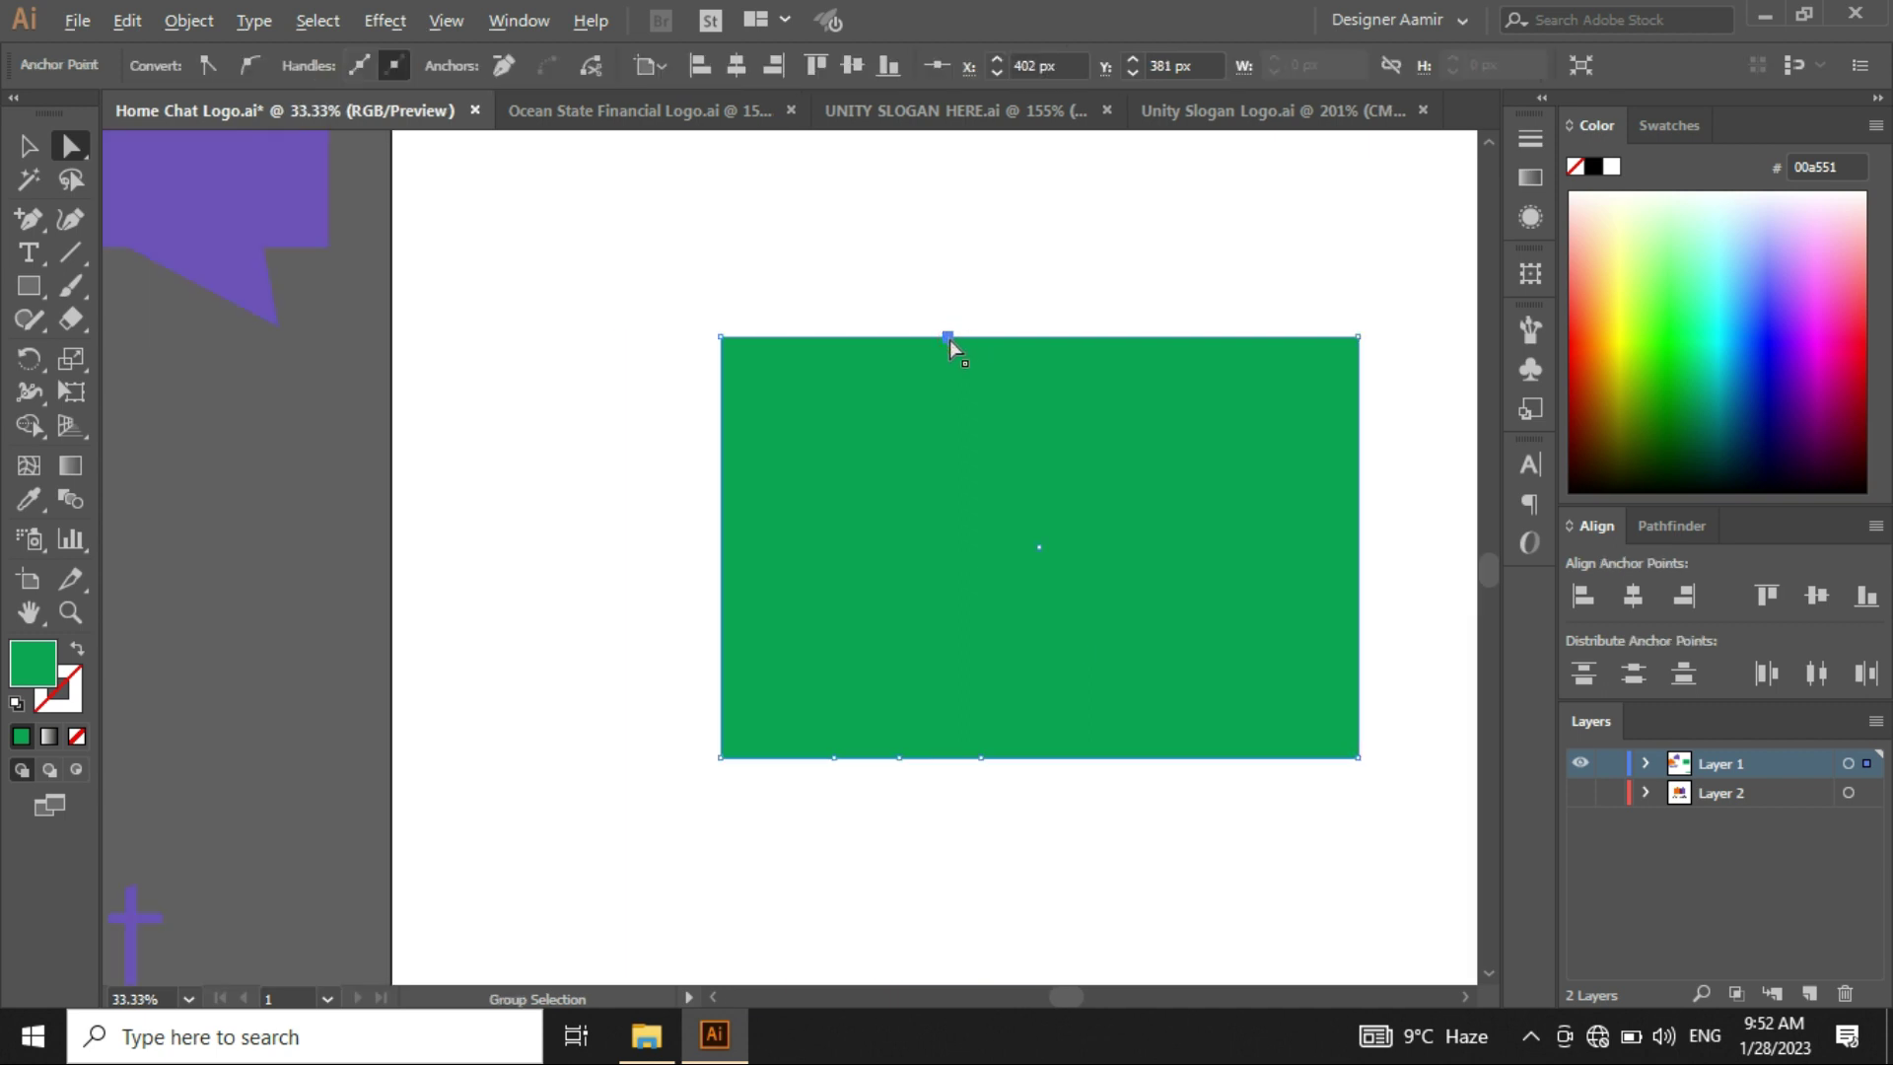
scroll(952, 396, up, 1)
alt+scroll(937, 405, up, 1)
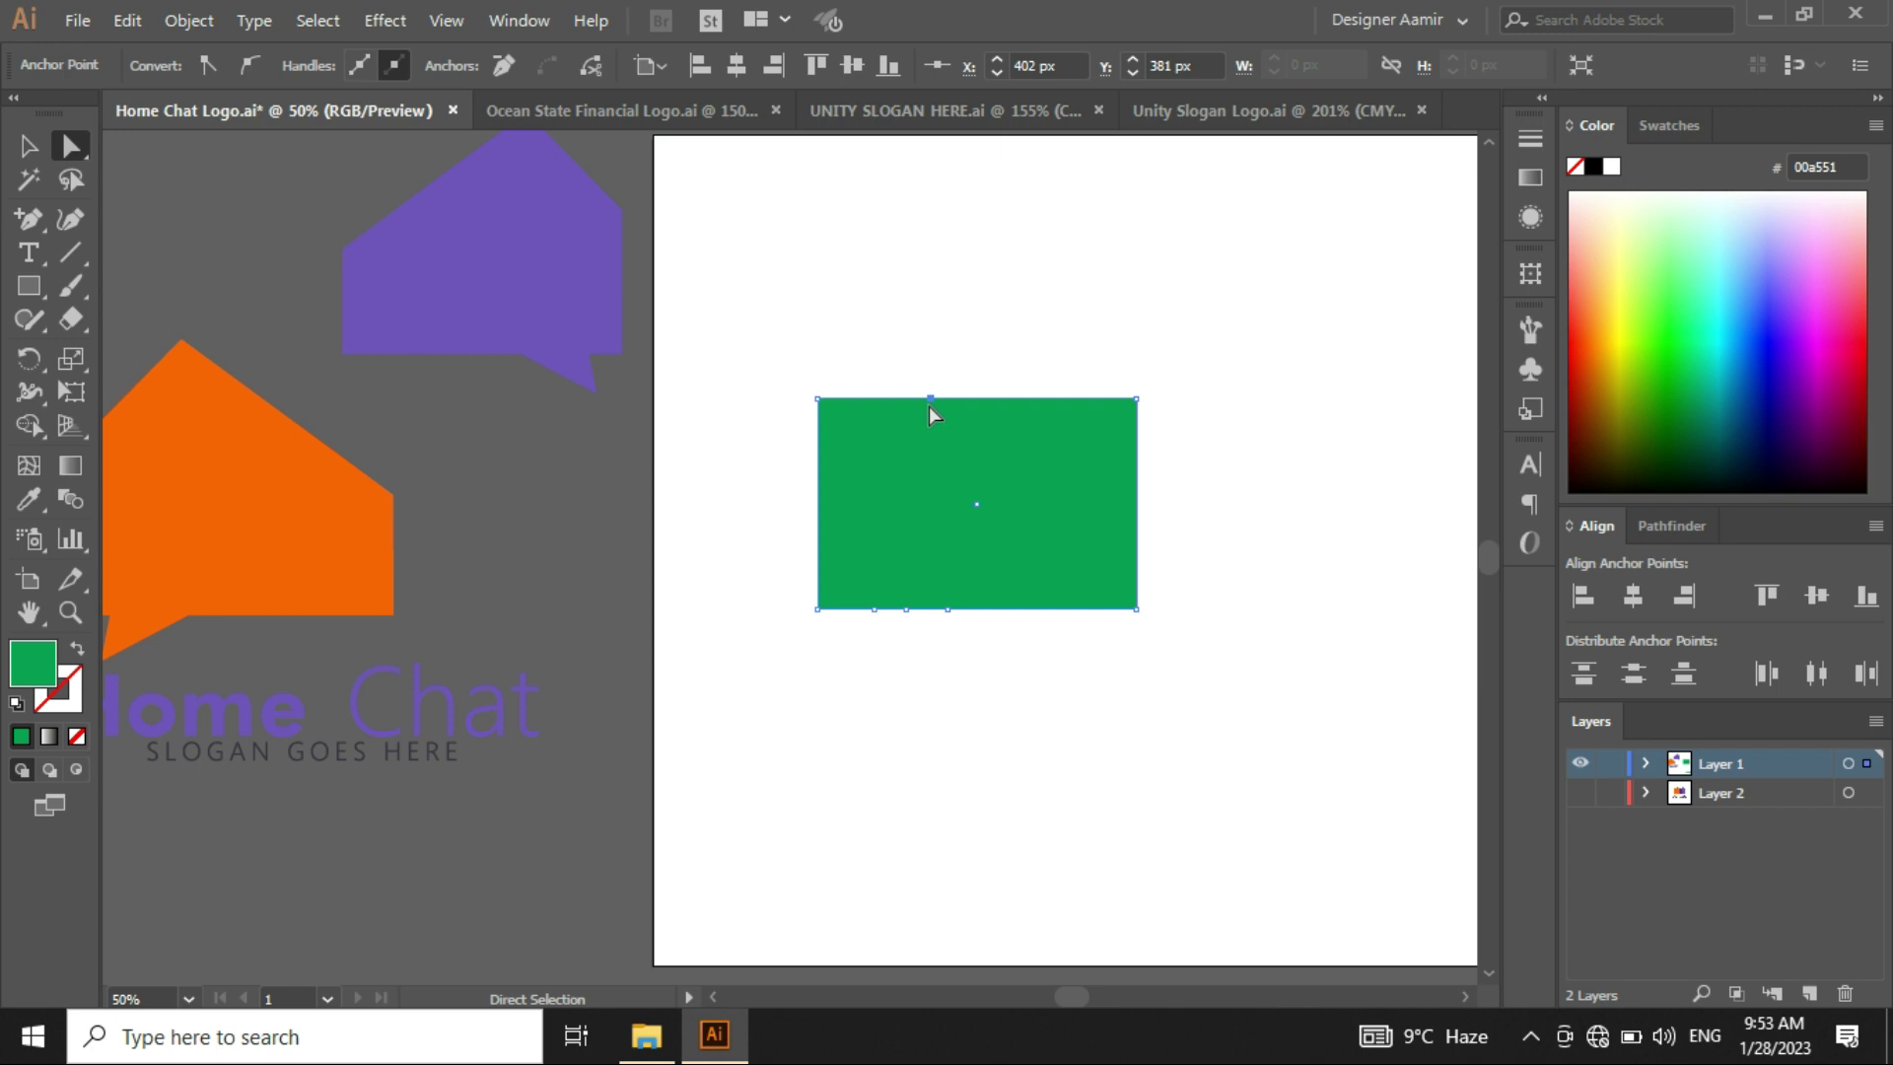
key(Up)
key(Up)
key(Up)
key(Up)
key(Up)
key(Up)
key(Up)
key(Up)
key(Up)
key(Up)
key(Up)
key(Up)
key(Up)
key(Up)
key(Up)
key(Up)
key(Up)
key(Up)
key(Up)
key(Up)
key(Up)
key(Up)
key(Up)
key(Up)
key(Up)
key(Up)
key(Up)
key(Up)
key(Up)
key(Up)
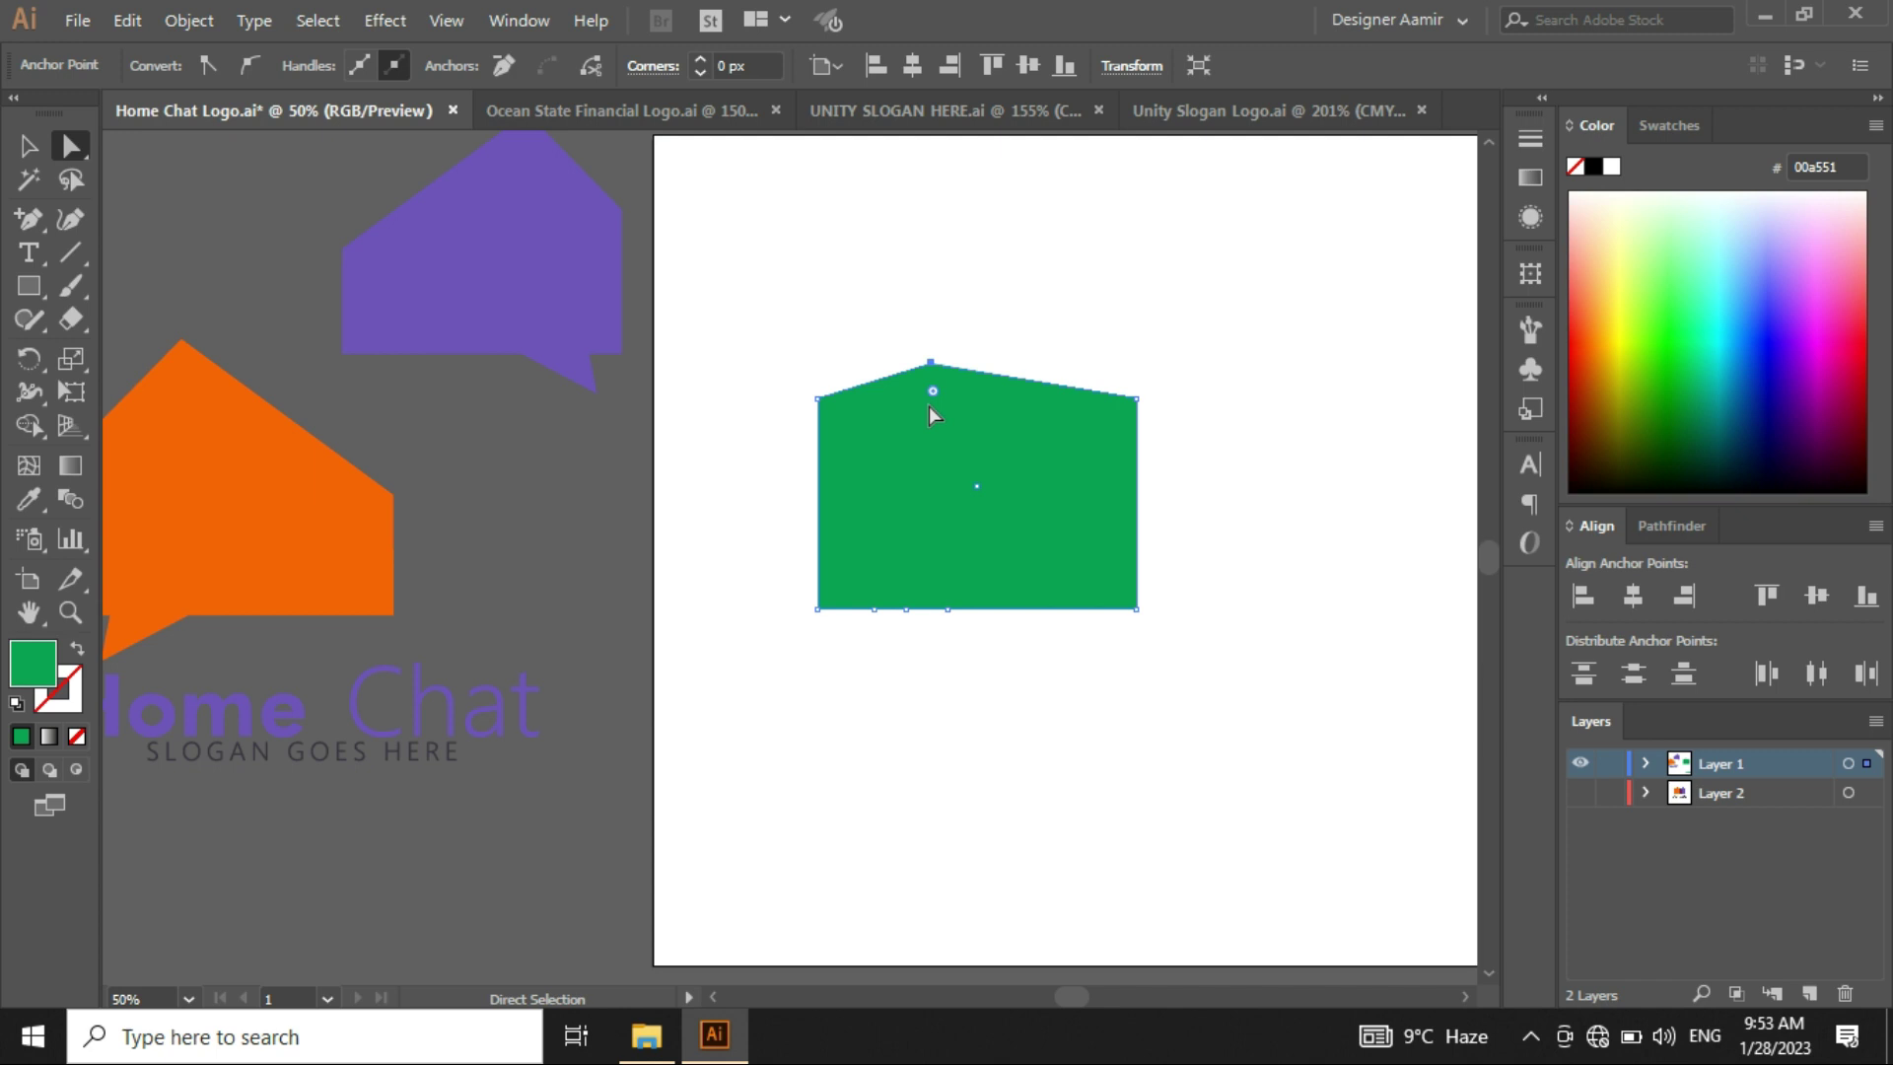
key(Up)
key(Up)
key(Up)
key(Up)
key(Up)
key(Up)
key(Up)
key(Up)
key(Up)
key(Up)
key(Up)
key(Up)
key(Up)
key(Up)
key(Up)
key(Up)
key(Up)
key(Up)
key(Up)
key(Up)
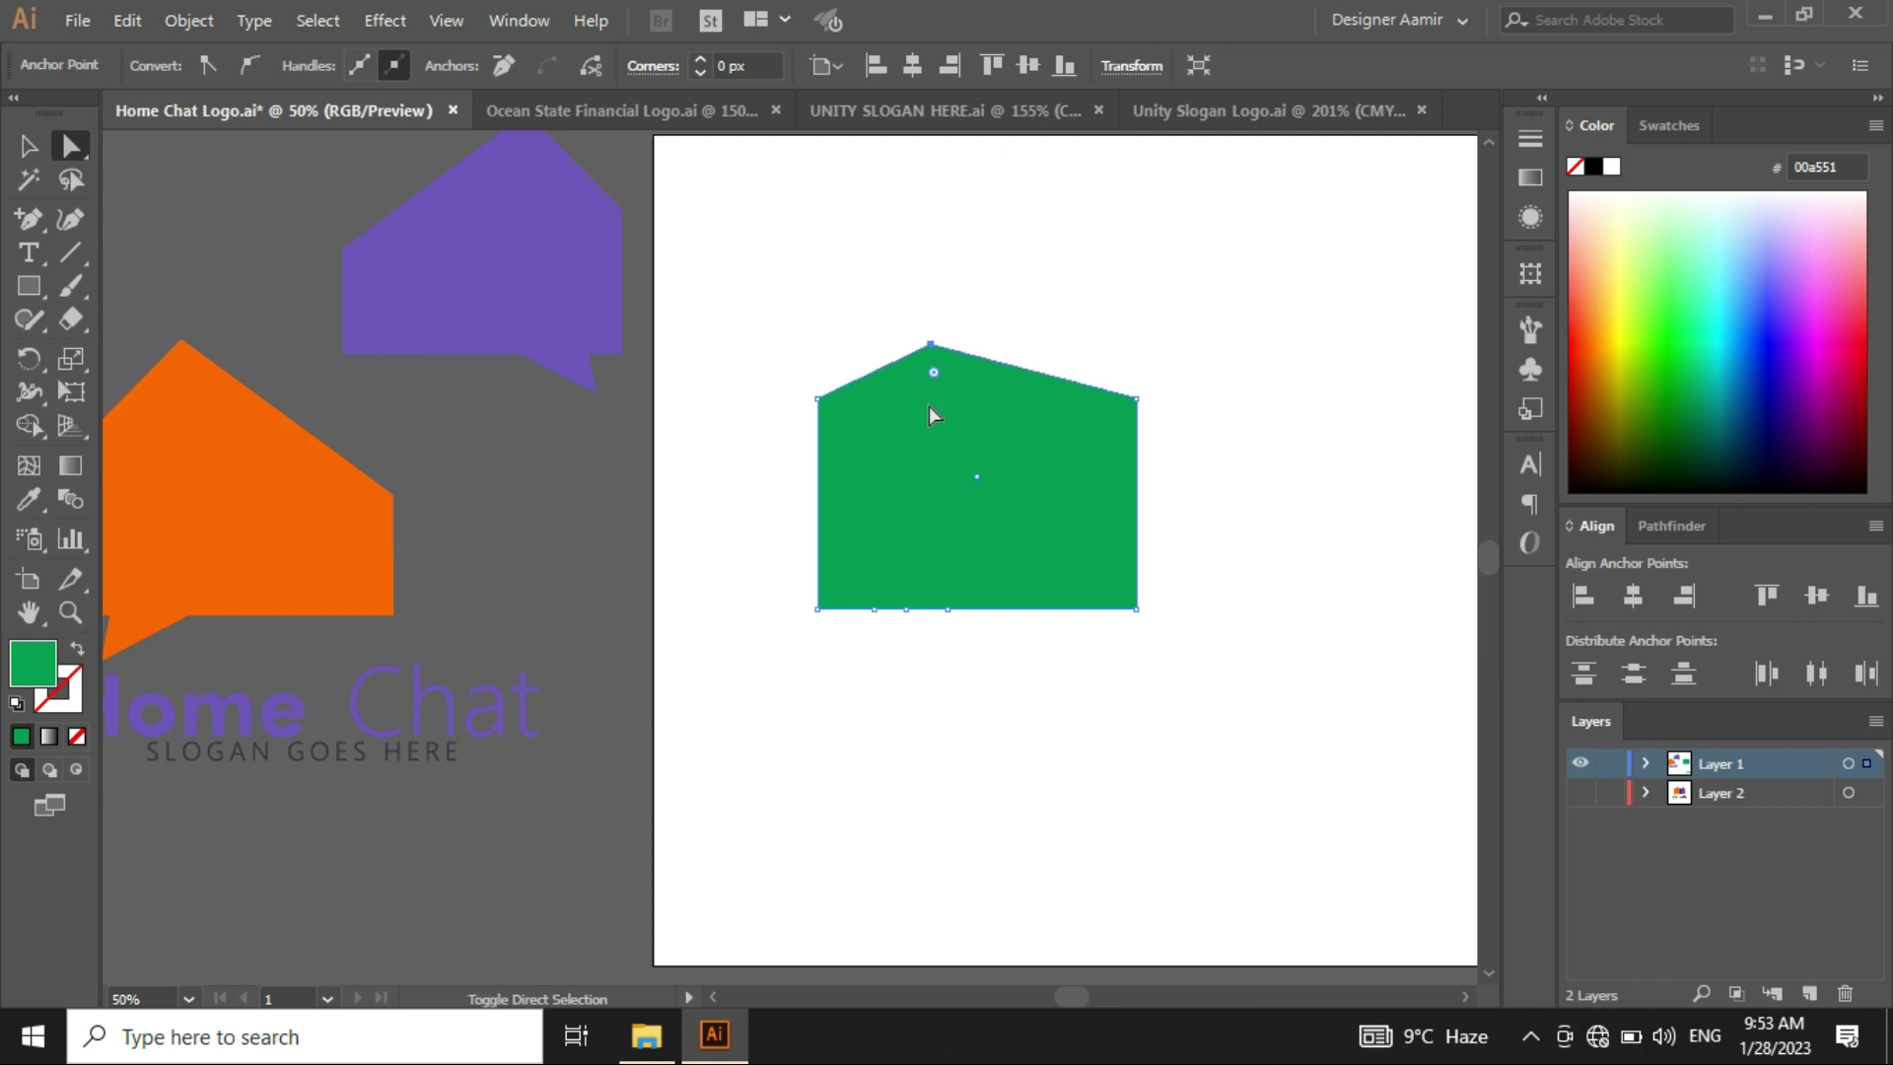
key(Up)
key(Up)
key(Up)
key(Up)
key(Up)
key(Up)
key(Up)
key(Up)
key(Up)
key(Up)
key(Up)
key(Up)
key(Up)
key(Up)
key(Up)
key(Up)
key(Up)
key(Up)
key(Up)
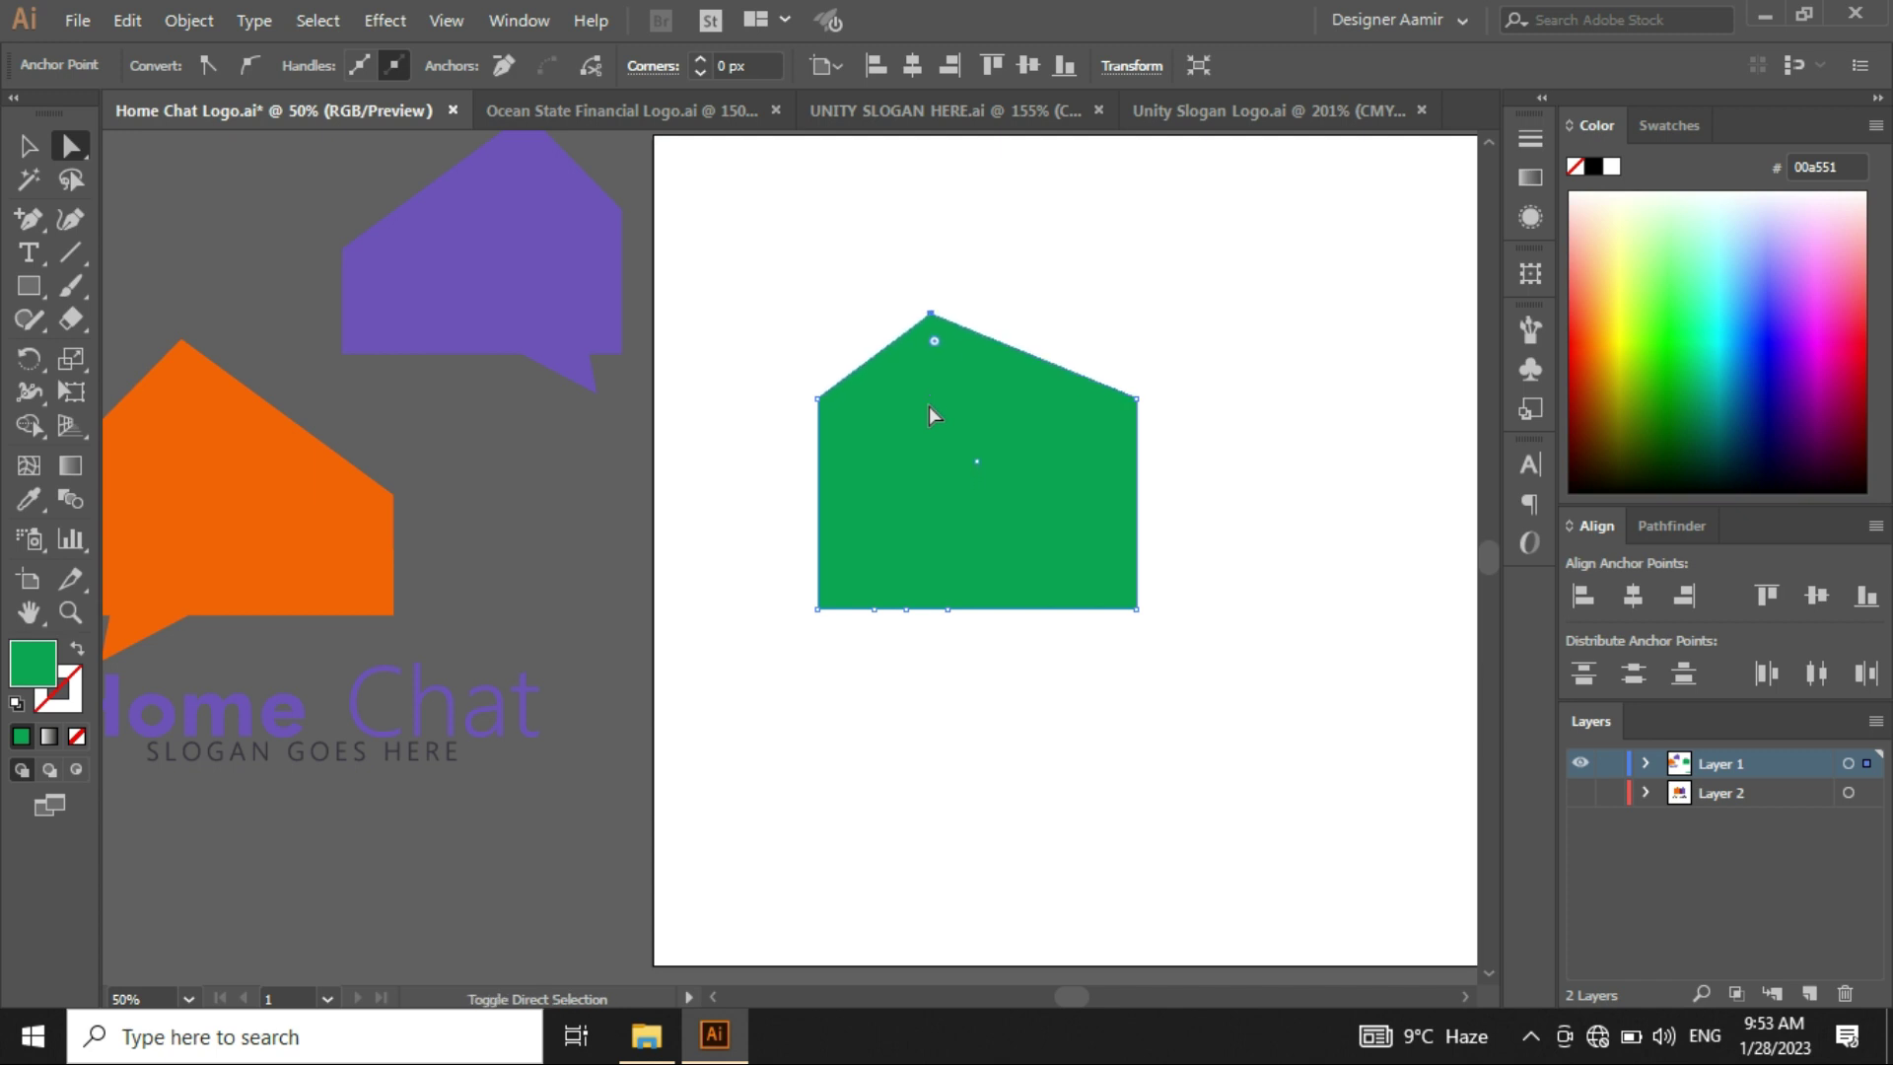
key(Up)
key(Up)
key(Up)
key(Up)
key(Up)
key(Up)
key(Up)
key(Up)
key(Up)
key(Up)
key(Up)
key(Up)
key(Up)
key(Up)
key(Up)
key(Up)
key(Up)
key(Up)
key(Up)
key(Up)
key(Up)
key(Up)
key(Up)
key(Up)
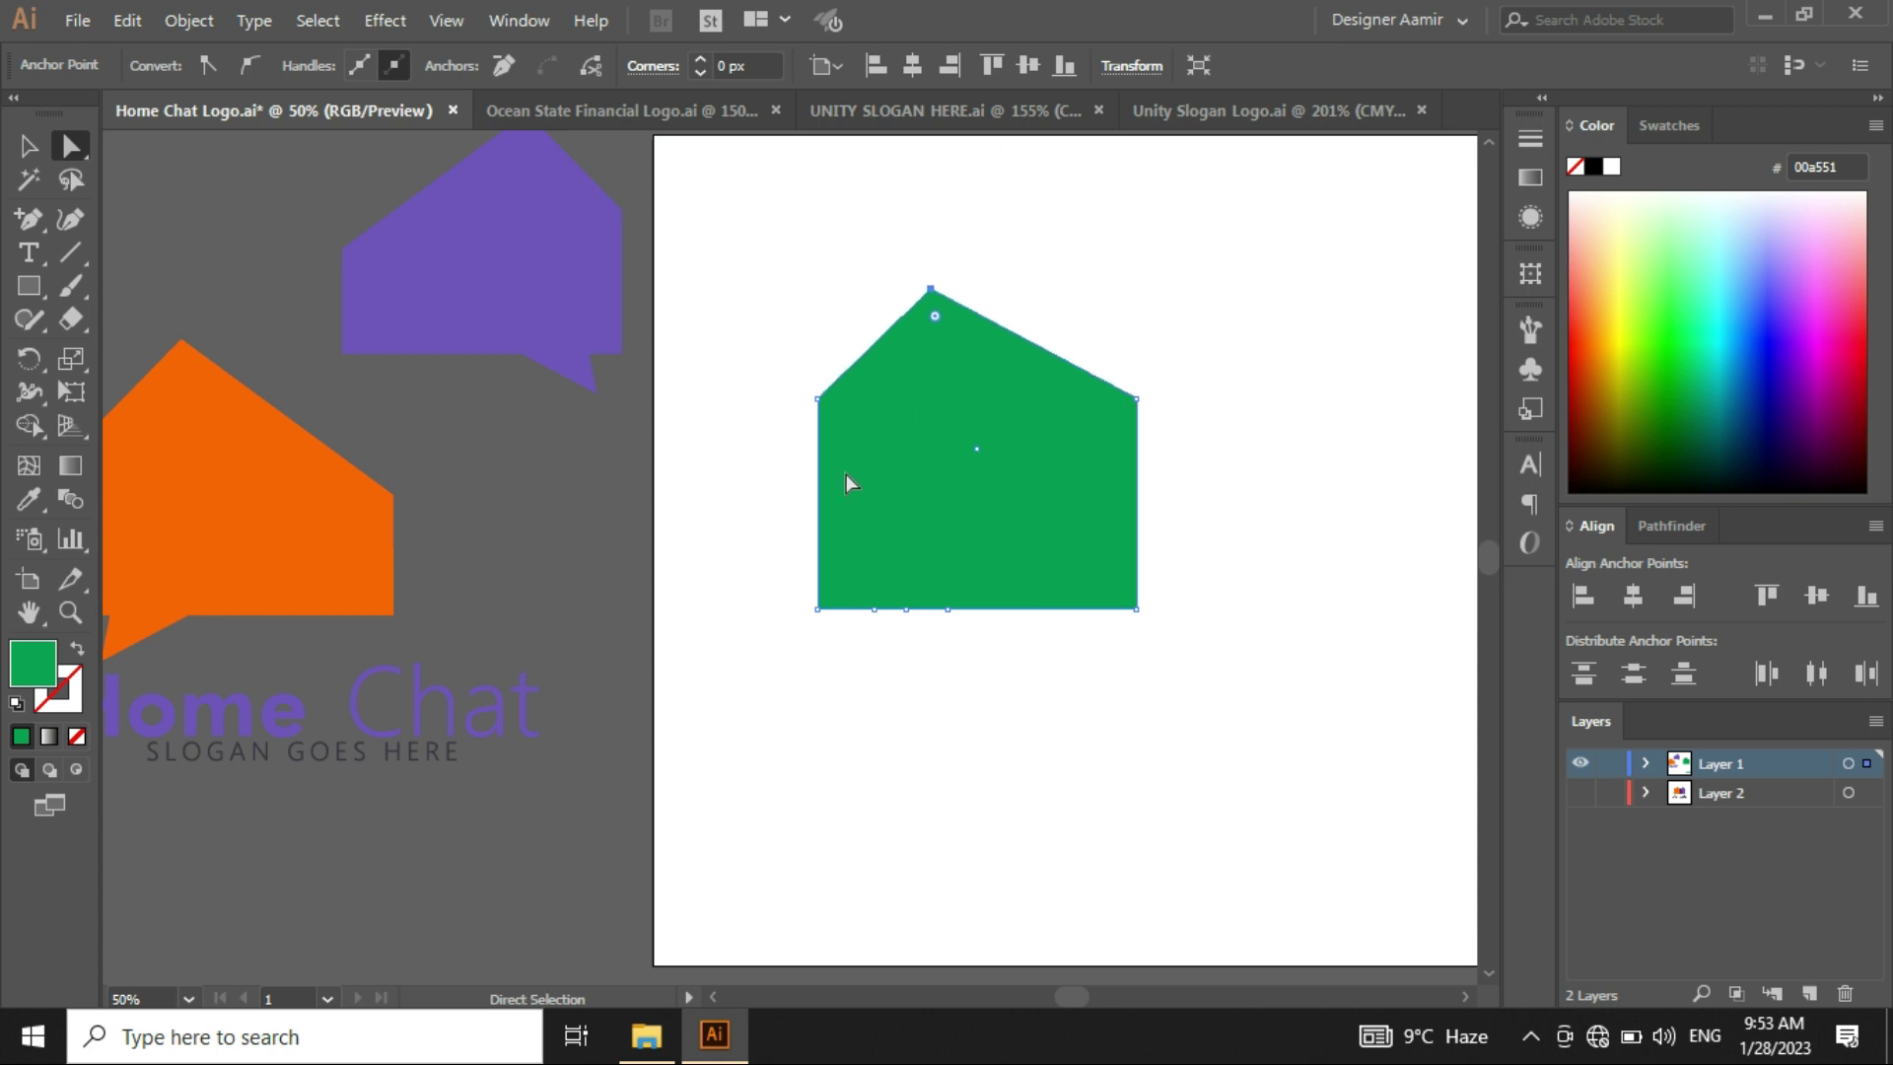
- Lower the green shape's upper-right corner point straight down to lengthen the right roof slope
drag(800, 497, 878, 501)
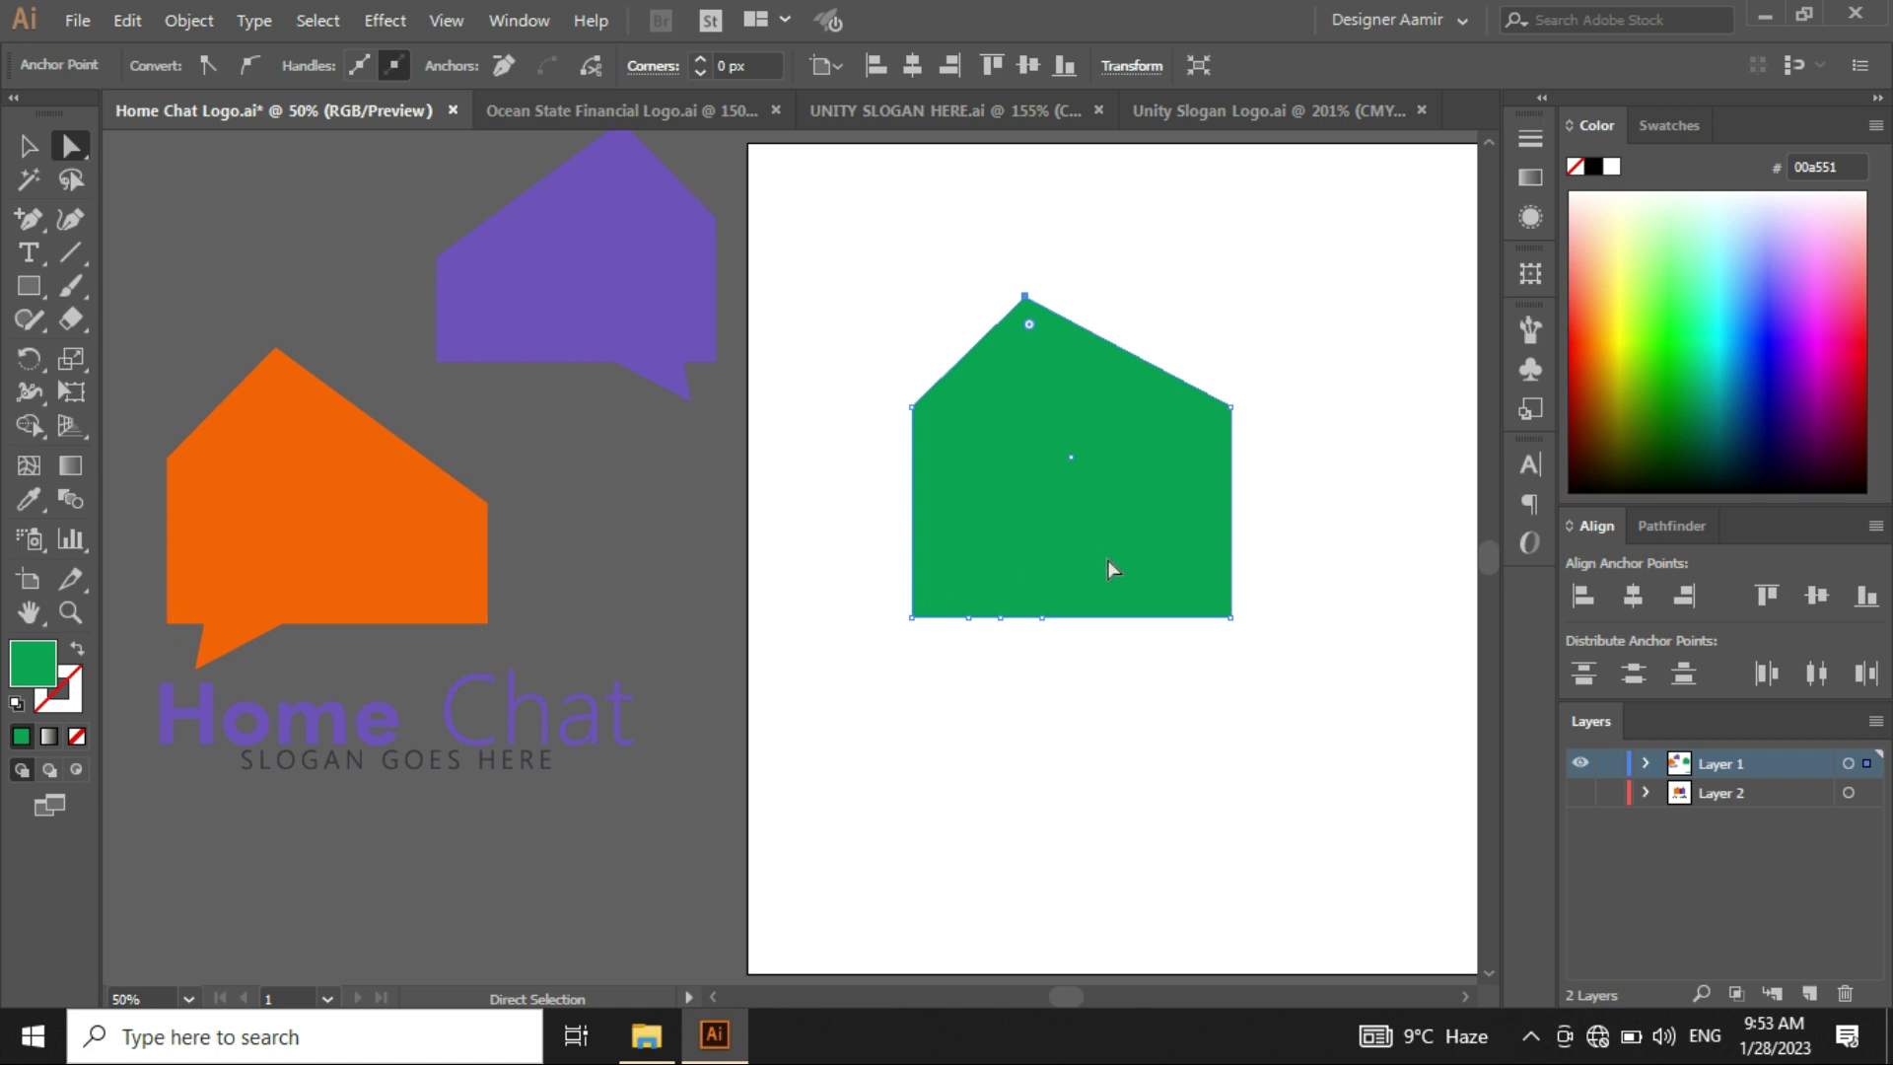
click(1232, 406)
key(shift+Down)
key(shift+Down)
key(shift+Down)
key(shift+Down)
key(shift+Down)
key(shift+Down)
key(shift+Down)
key(shift+Down)
key(shift+Down)
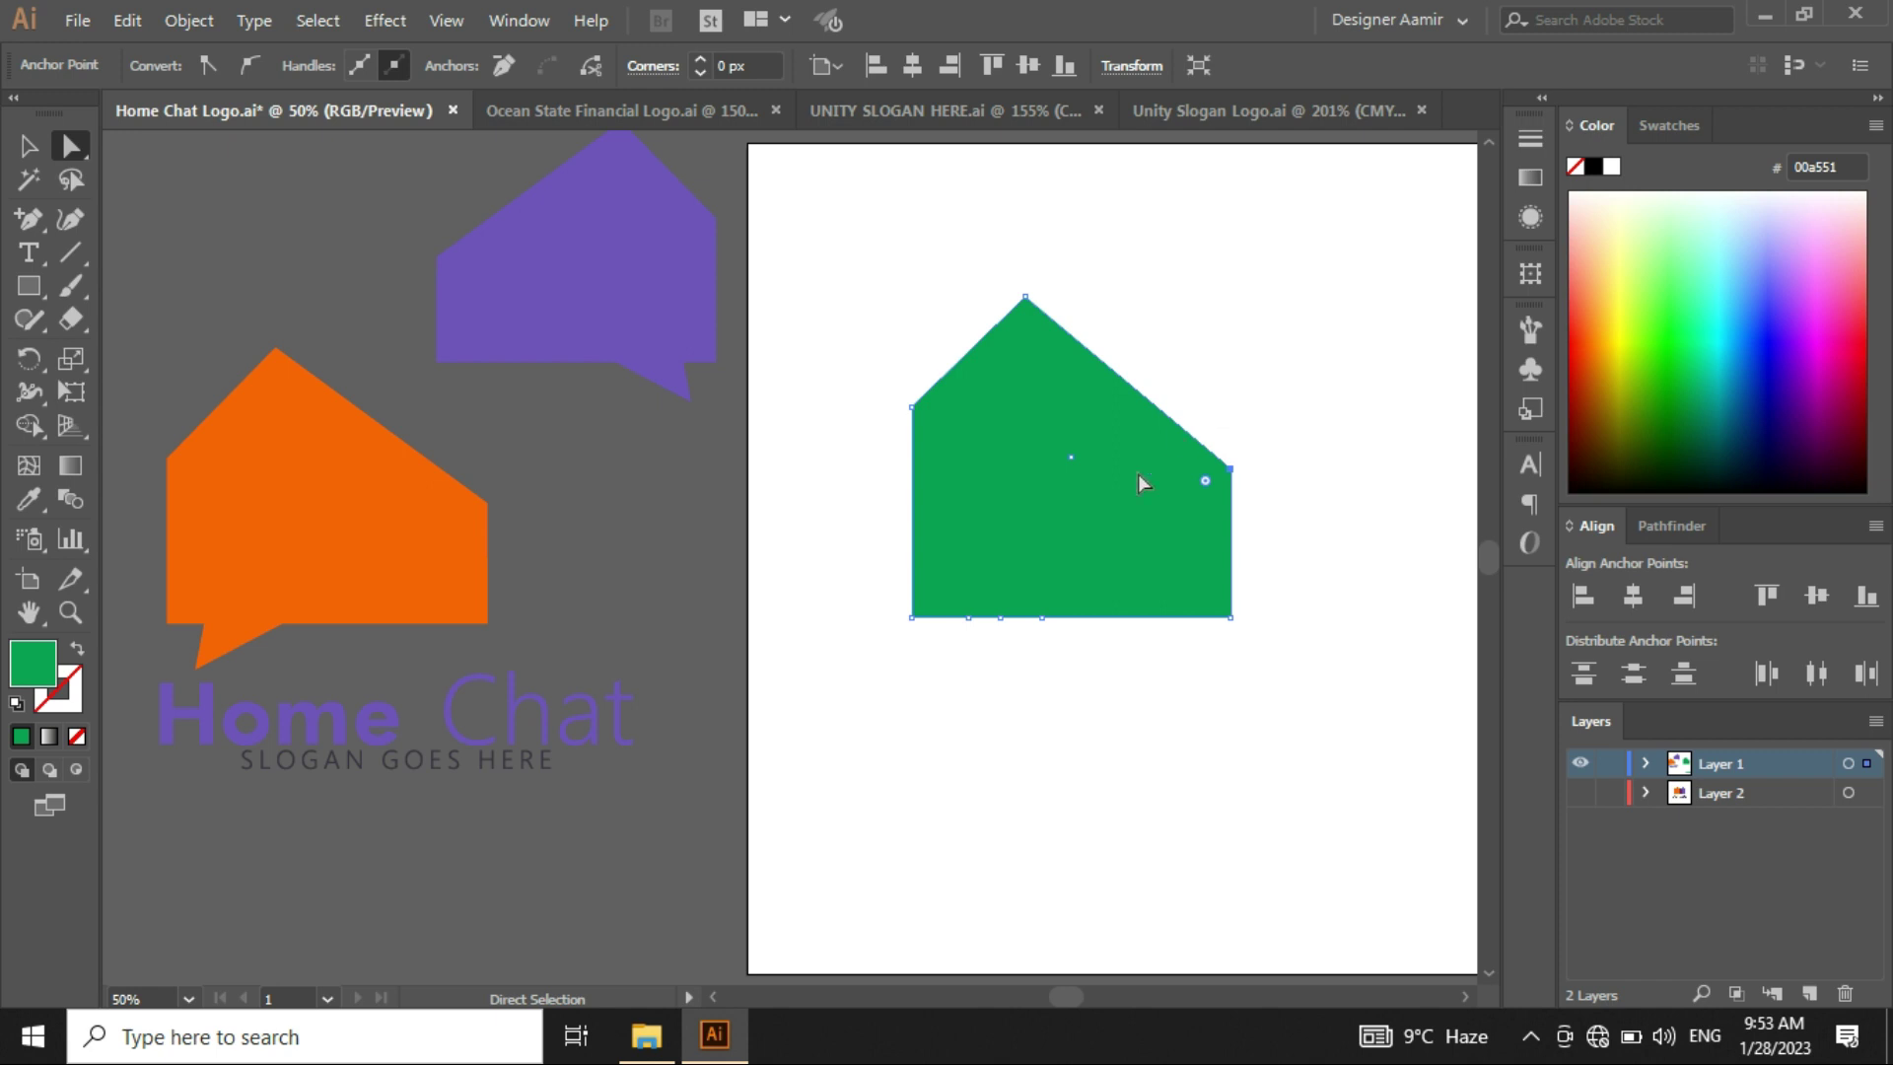
- Move the middle of the three bottom-edge anchor points straight down to form a pointed speech-bubble tail
drag(1038, 650, 1098, 625)
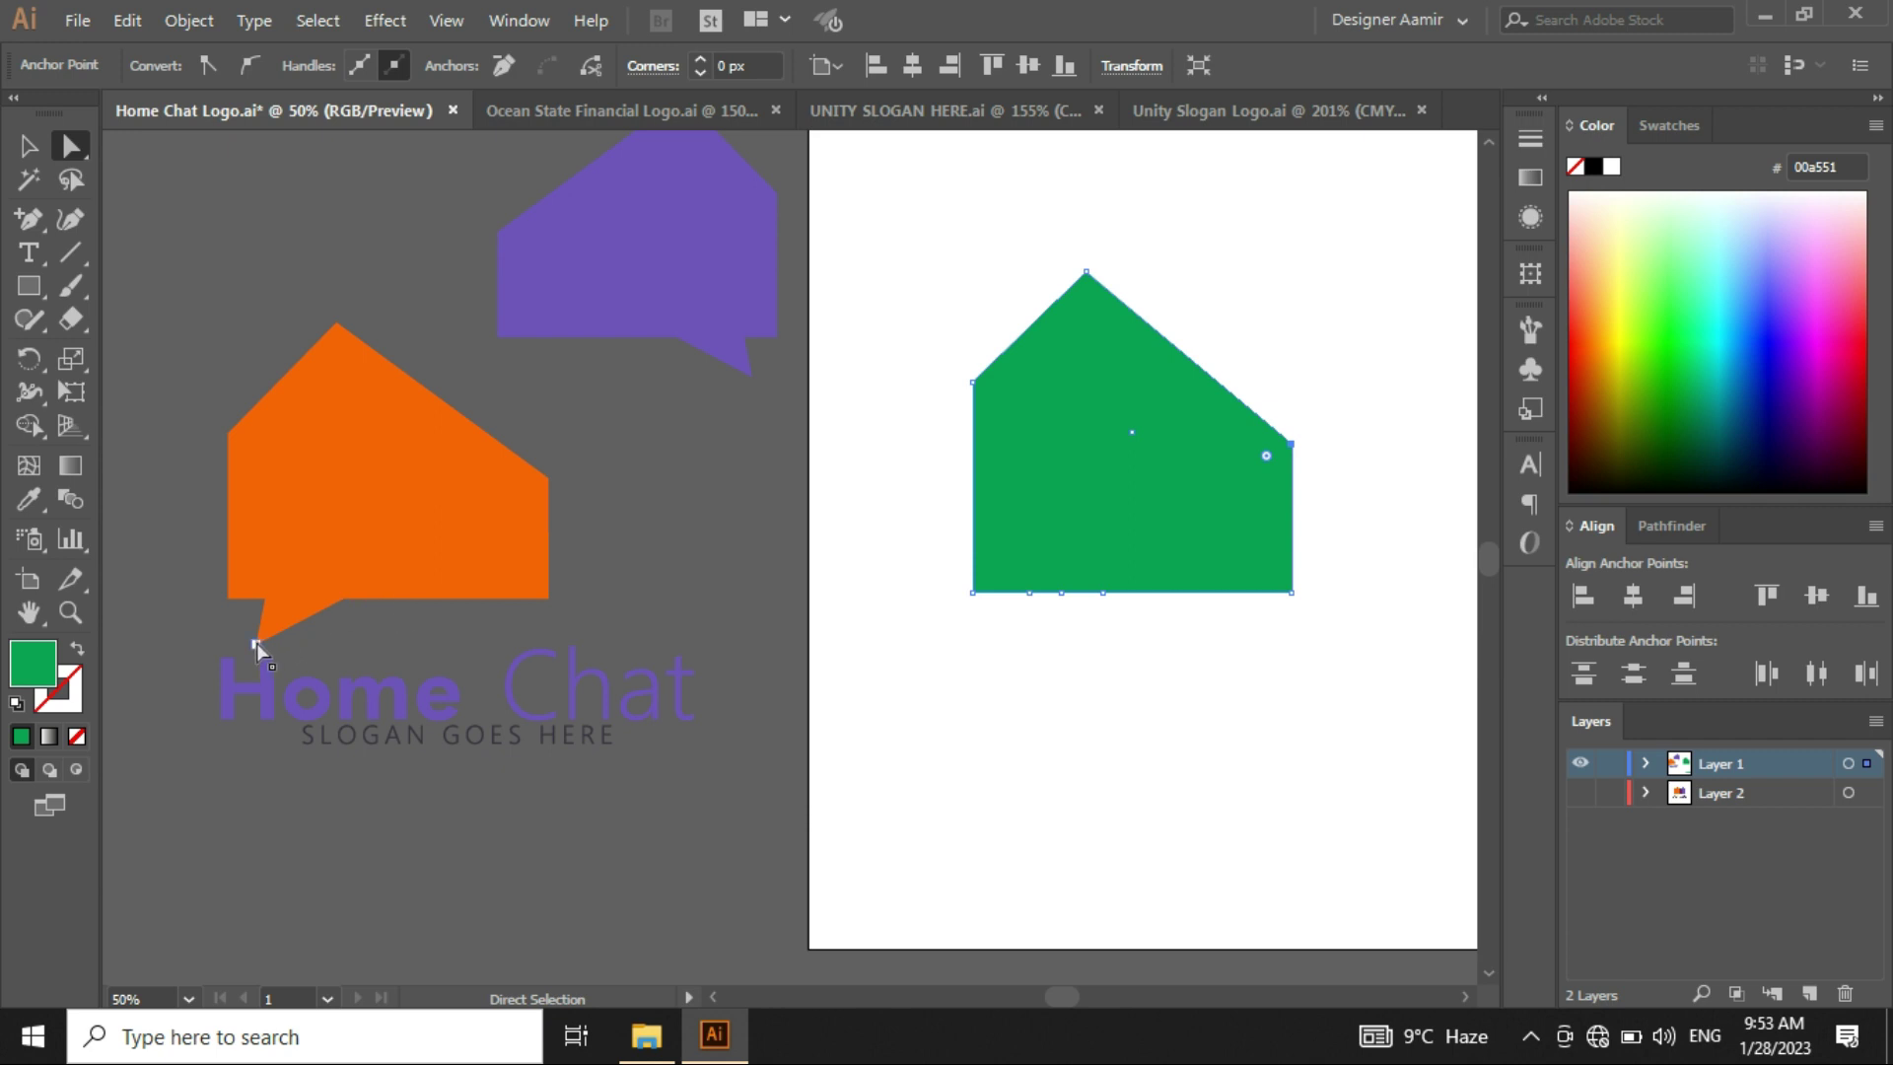
click(1060, 593)
scroll(1092, 612, up, 1)
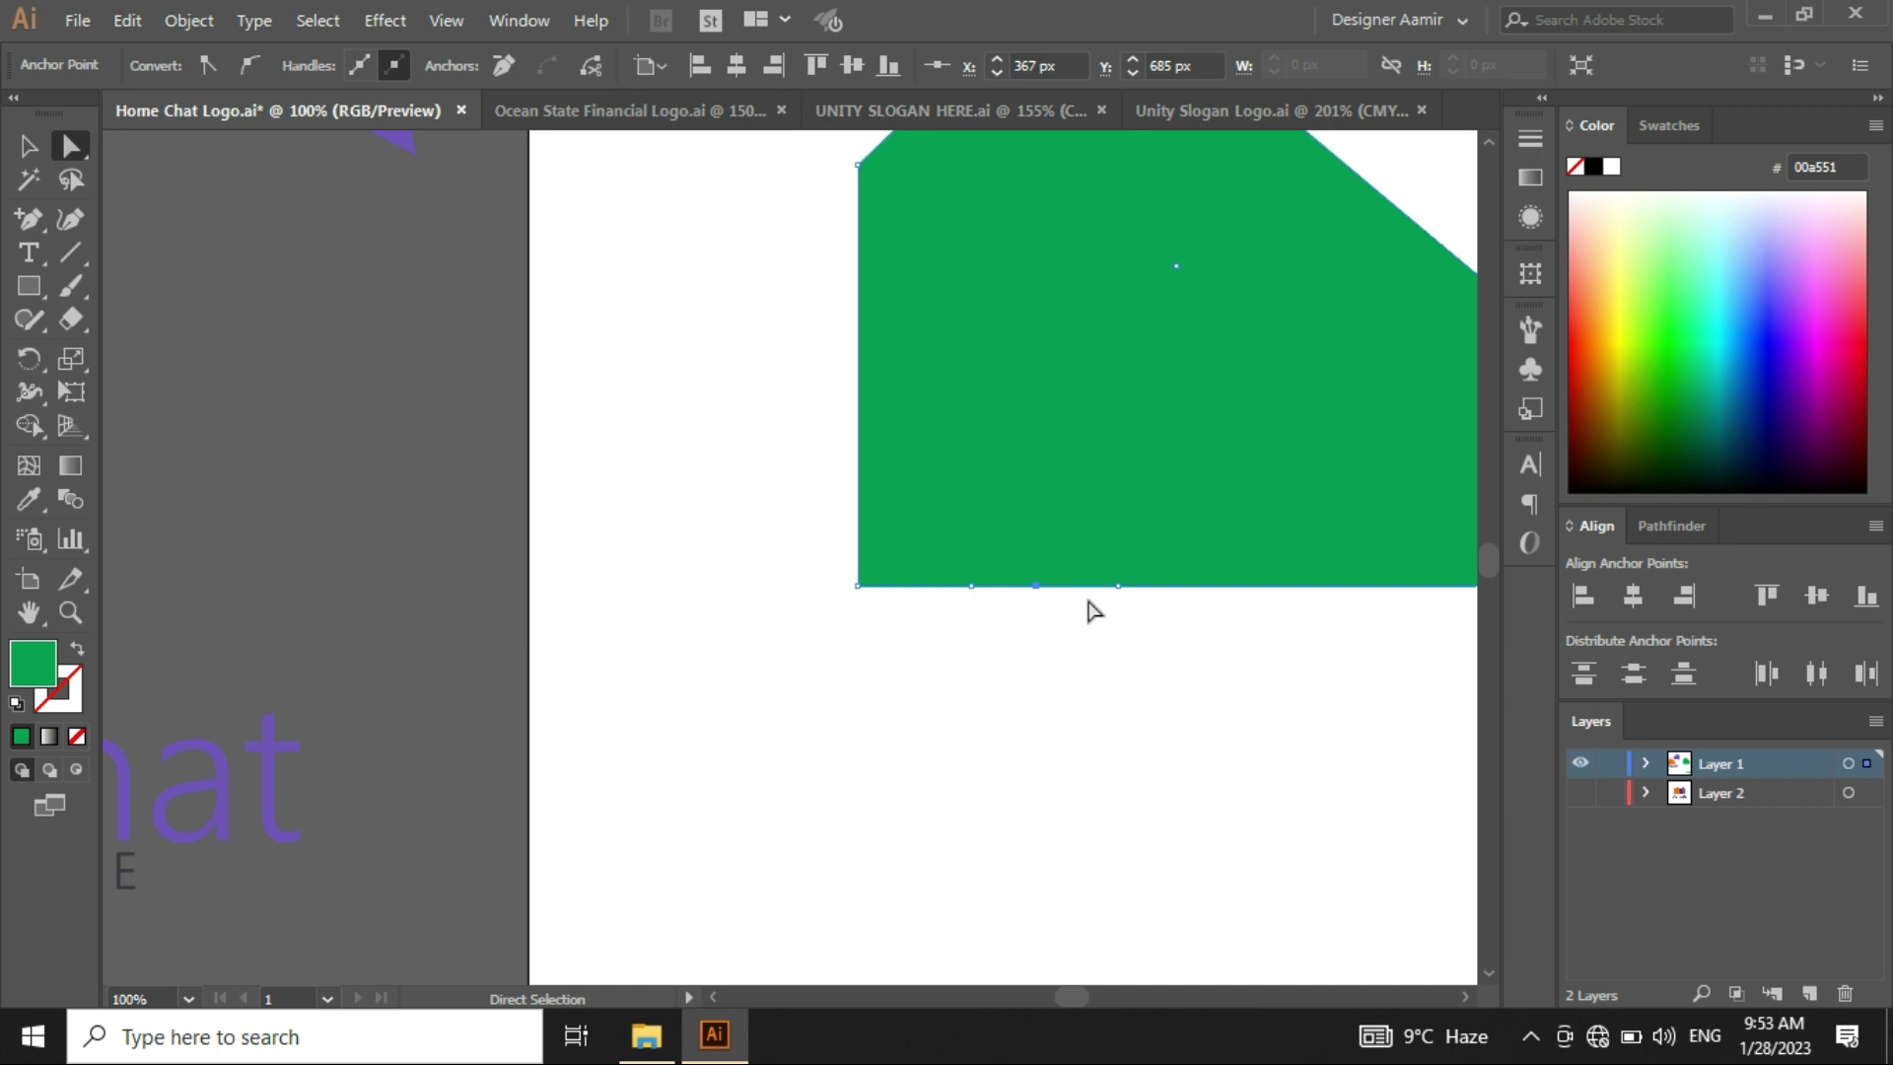
key(Down)
key(shift+Down)
key(shift+Down)
key(shift+Down)
key(shift+Down)
key(shift+Down)
key(shift+Down)
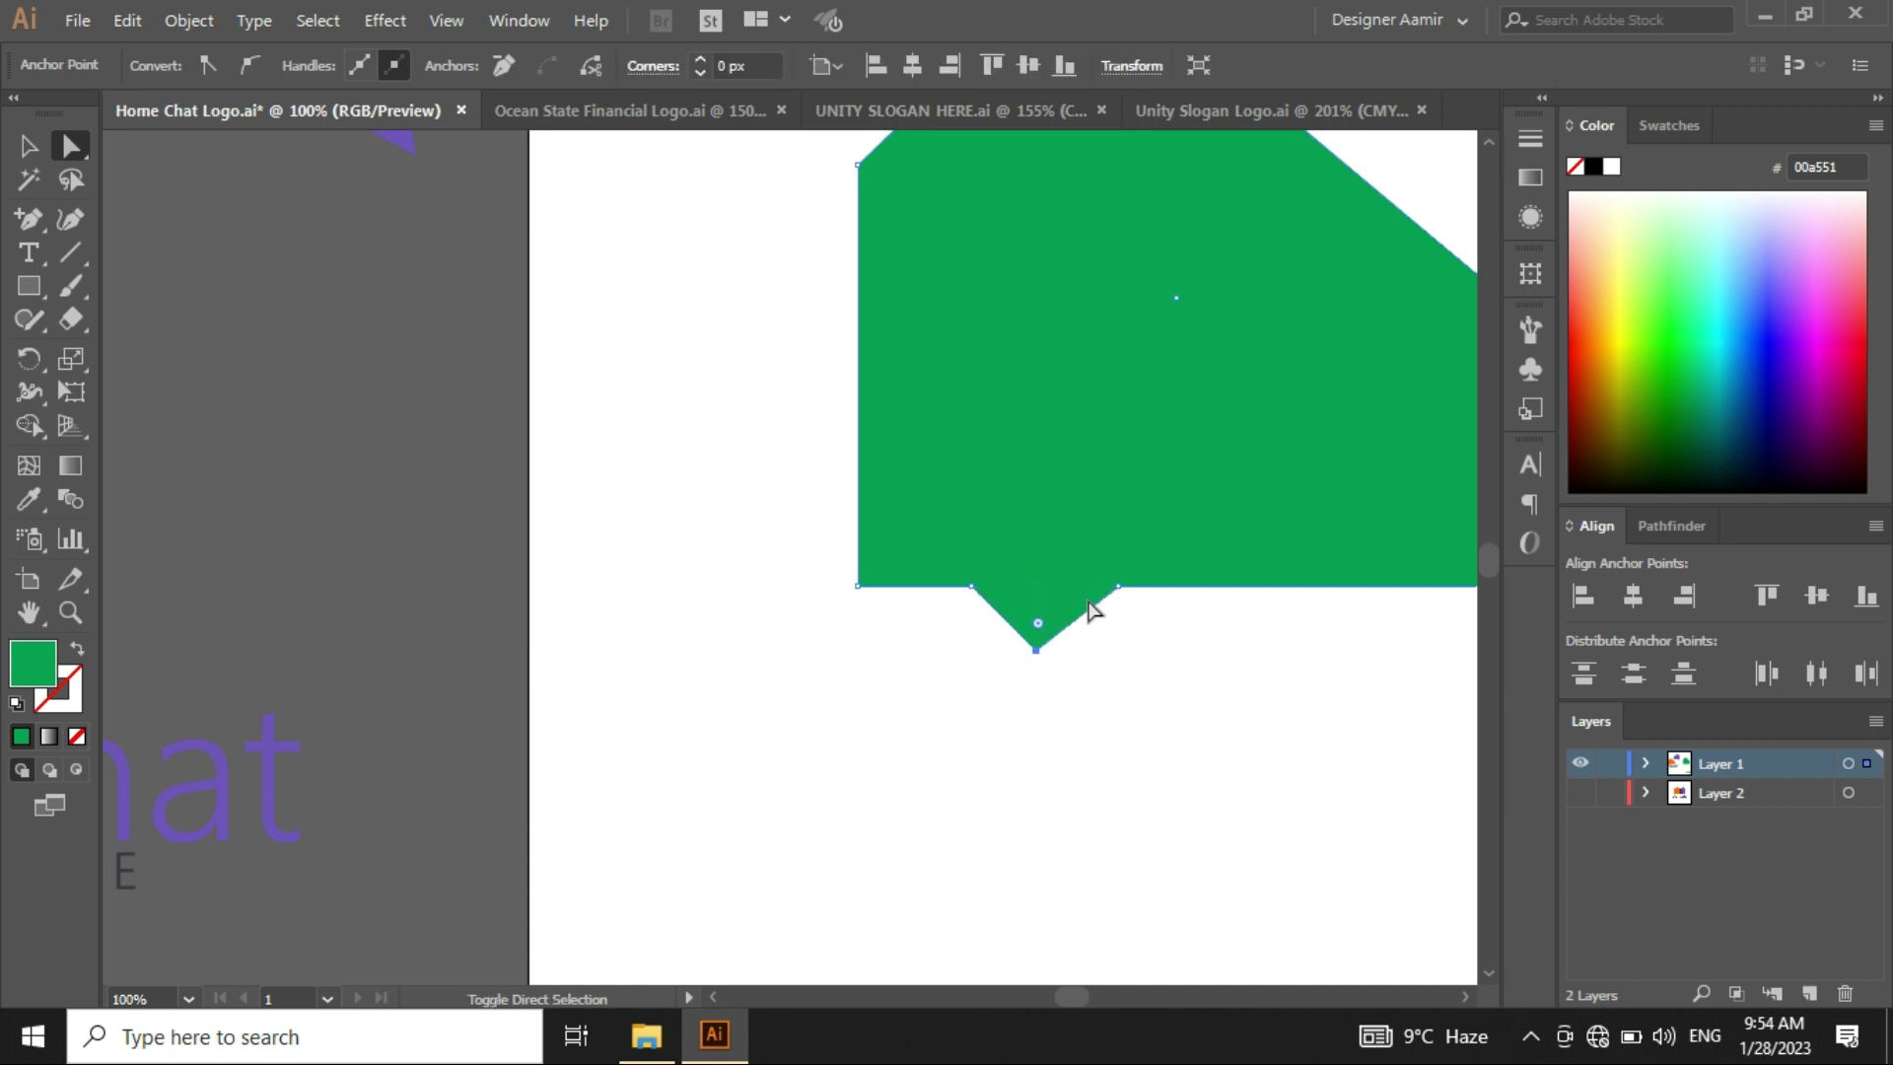
key(Down)
key(shift+Down)
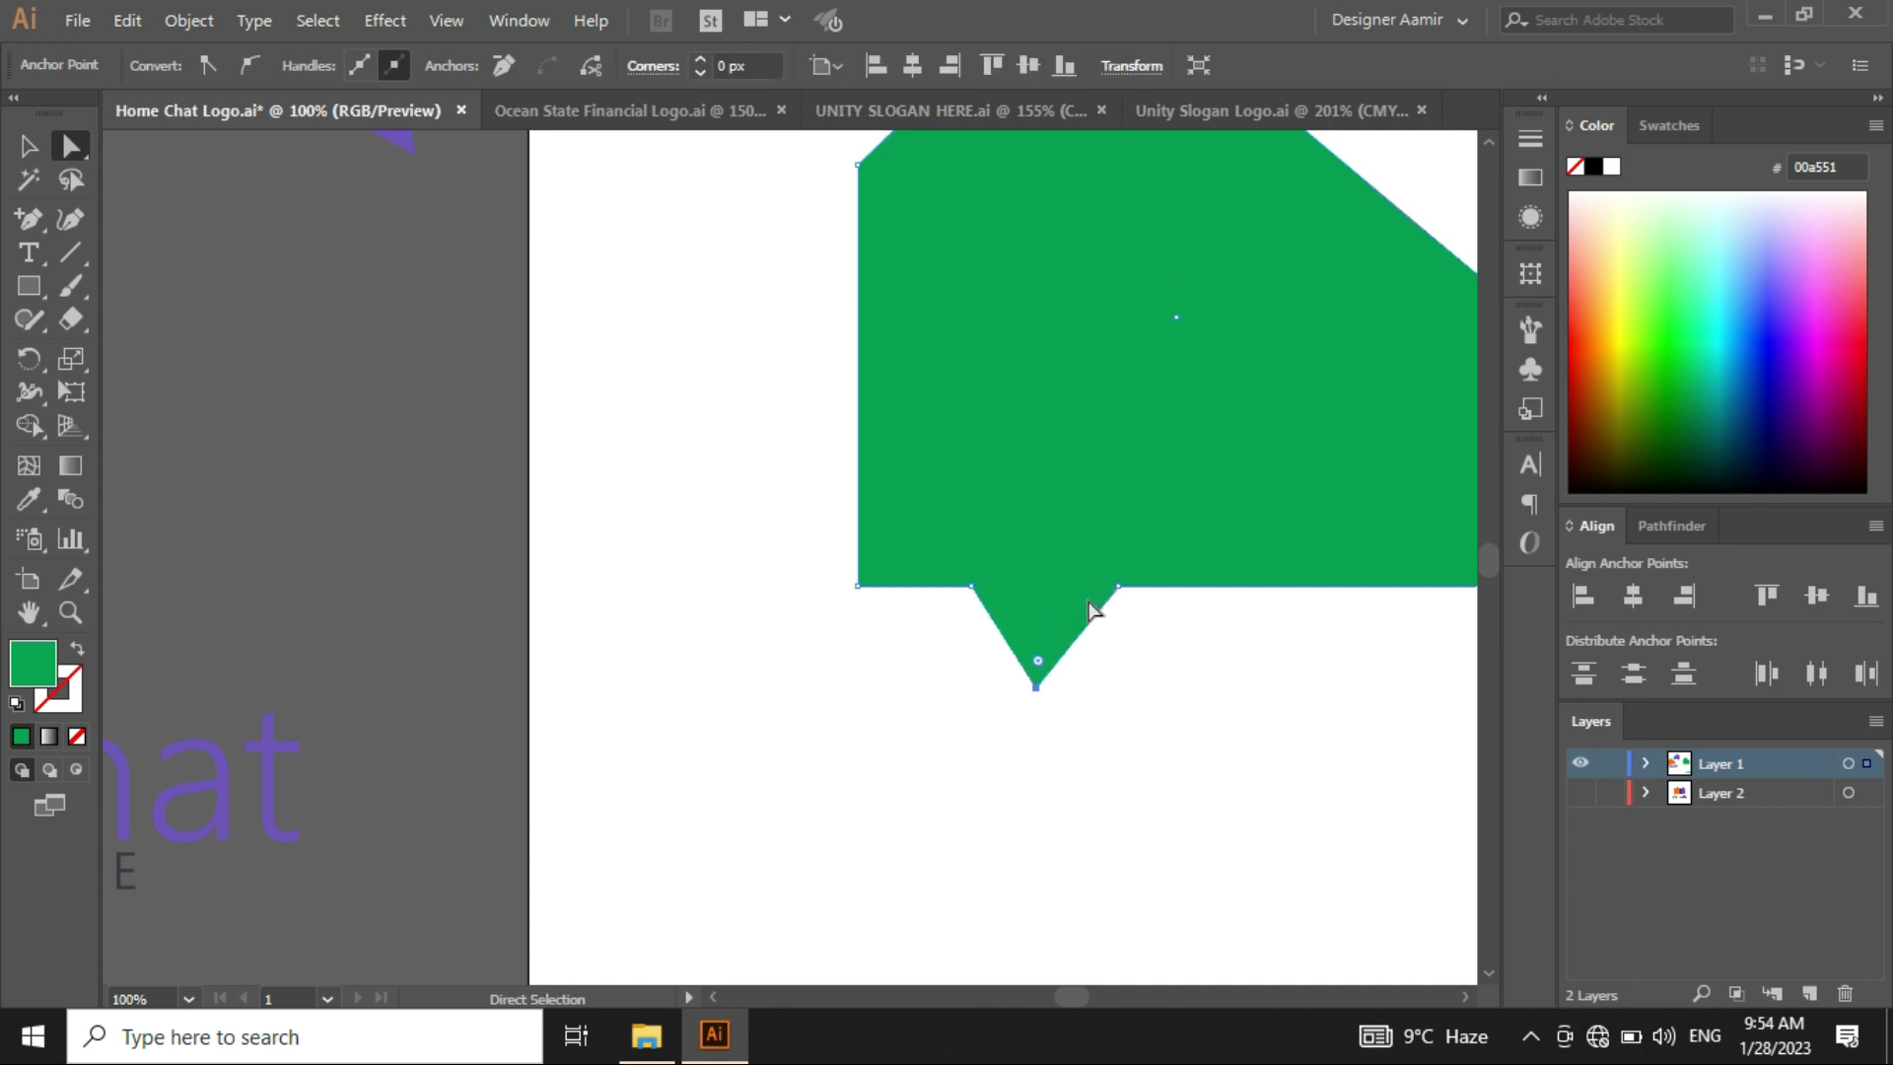
- Shift the tail's tip left until it sits almost directly below the tail's left base point
scroll(1089, 602, down, 2)
drag(1085, 697, 1113, 703)
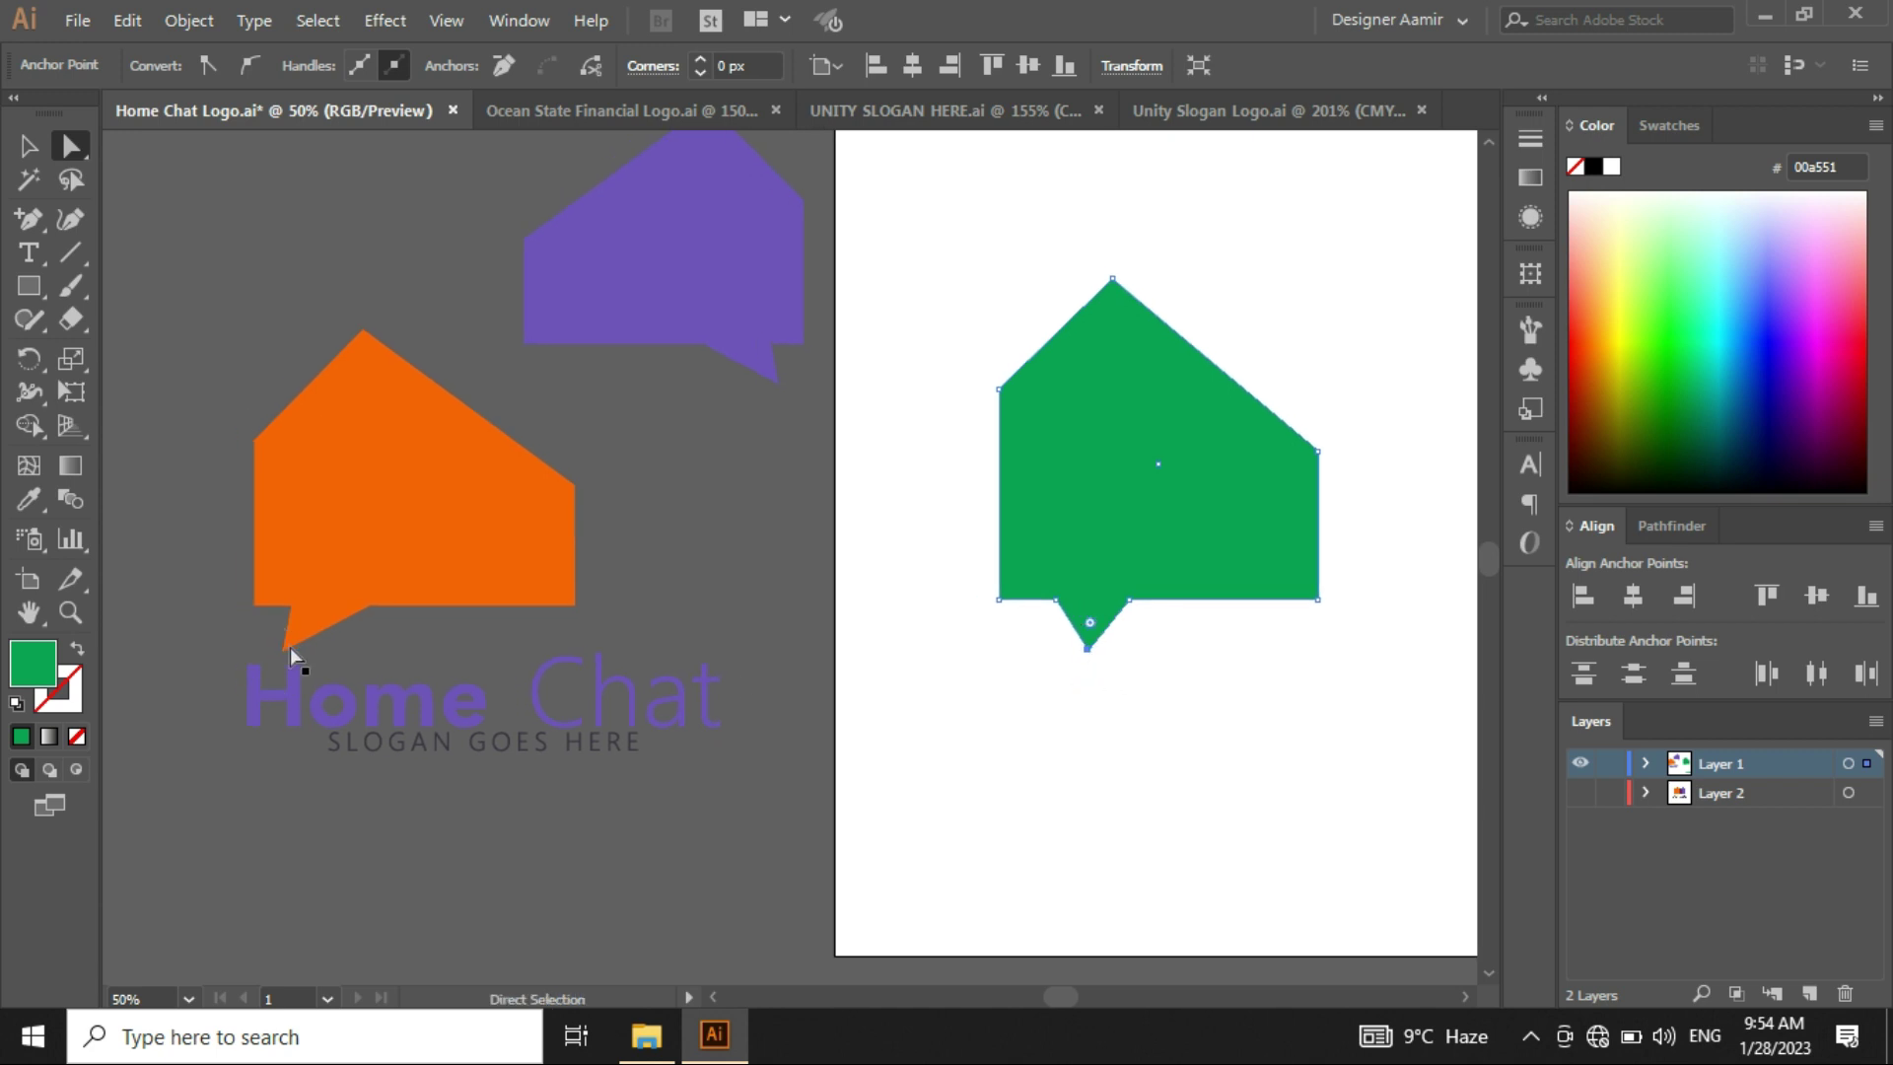
scroll(1089, 656, up, 3)
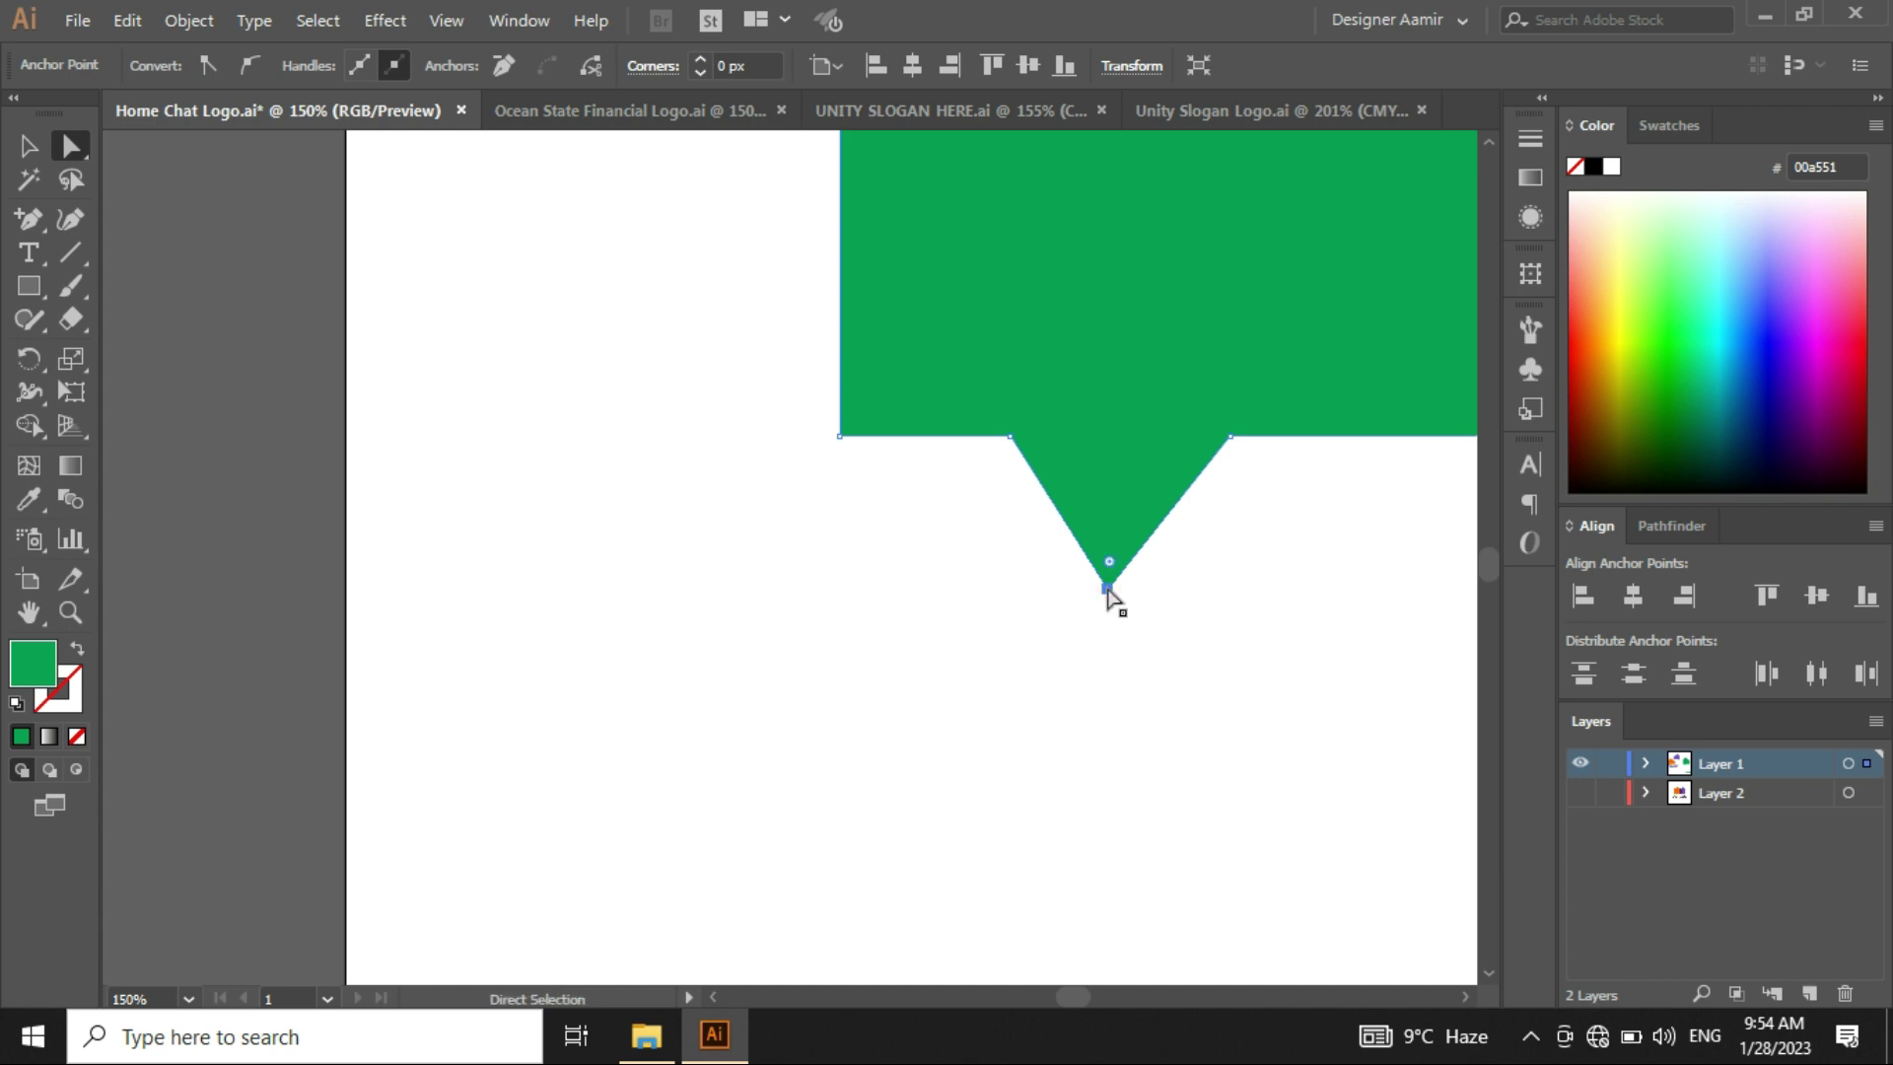
key(shift+Left)
key(shift+Left)
key(shift+Left)
key(shift+Left)
key(shift+Left)
key(shift+Left)
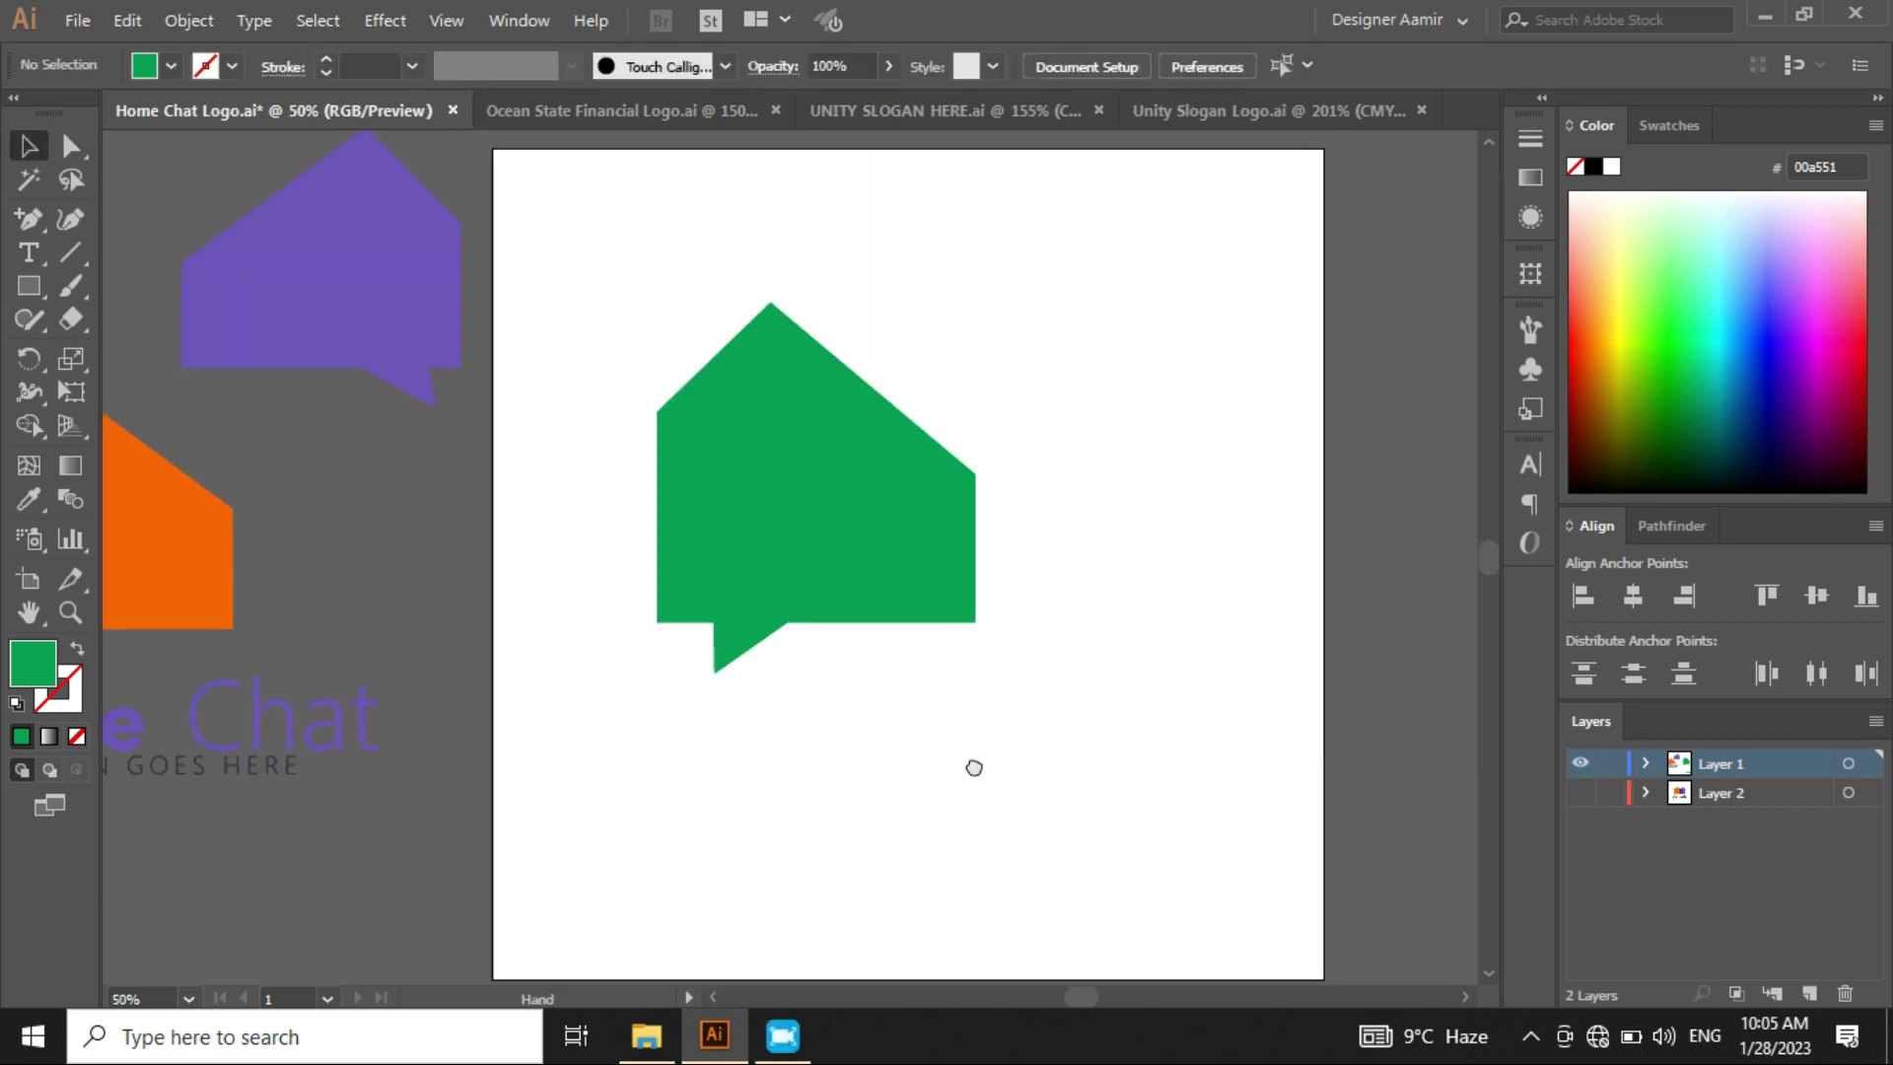
- Lower the green house's roof peak and both upper corner points together to shorten its walls
drag(972, 765, 949, 375)
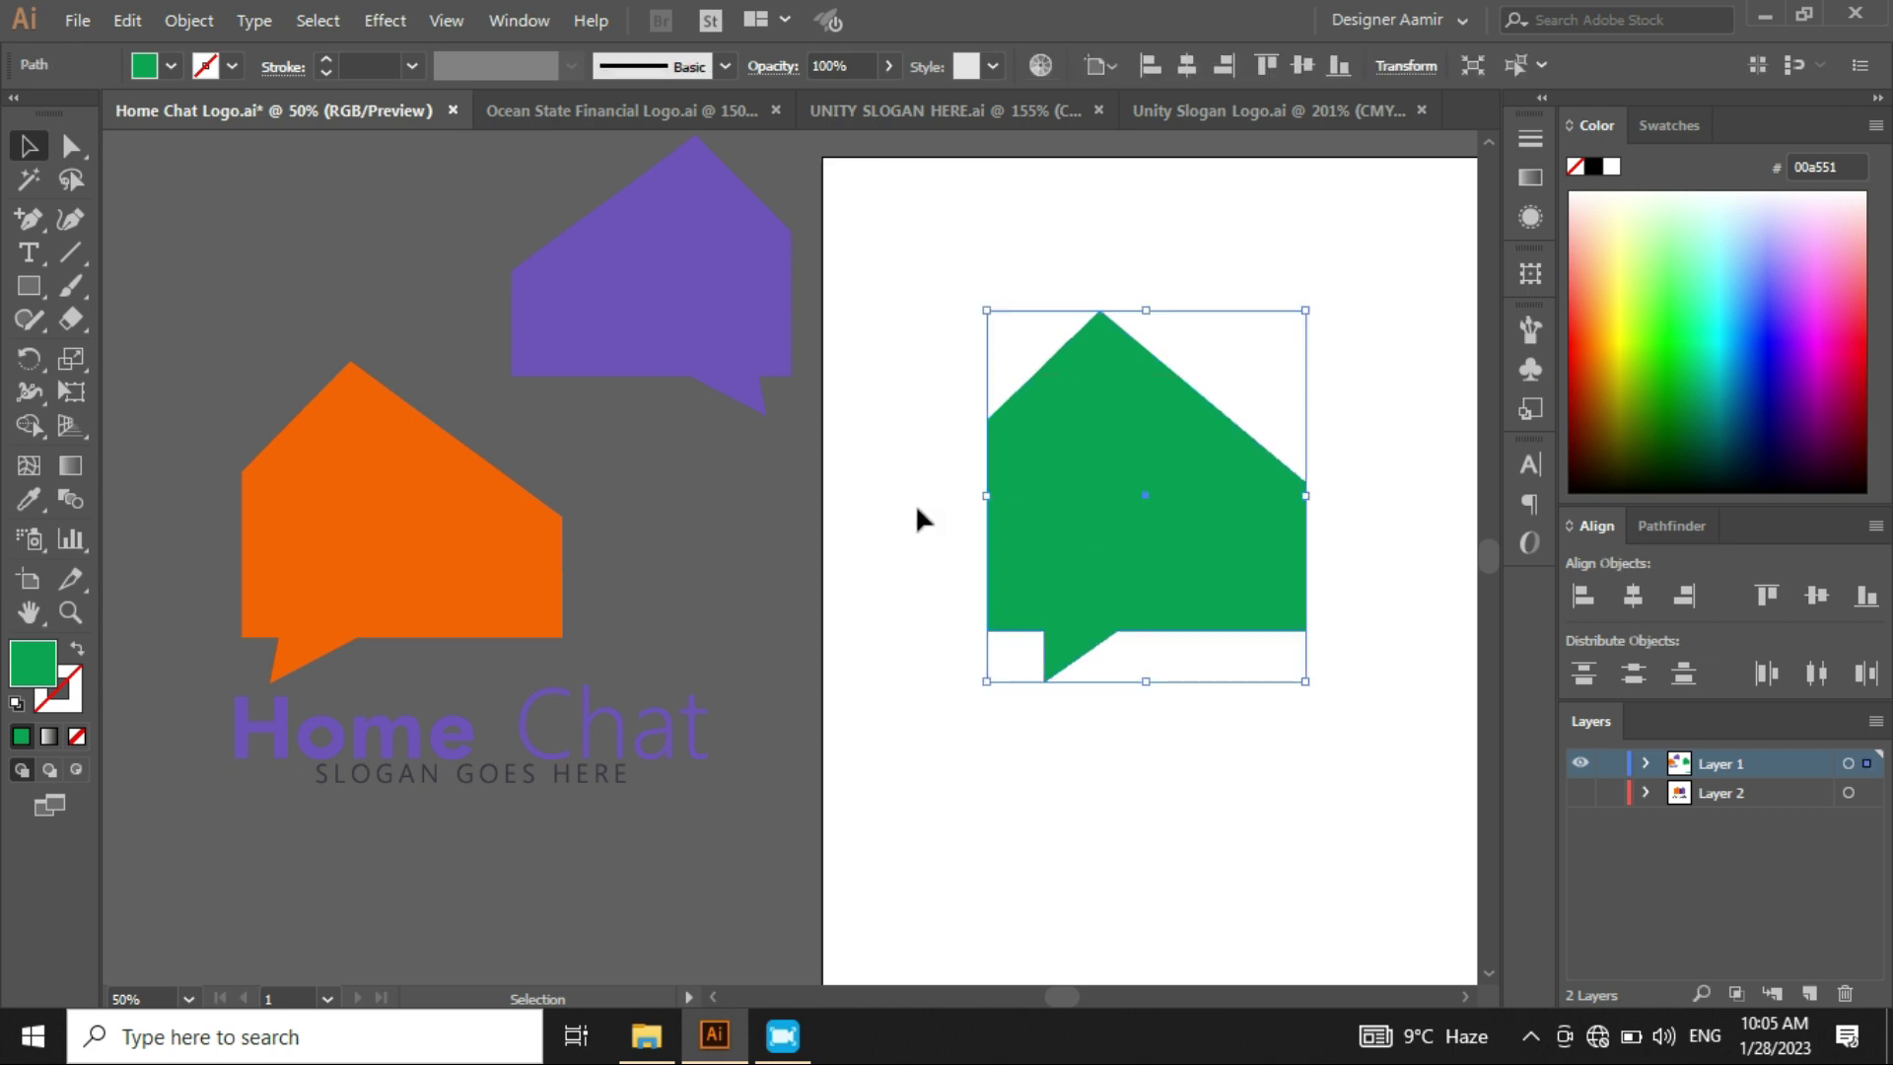
click(895, 565)
drag(925, 523, 872, 543)
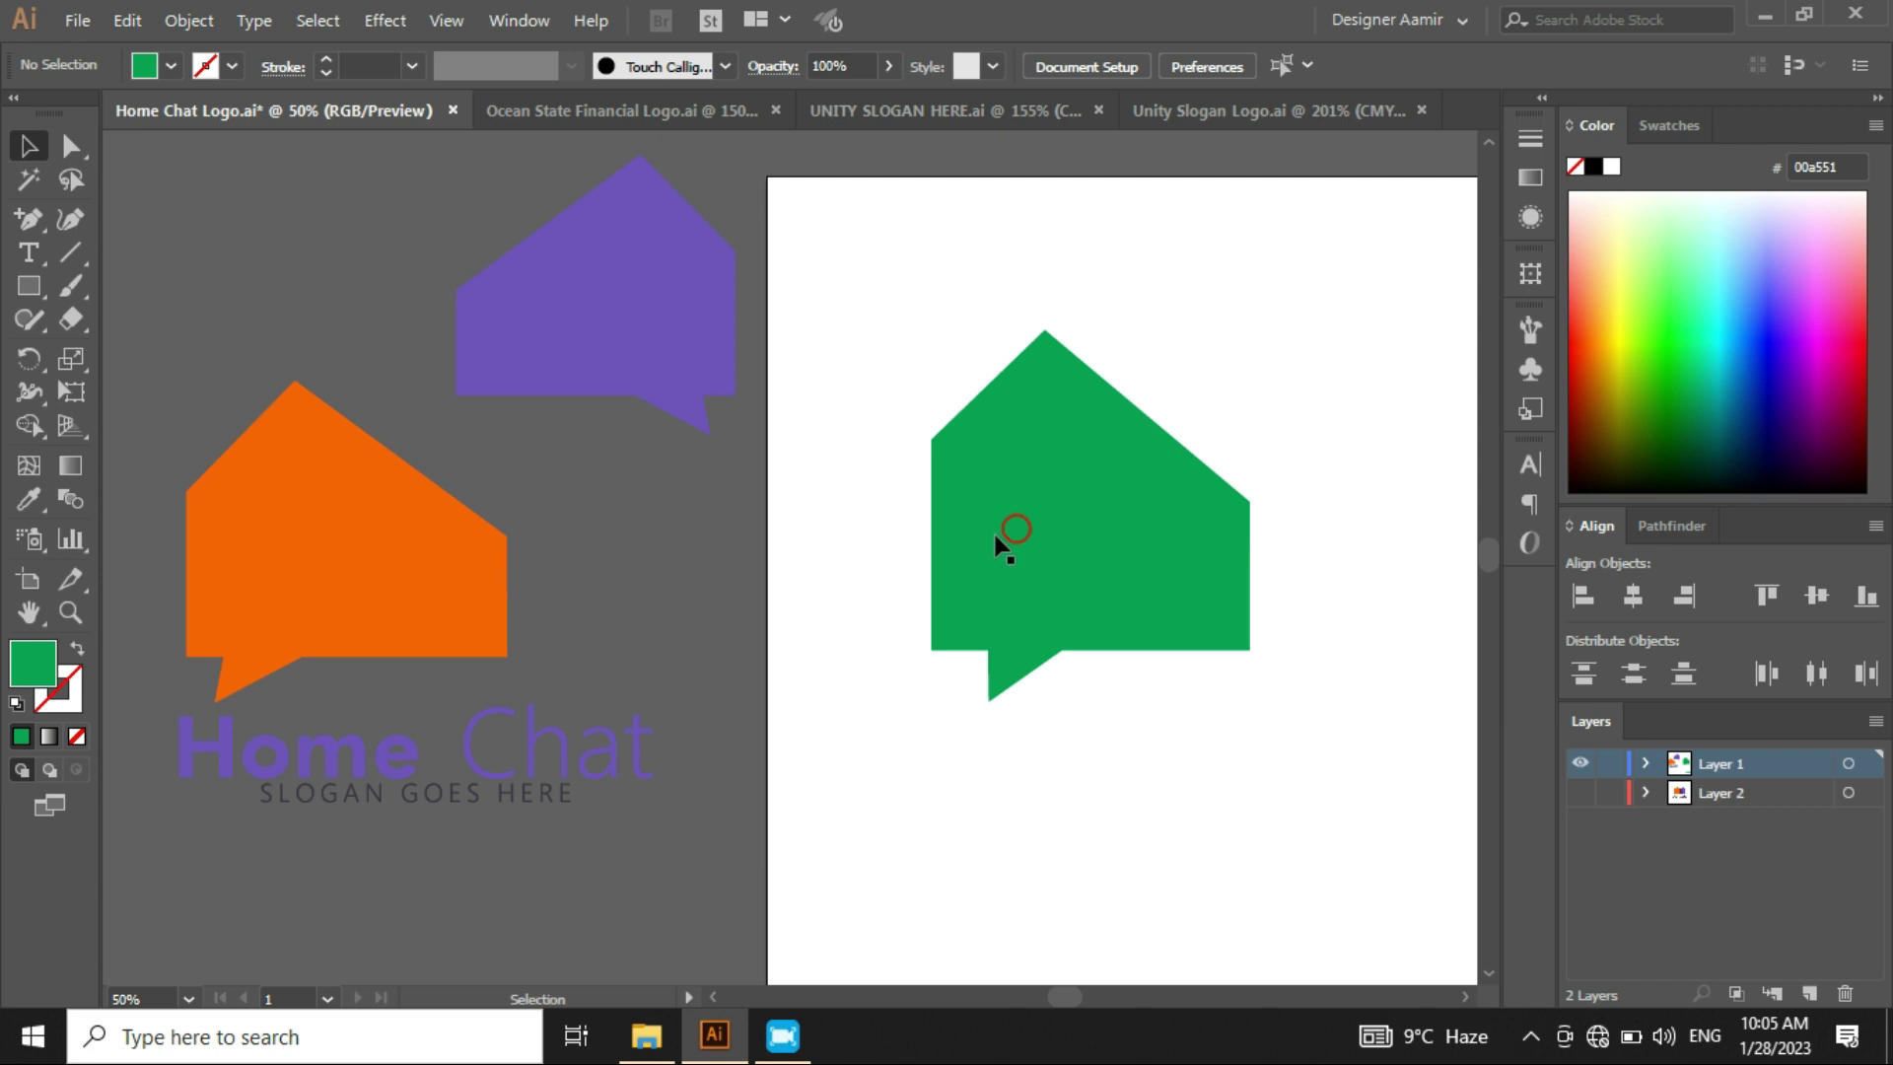
key(a)
drag(869, 316, 1311, 529)
key(shift+Down)
key(shift+Down)
key(shift+Down)
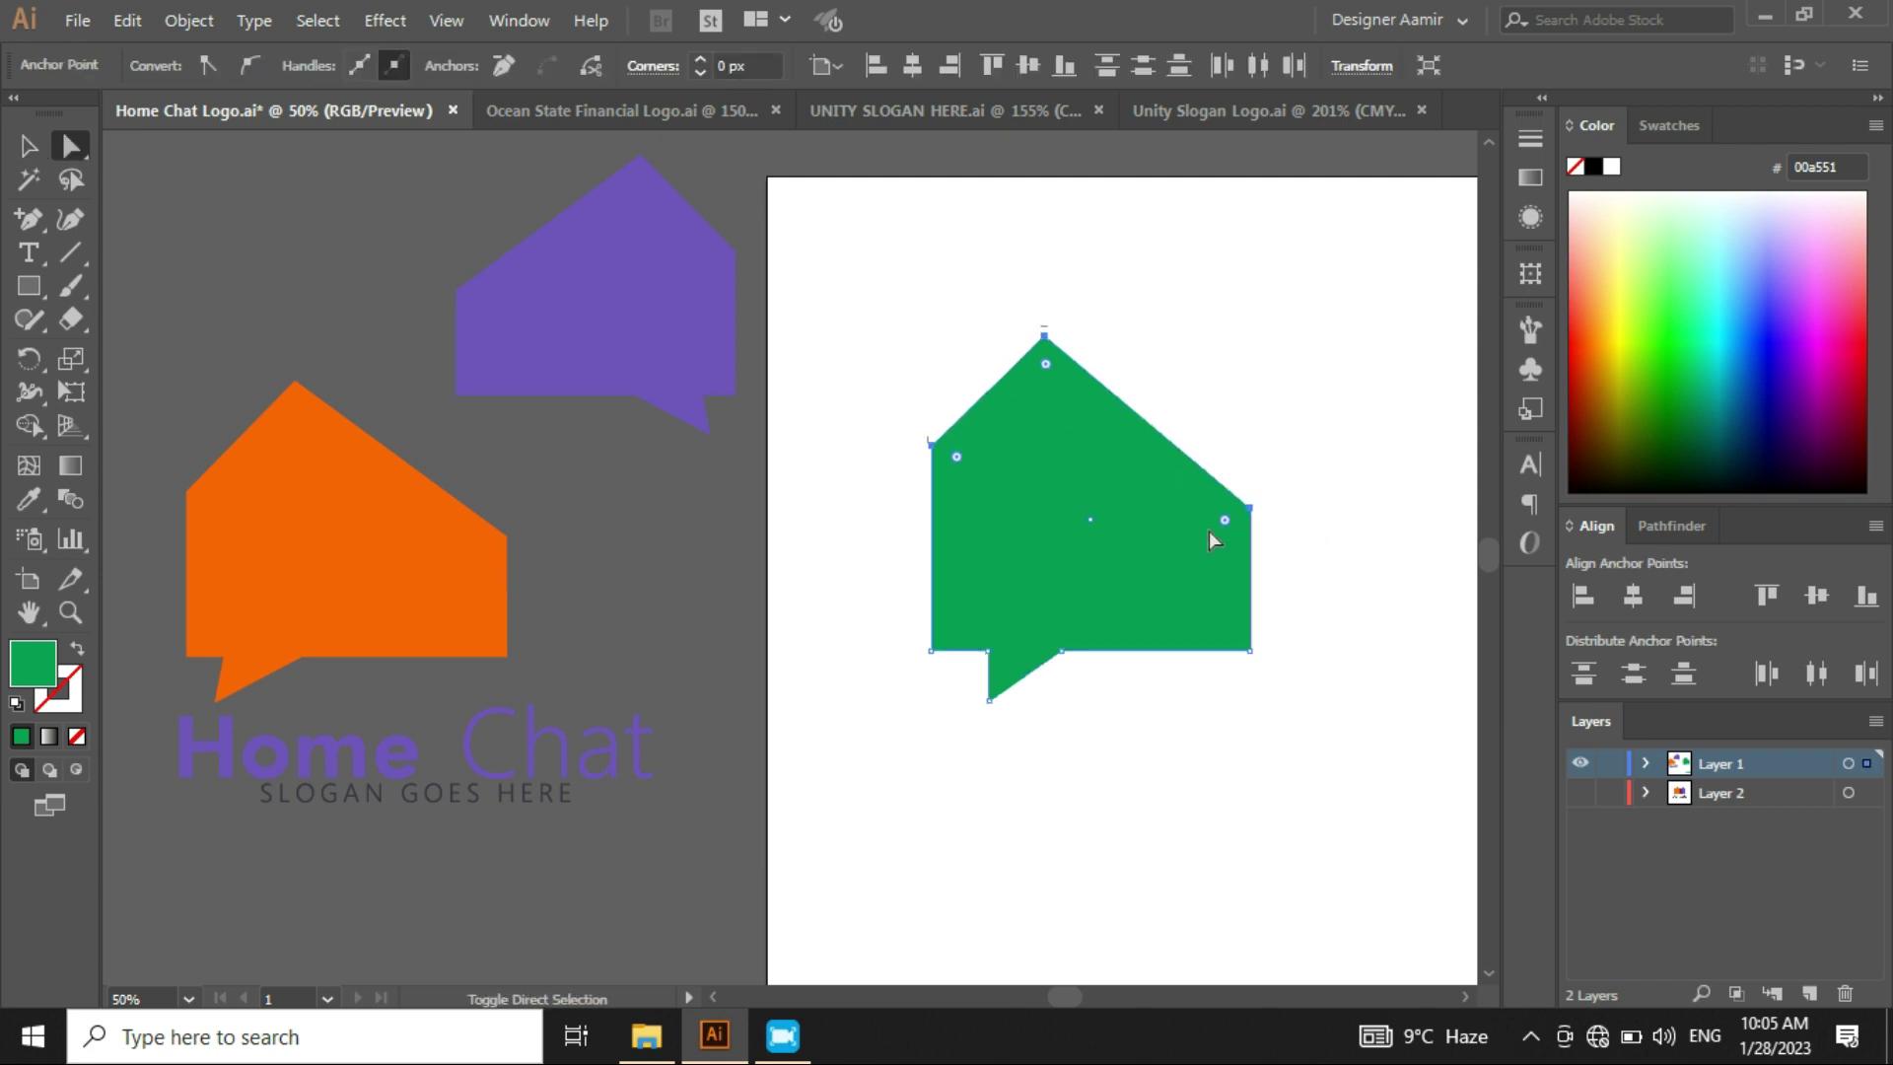
key(shift+Down)
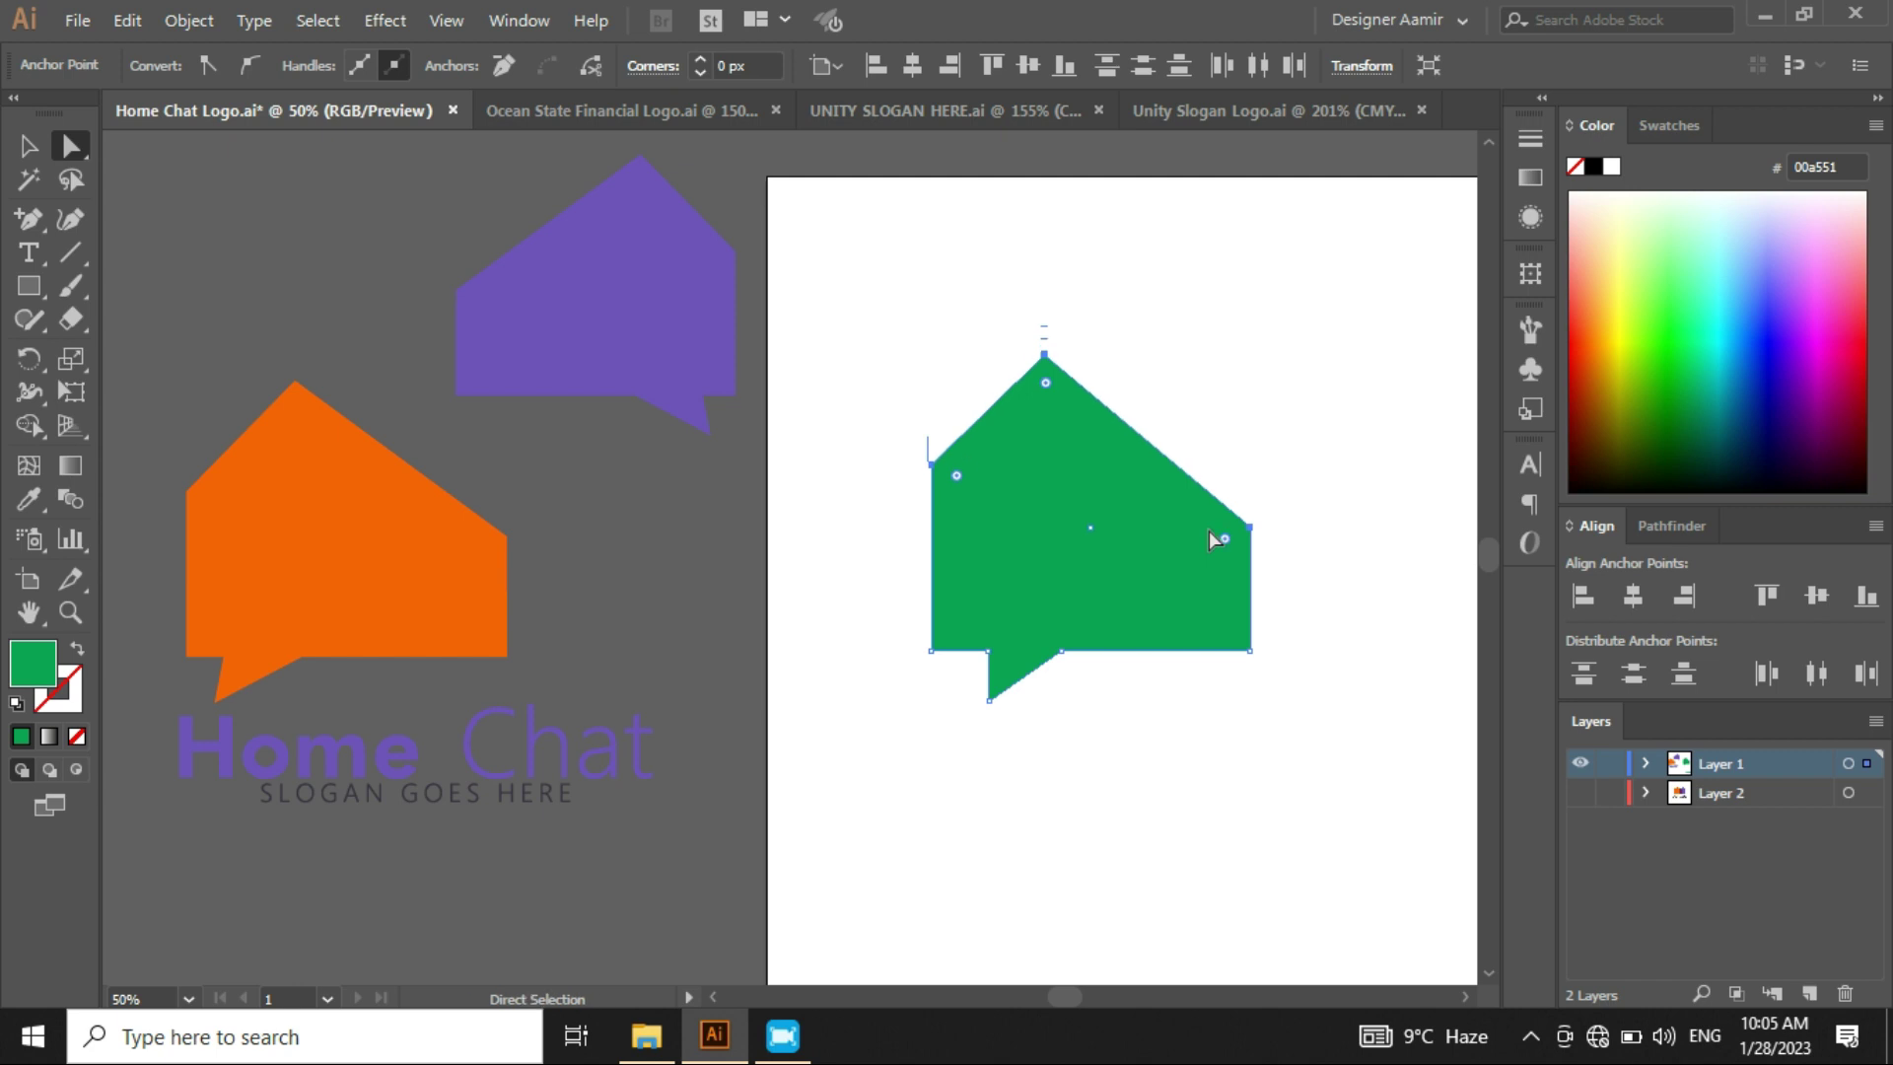
click(1309, 574)
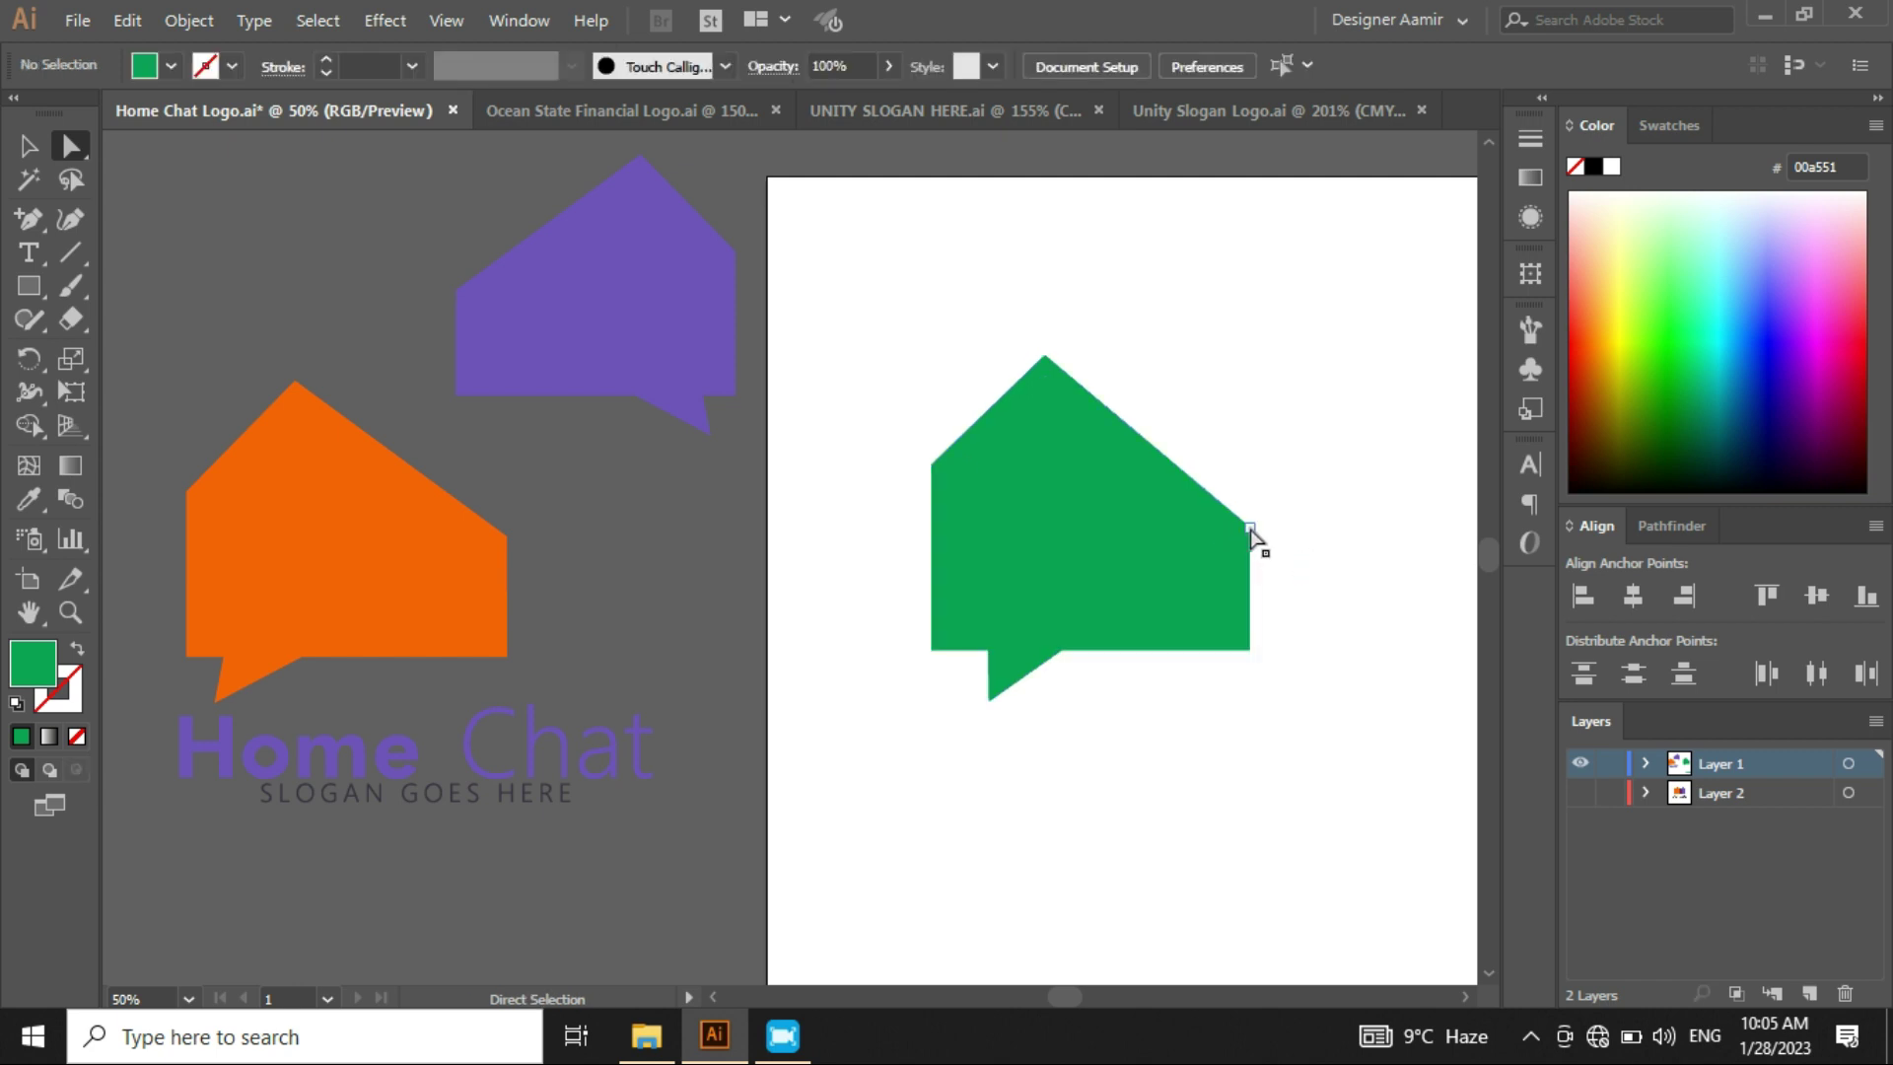
- Raise only the upper-right corner point of the green house slightly to flatten the right roof slope
click(1222, 534)
key(shift+Up)
key(shift+Up)
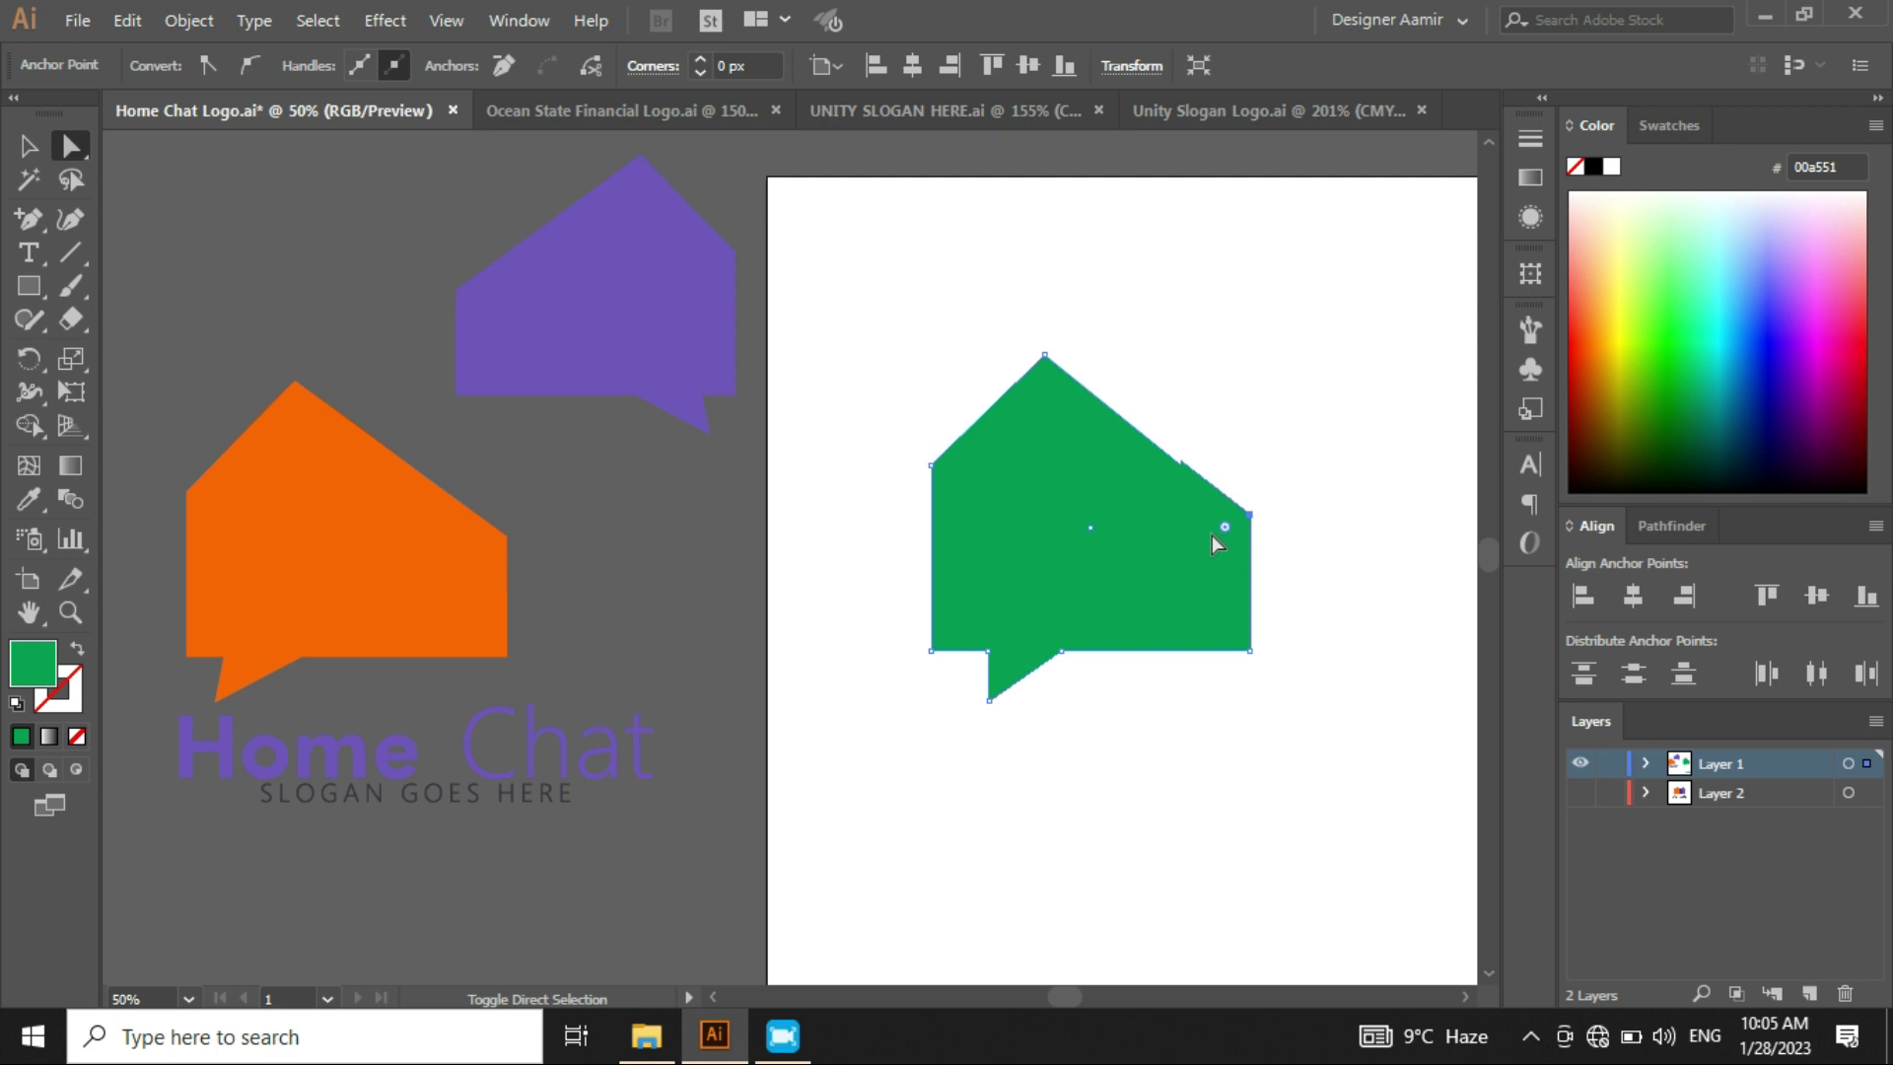
click(1115, 757)
- Duplicate the green house shape and place the copy to its right, partly overlapping the original
drag(1031, 777, 1021, 744)
scroll(1061, 664, up, 2)
scroll(1060, 664, down, 1)
scroll(1171, 663, down, 1)
mouse_move(1170, 663)
mouse_down()
mouse_move(1120, 663)
mouse_move(1171, 697)
mouse_up()
key(v)
drag(989, 583, 900, 590)
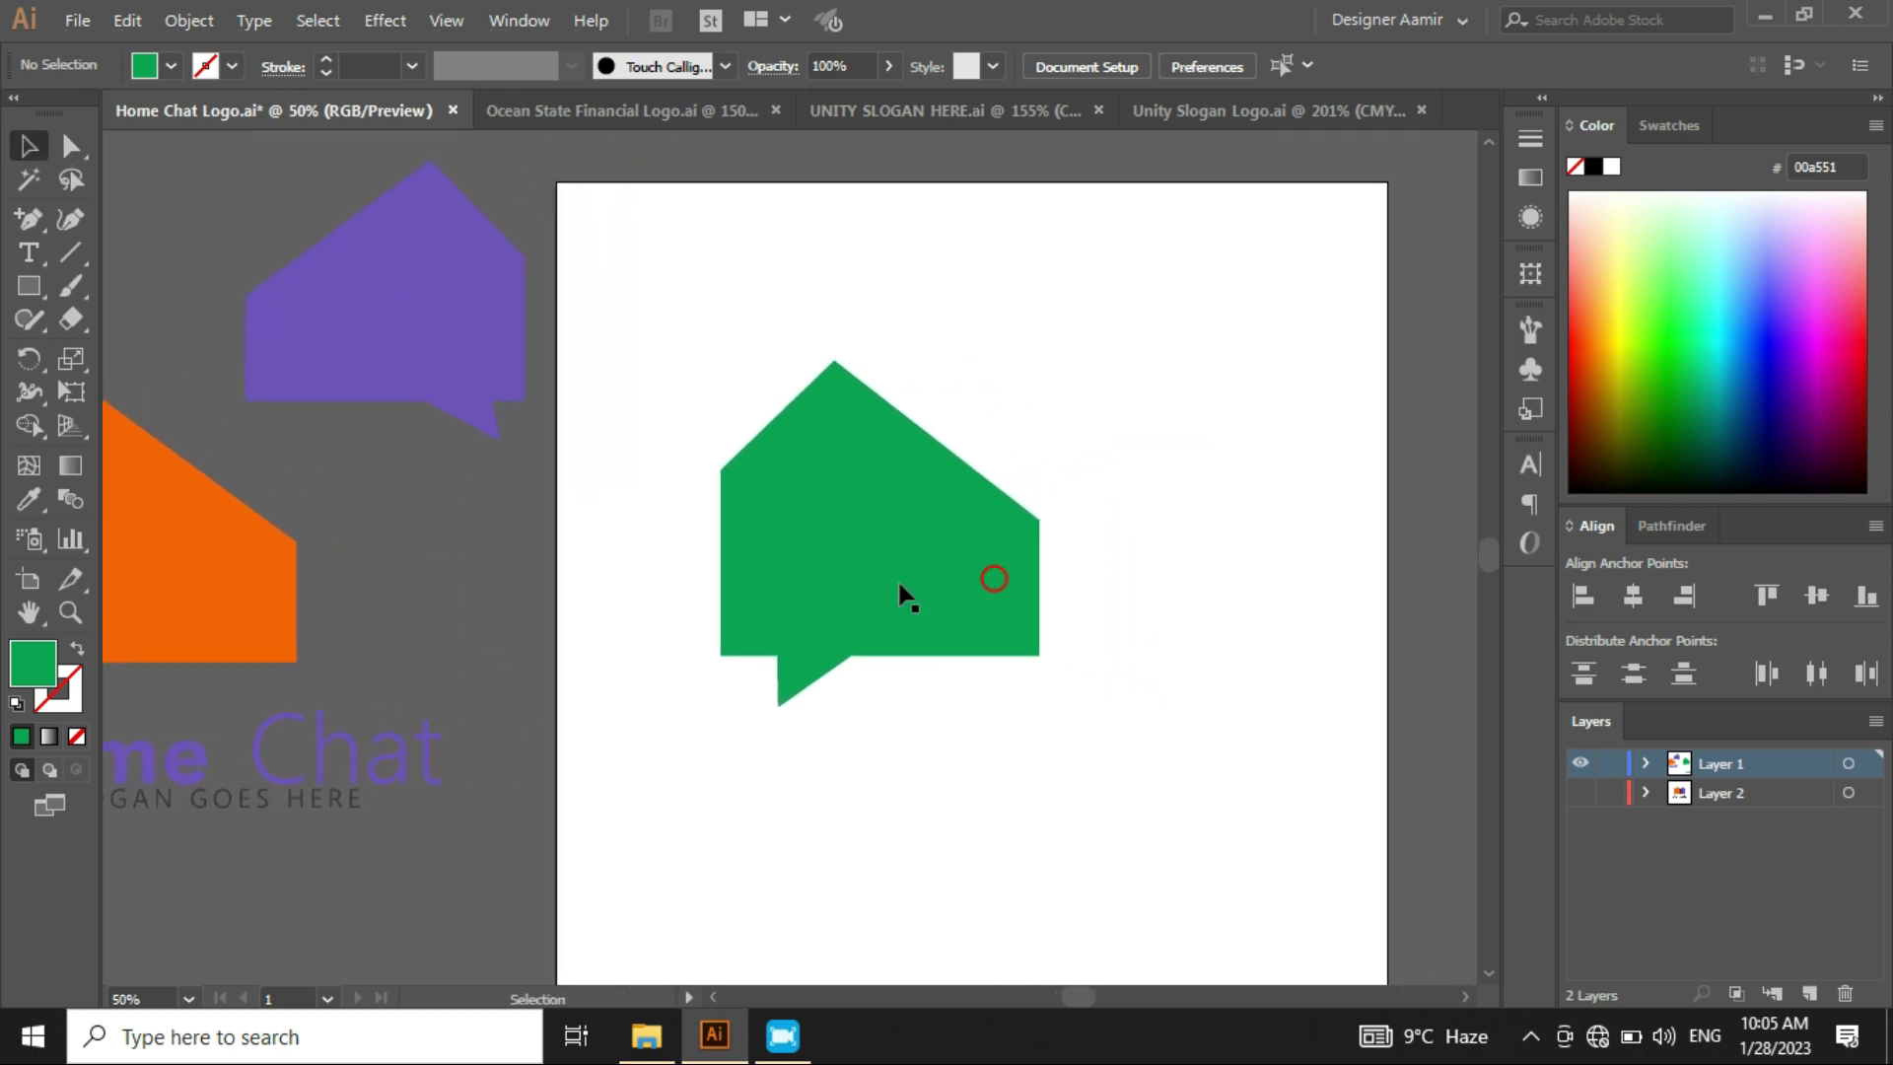
click(831, 569)
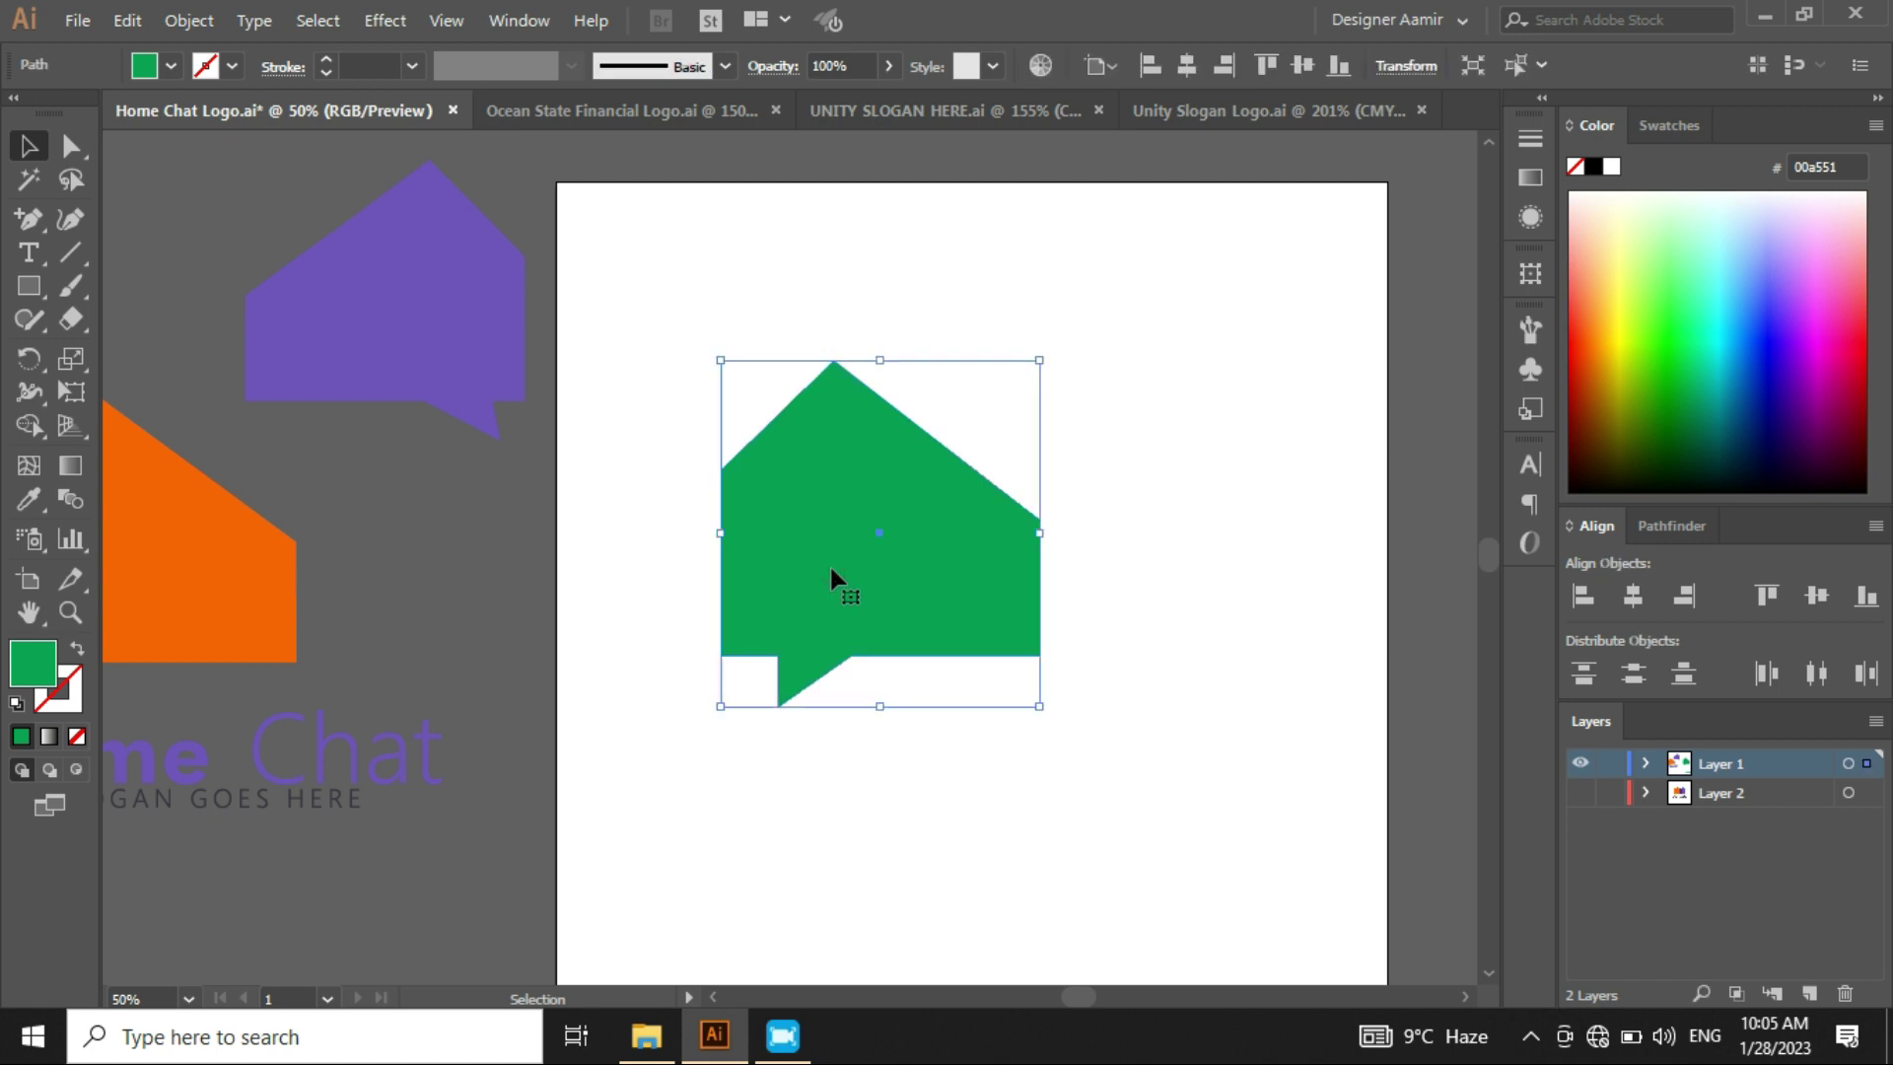
key(a)
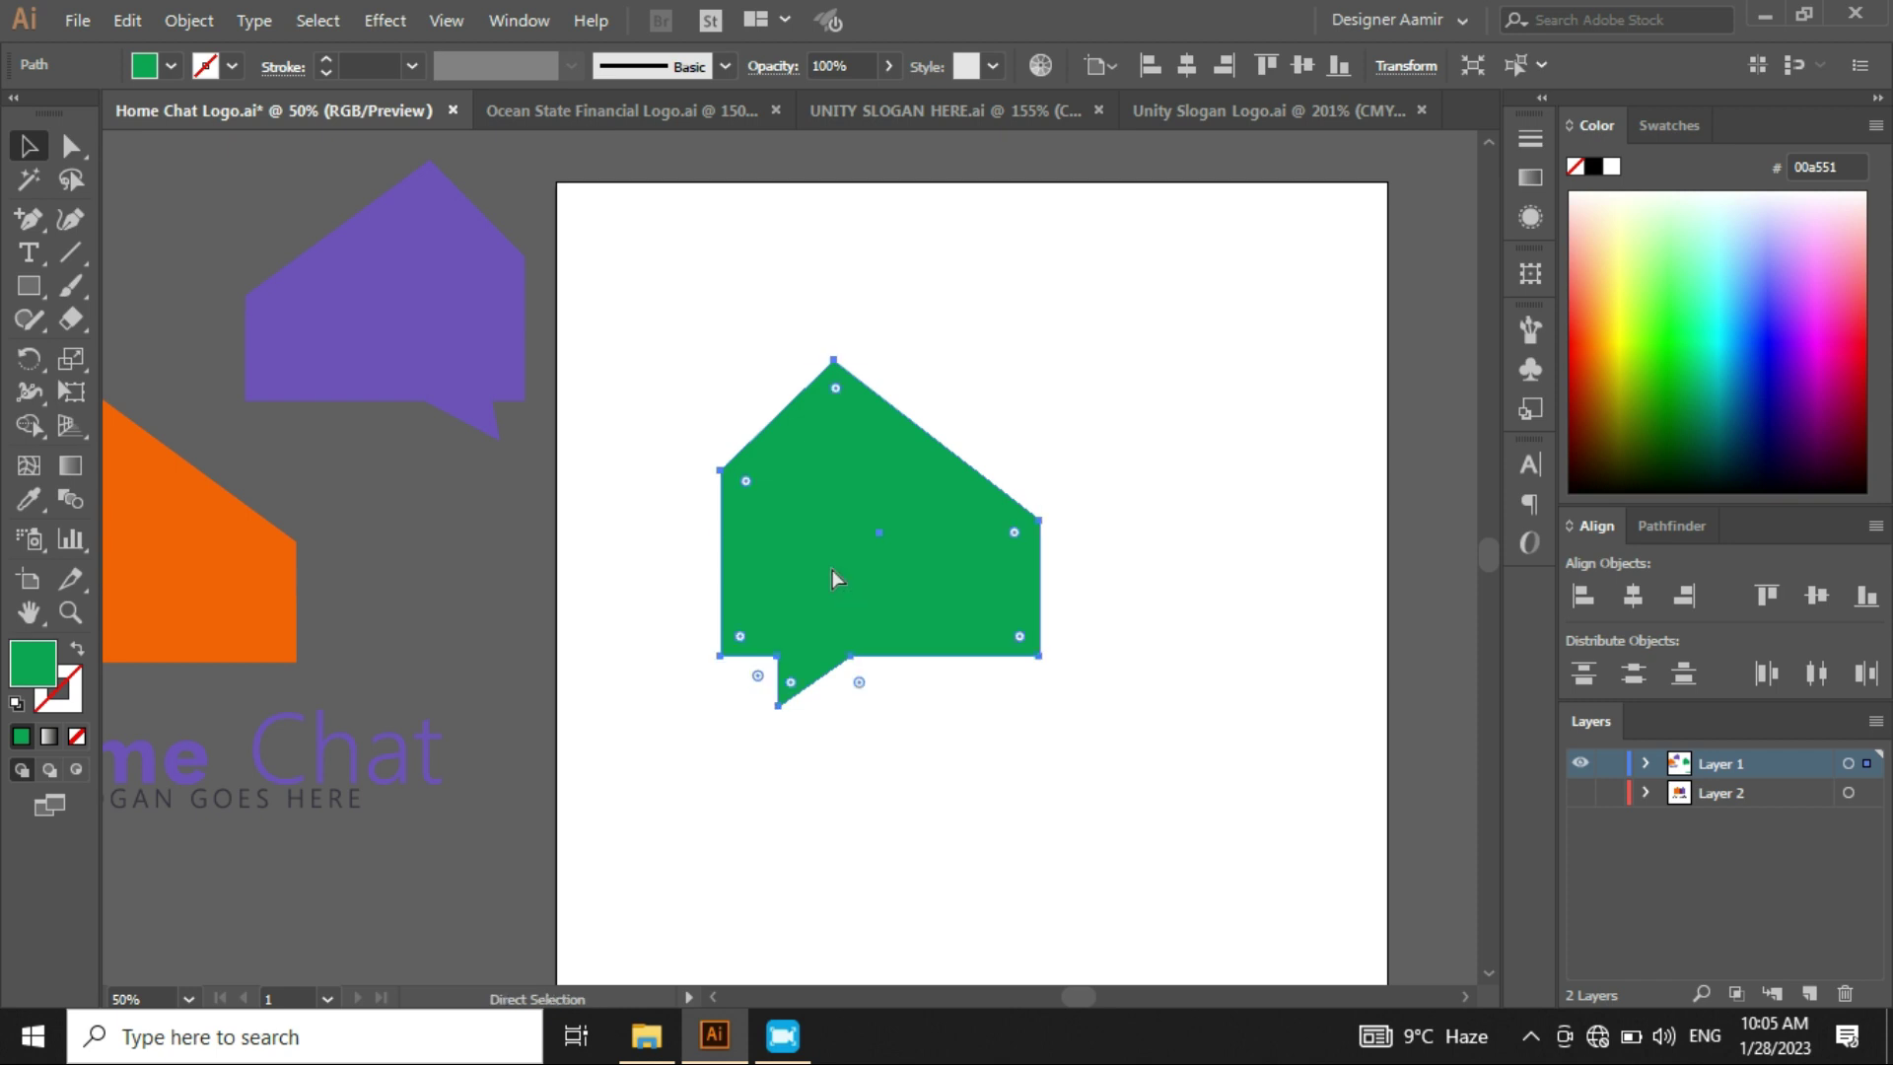
key(ctrl+c)
key(ctrl+v)
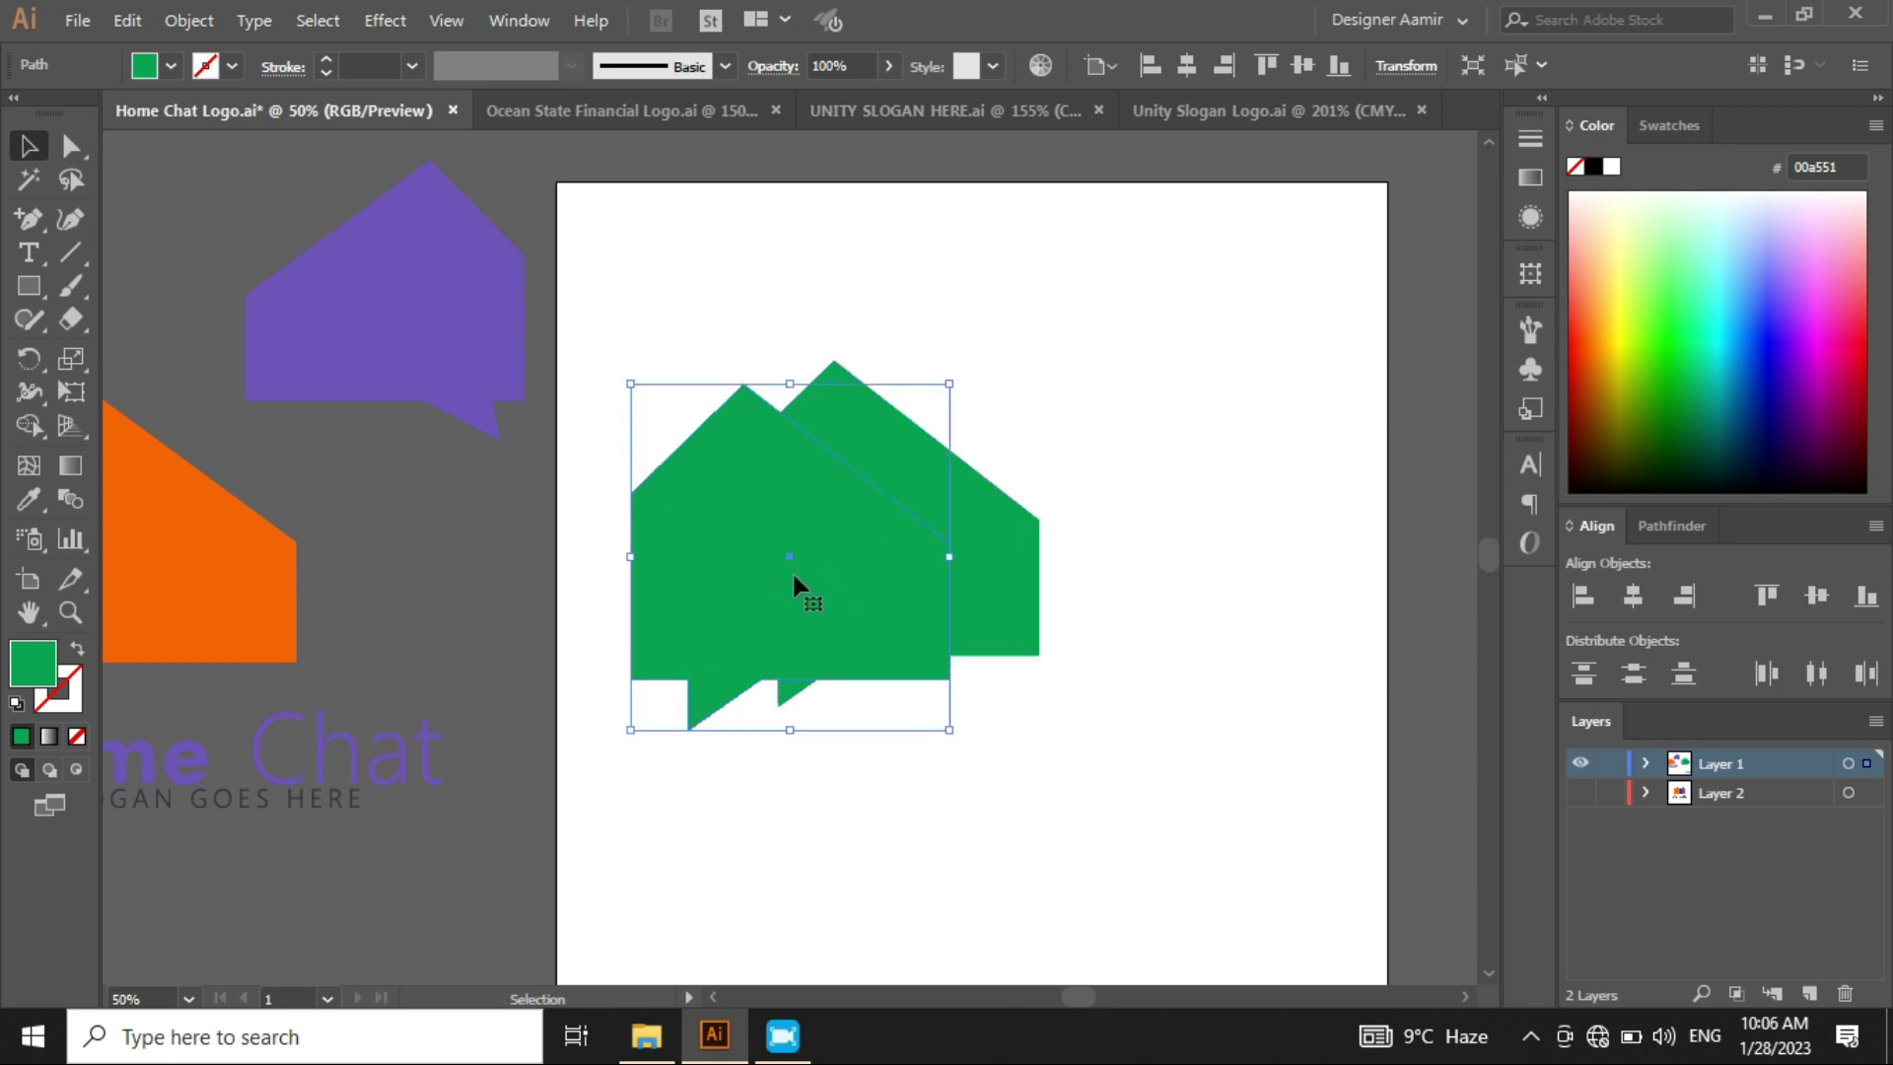
drag(723, 580, 994, 582)
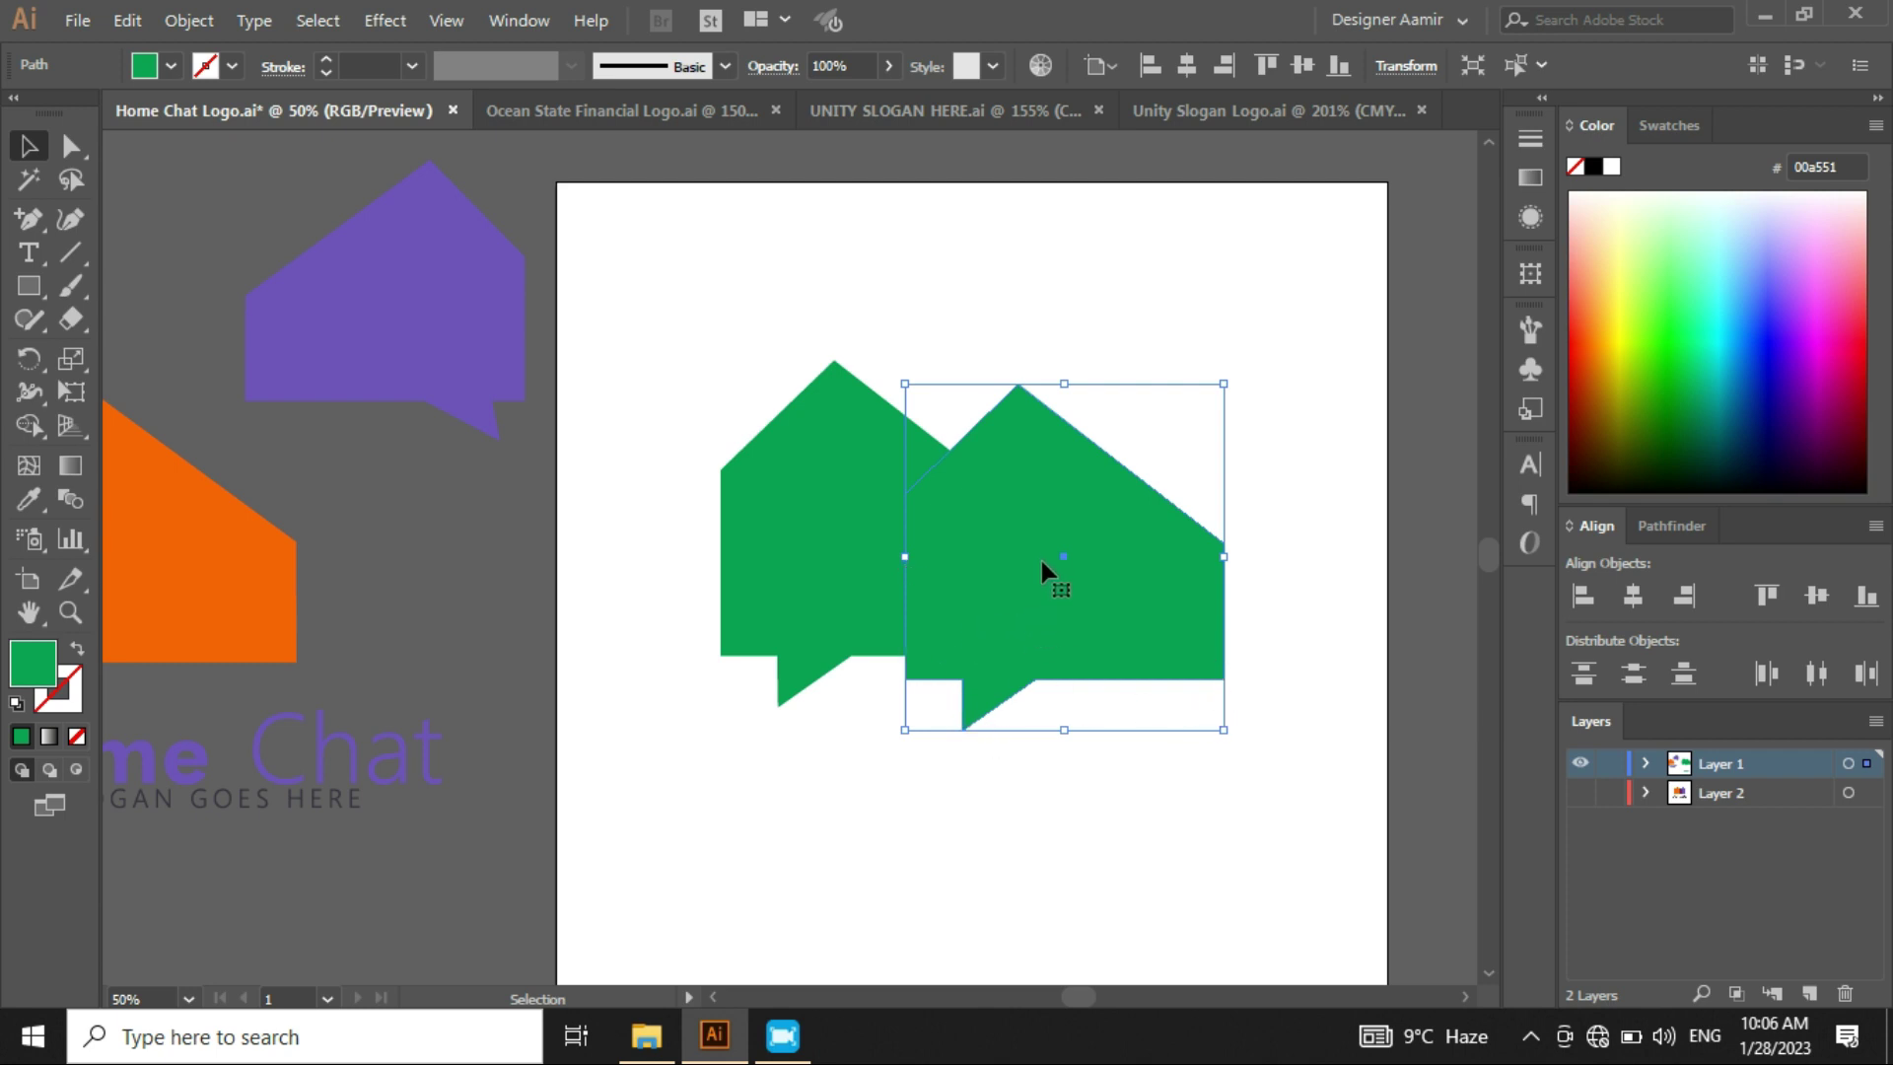
- Reflect the copied house across the vertical axis, with the preview turned on
right_click(1020, 504)
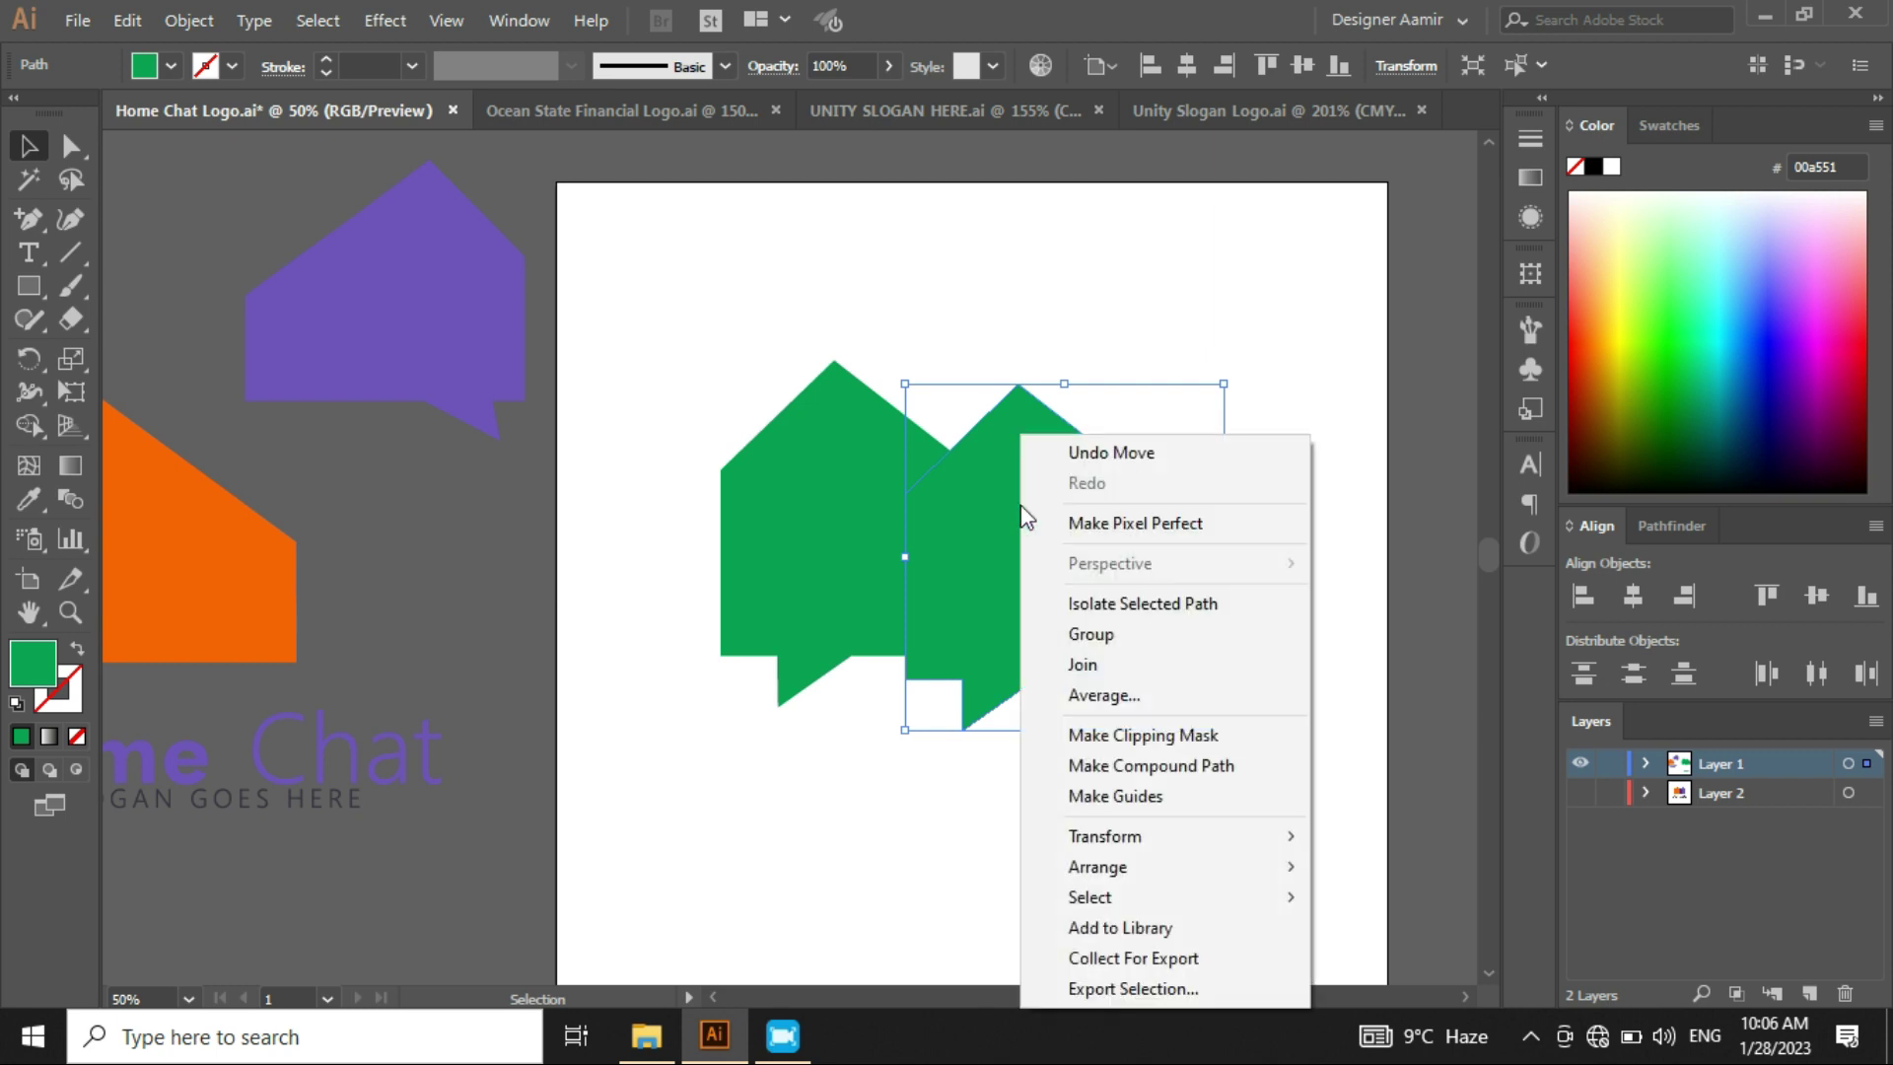
mouse_move(1116, 838)
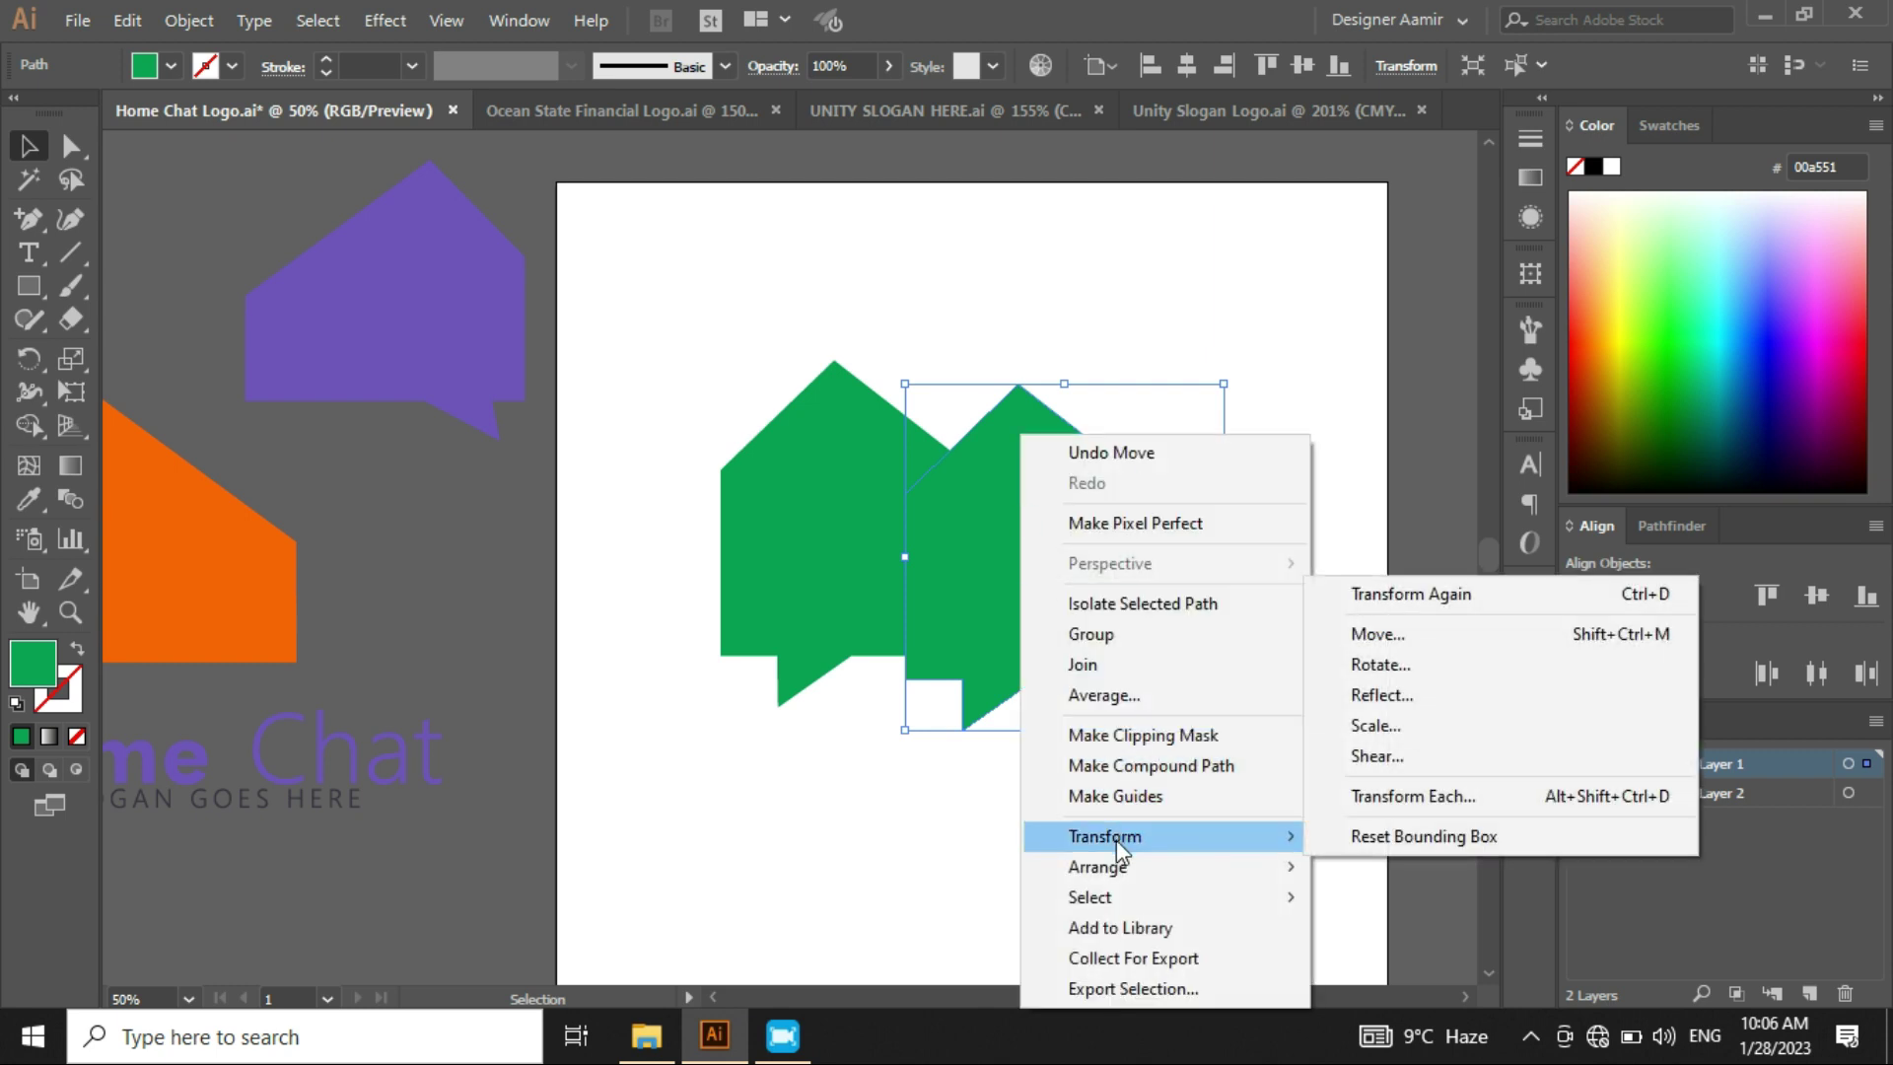
click(1380, 694)
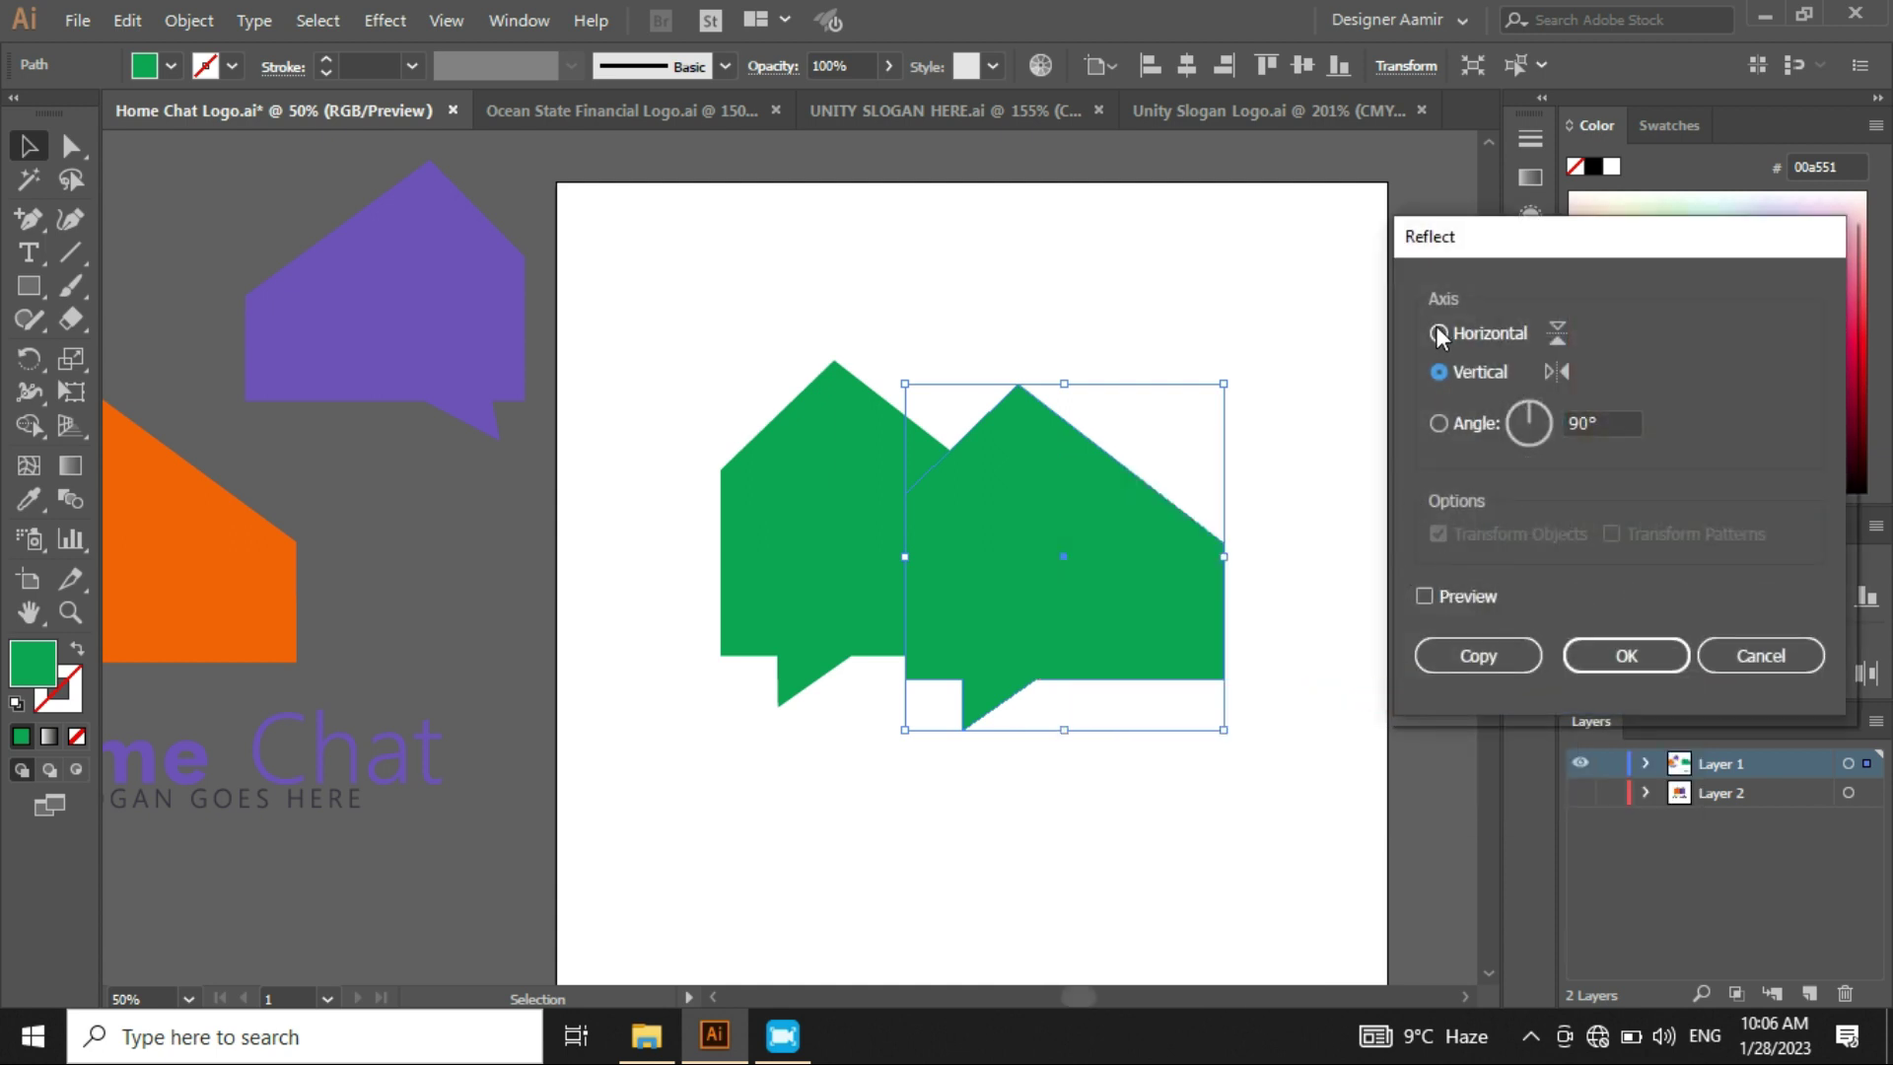
click(1425, 597)
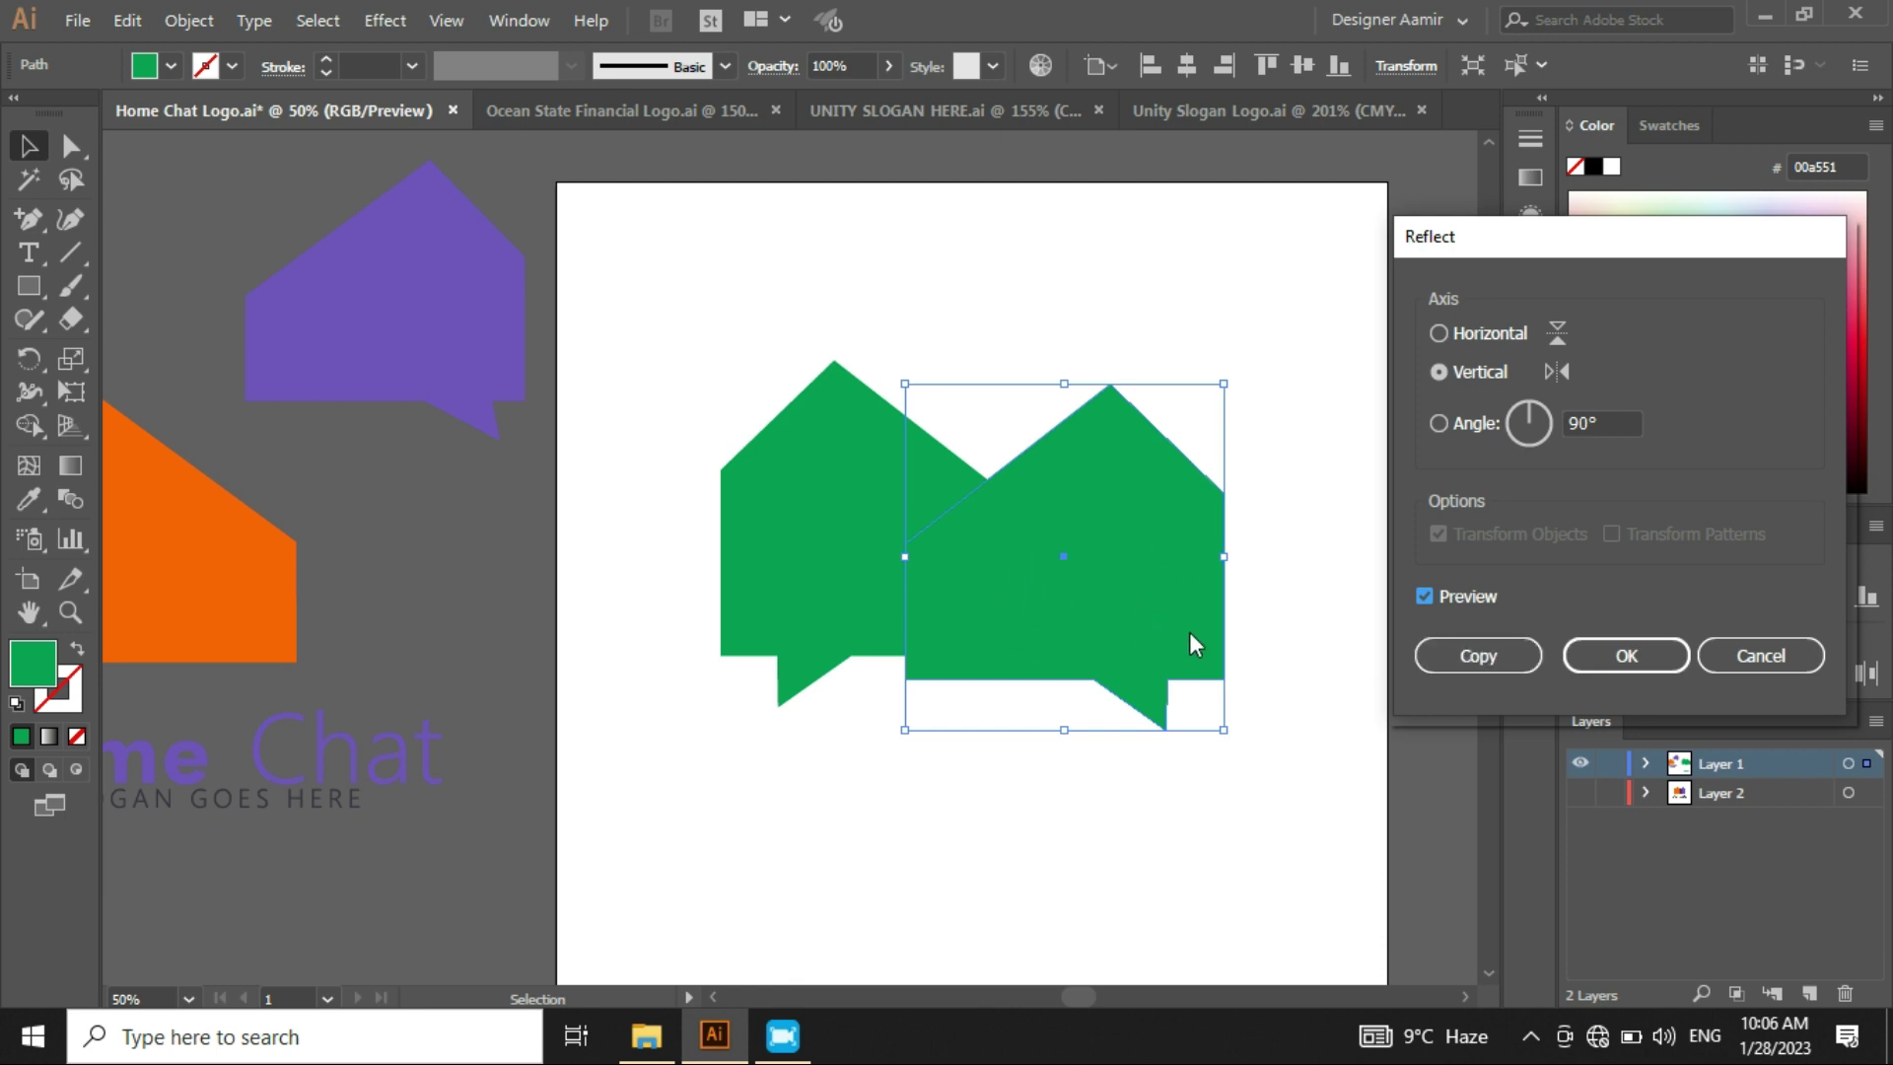
click(1627, 656)
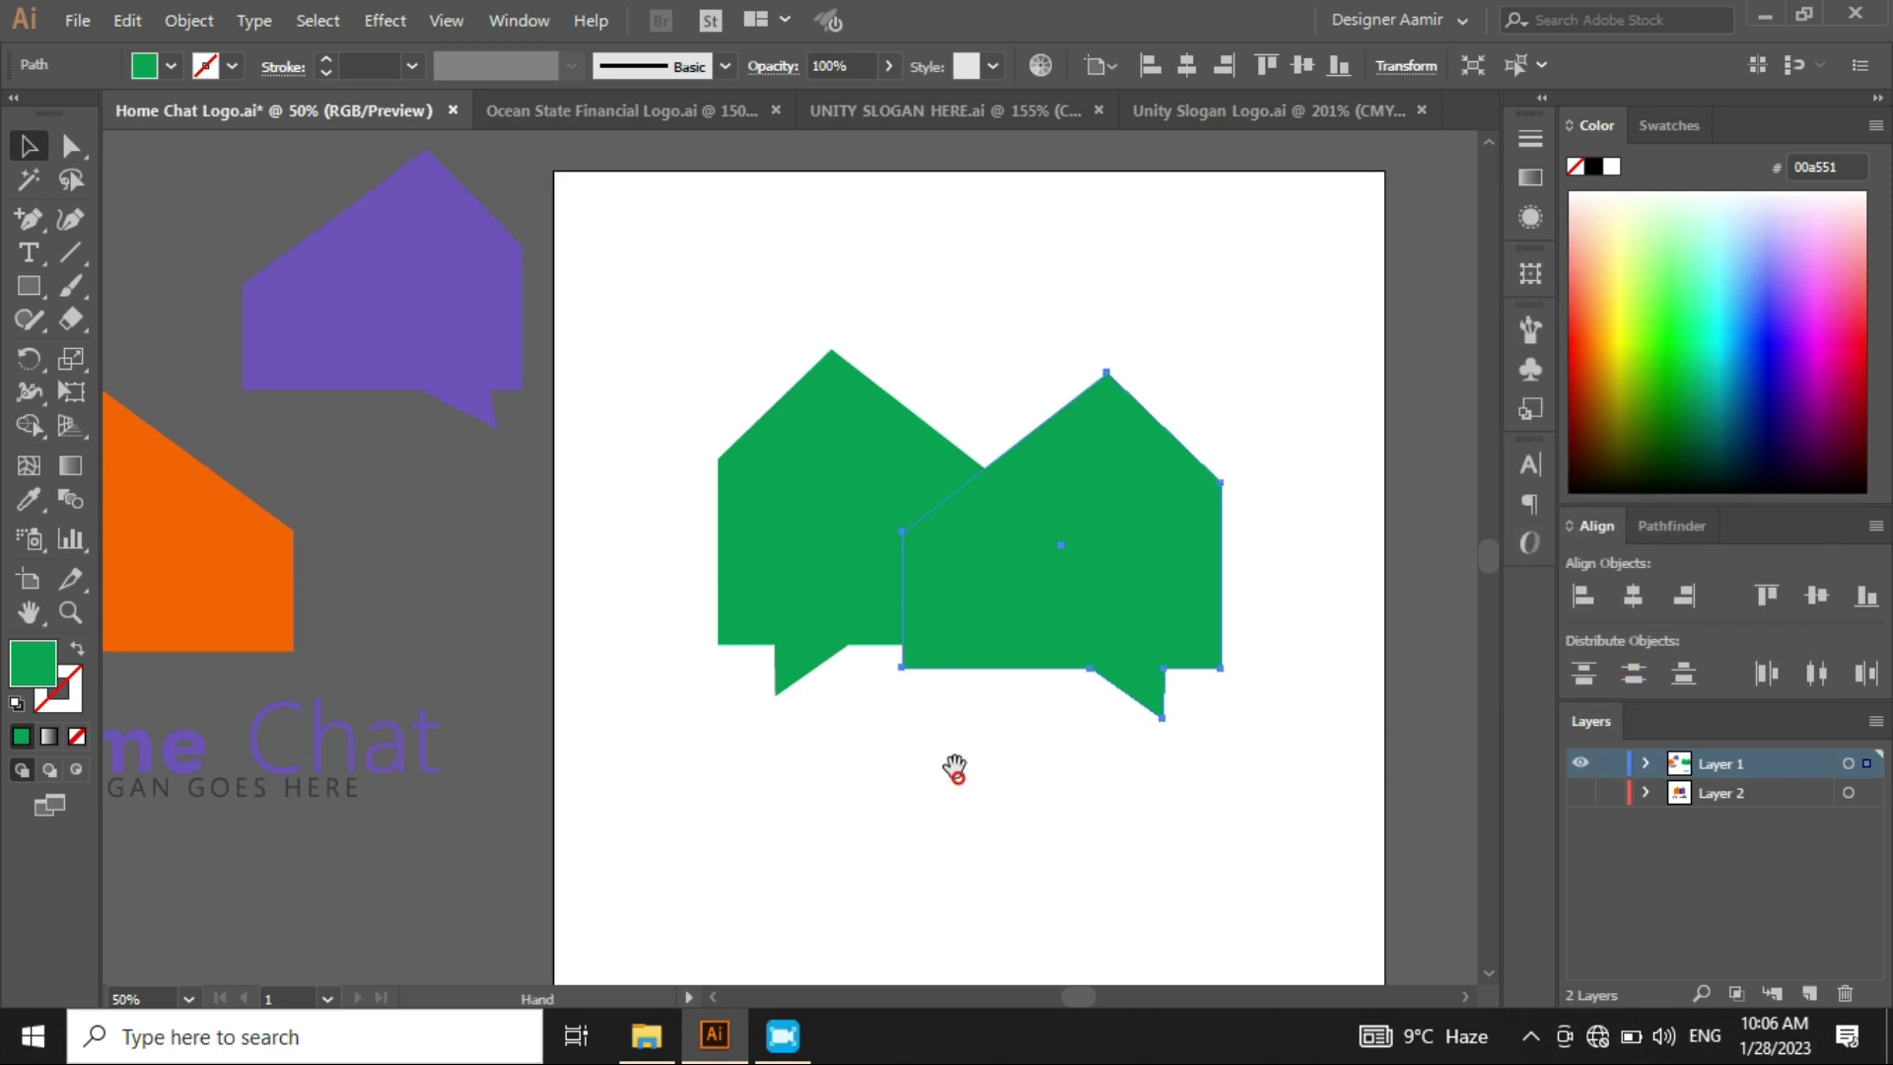
- Align the two green houses by their vertical centres, using the original house as the key object
click(1001, 766)
drag(1247, 785, 721, 440)
scroll(721, 439, up, 1)
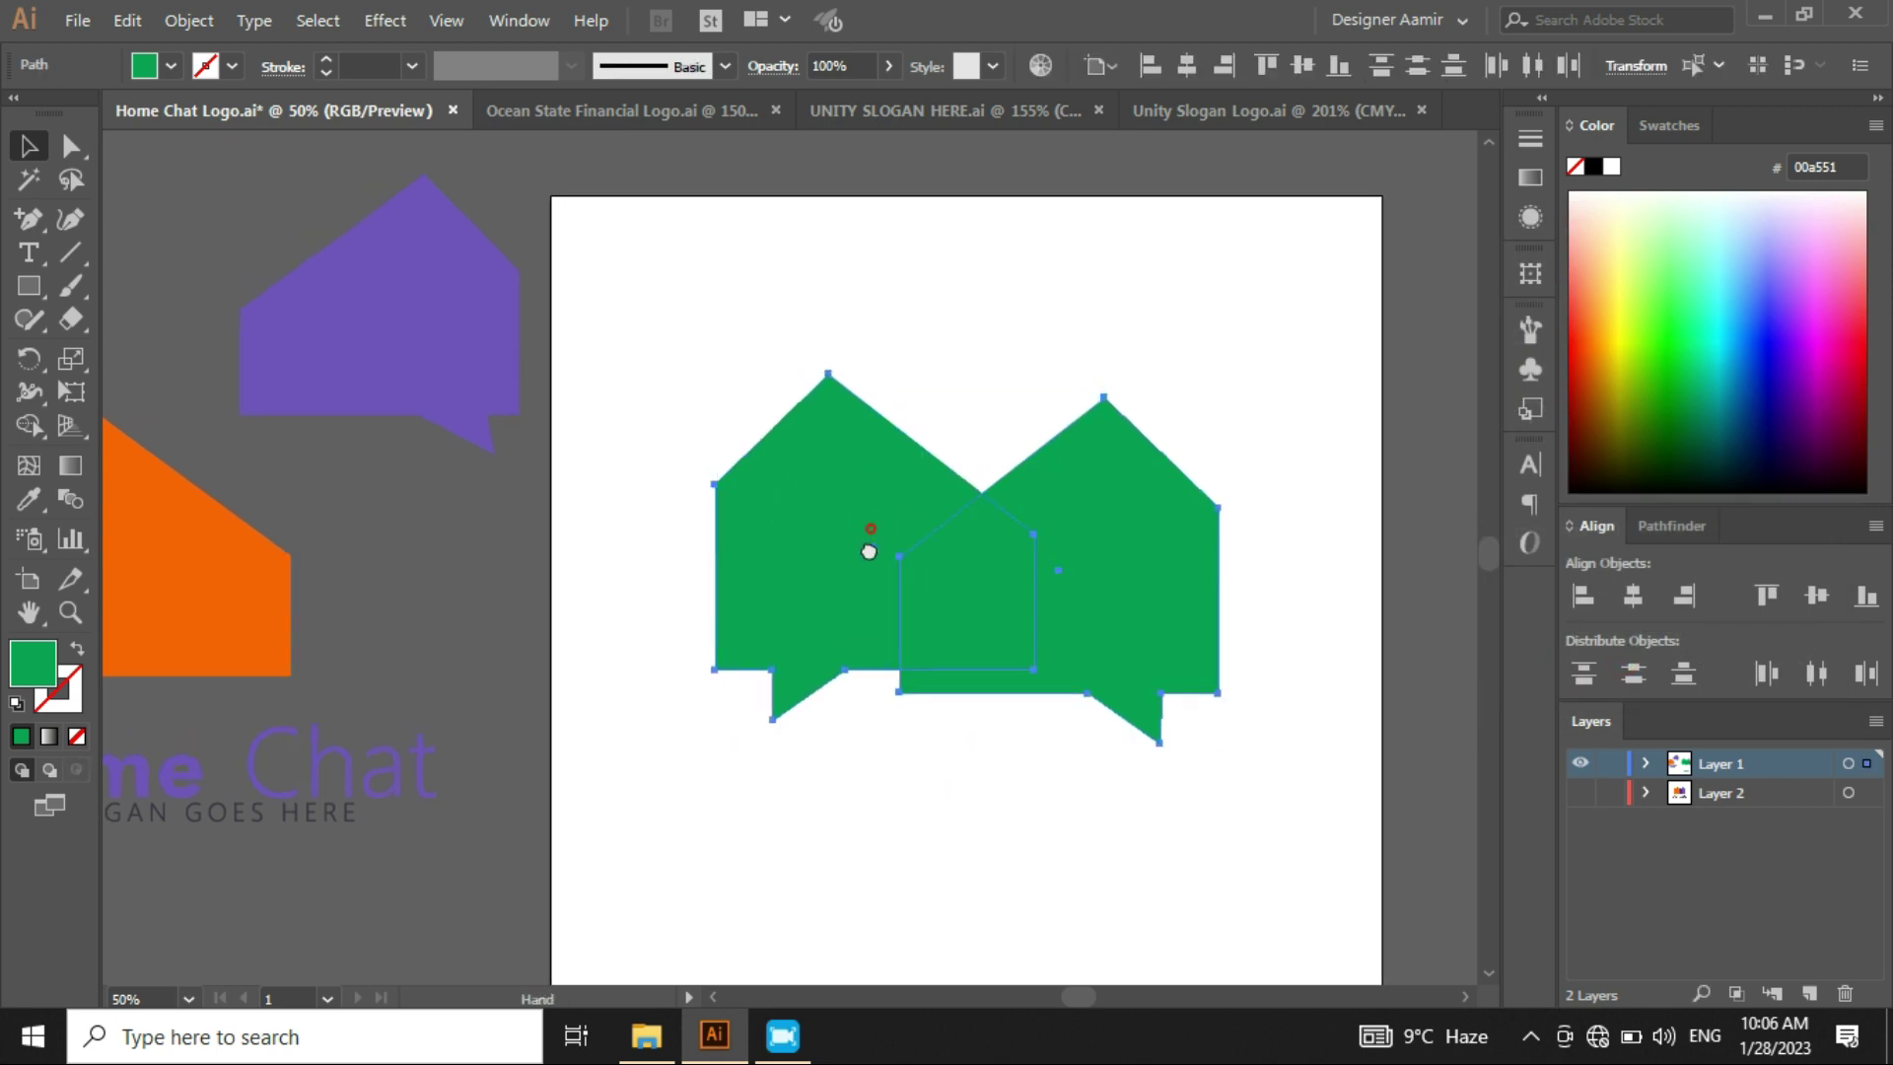
click(830, 559)
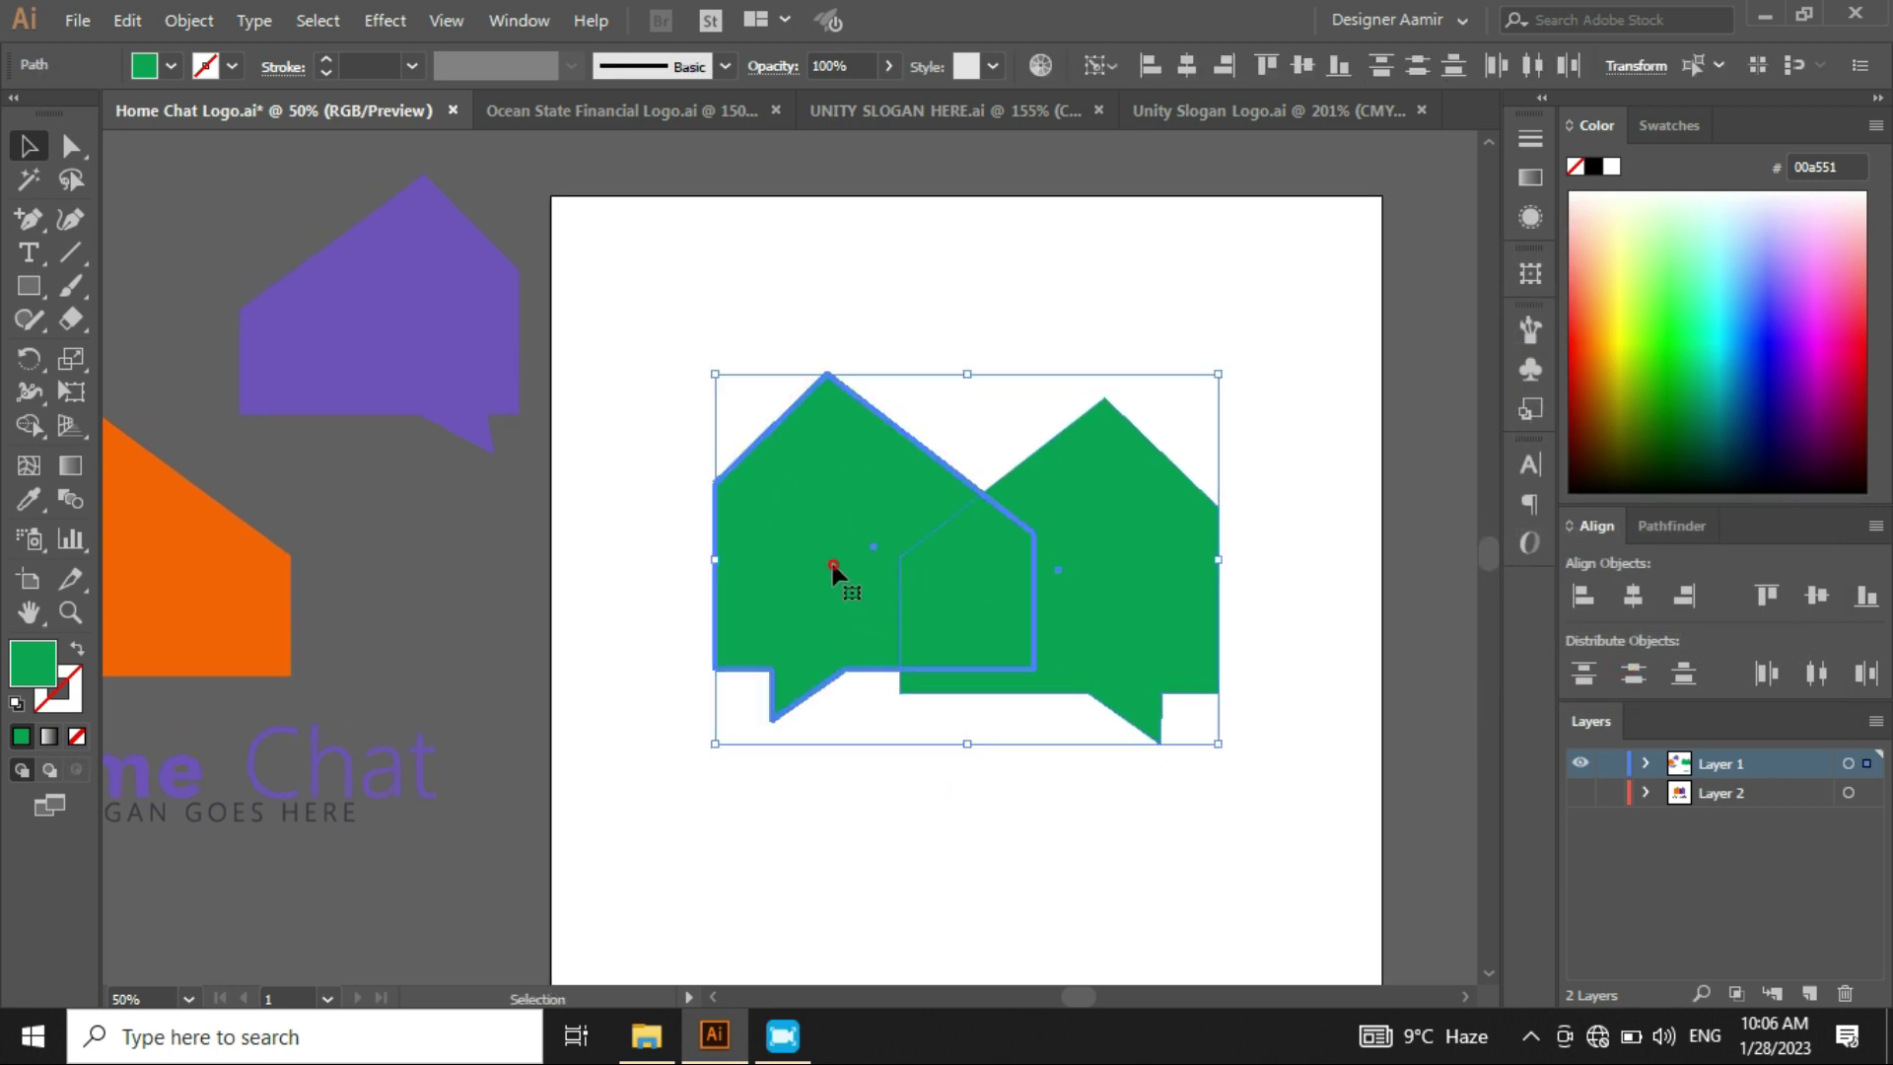
click(1813, 597)
- Nudge the mirrored house slightly left so that it overlaps the original house a little more
click(1015, 763)
drag(1130, 757, 1040, 740)
scroll(1033, 739, up, 2)
scroll(1031, 749, down, 2)
drag(1174, 815, 778, 554)
drag(777, 648, 955, 634)
drag(1203, 667, 1036, 667)
click(1145, 752)
scroll(1052, 537, up, 1)
click(1061, 521)
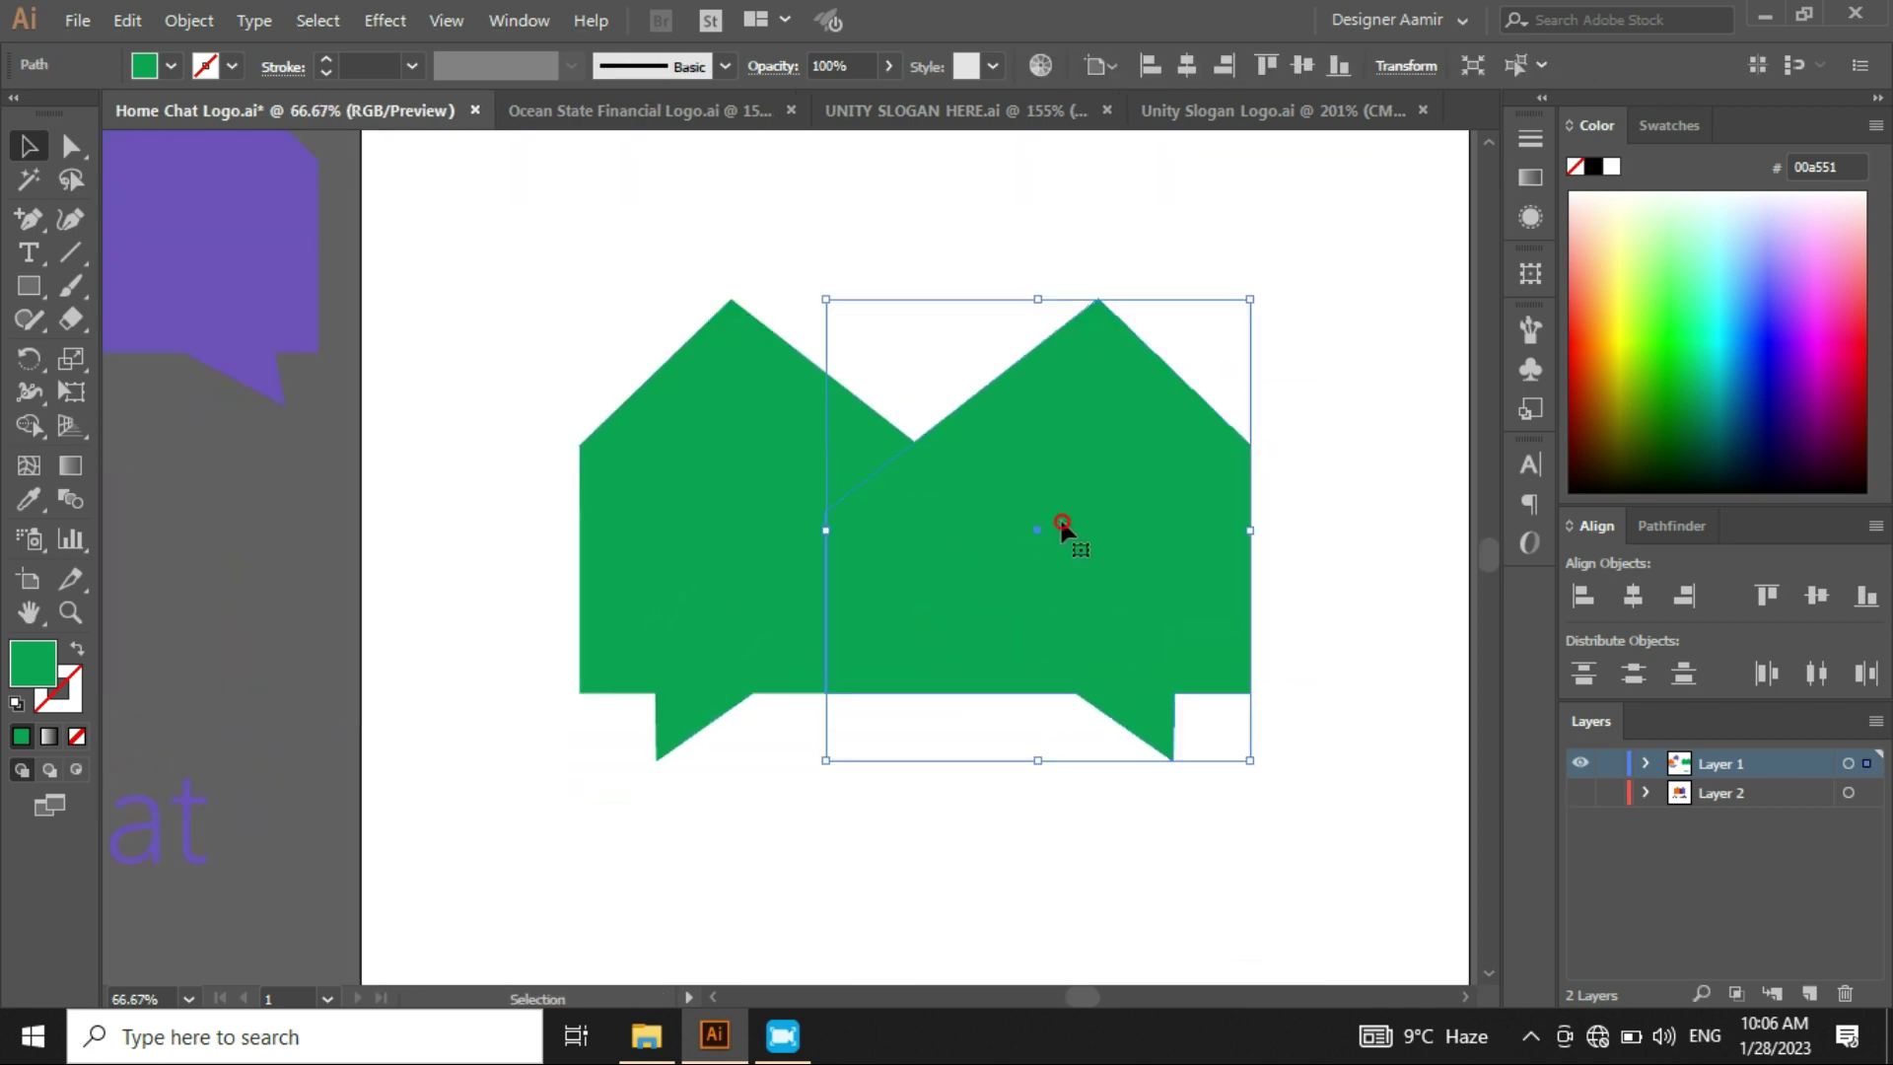
key(Left)
key(Left)
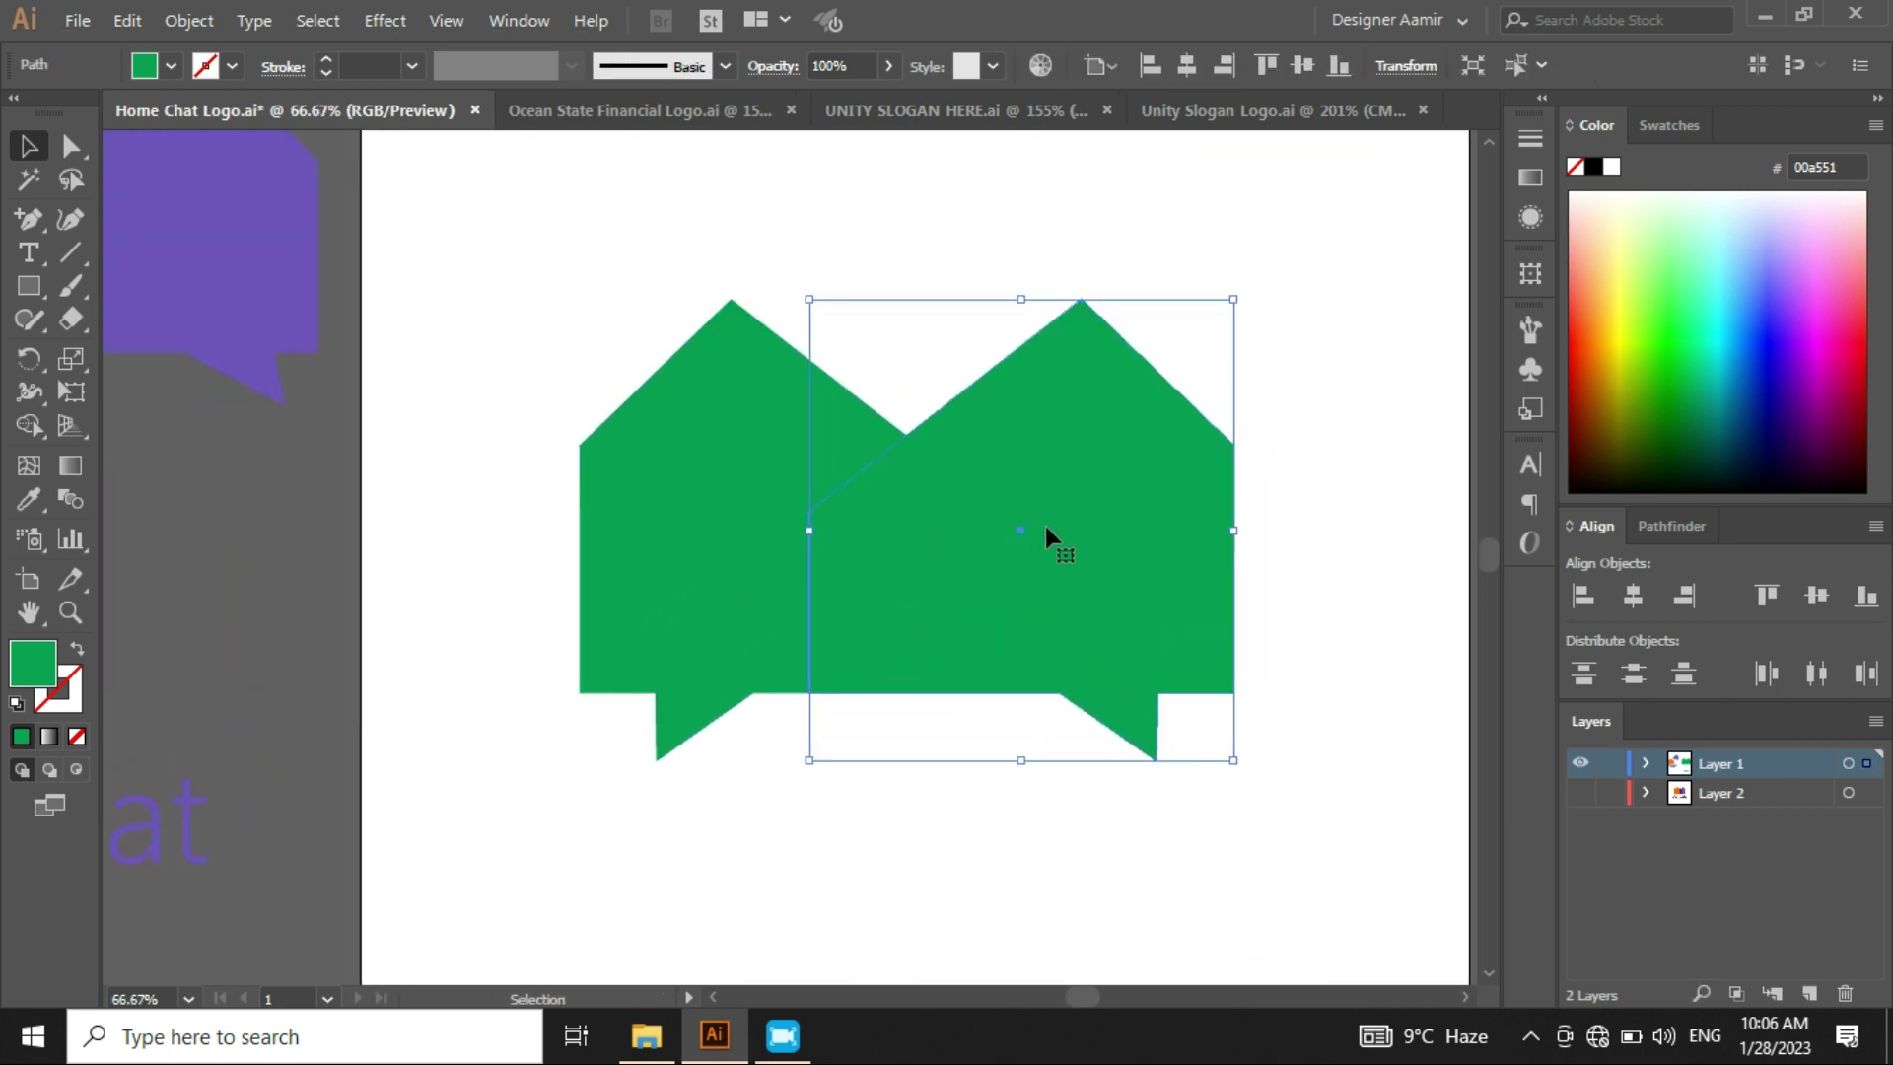
scroll(1024, 554, down, 2)
drag(1015, 562, 1002, 532)
click(1120, 651)
- Add the point text "Home Chat" in the empty area below the two houses
scroll(919, 646, up, 2)
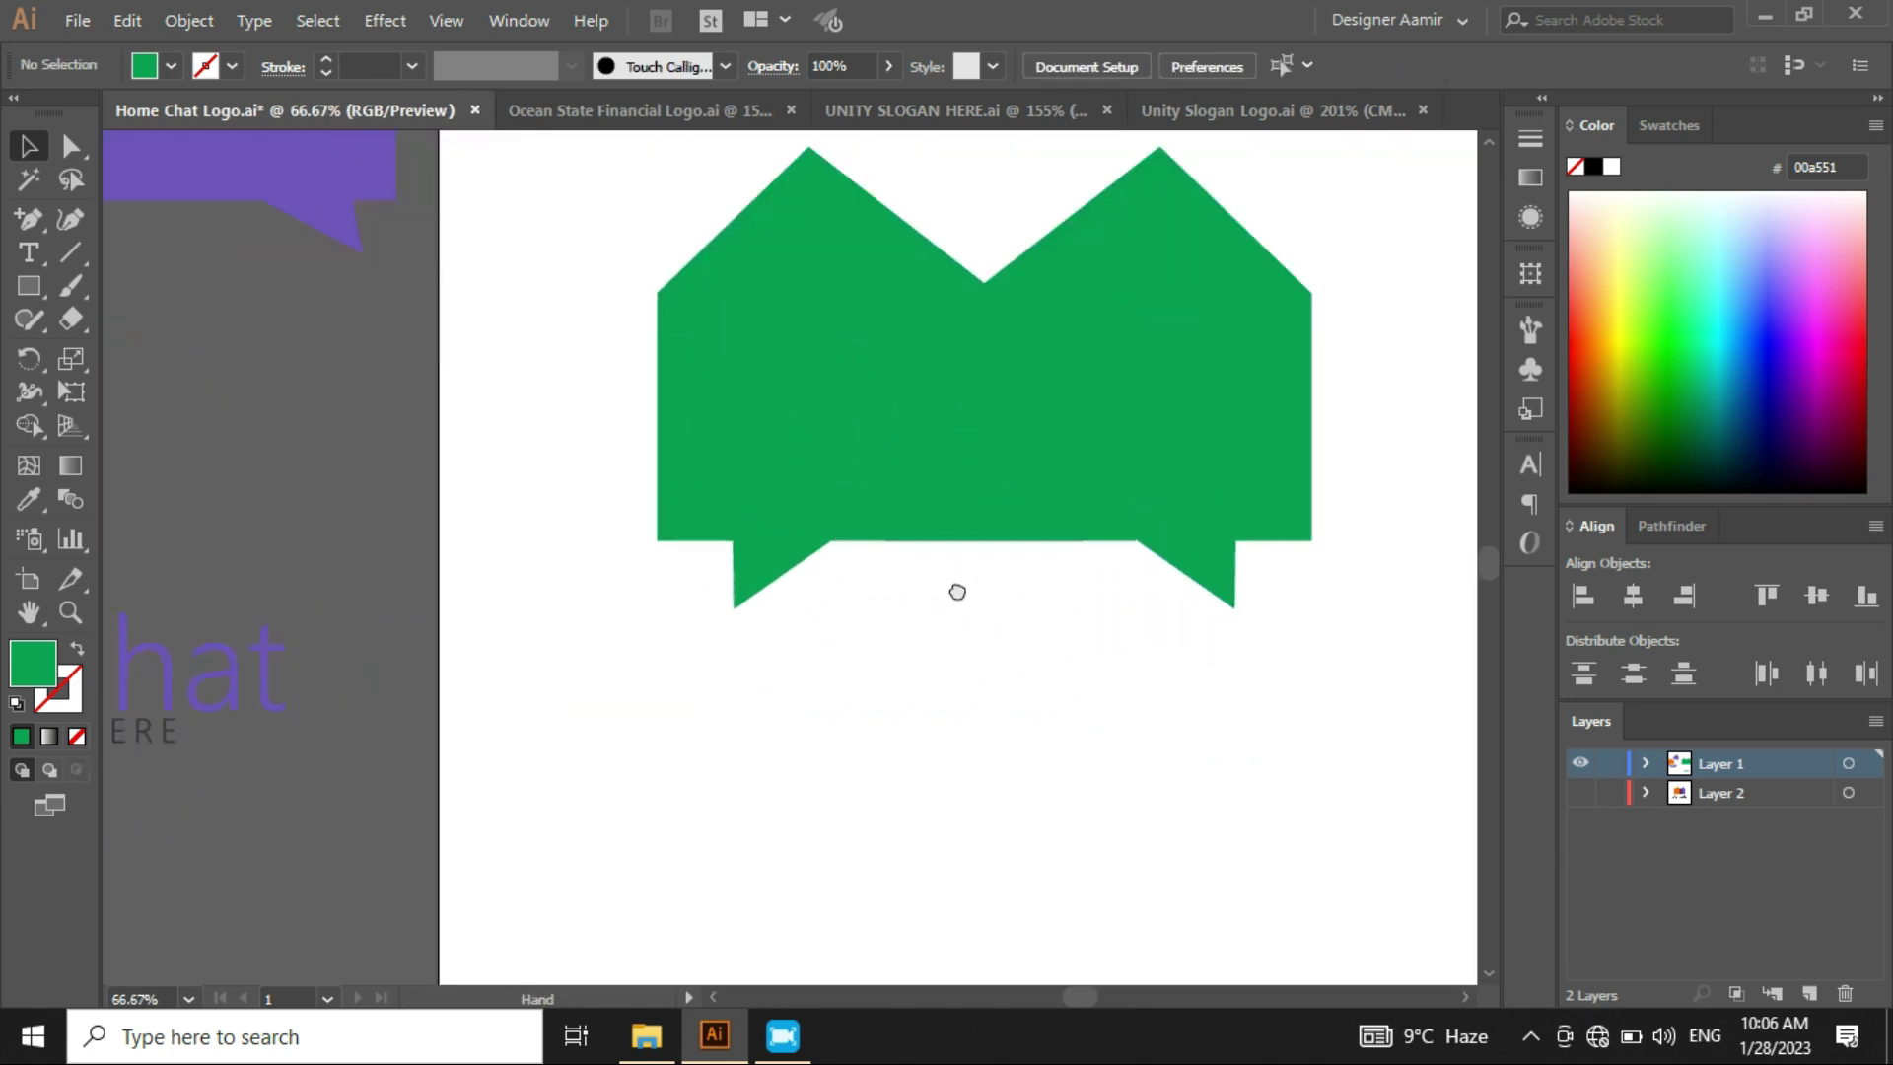
scroll(957, 591, down, 1)
scroll(1052, 634, right, 1)
key(t)
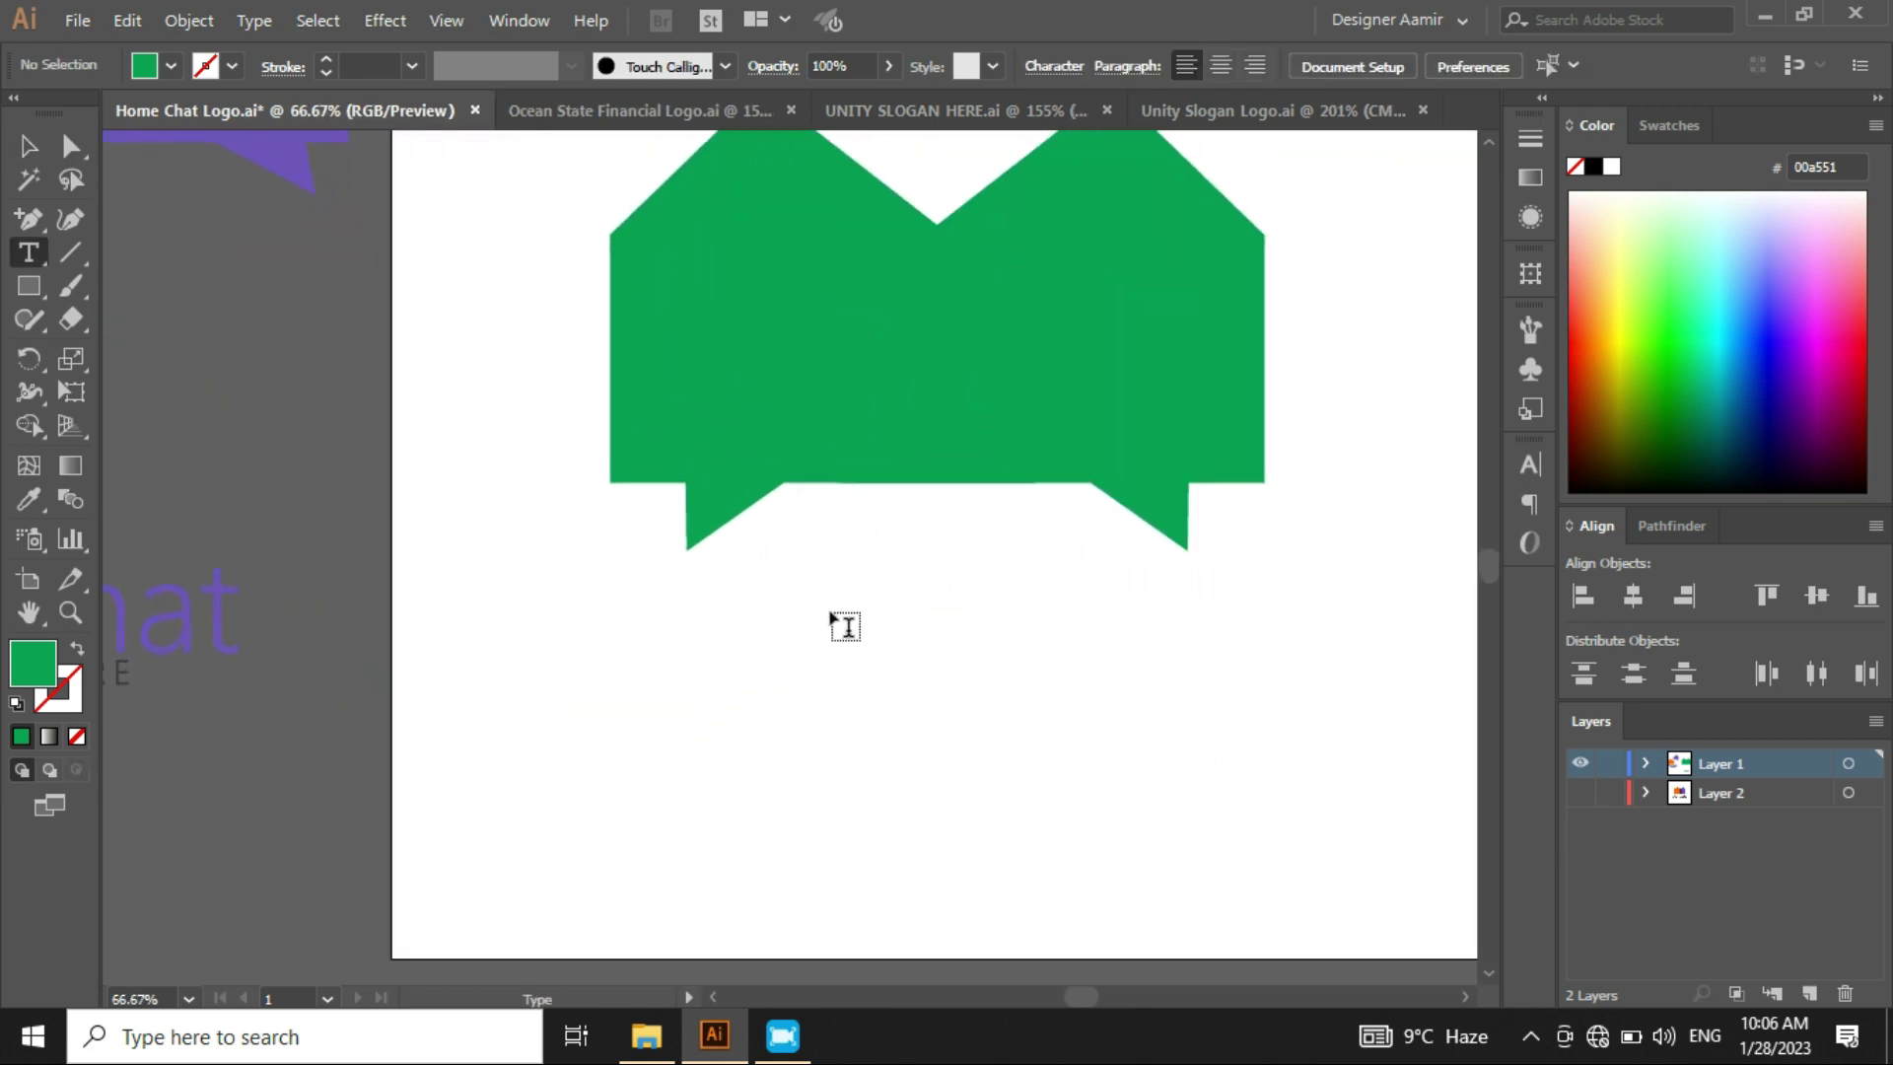
click(816, 608)
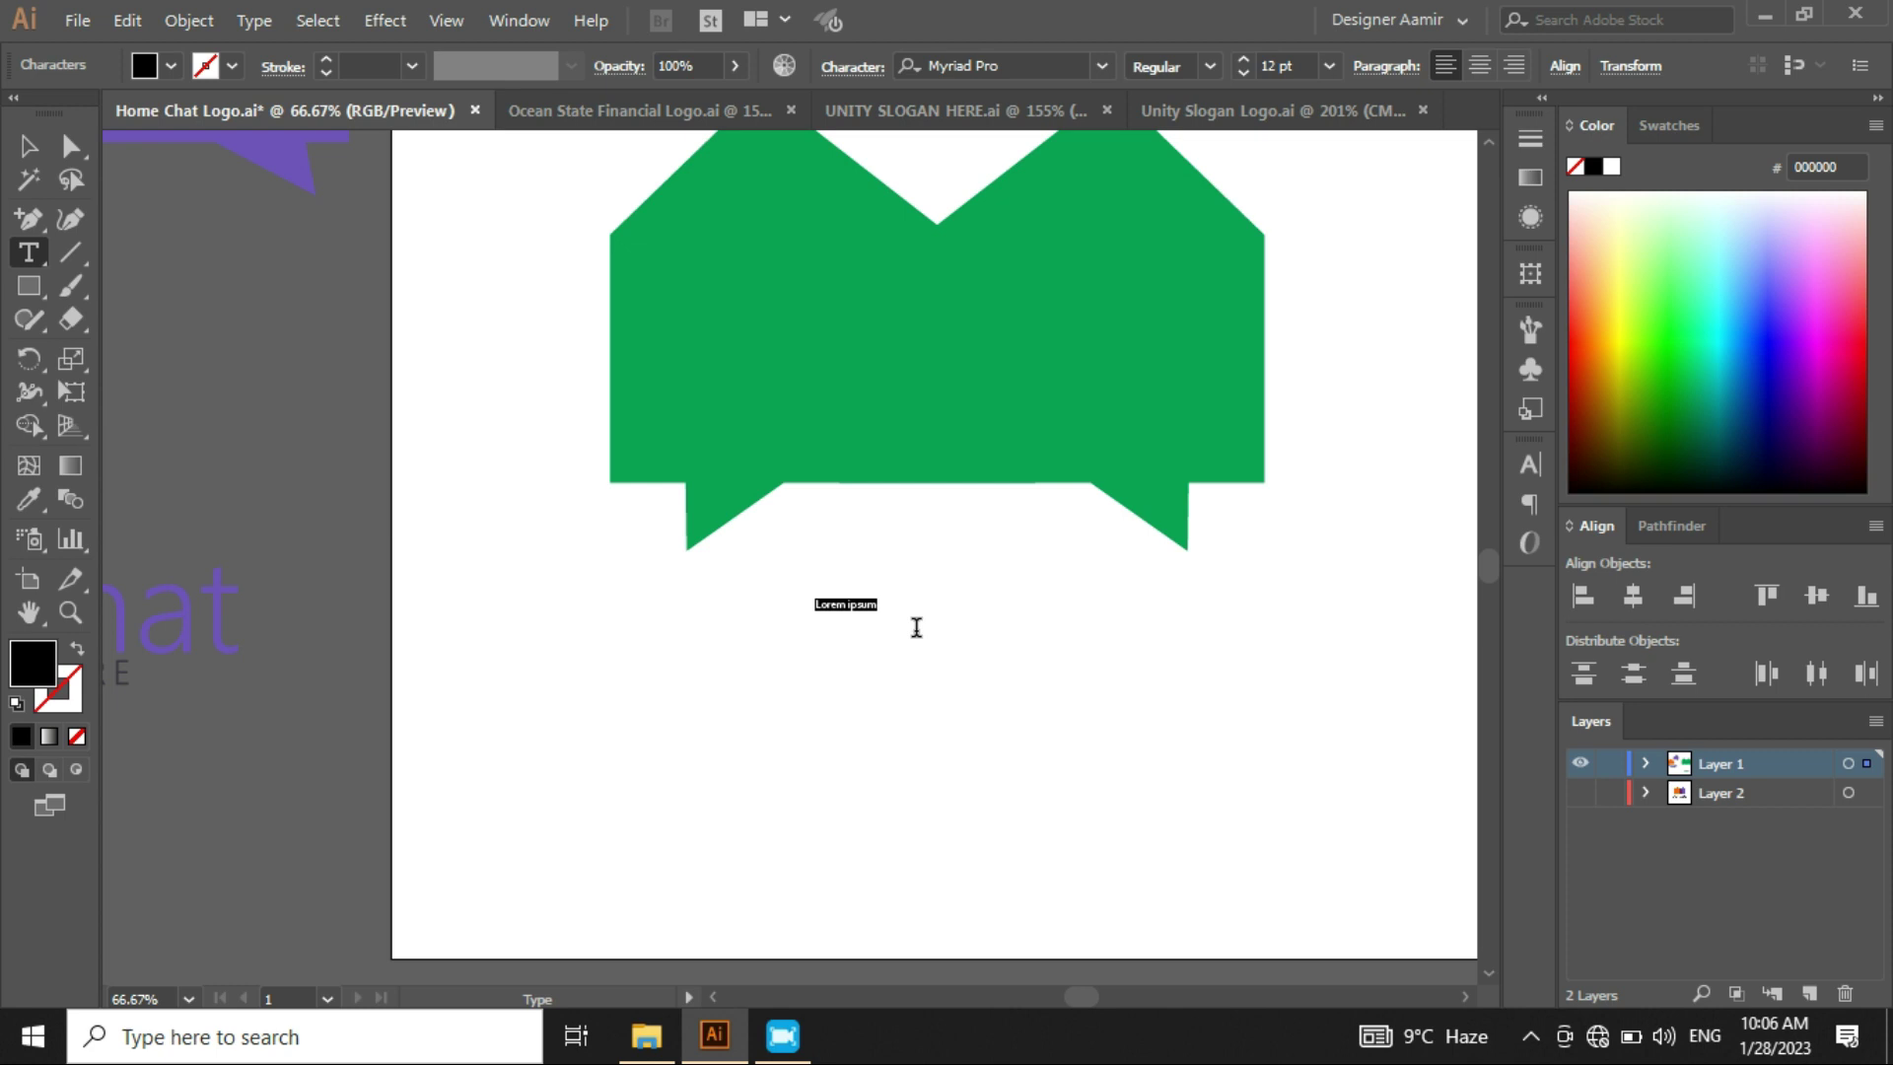
text(Home Chat)
key(Escape)
- Enlarge the Home Chat text to about 163.82 pt and centre it horizontally on the artboard
drag(871, 609, 1199, 606)
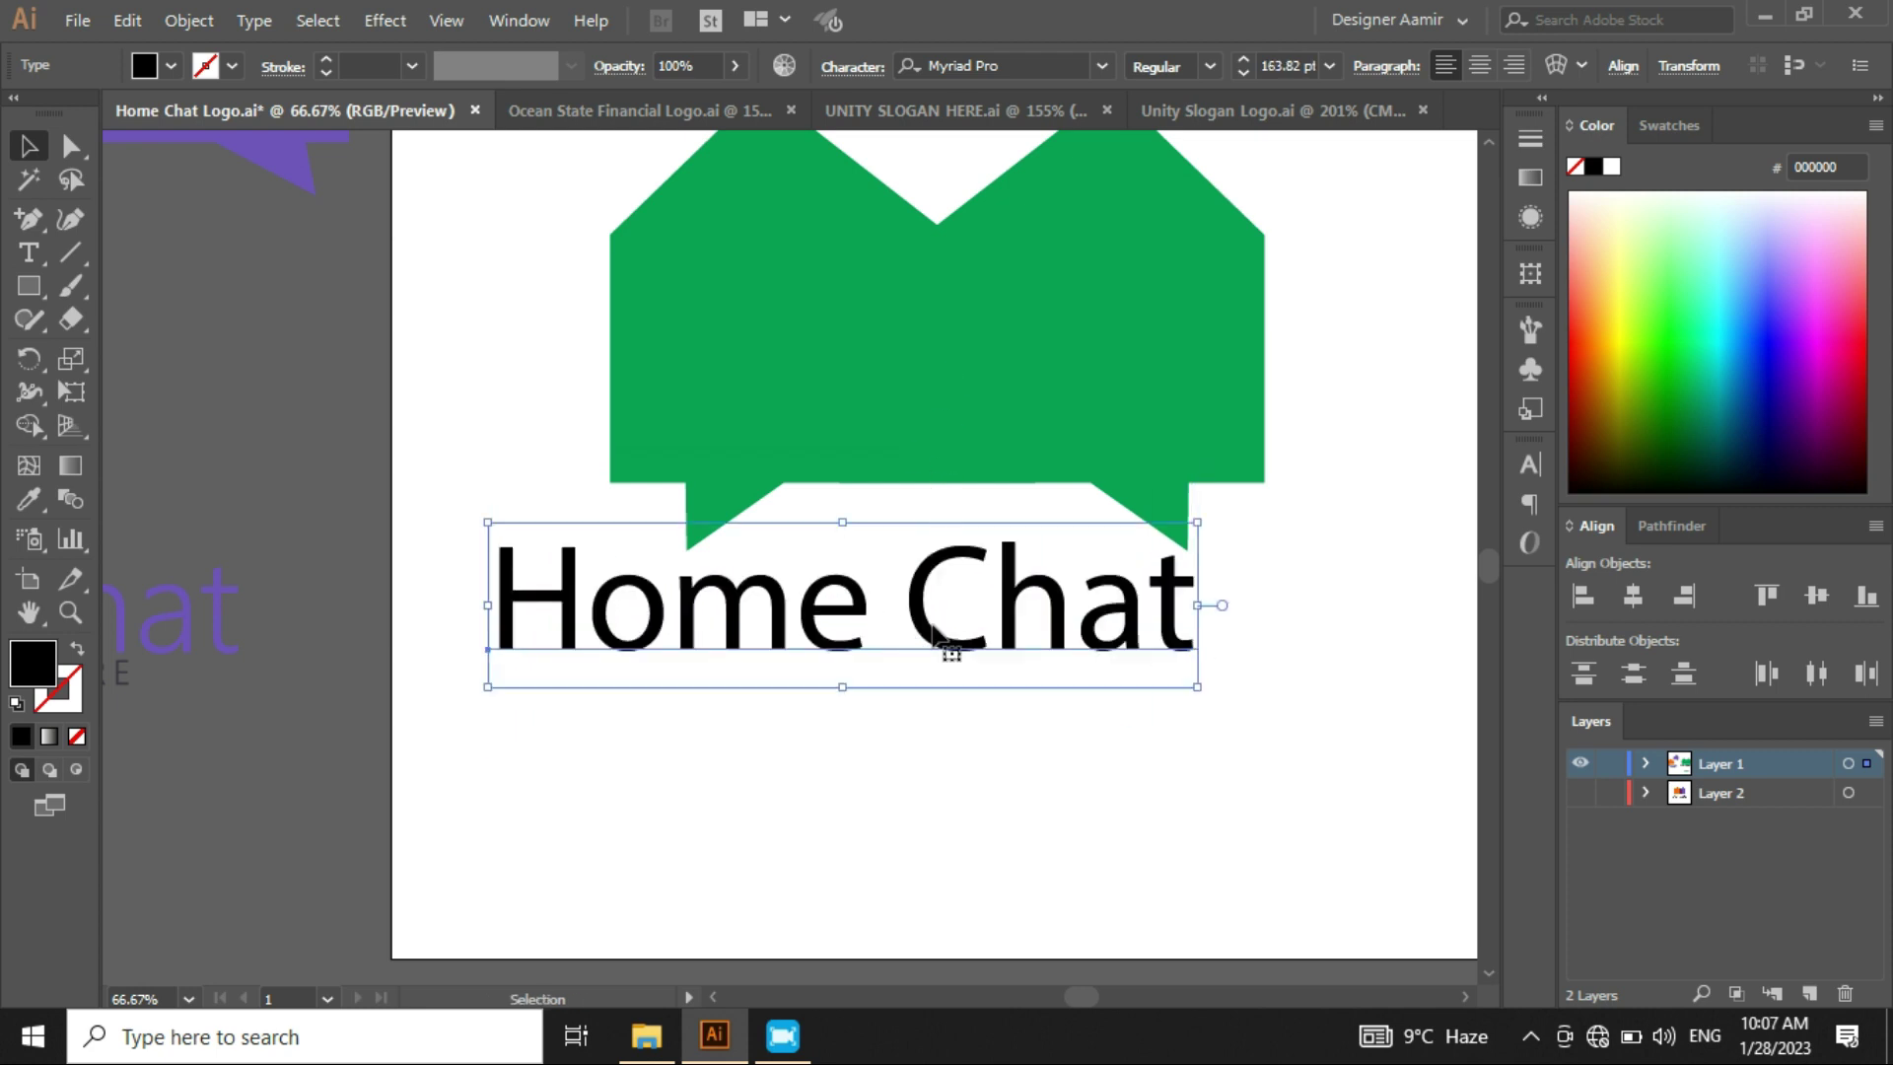
click(1642, 597)
click(1048, 769)
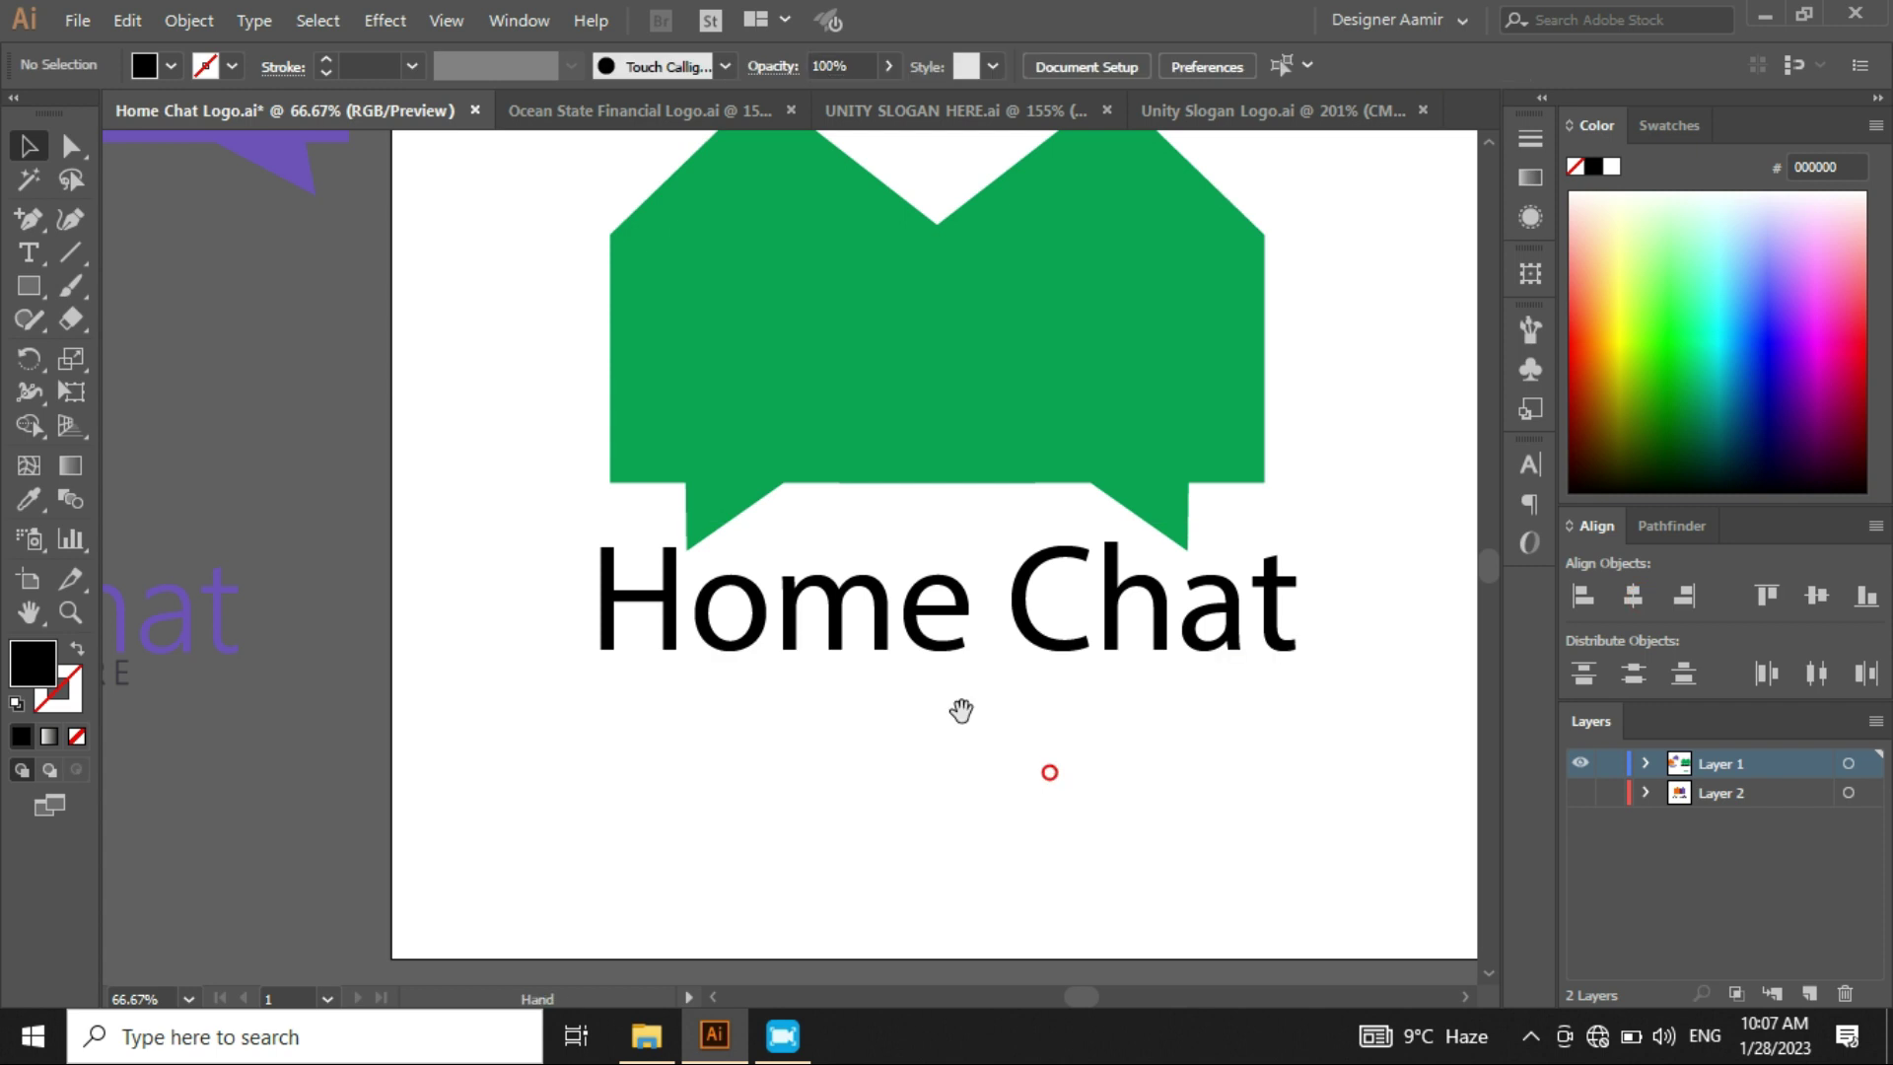
- Examine the reference logo's slogan and the spacing between the Home Chat text and the tails of the green houses
drag(963, 710, 966, 638)
scroll(986, 626, left, 3)
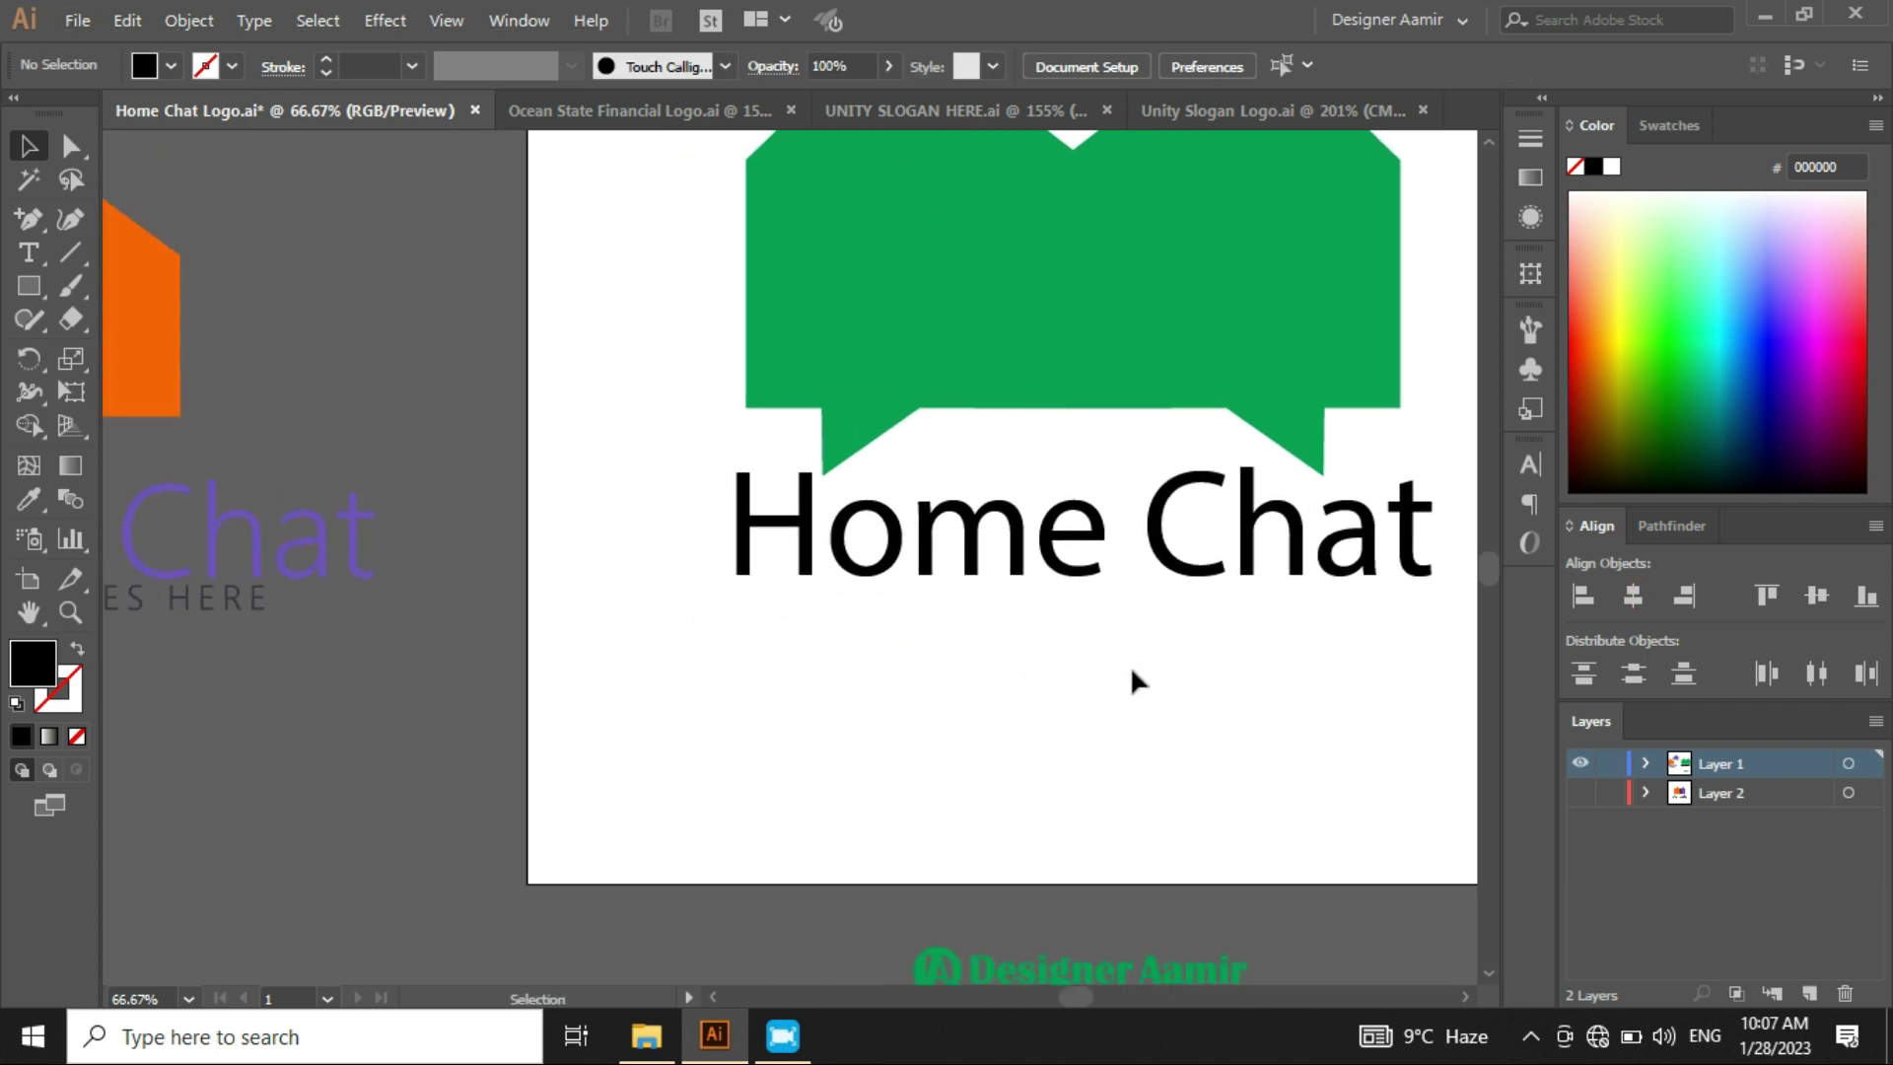
drag(994, 697, 1202, 648)
drag(445, 658, 217, 547)
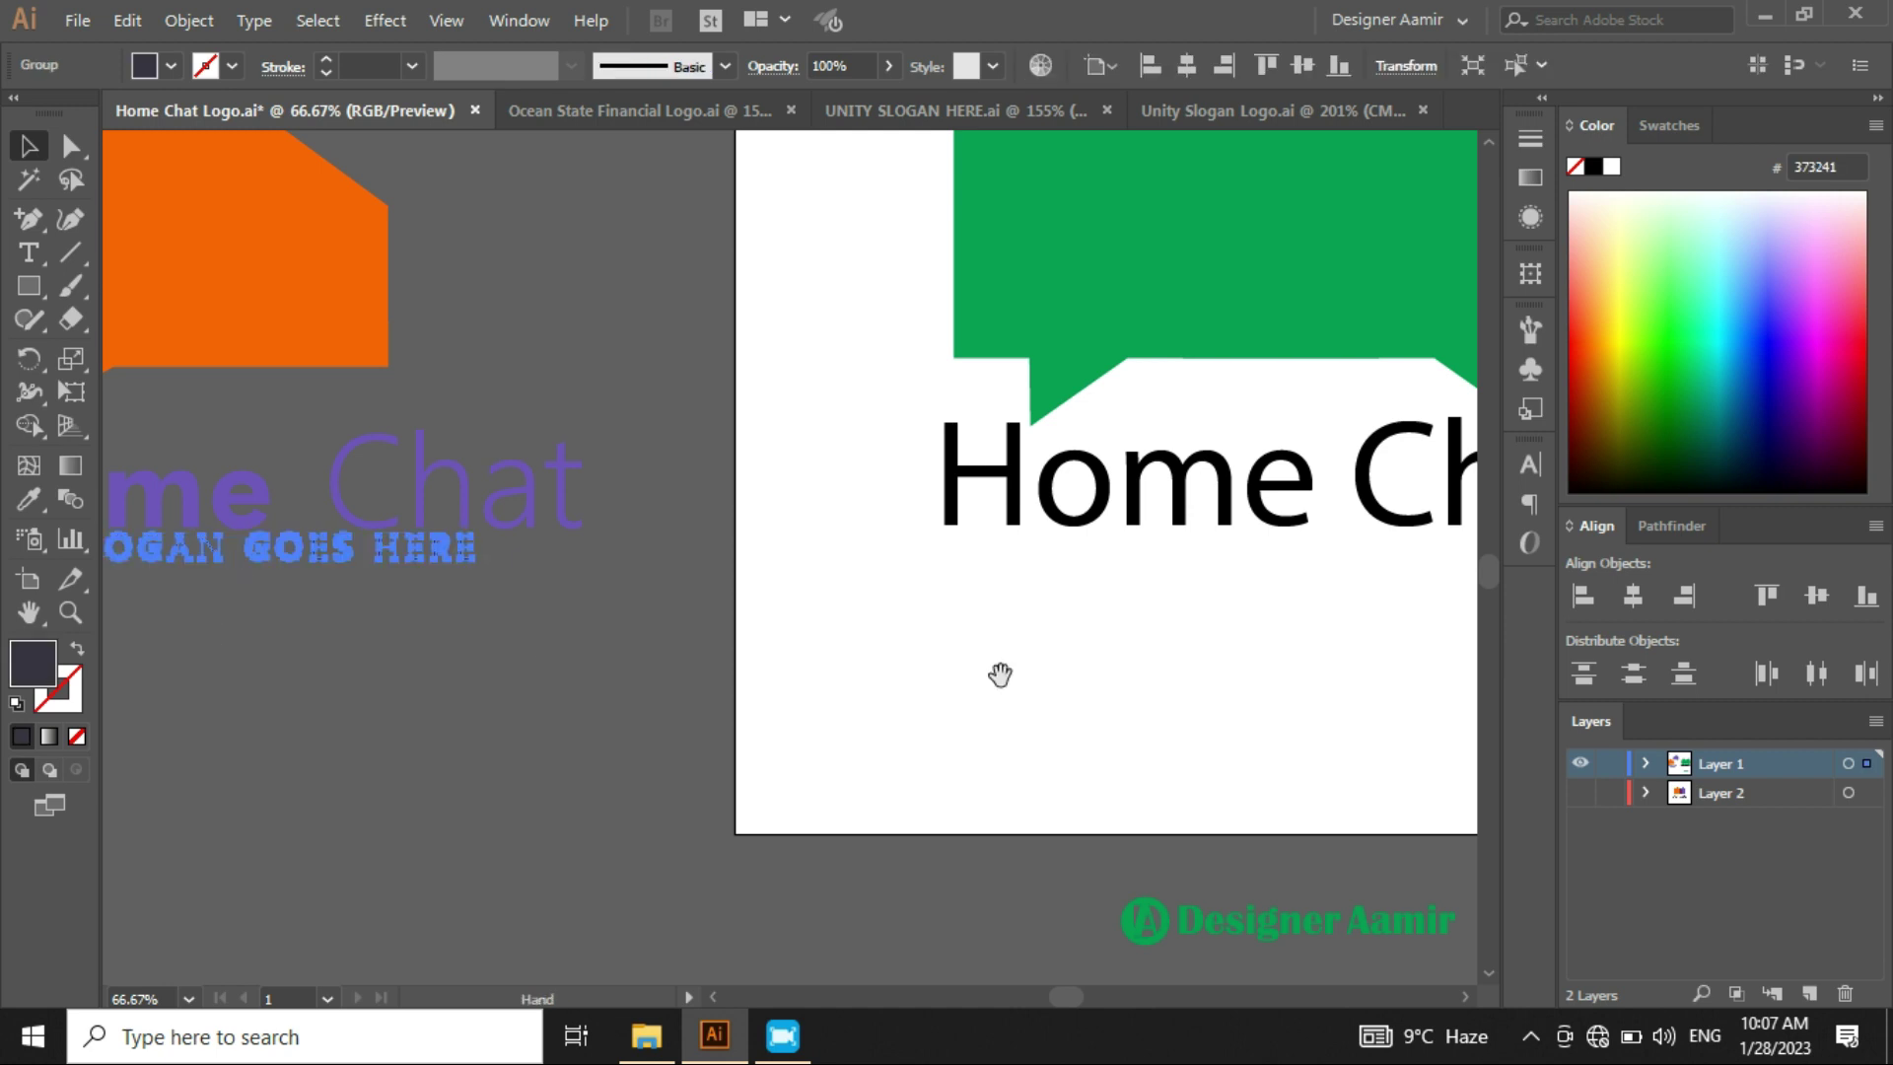
drag(1039, 676, 734, 678)
click(1038, 684)
key(ctrl+plus)
drag(1085, 550, 995, 628)
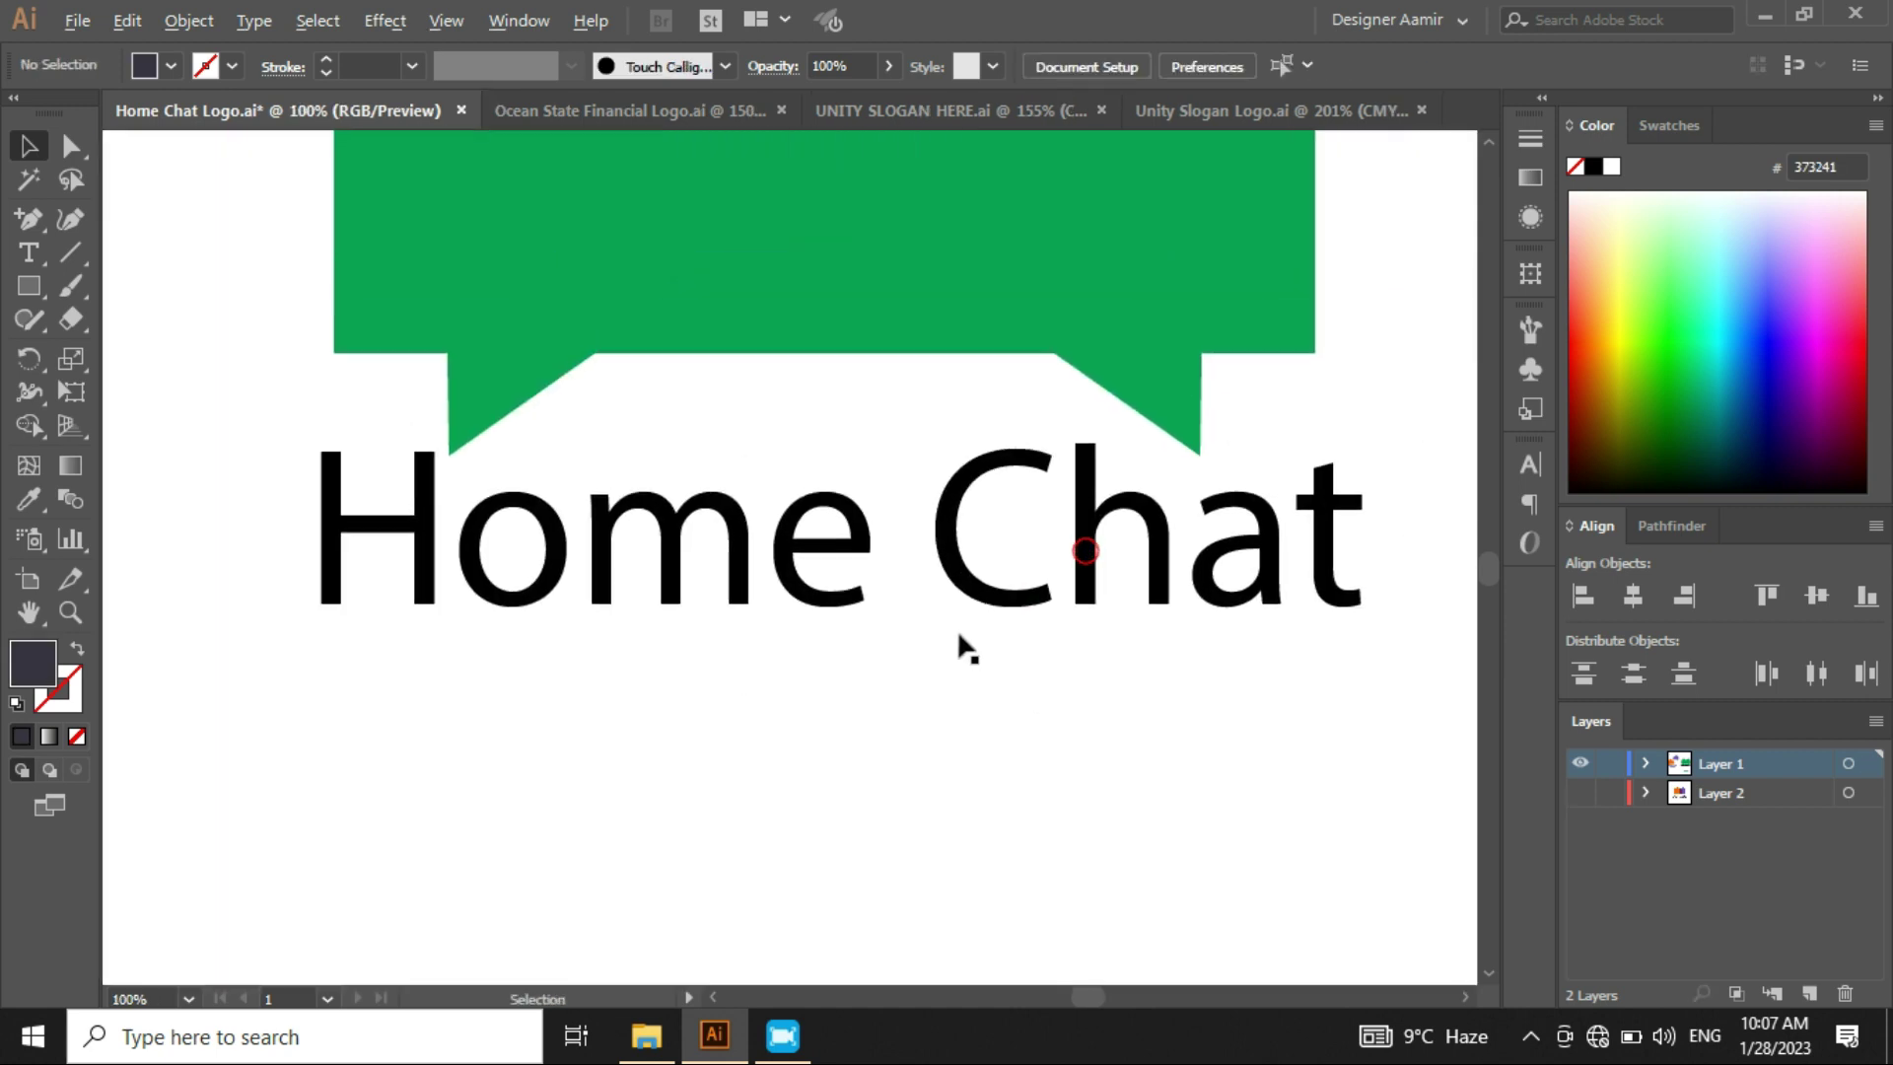
scroll(960, 634, down, 1)
click(934, 638)
scroll(860, 602, up, 1)
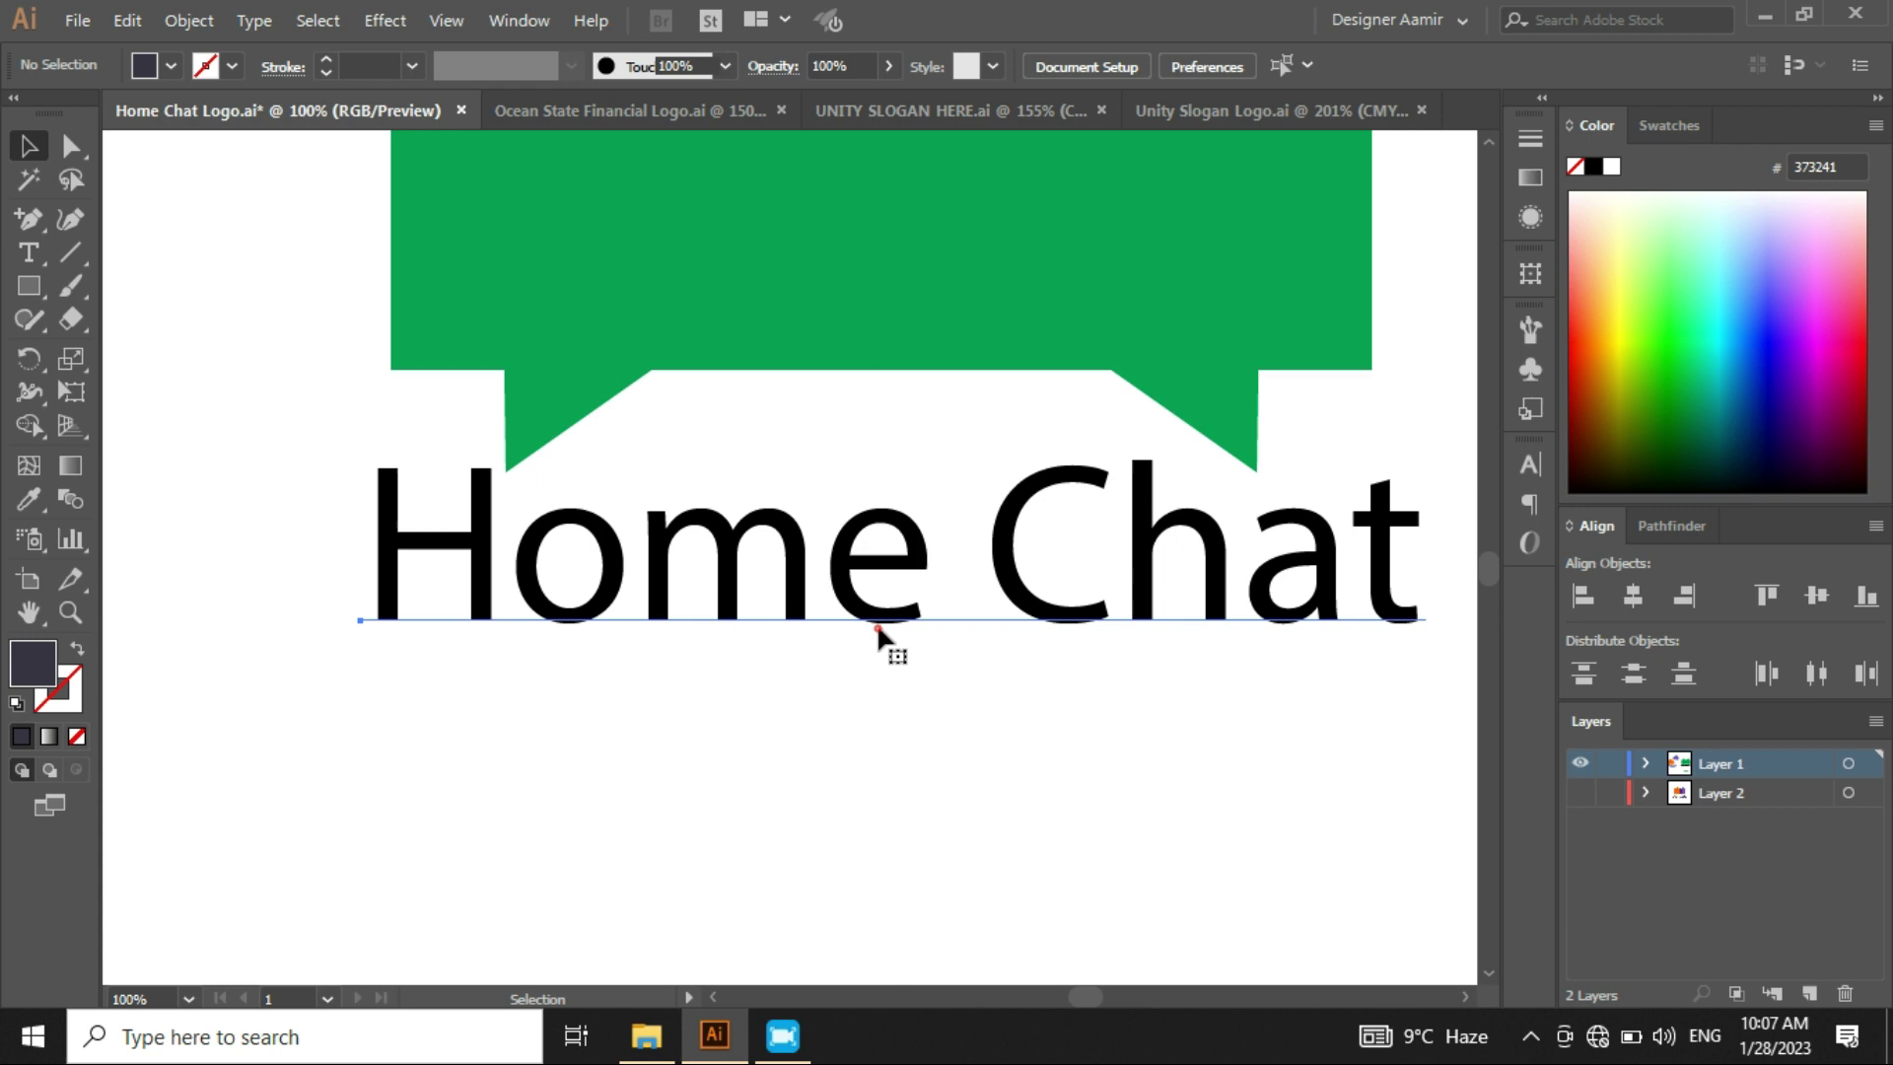
click(876, 627)
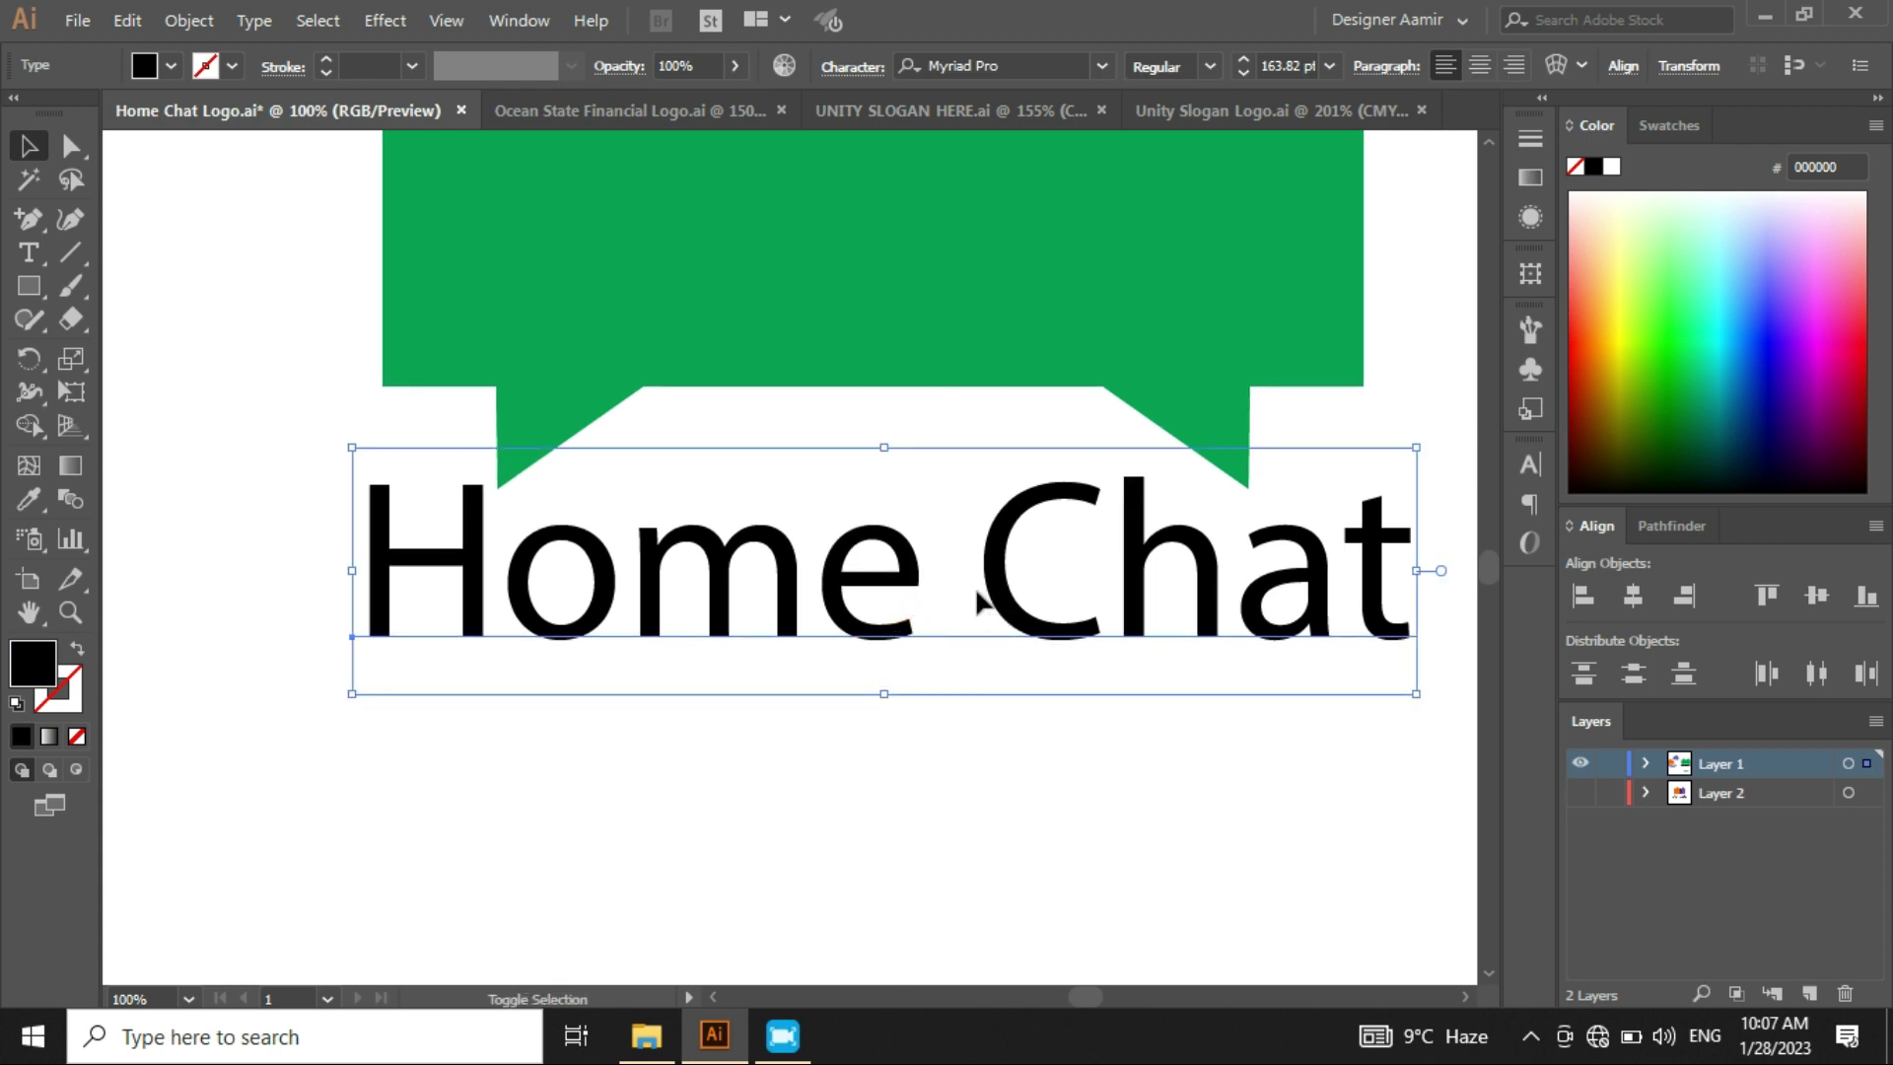
scroll(980, 600, up, 1)
scroll(981, 651, down, 2)
drag(1210, 415, 1144, 482)
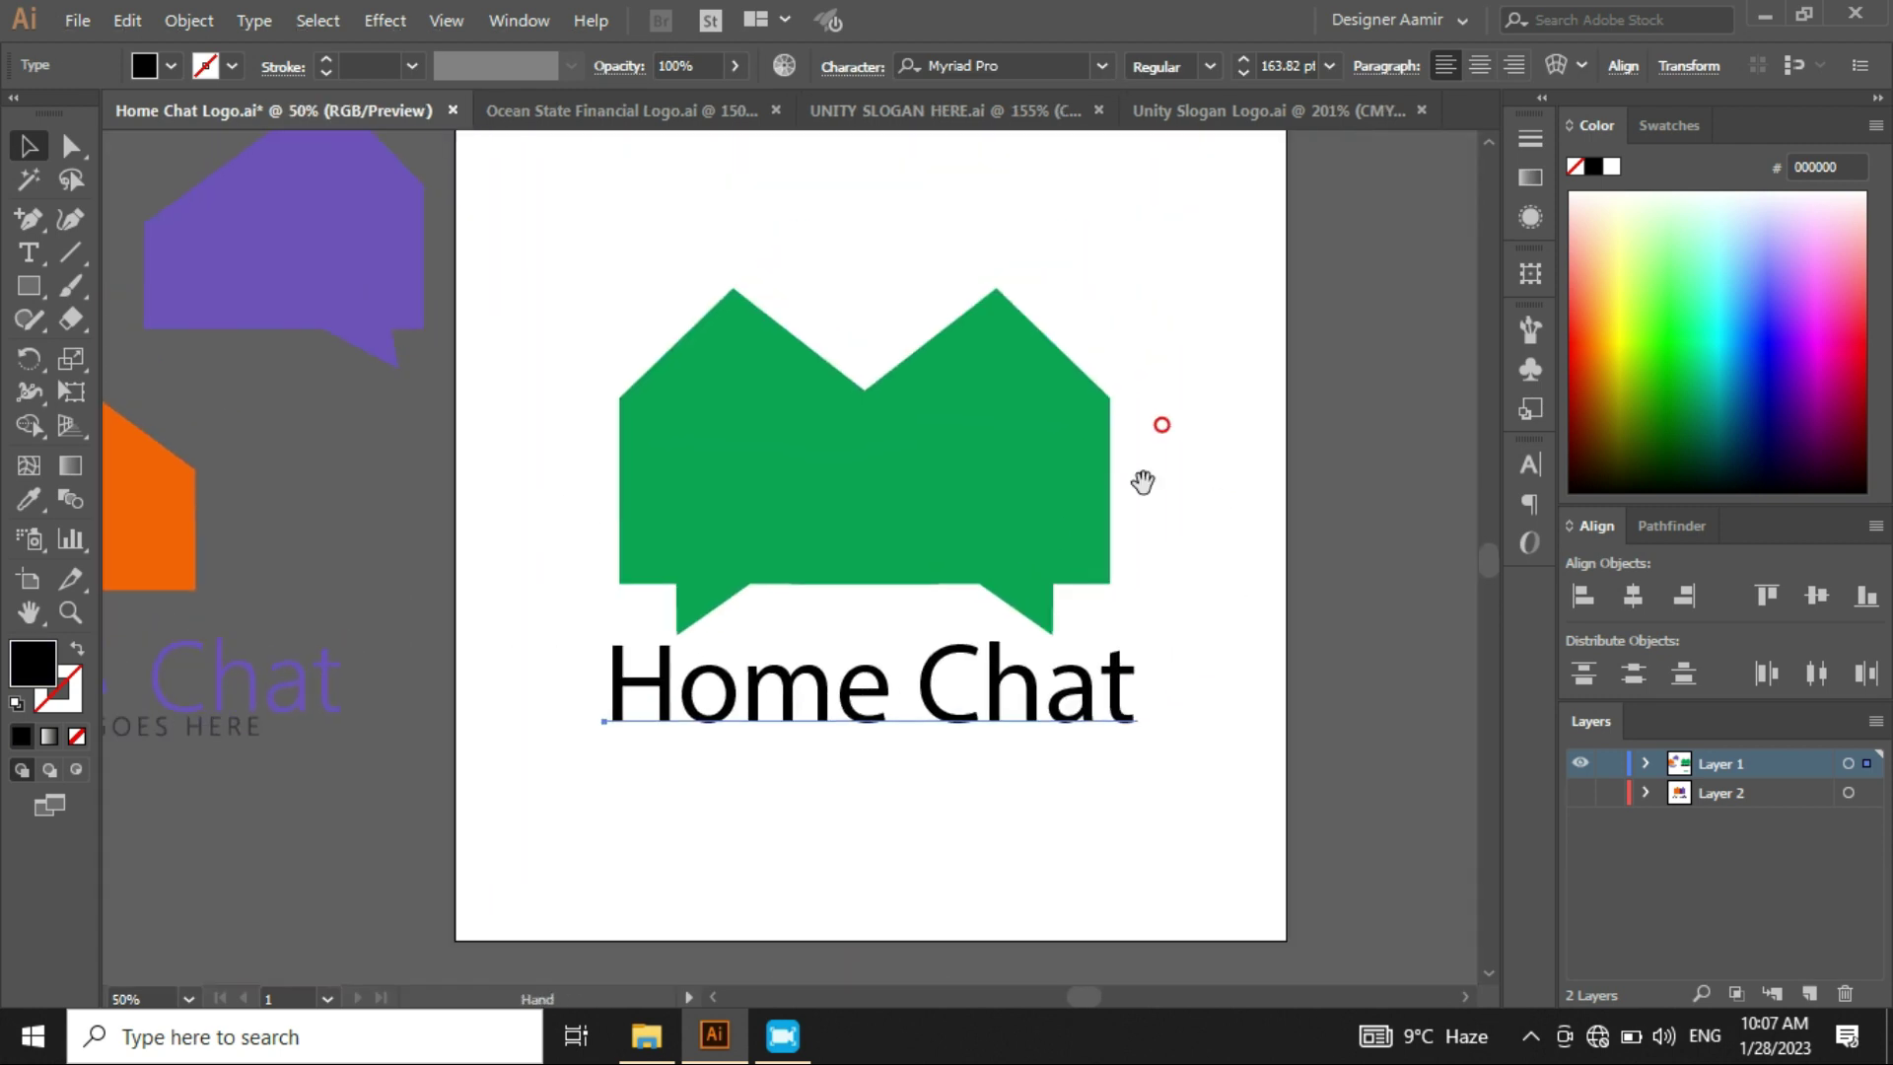
- Group the two green houses and centre both the group and the Home Chat text horizontally on the artboard
drag(582, 406, 973, 560)
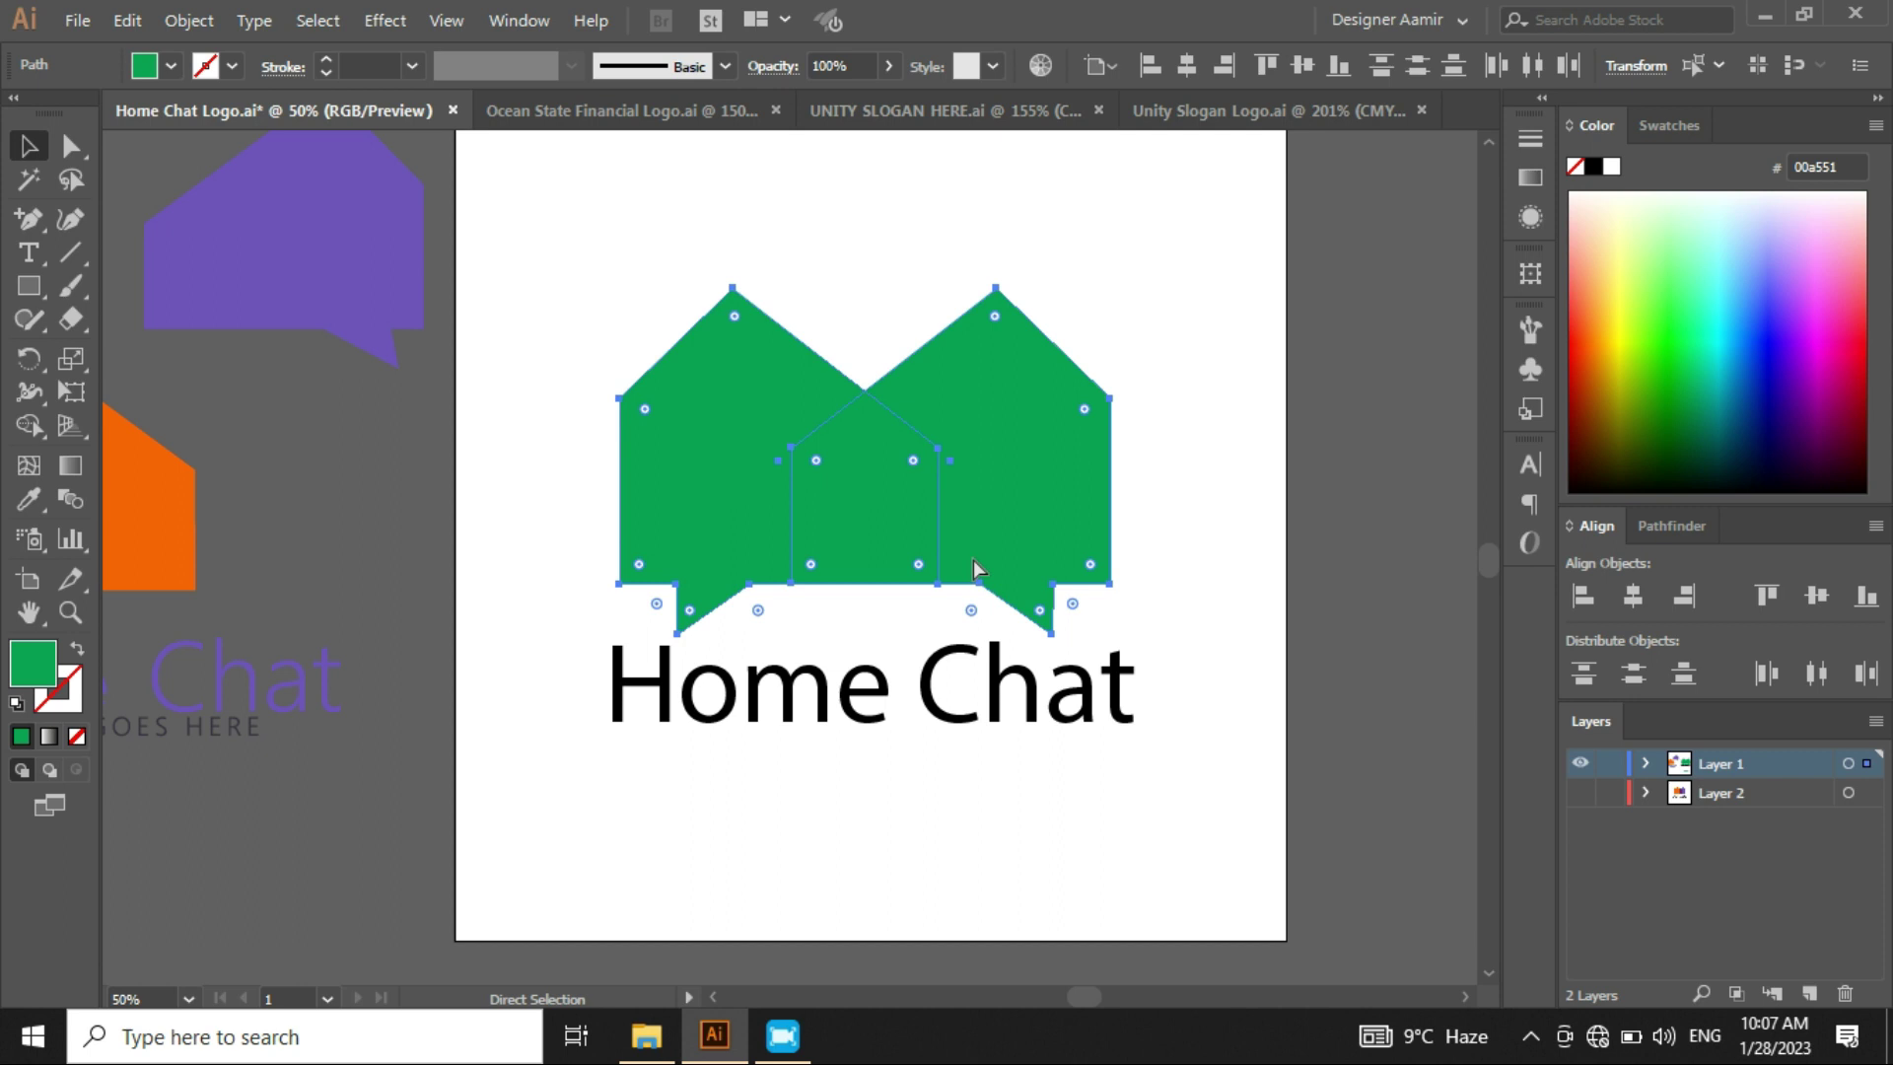
key(ctrl+g)
click(1631, 597)
click(989, 680)
drag(1090, 813, 887, 722)
click(1631, 594)
drag(1126, 836, 996, 765)
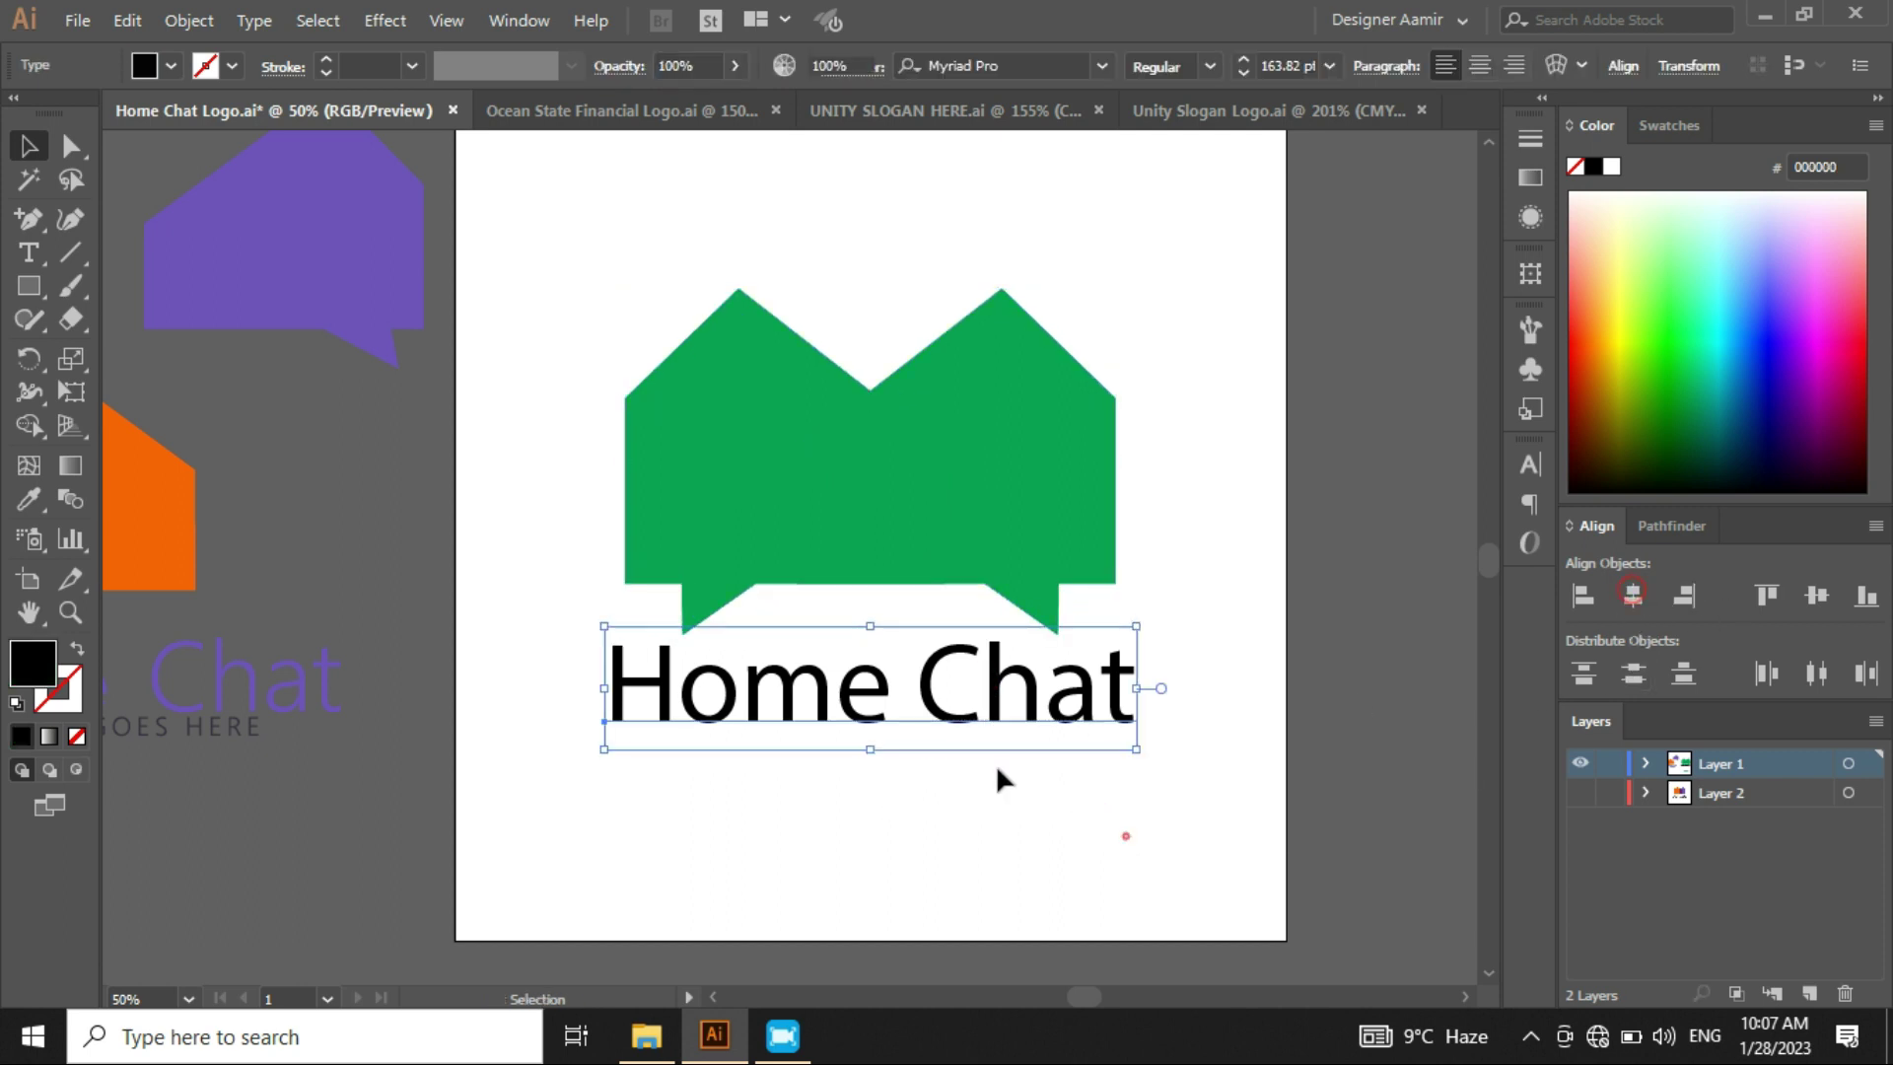
- Nudge the Home Chat text slightly down, away from the tips of the speech-bubble tails
scroll(823, 702, up, 1)
drag(833, 741, 832, 696)
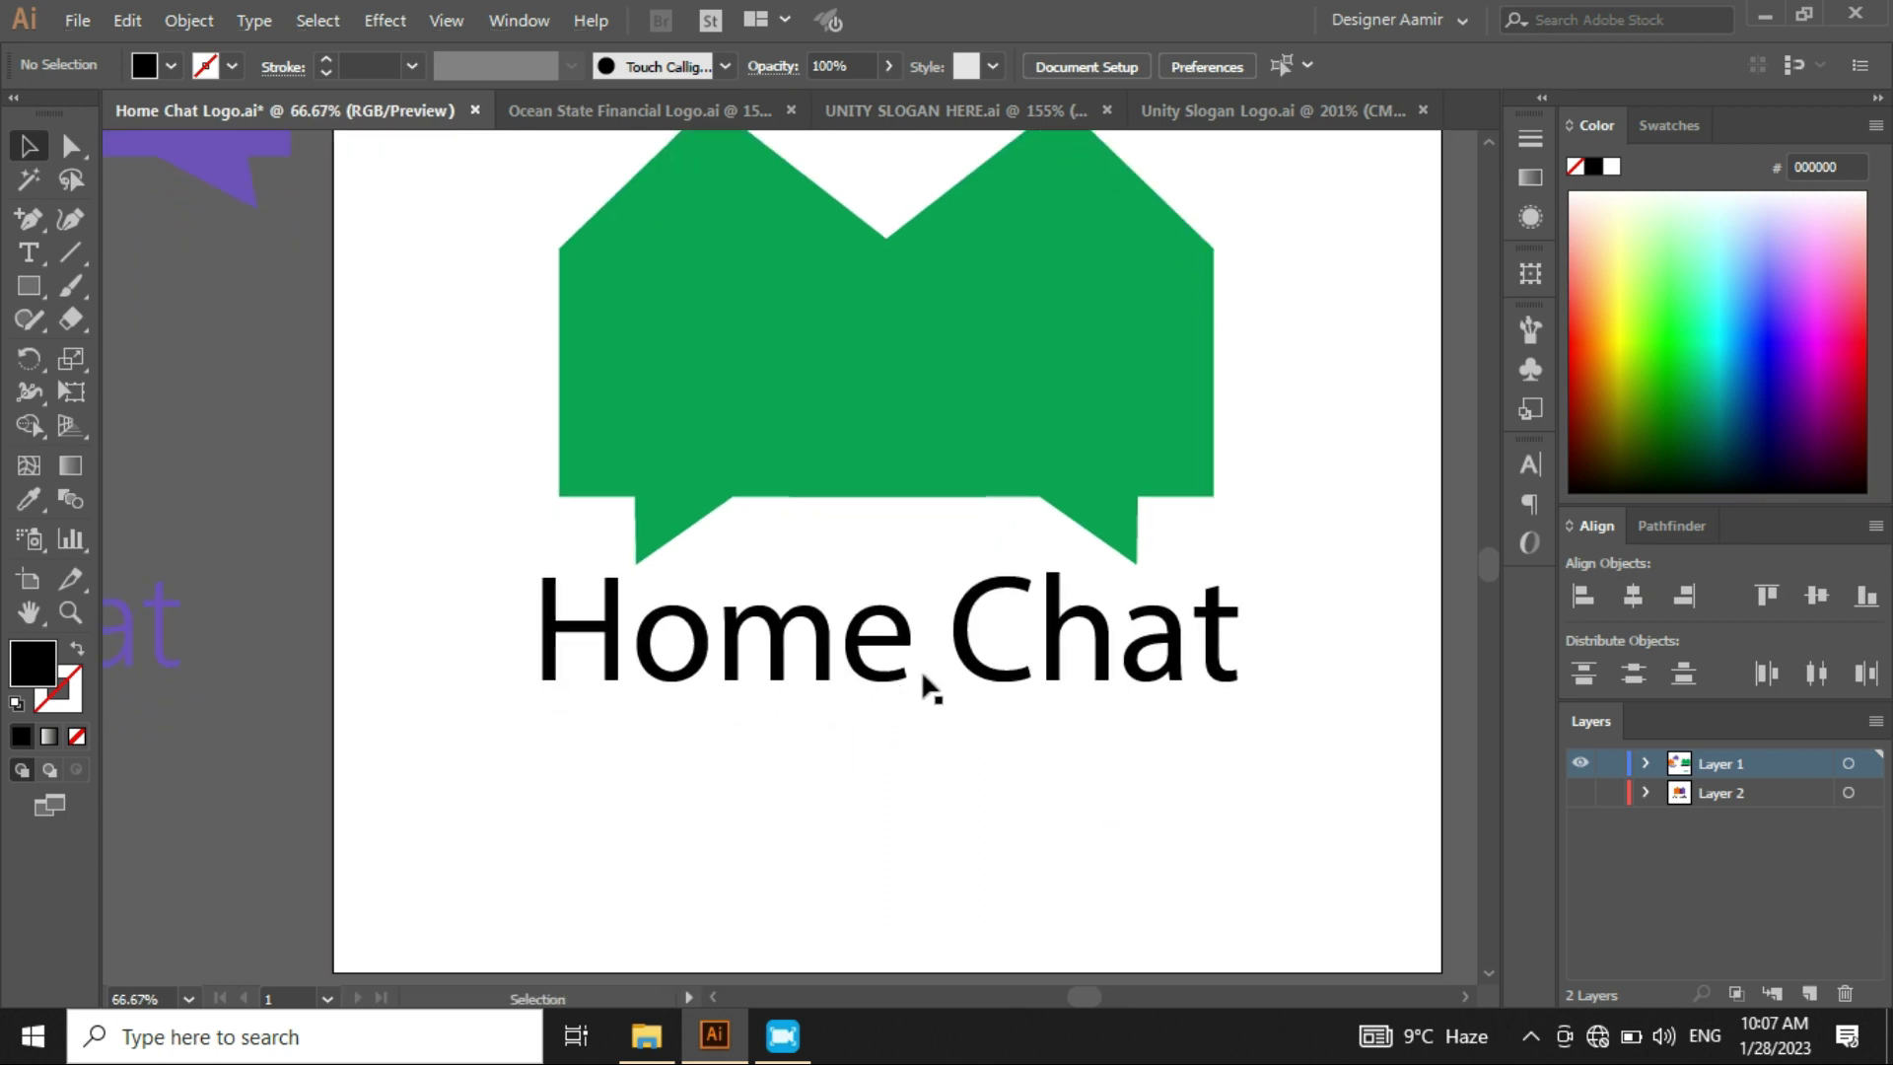
click(895, 682)
key(Down)
key(Down)
key(Down)
key(Down)
key(Down)
key(Down)
key(Down)
key(Down)
key(Down)
key(Down)
key(Down)
key(Down)
key(Down)
key(Down)
key(Down)
key(Down)
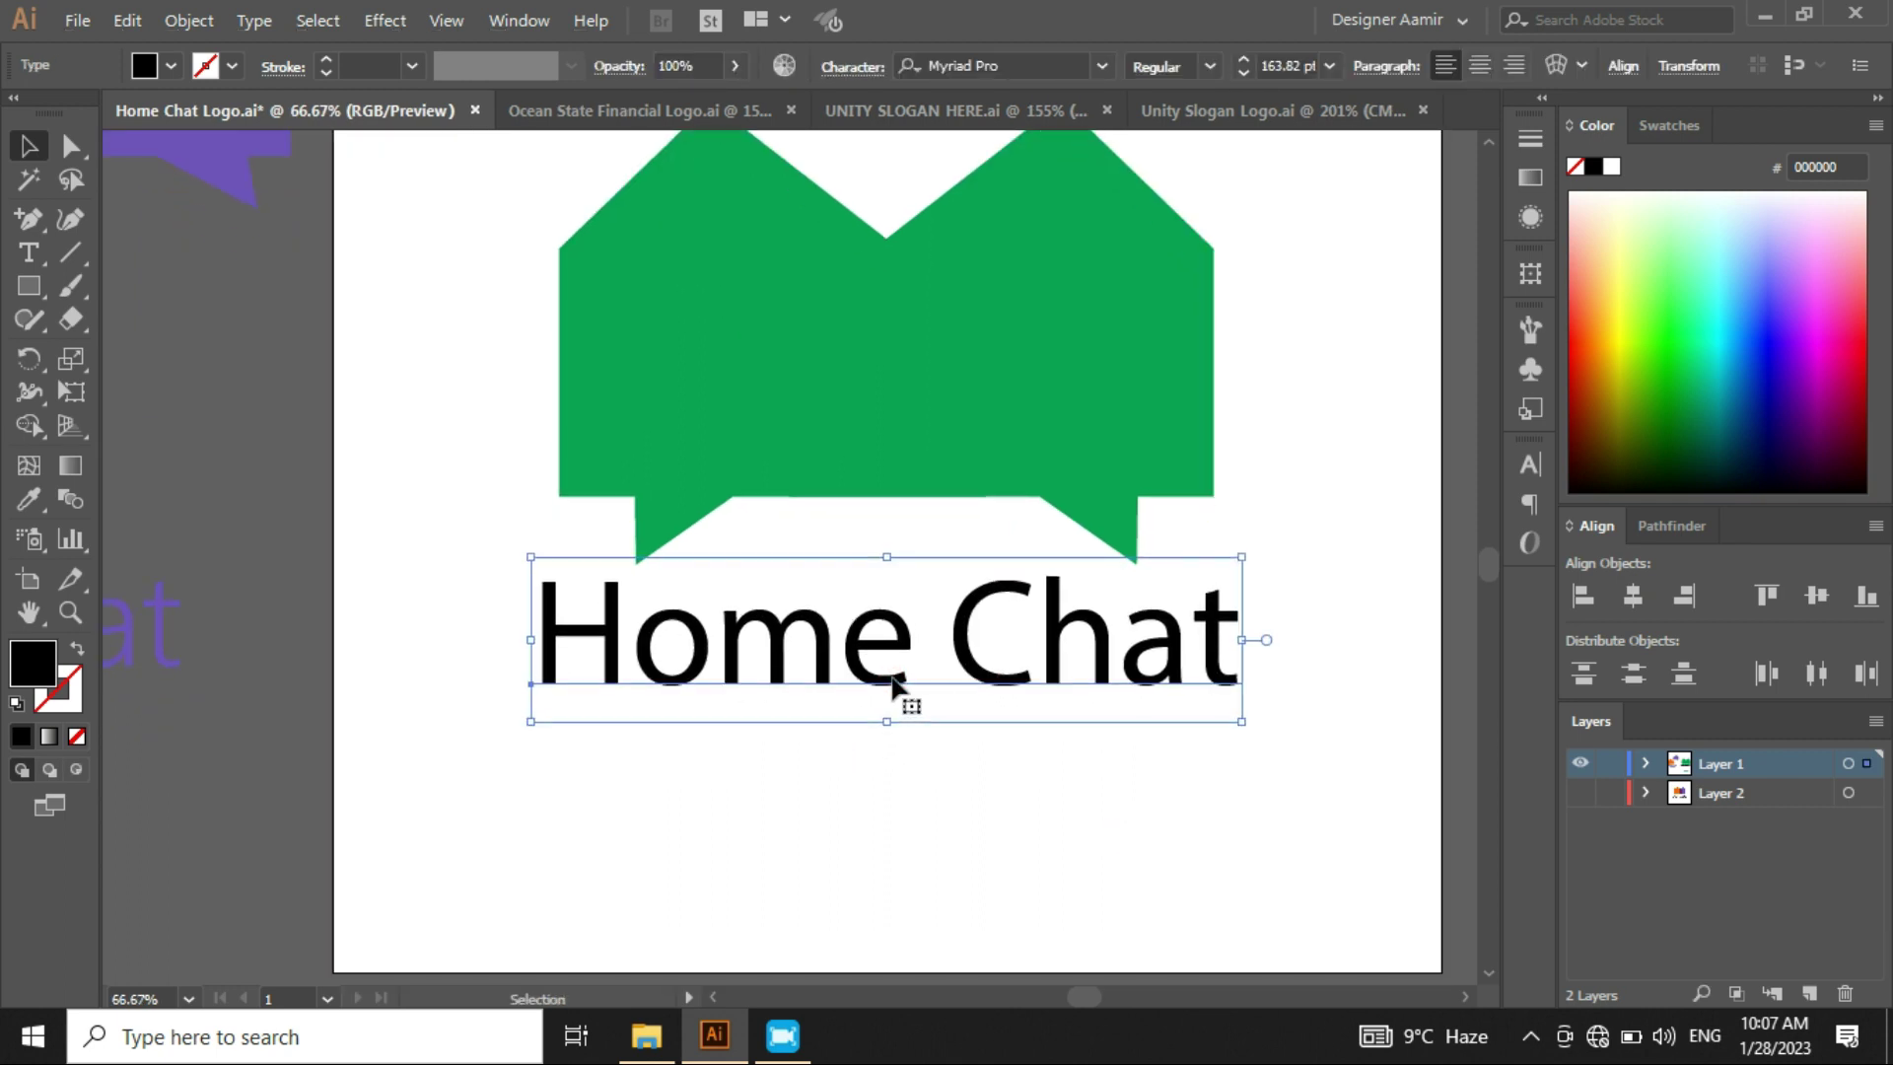
- Nudge the Home Chat text a little further down from the bubble tails and deselect it
key(Down)
key(Down)
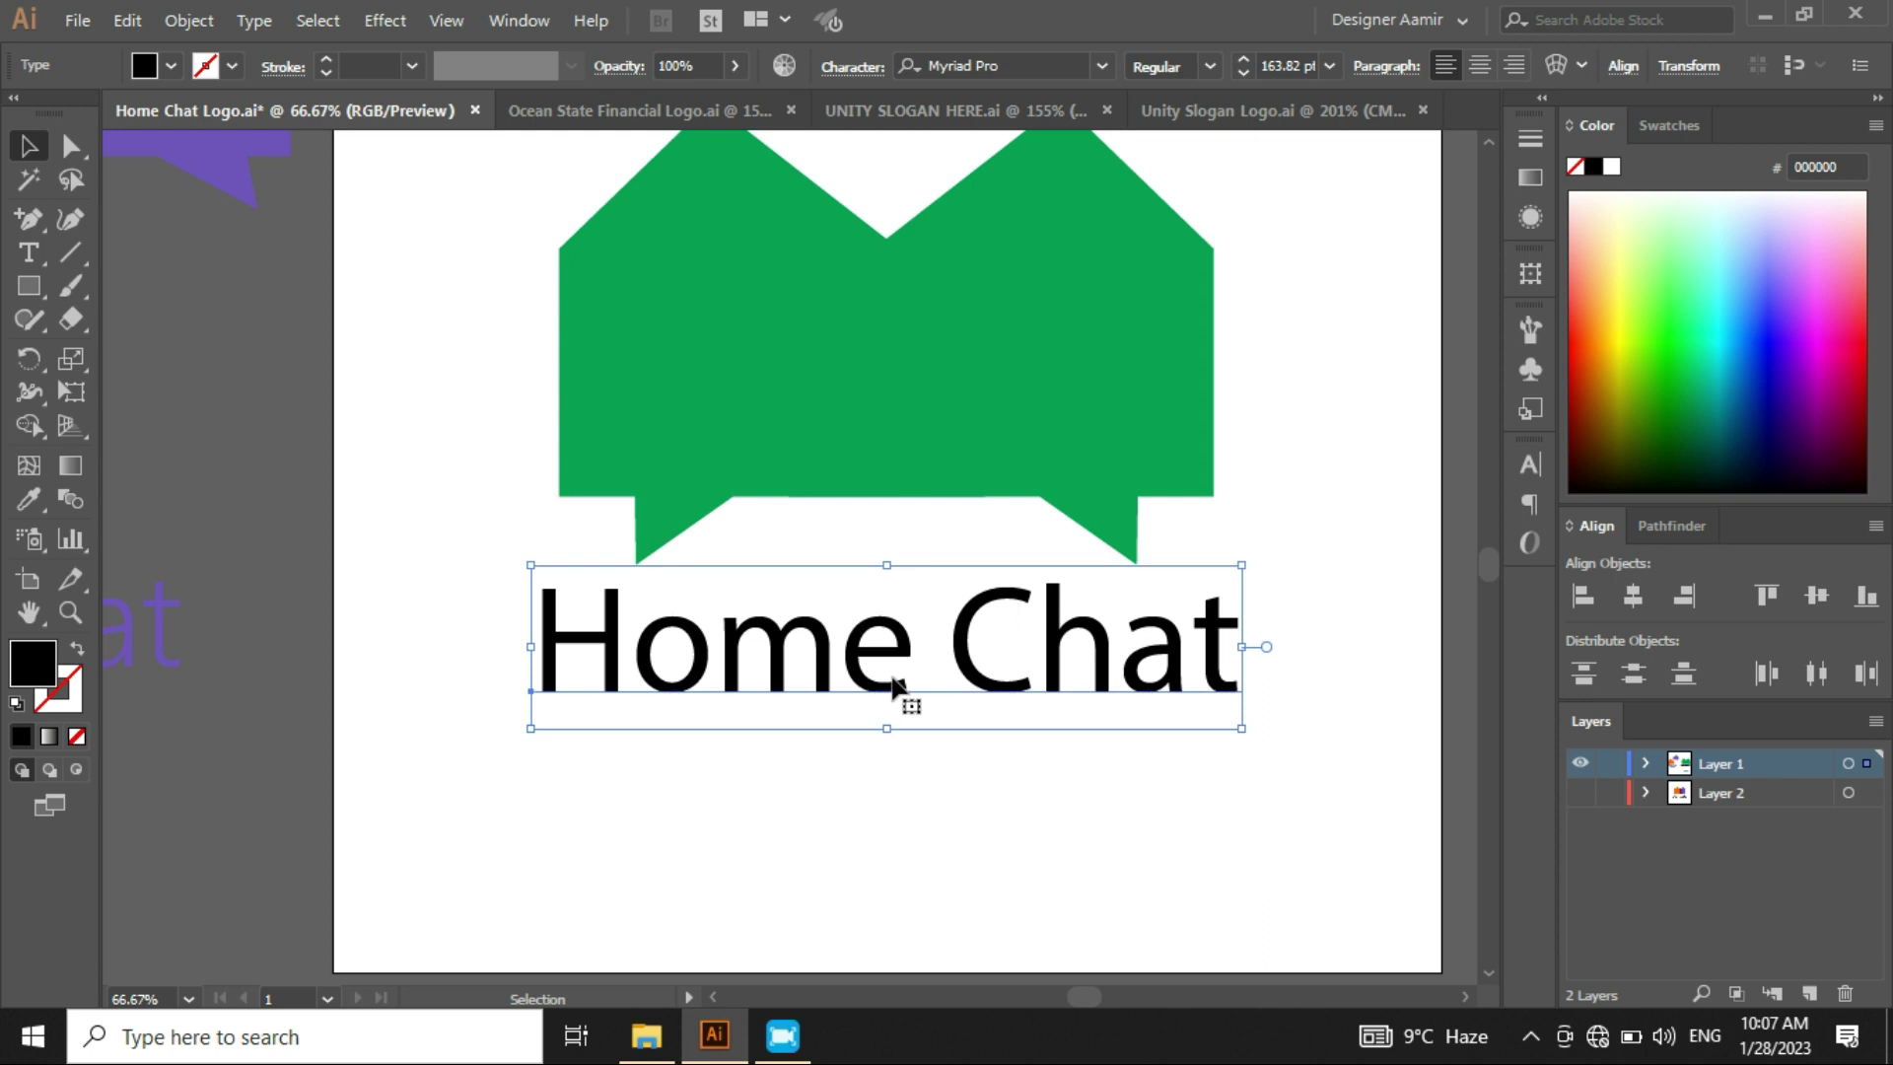
click(899, 800)
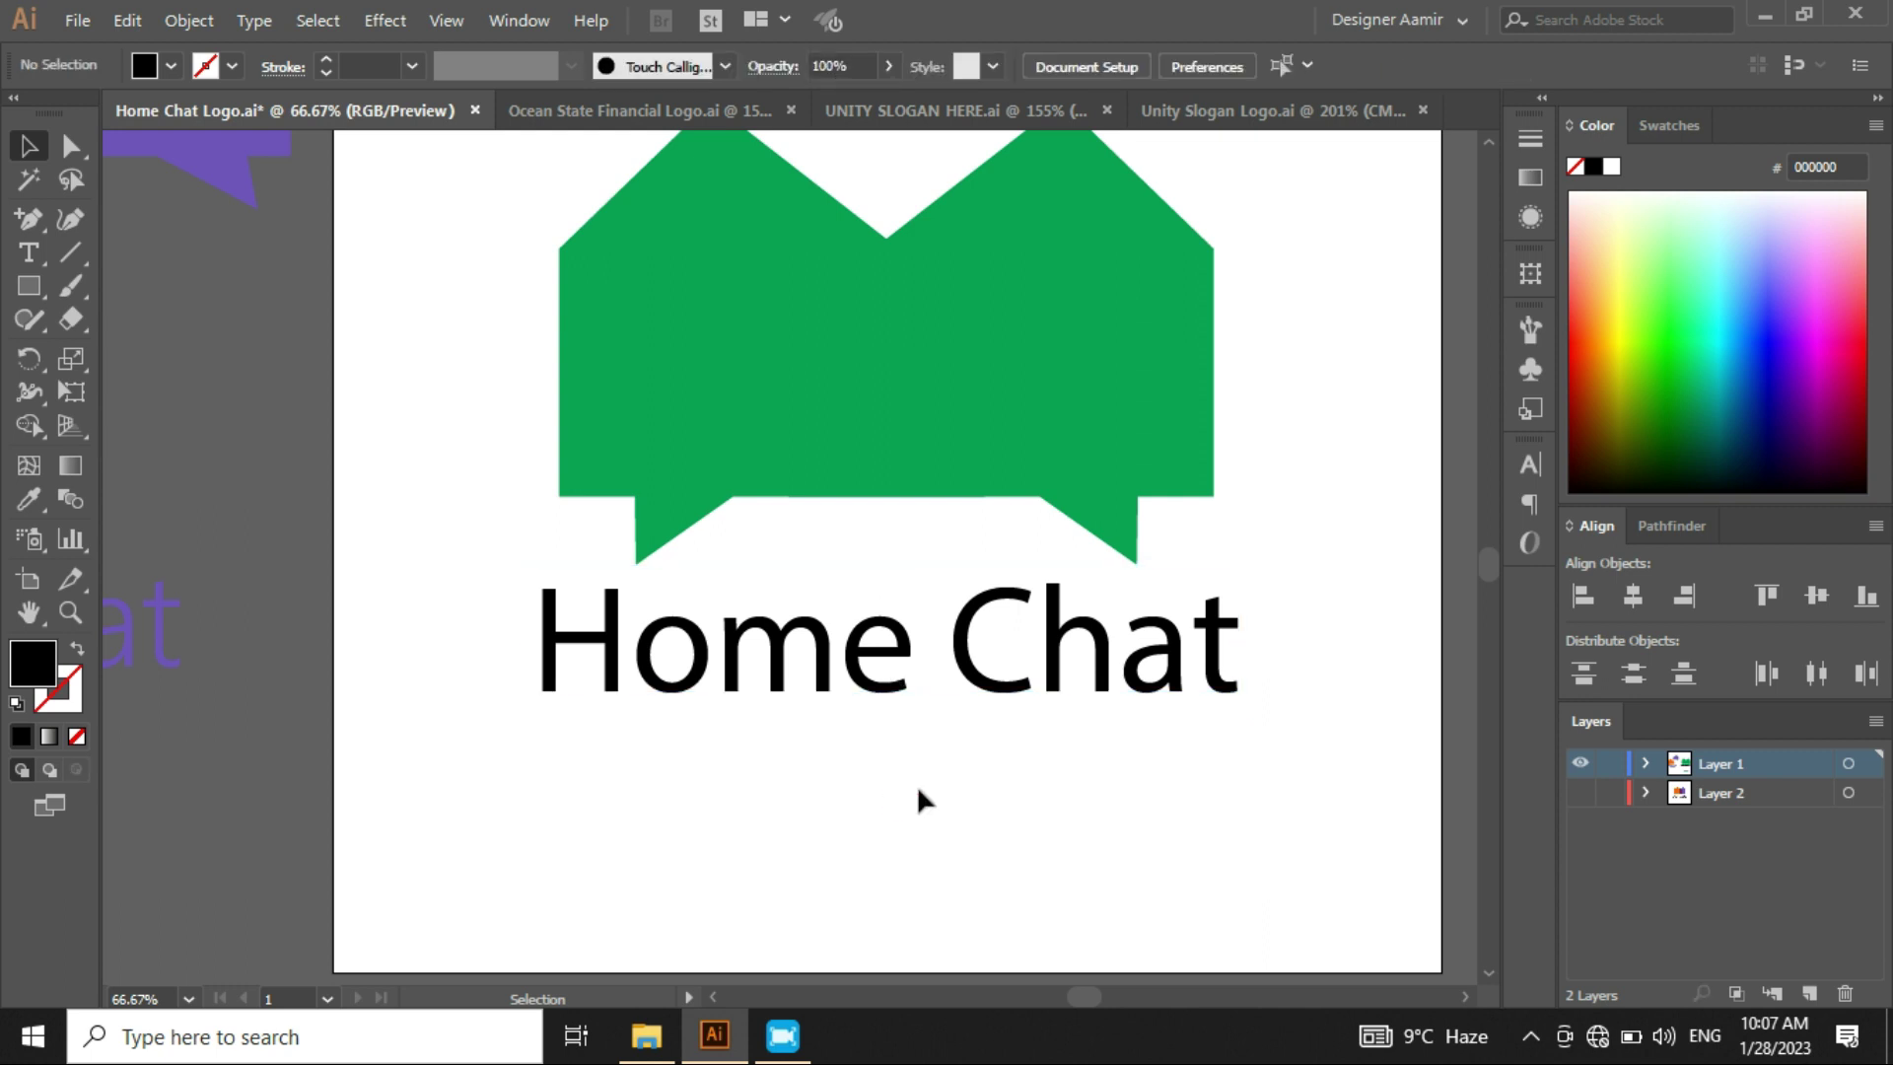
- Apply All Caps to the word Home in the Home Chat text
click(26, 253)
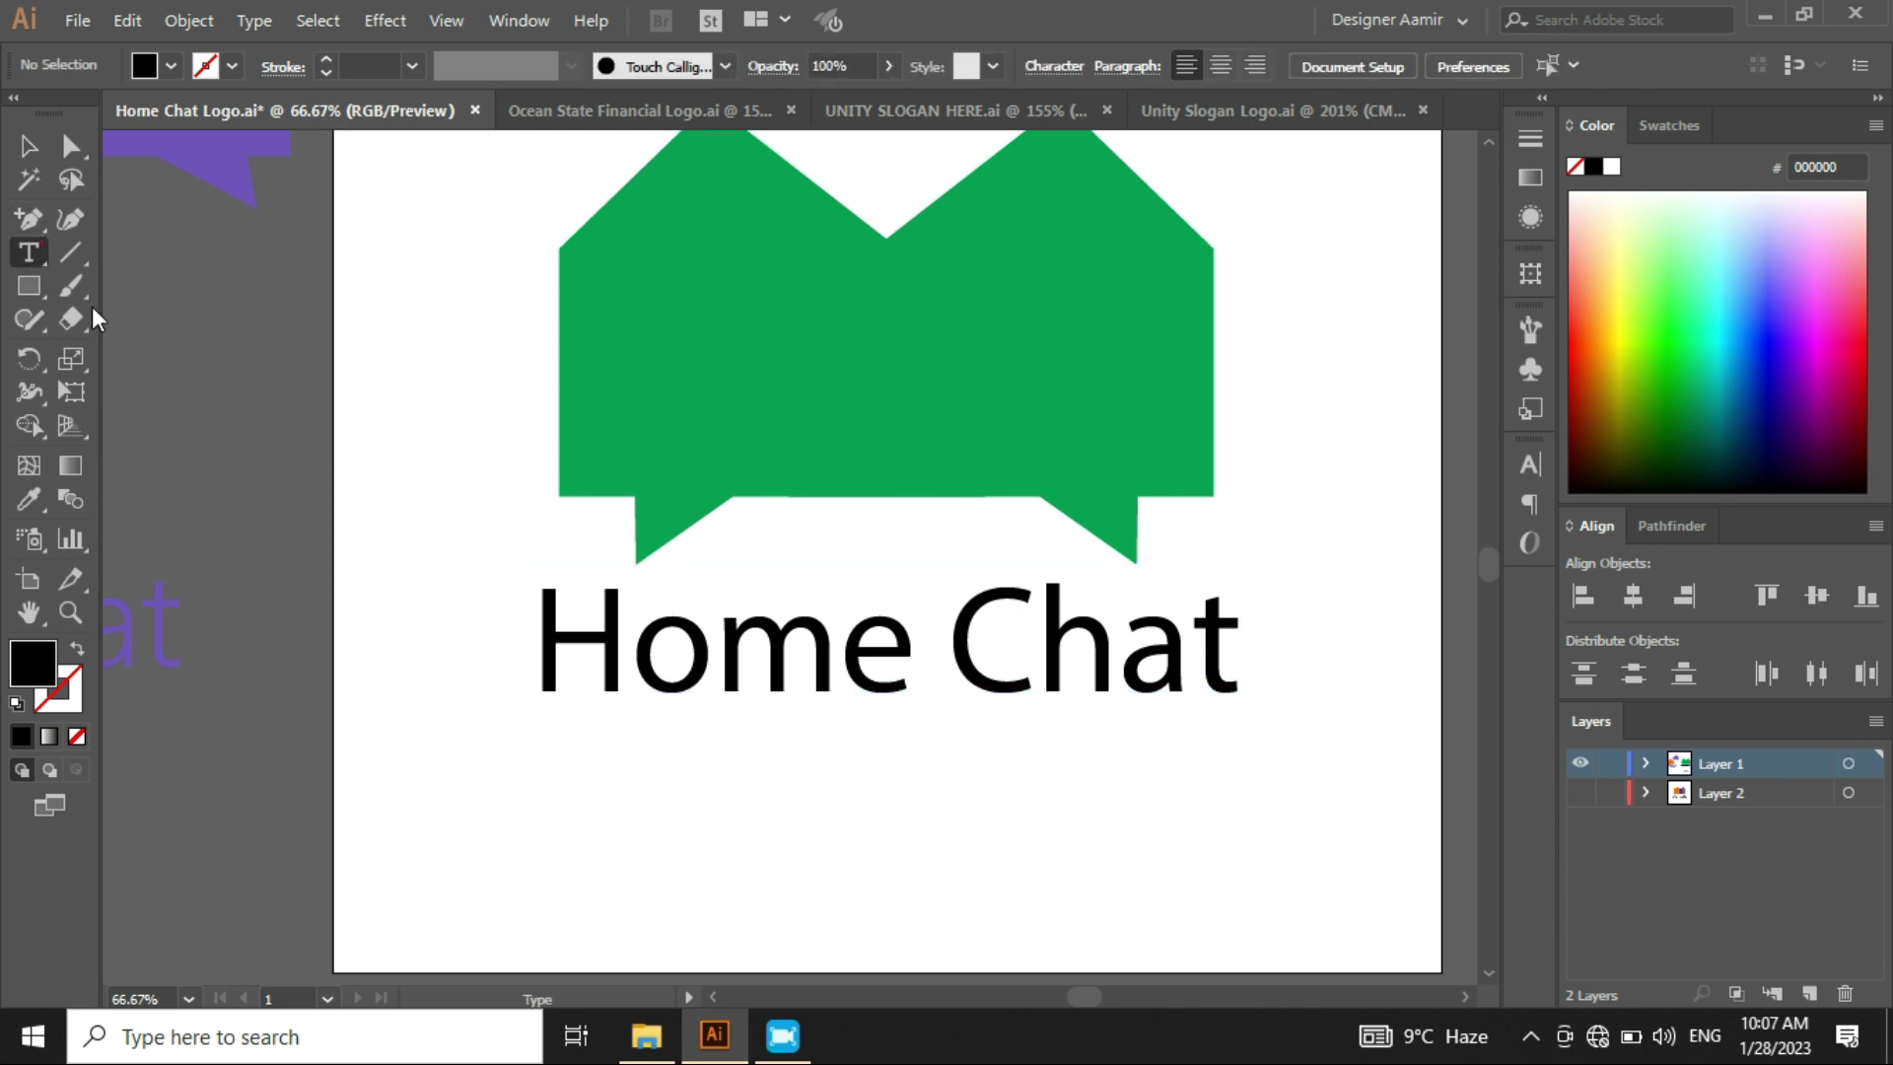
drag(542, 619, 908, 664)
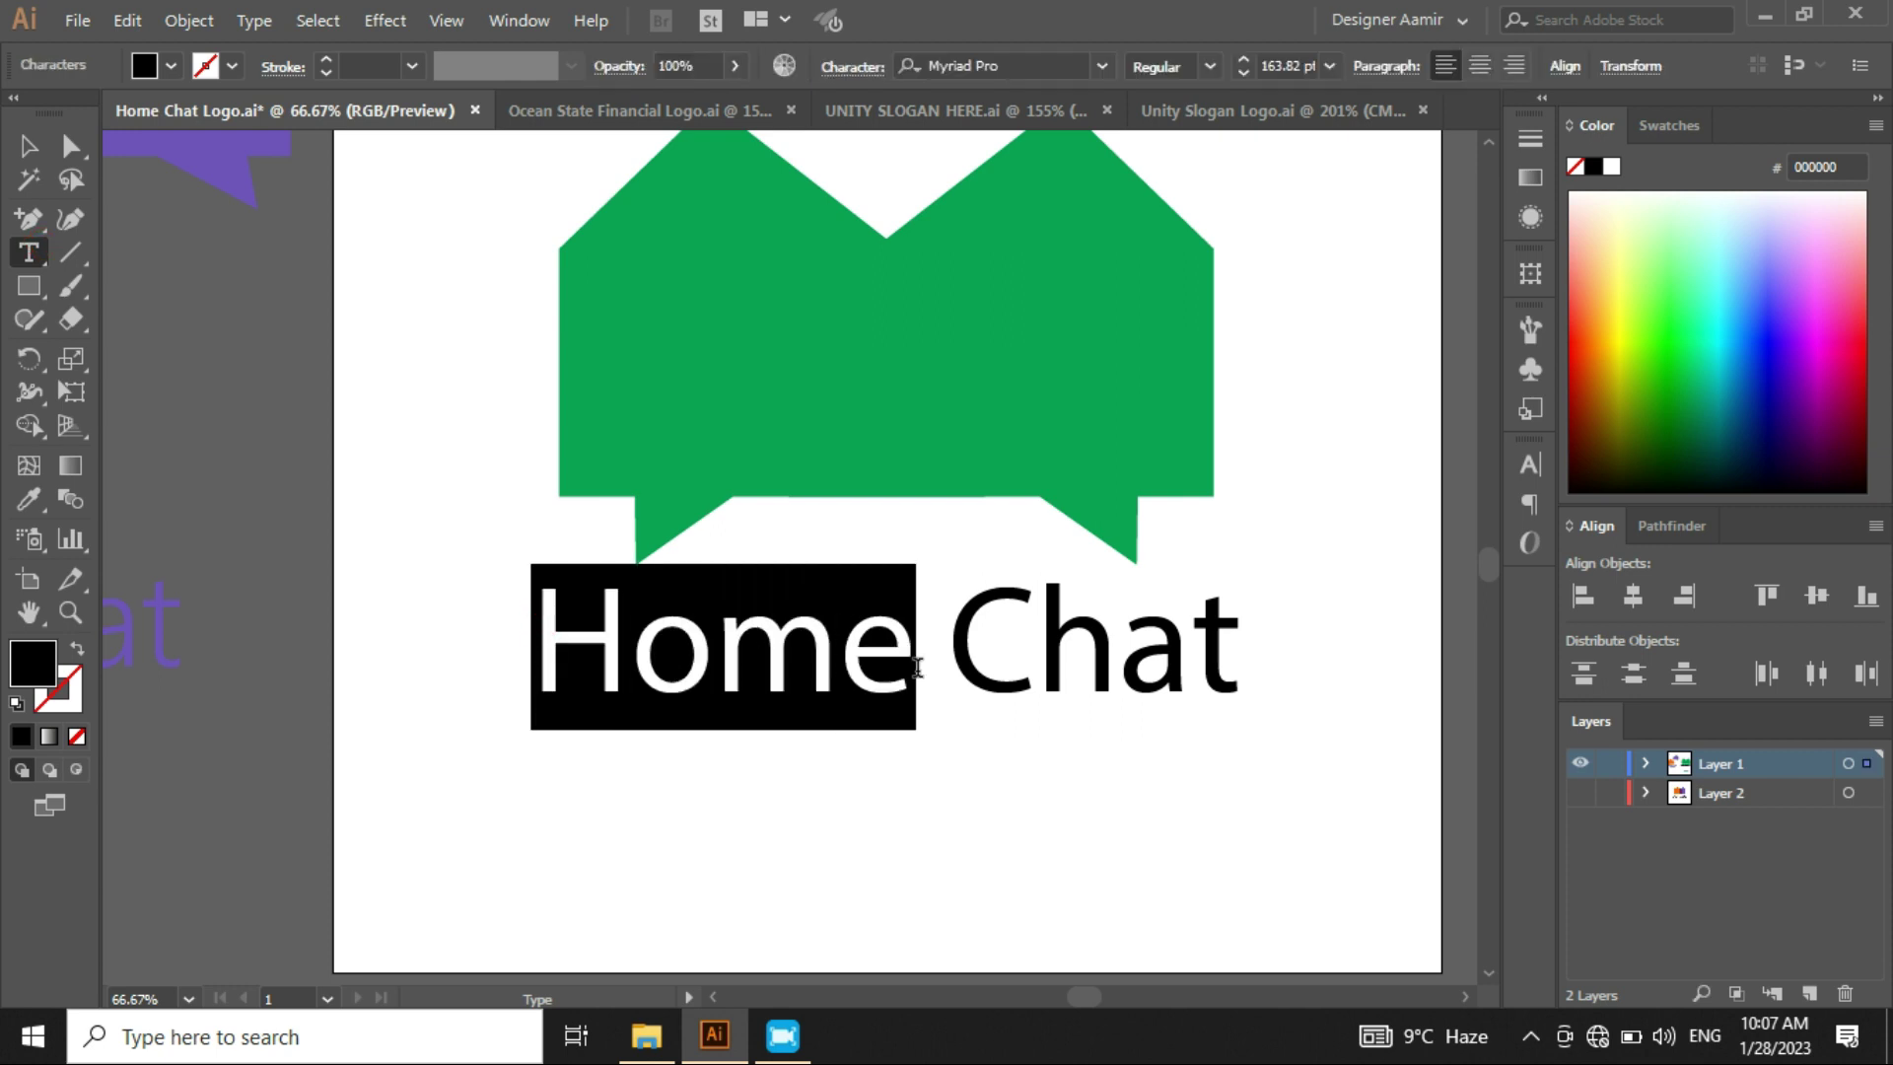
click(1528, 467)
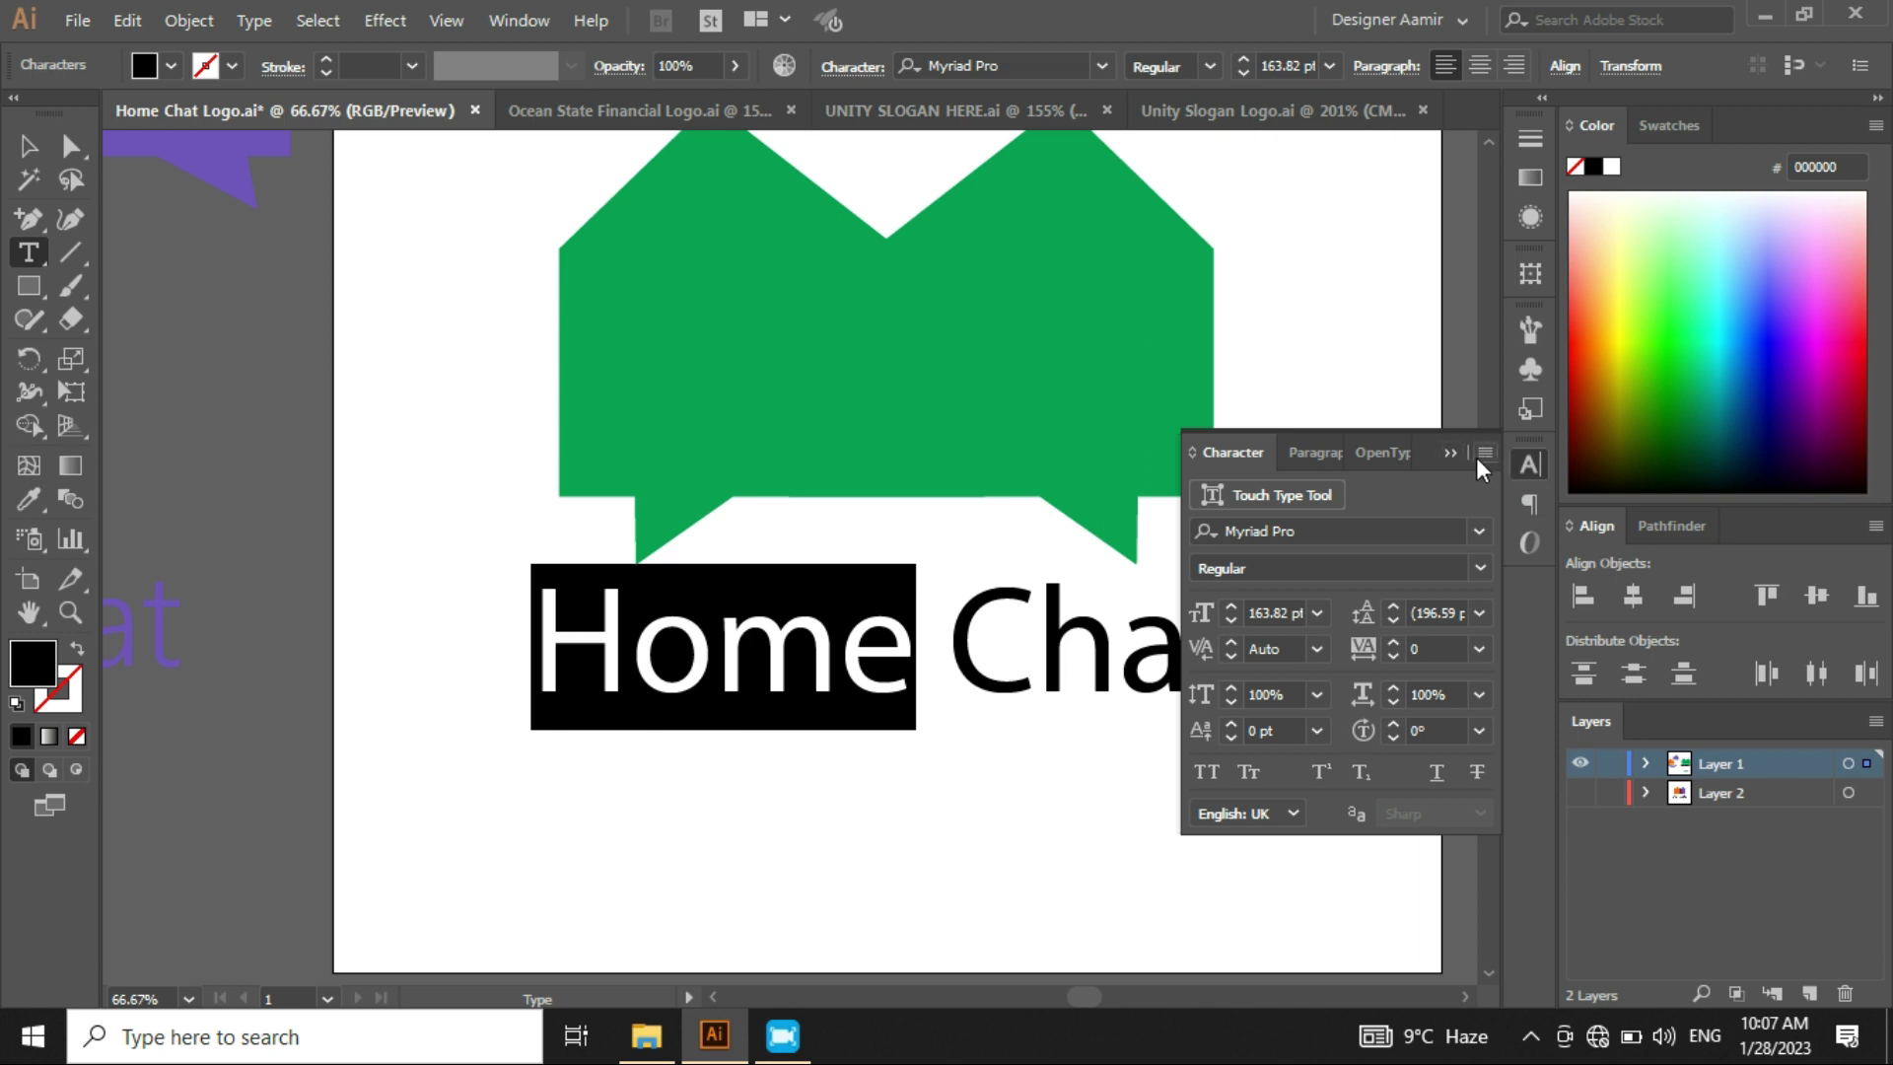
click(1485, 453)
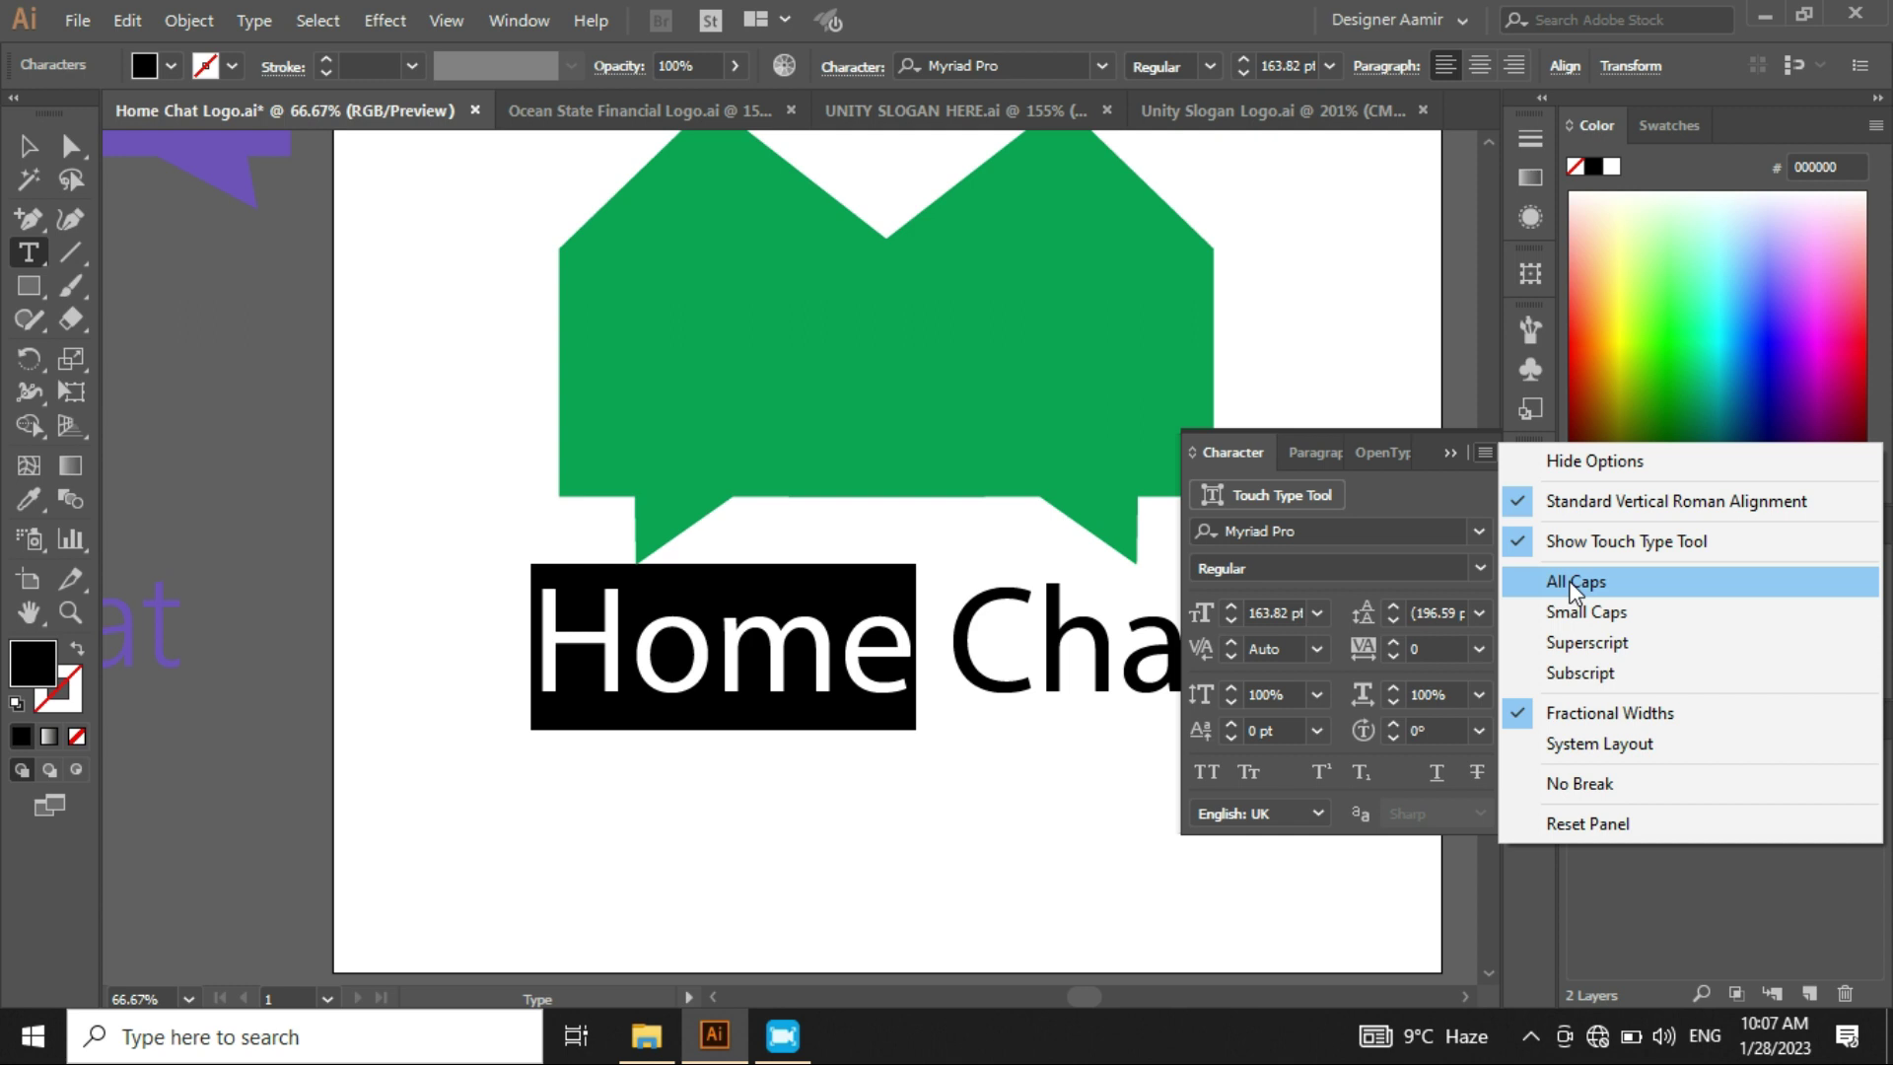
click(1571, 582)
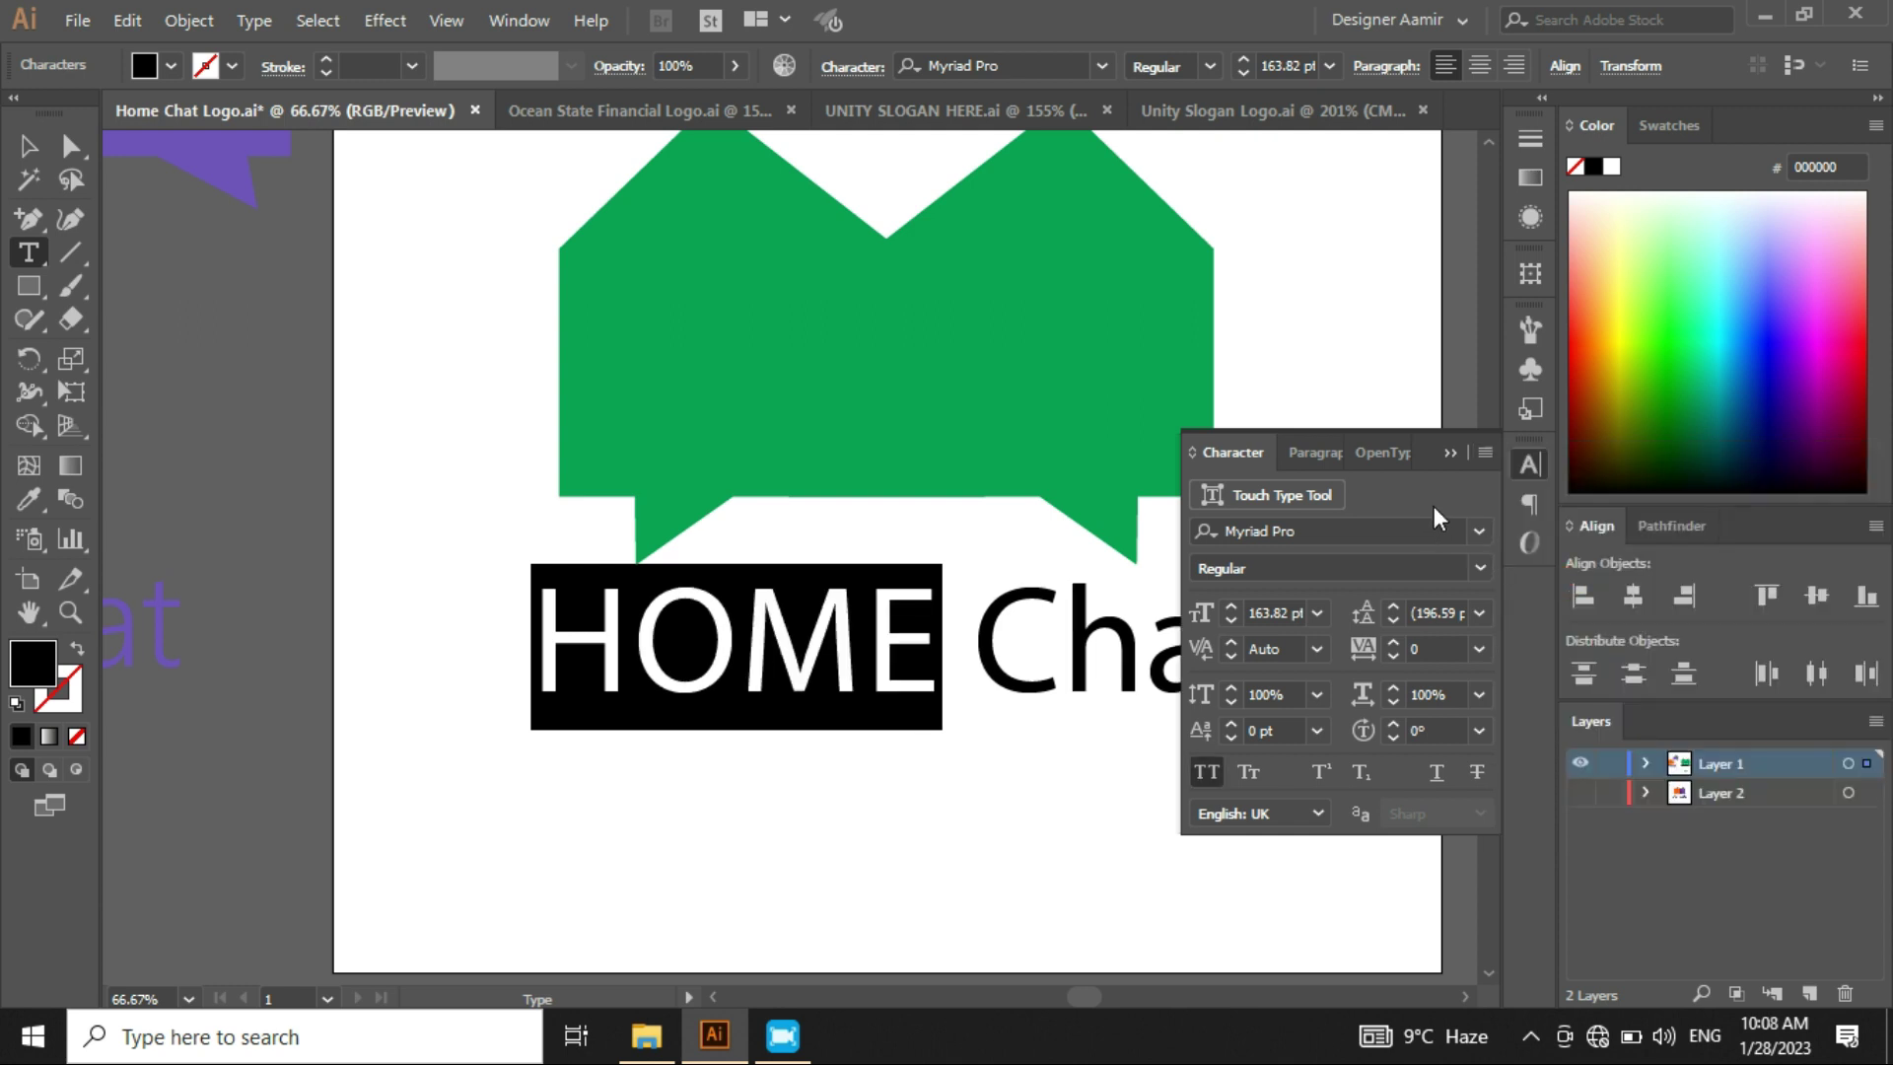
- Browse through the font families and set the word HOME in Report Bold
click(1324, 530)
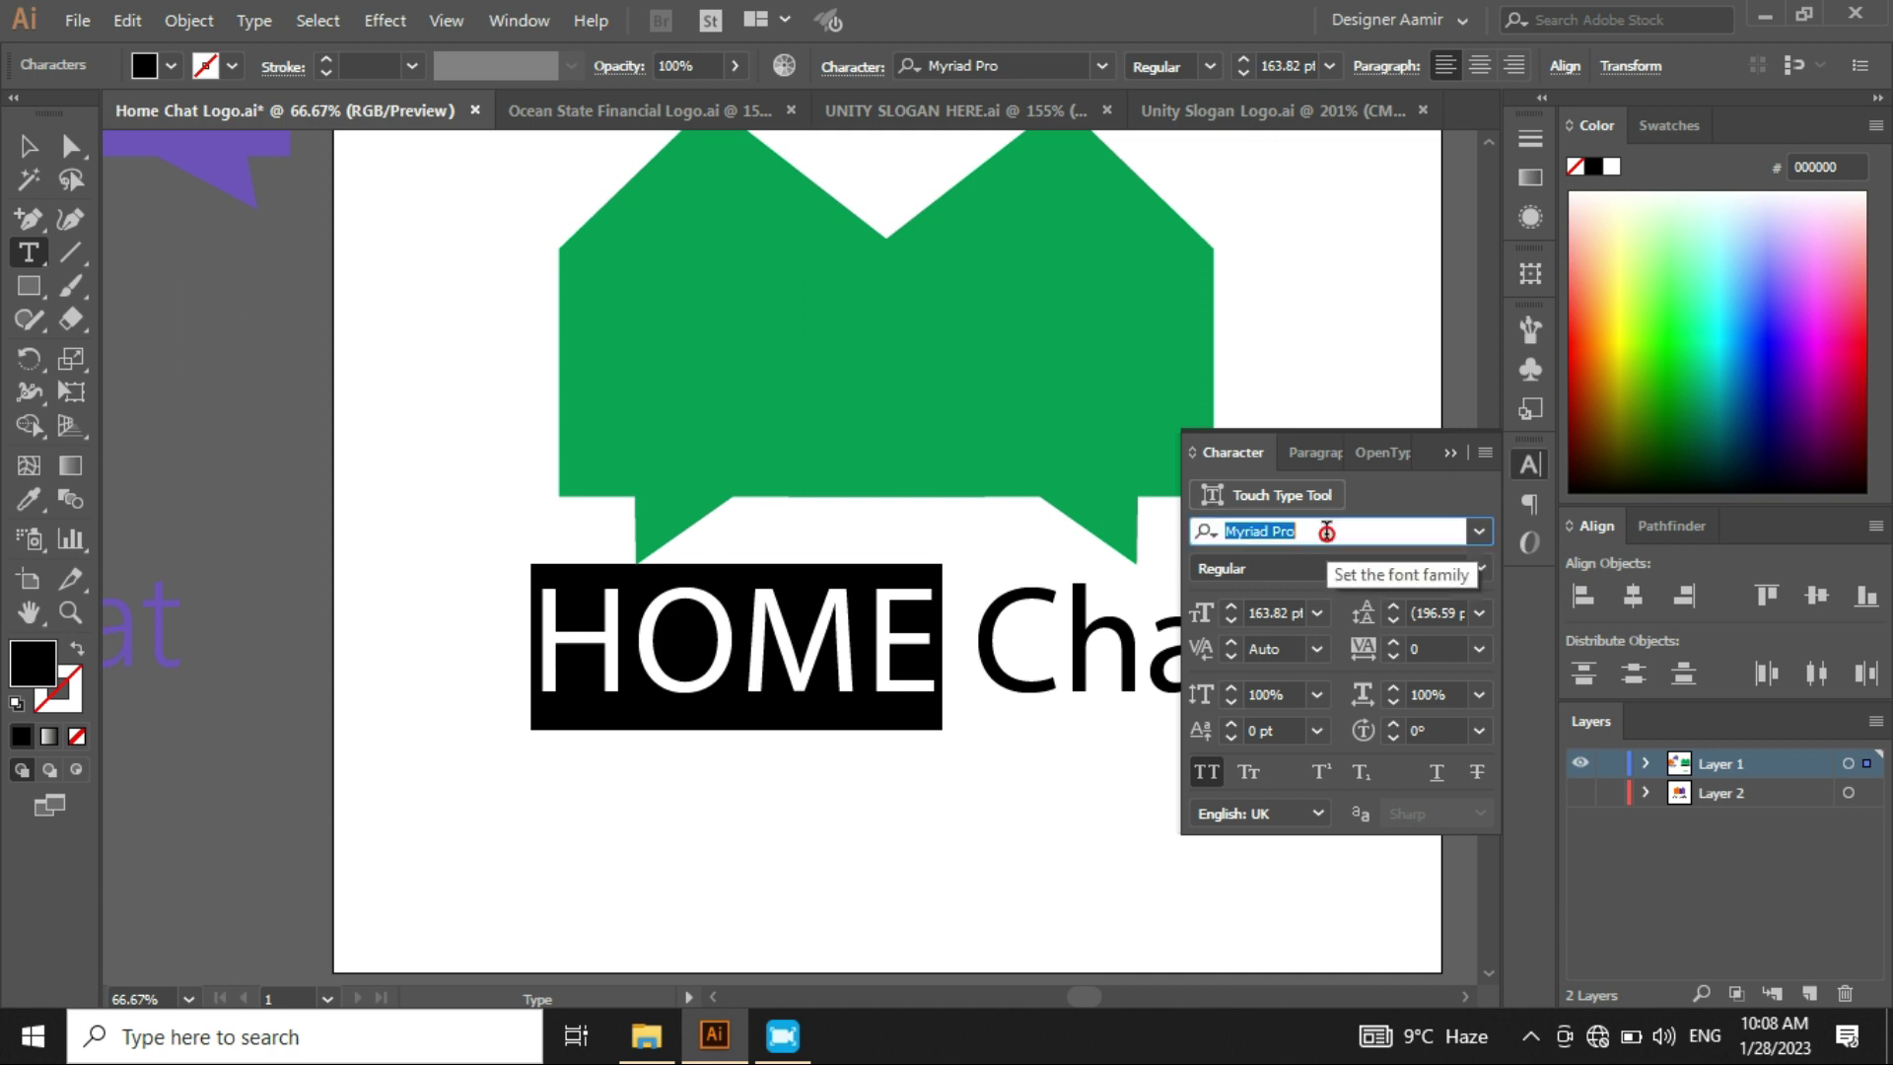
key(Down)
key(Down)
key(Down)
key(Down)
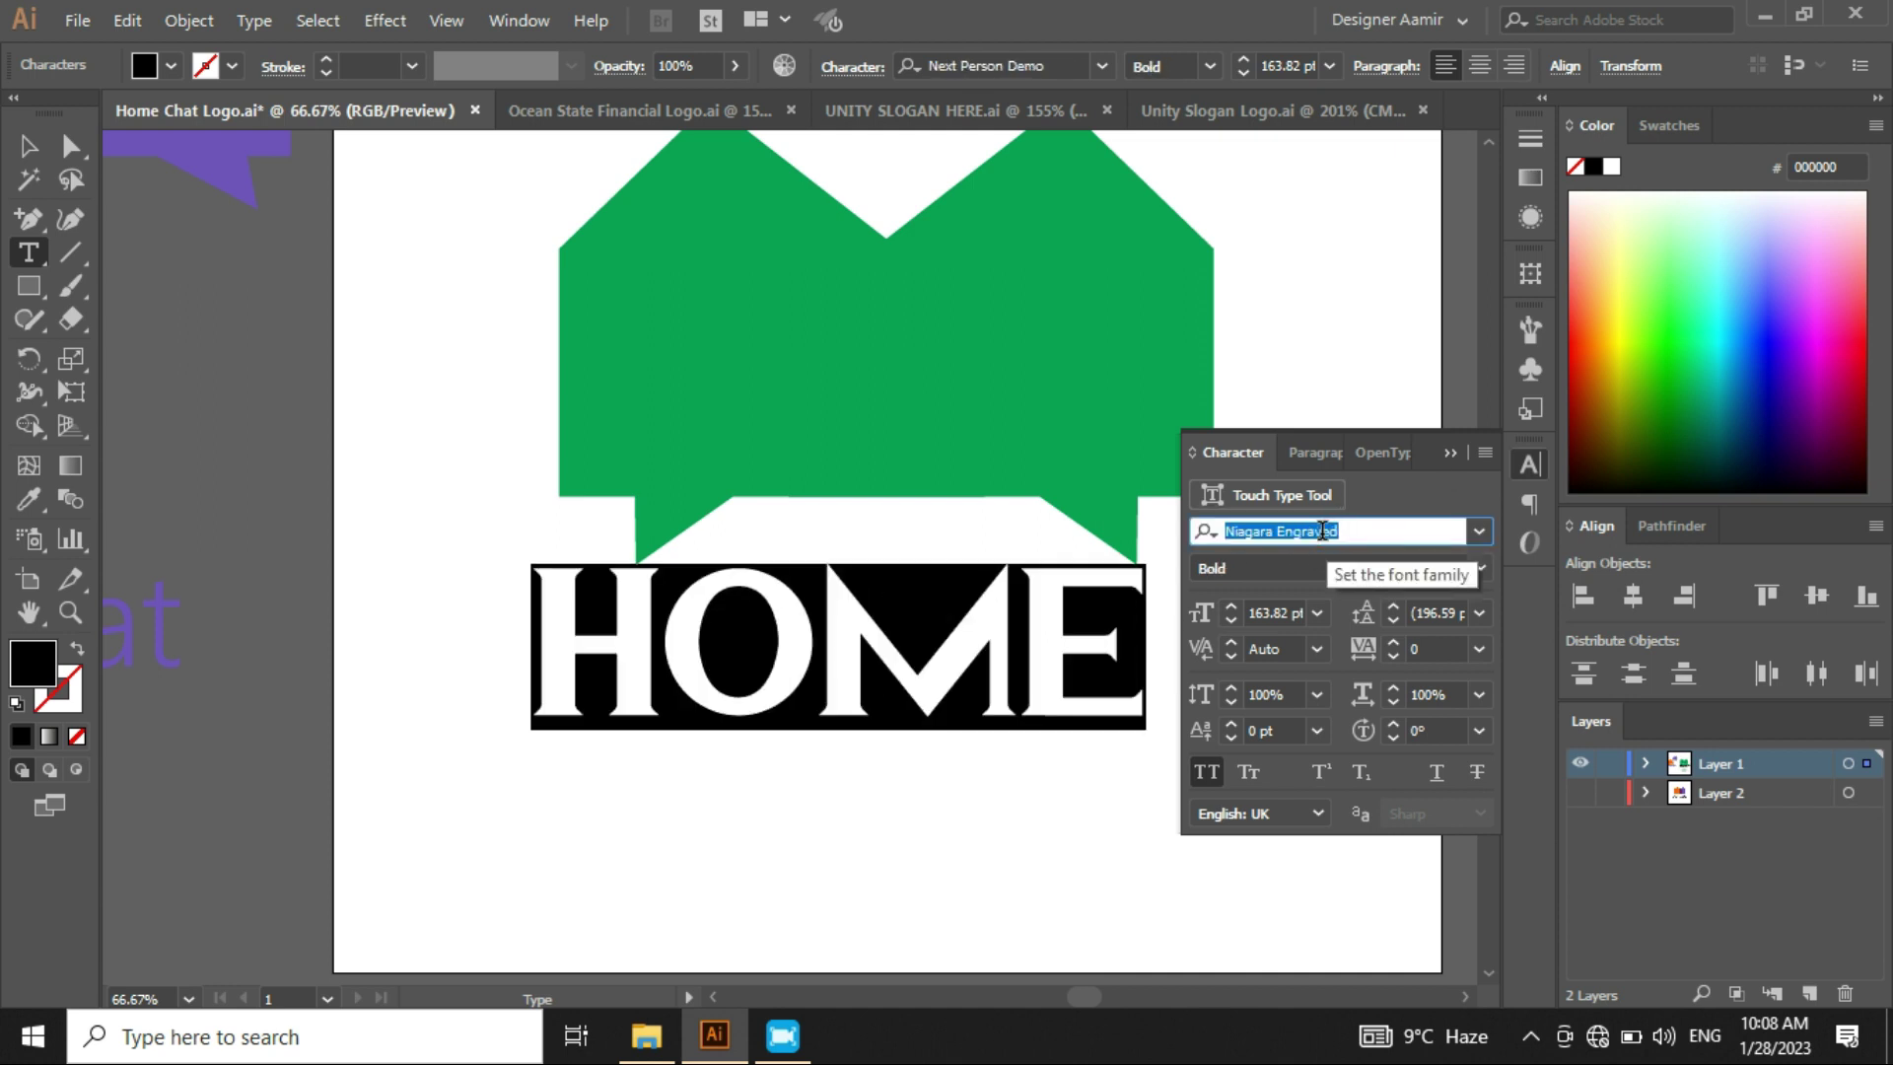
key(Down)
key(Down)
key(Down)
key(Down)
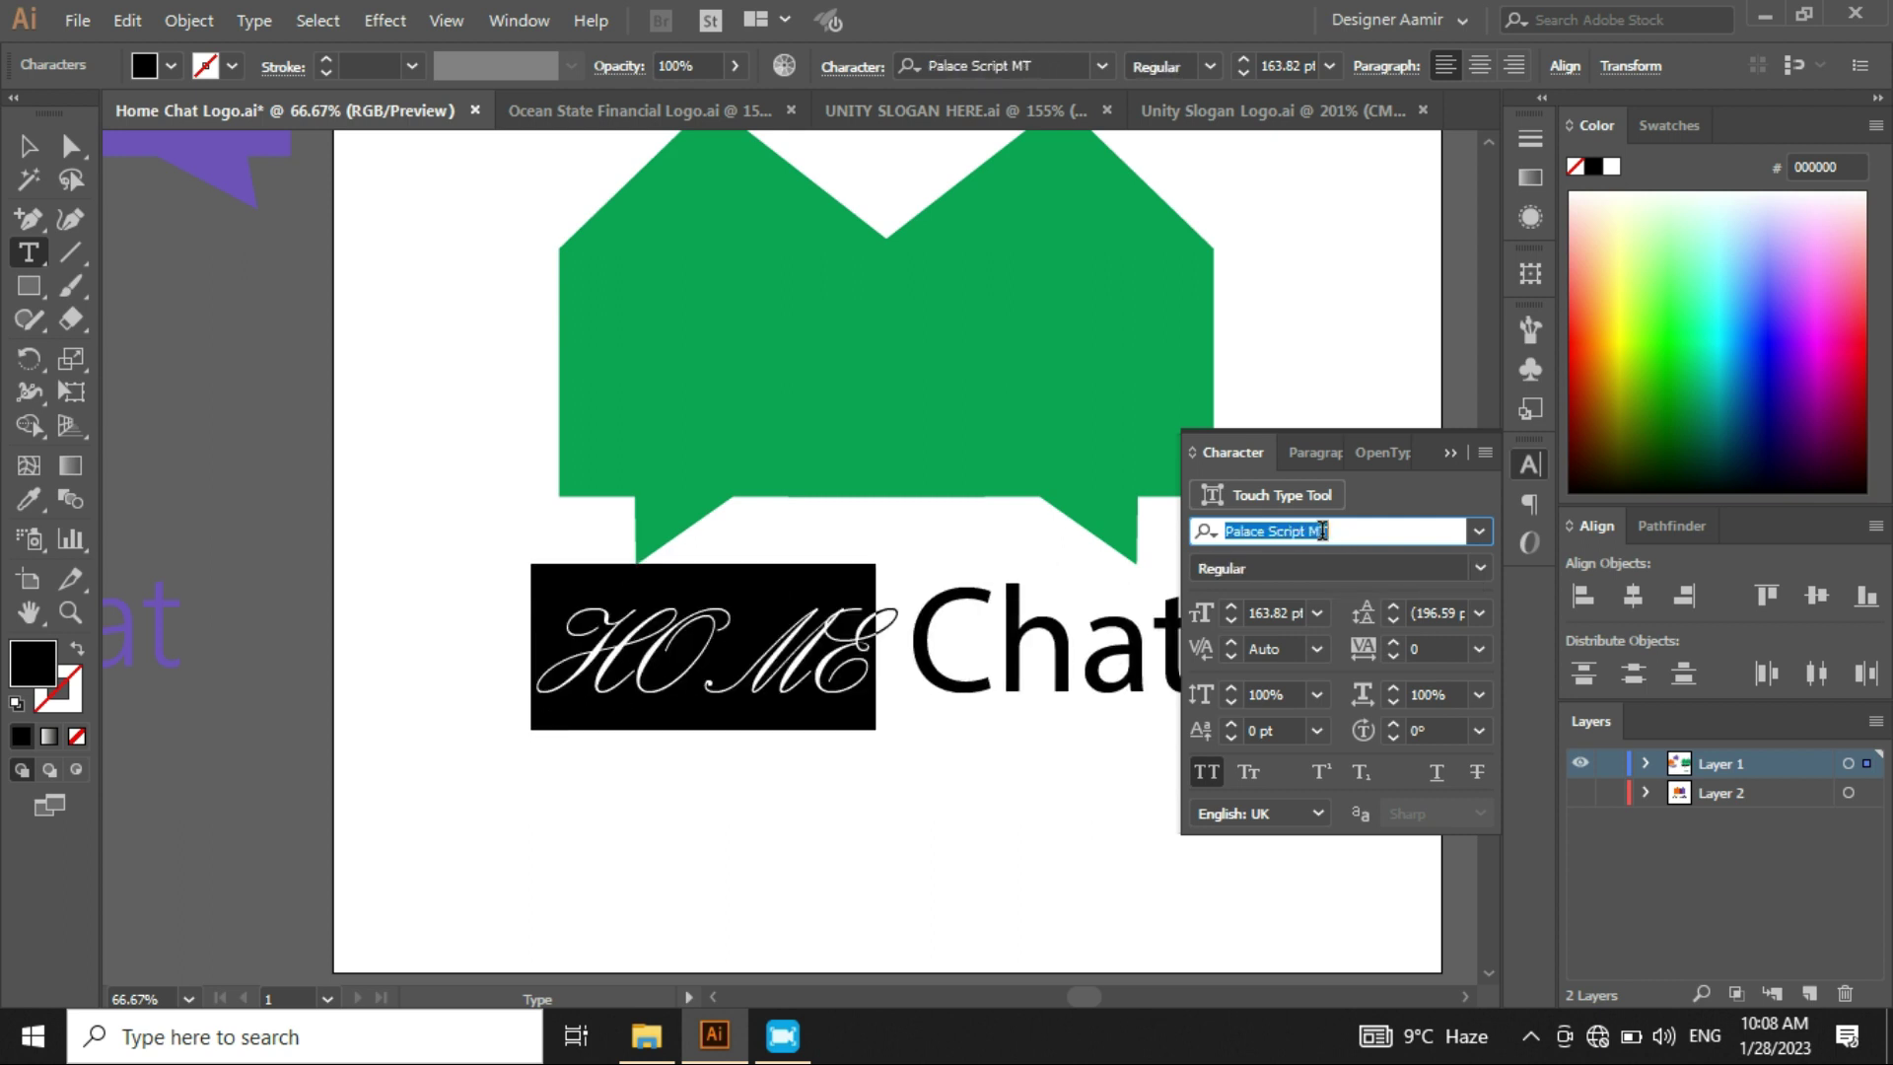
key(Down)
key(Down)
key(Down)
key(Down)
key(Down)
key(Down)
key(Down)
key(Down)
key(Down)
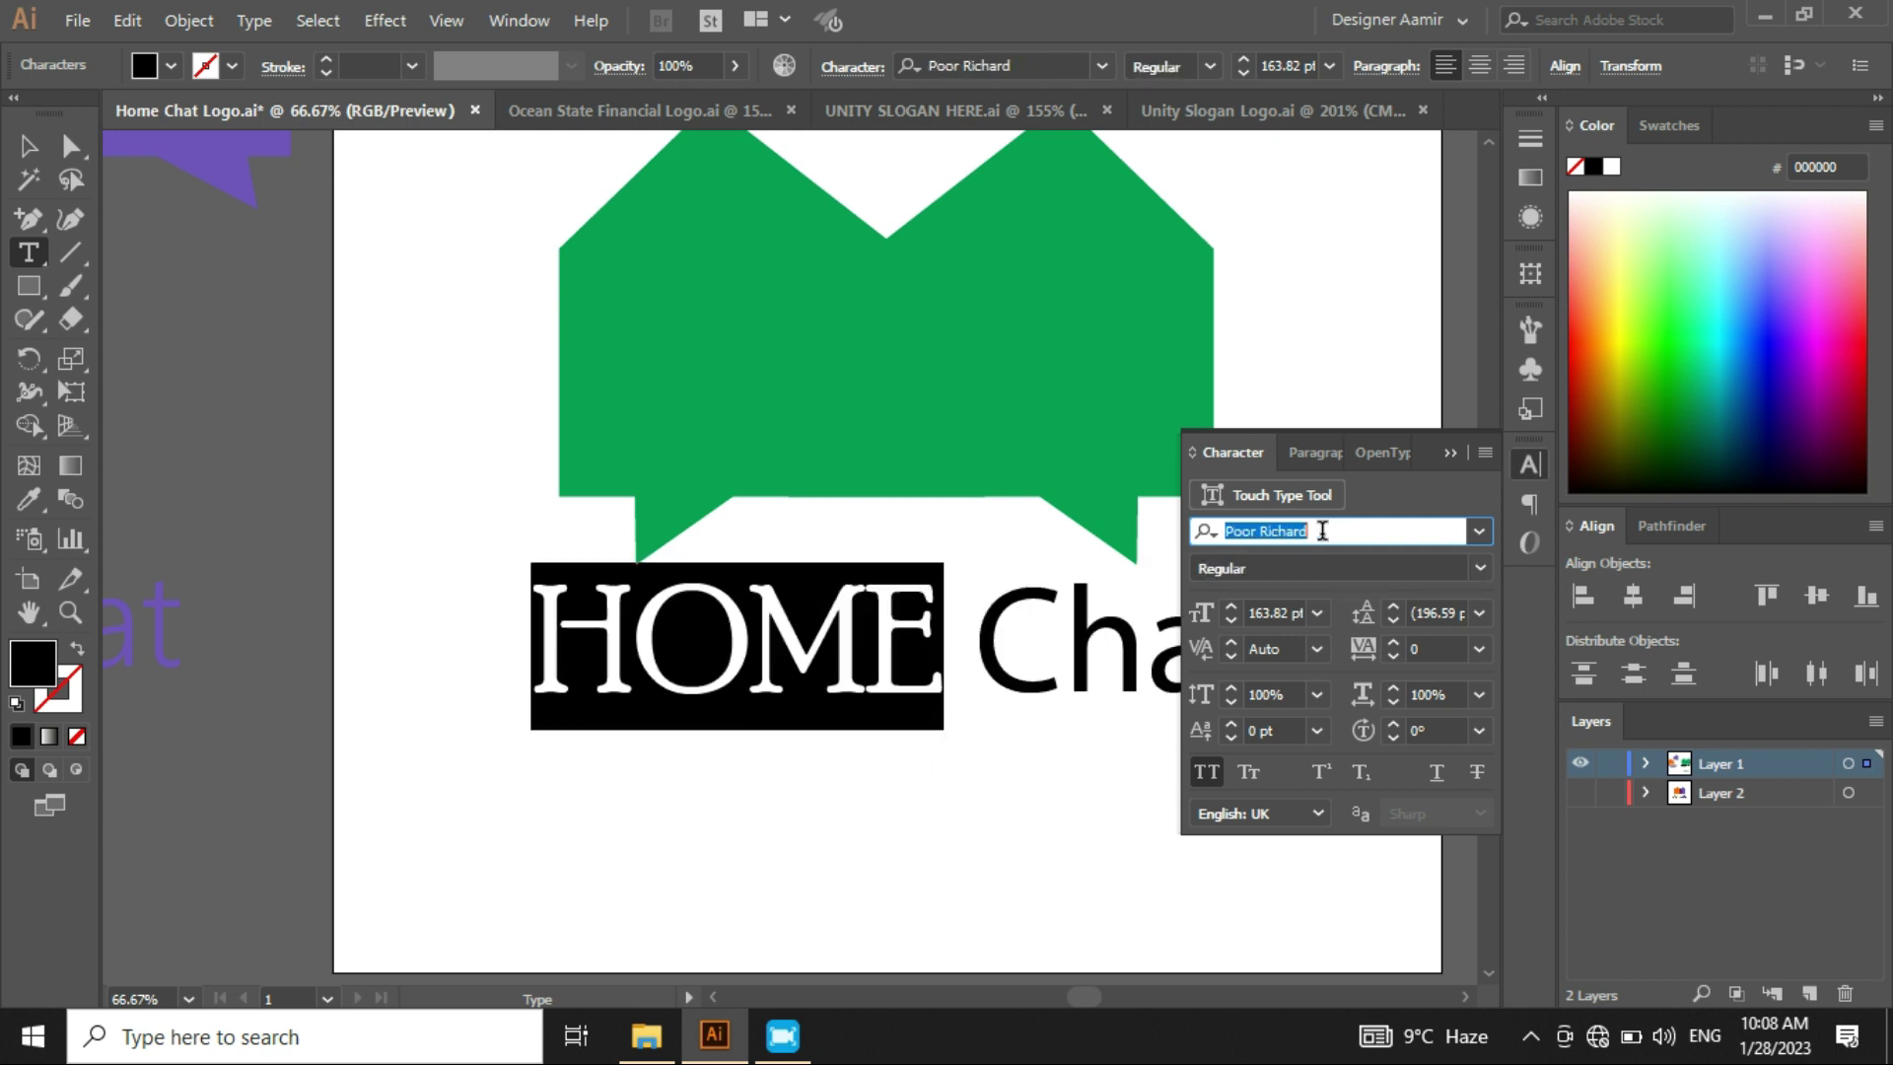
key(Up)
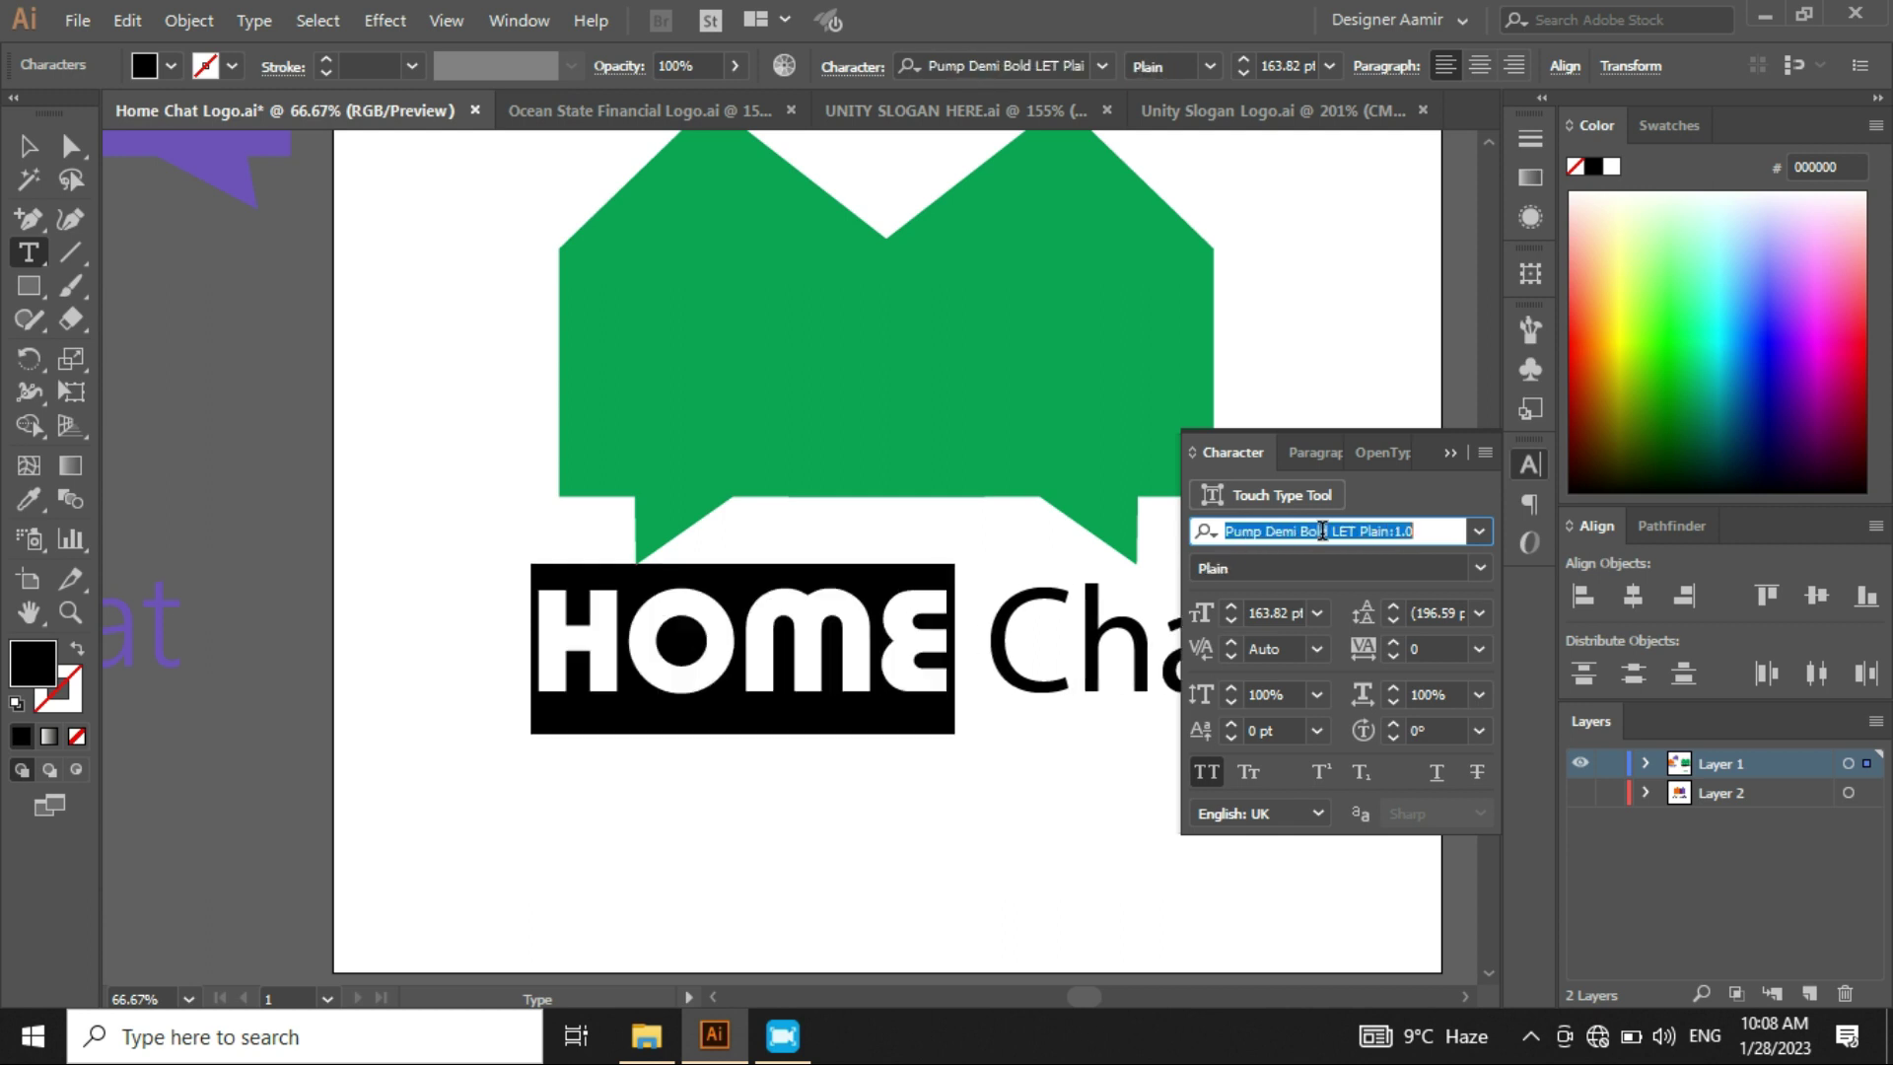
key(Down)
key(Down)
key(Down)
key(Down)
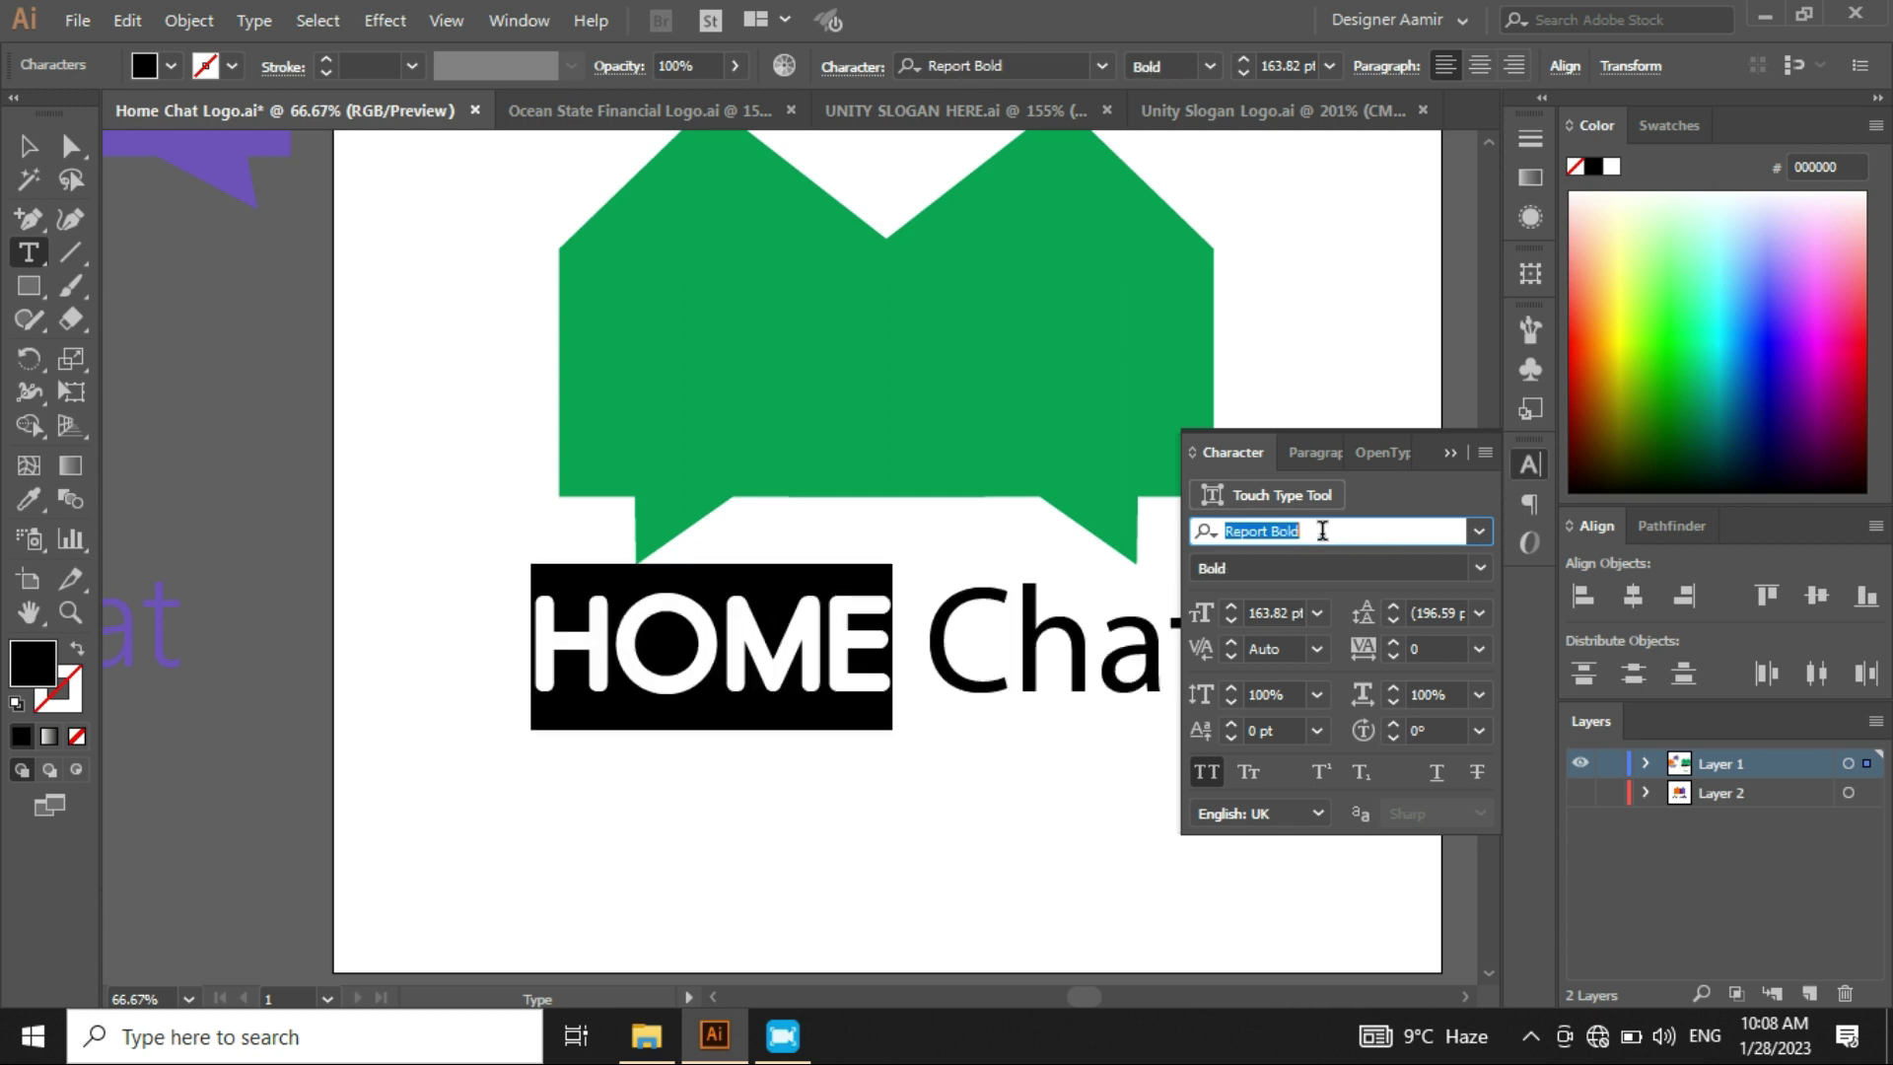
key(Up)
click(1478, 568)
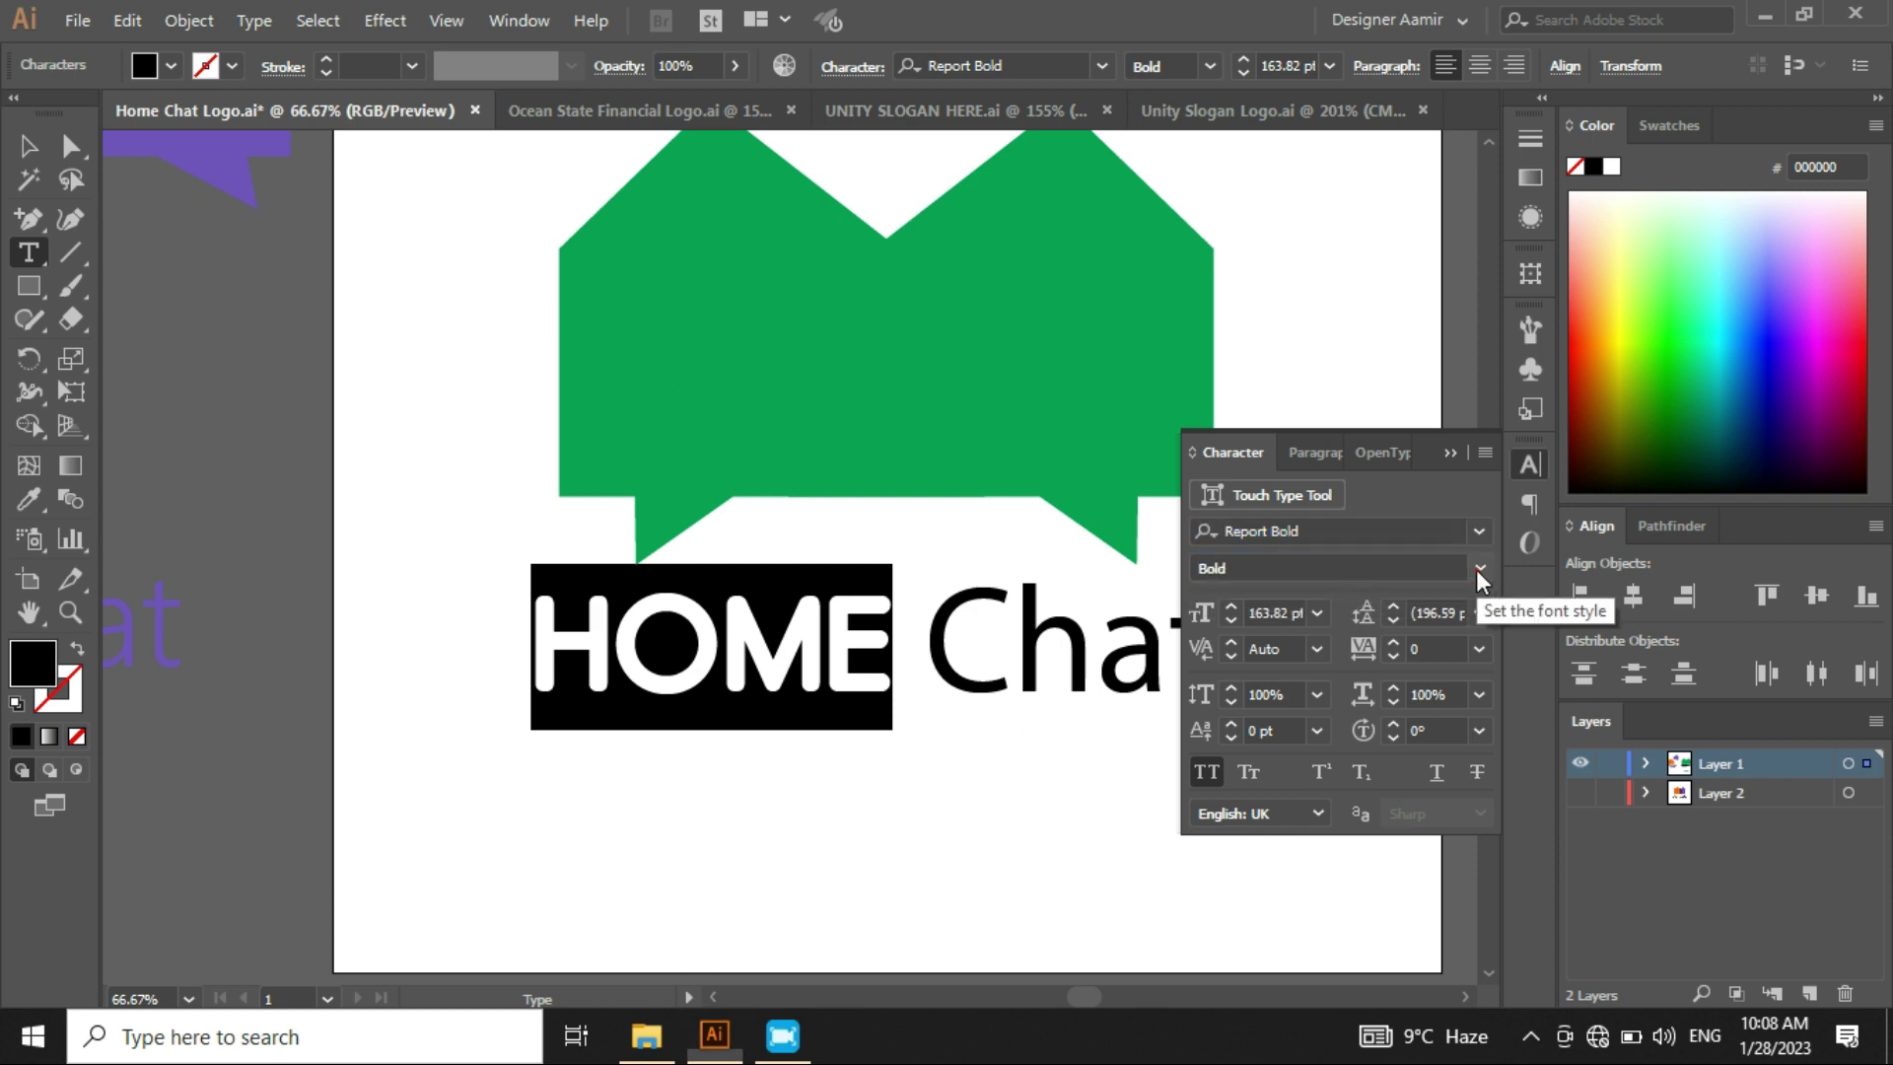
- Set the font size of the word HOME to 160 pt
click(1290, 612)
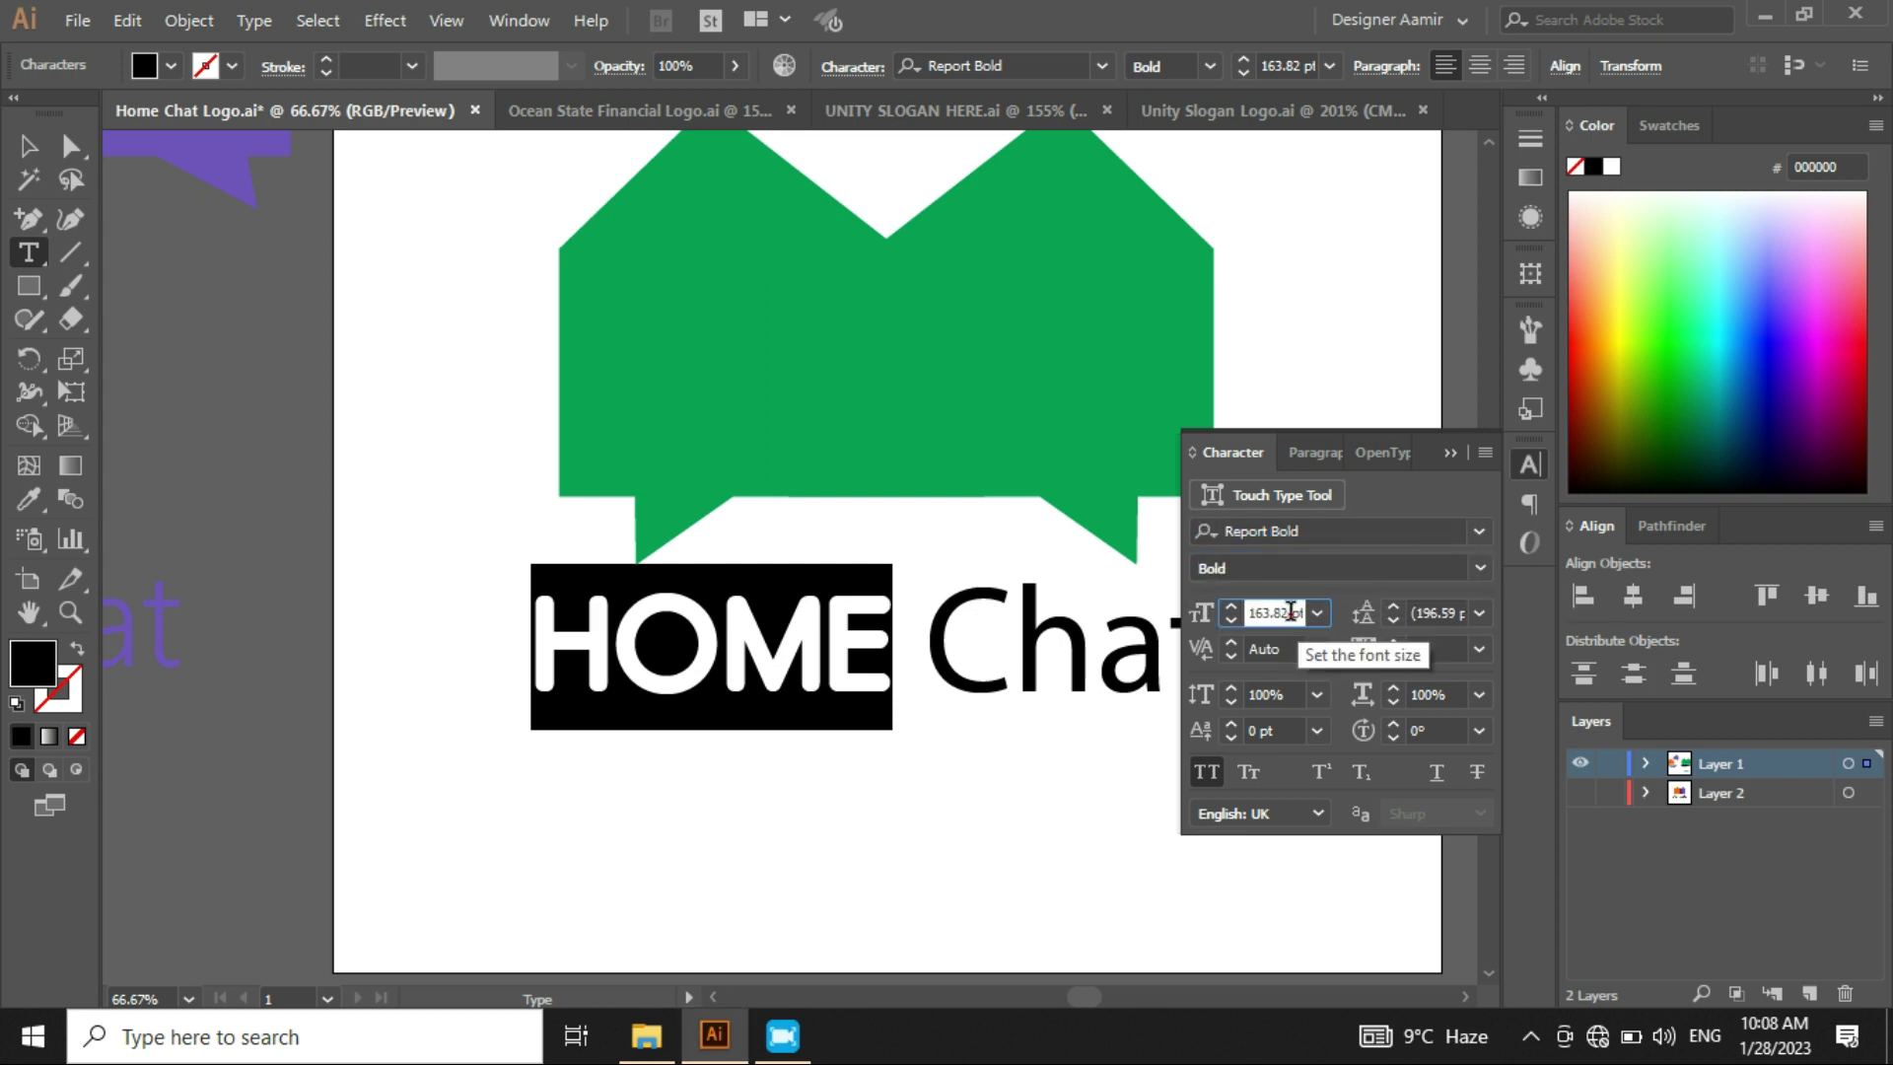
click(1291, 612)
text(160)
key(Return)
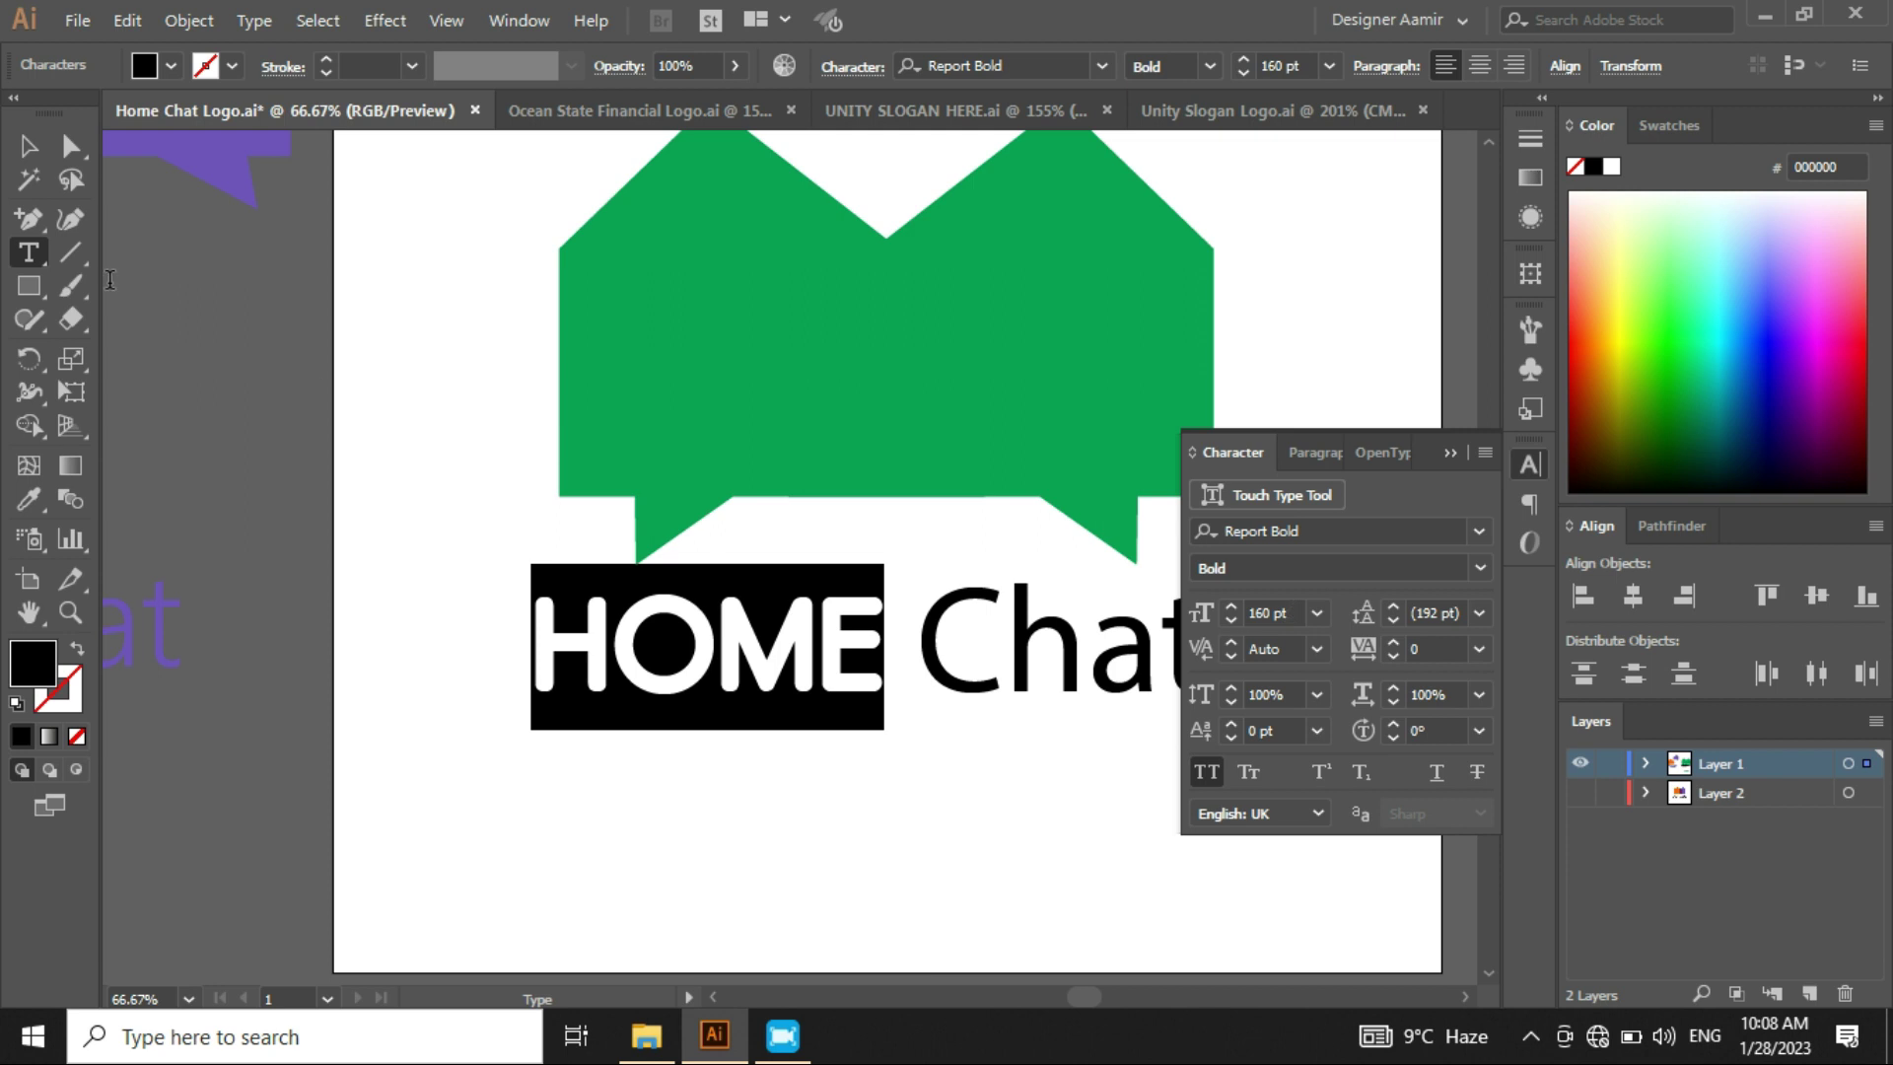
- Centre the HOME Chat text horizontally on the artboard and deselect it
click(28, 146)
click(1530, 464)
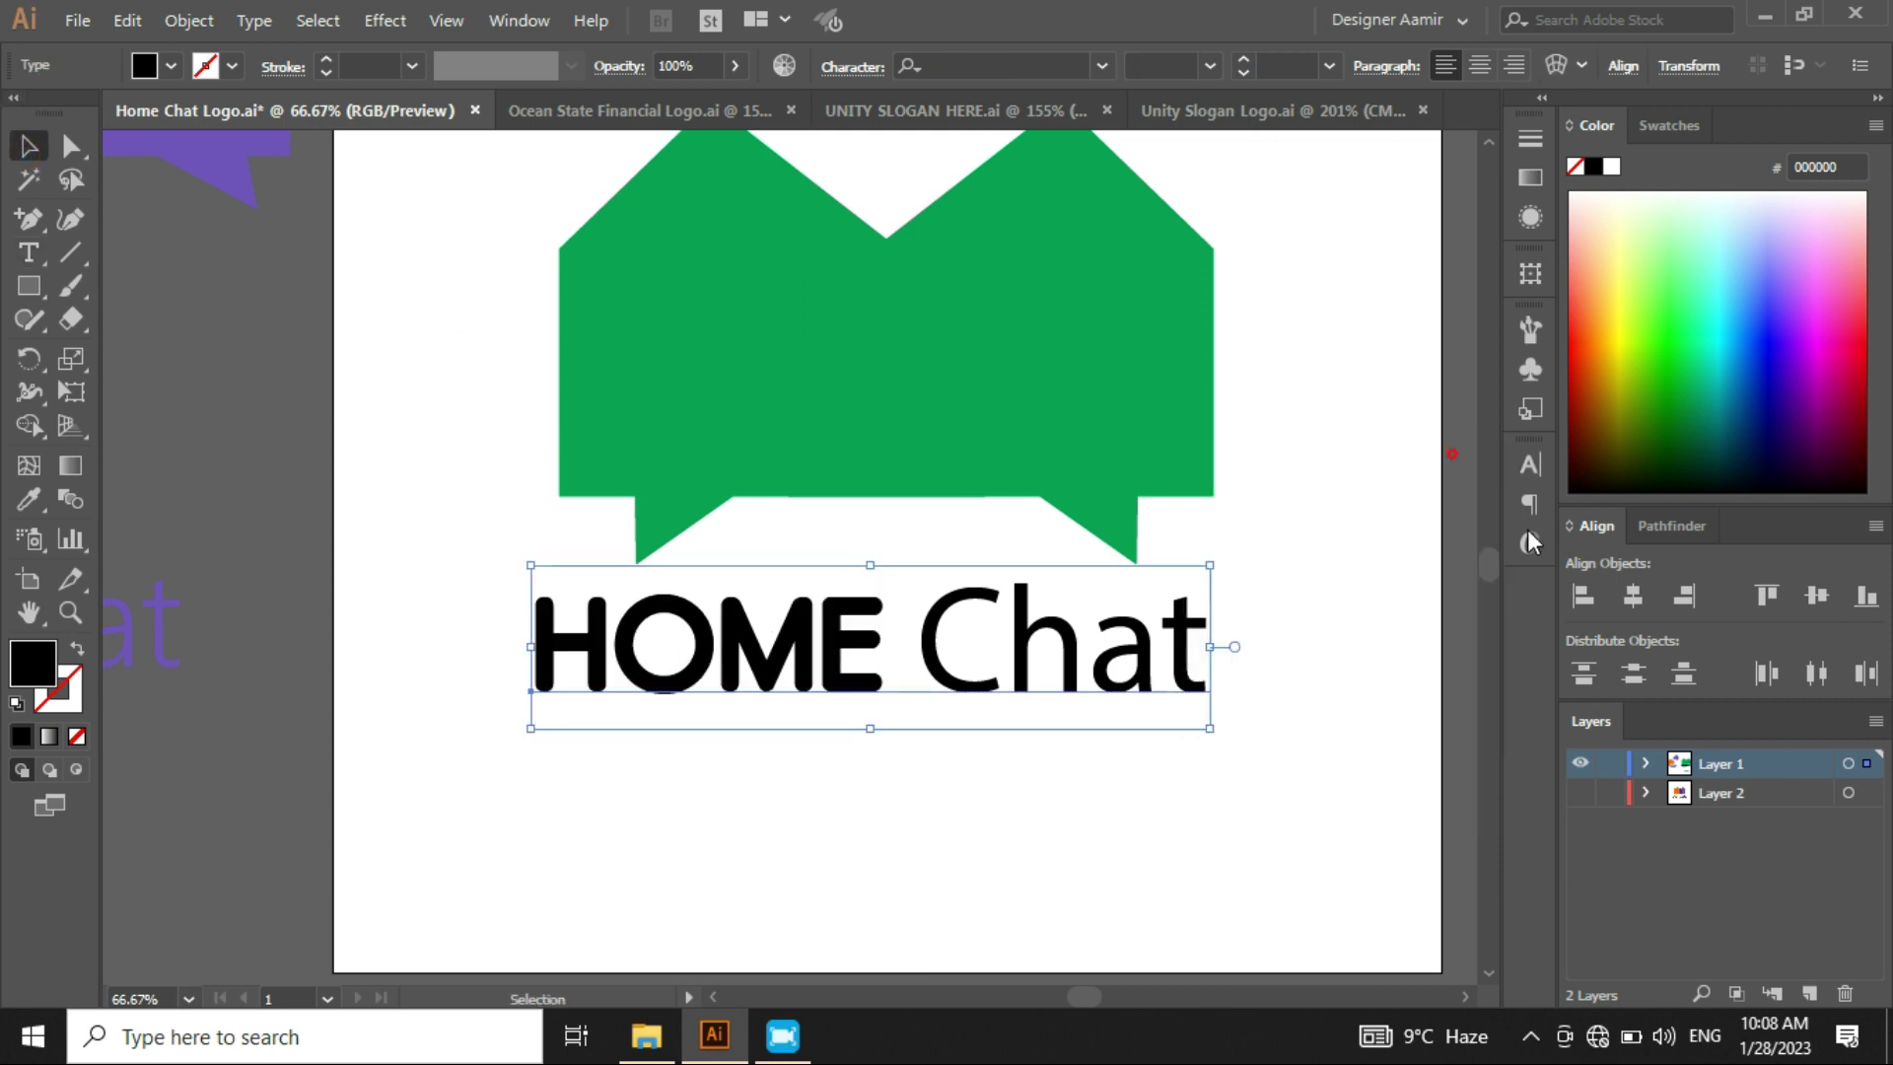
click(1624, 594)
drag(958, 786, 1161, 666)
click(958, 710)
- Examine the HOME Chat text and its spacing below the green houses
scroll(970, 660, down, 2)
scroll(1040, 657, up, 2)
scroll(921, 674, down, 1)
drag(1002, 684, 1086, 620)
scroll(1074, 651, up, 1)
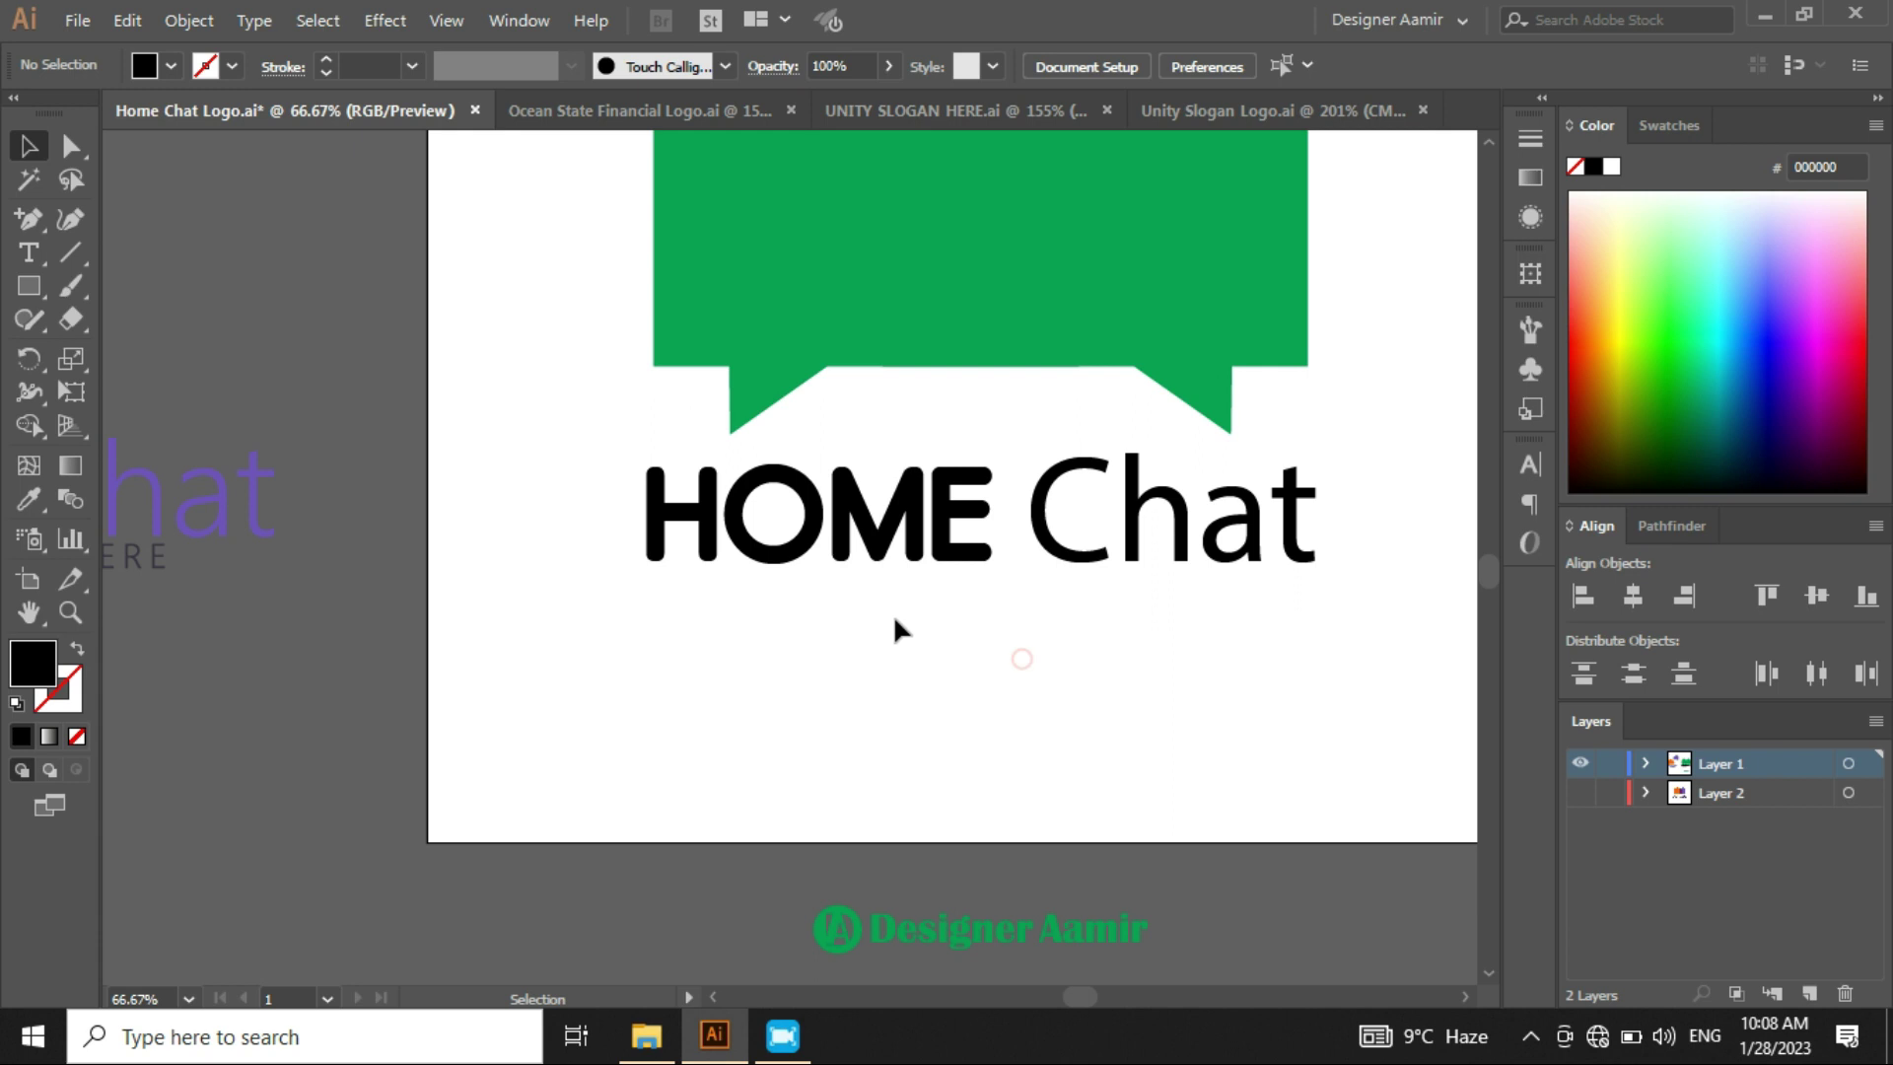
drag(837, 628, 967, 625)
drag(1129, 611, 1038, 629)
scroll(954, 606, down, 1)
scroll(1008, 599, up, 1)
scroll(1038, 629, down, 1)
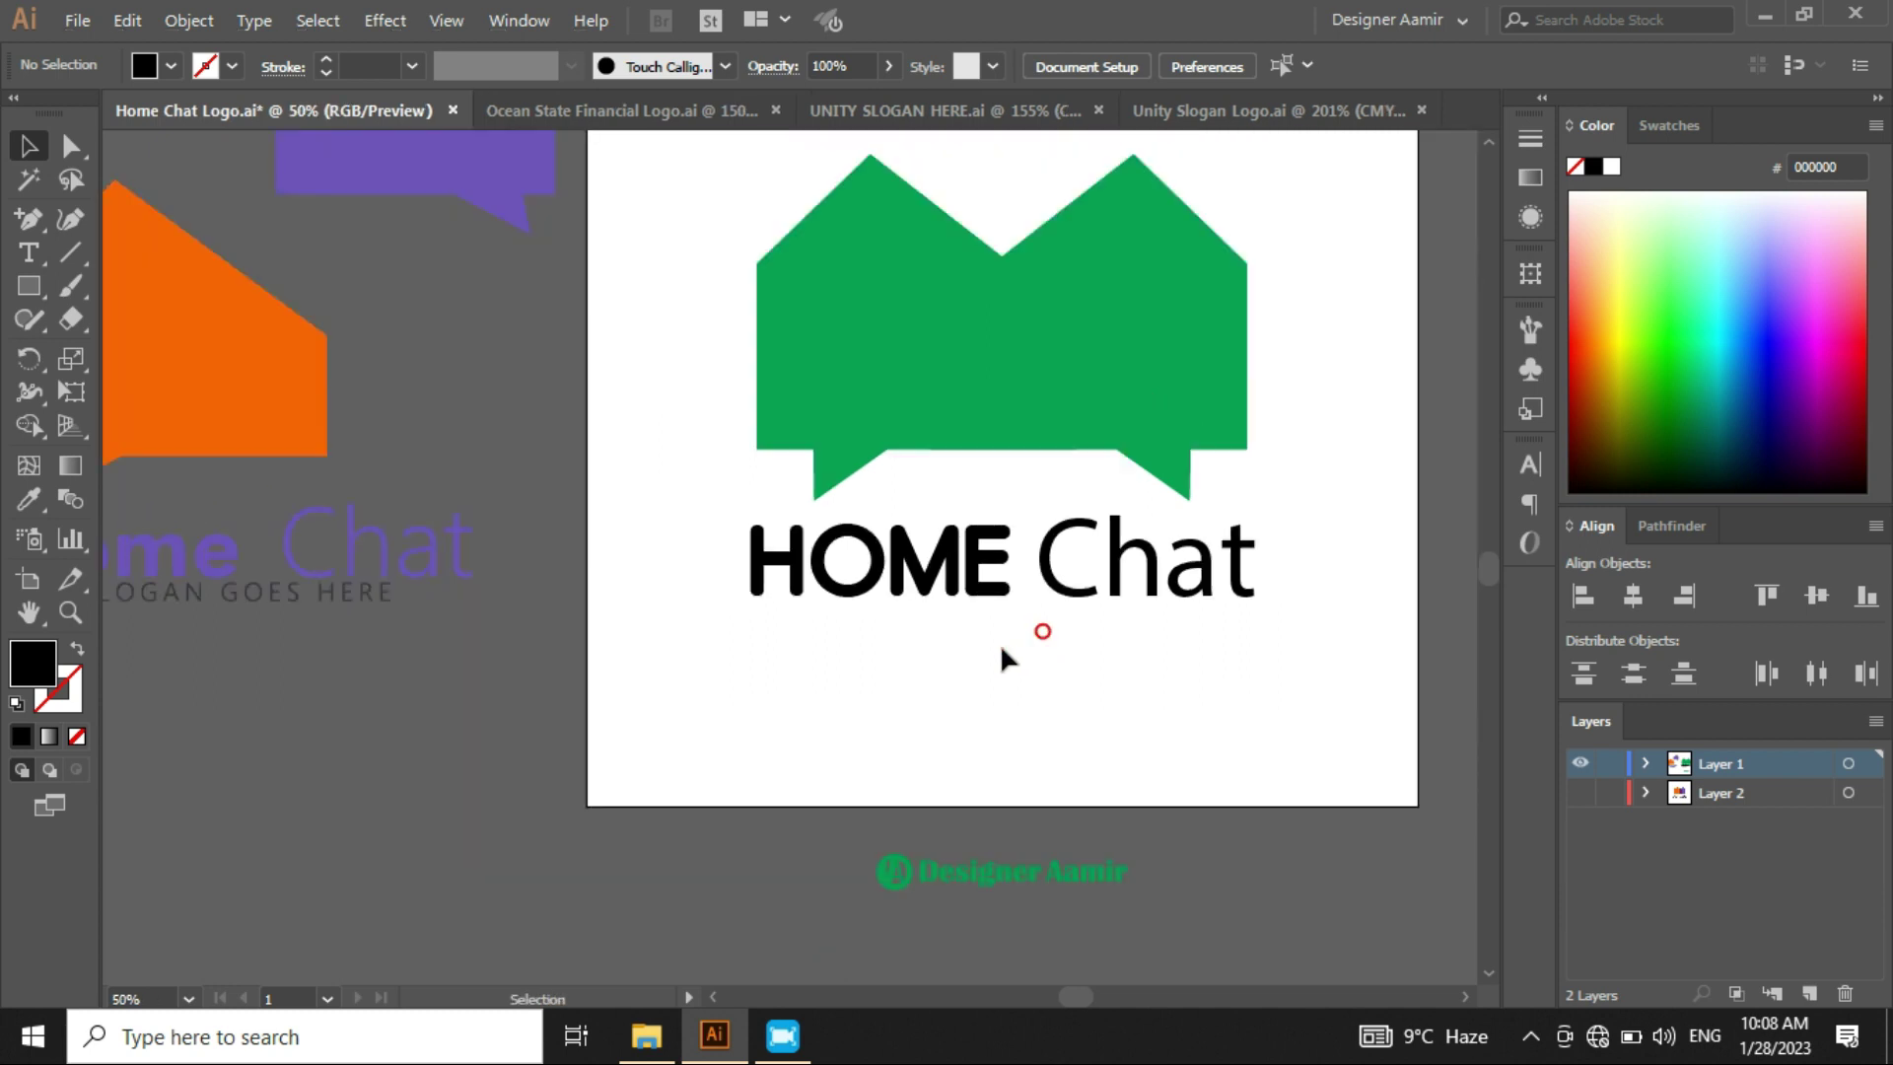
drag(853, 624, 903, 660)
- Ungroup the two green houses and select only the left one
drag(710, 335, 1215, 564)
scroll(1284, 480, down, 1)
scroll(1214, 564, up, 1)
key(ctrl+shift+g)
click(832, 428)
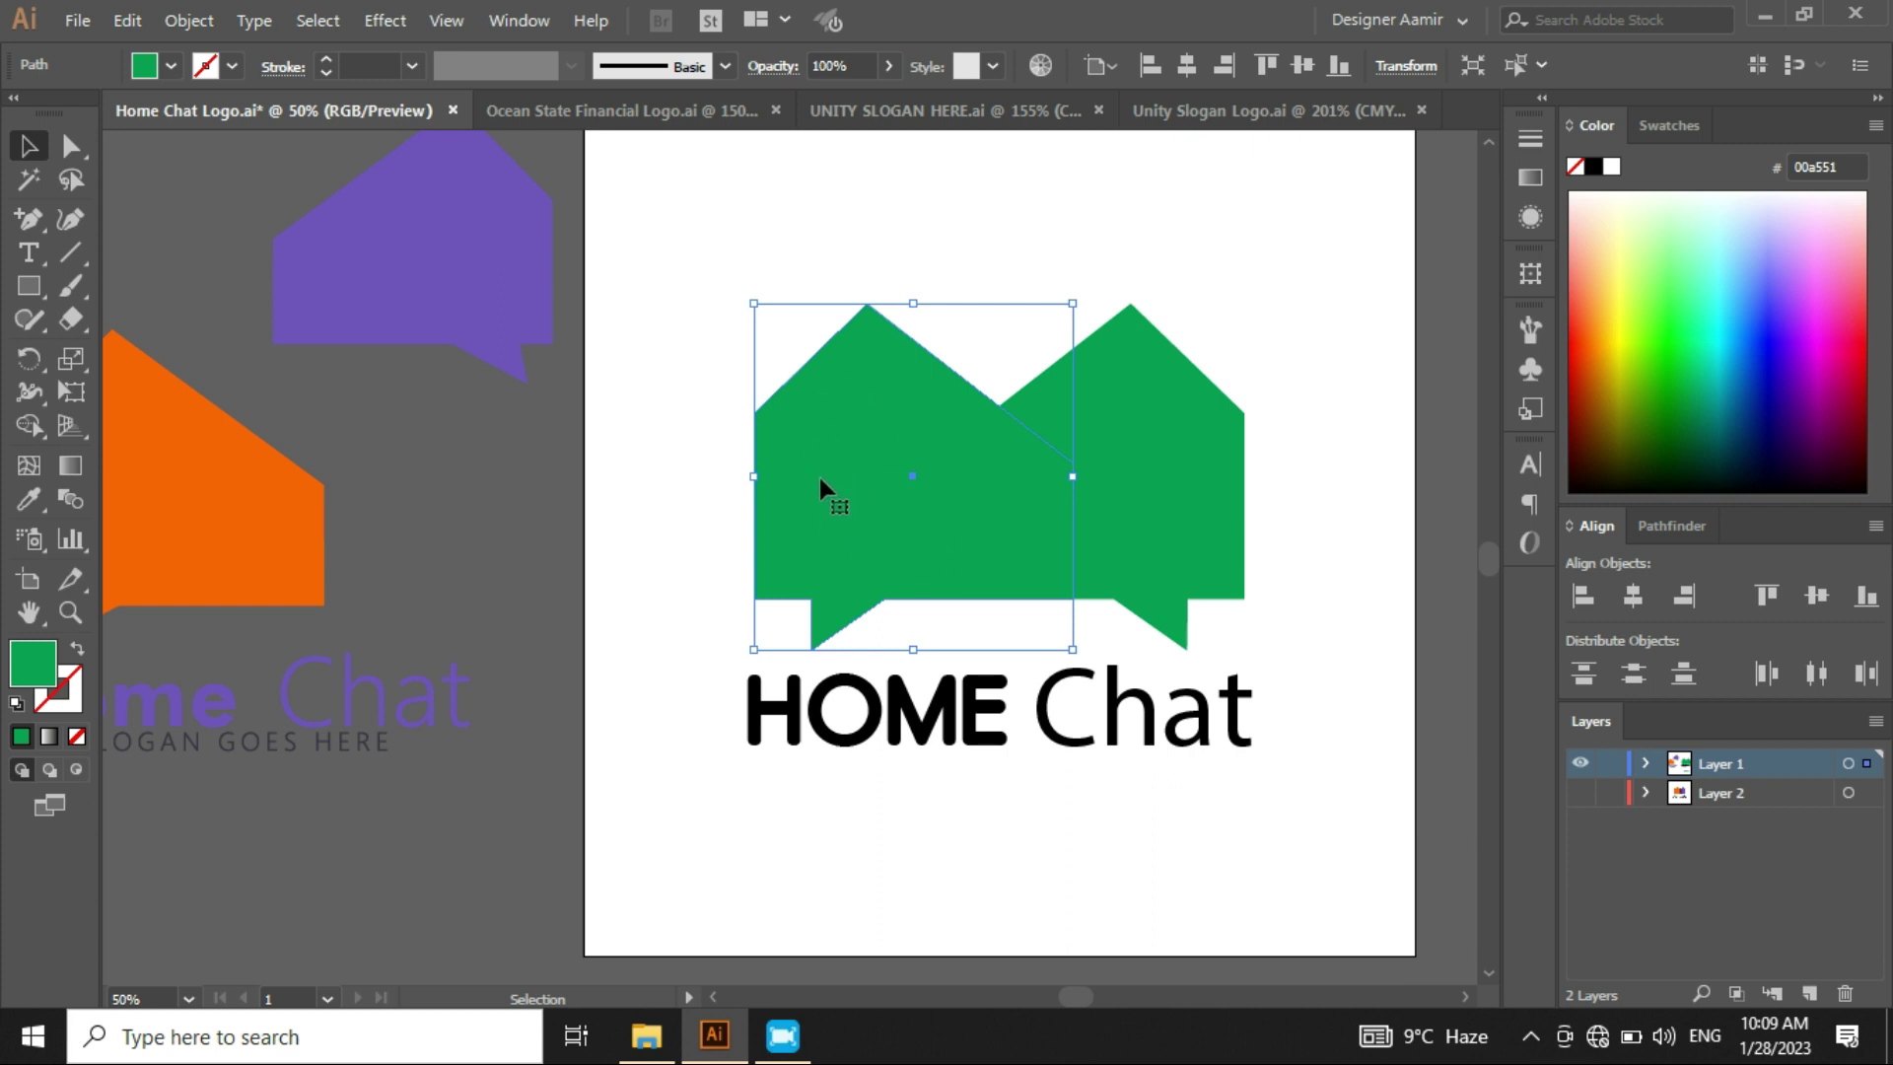
double_click(35, 666)
mouse_move(1243, 464)
mouse_down()
mouse_move(1432, 220)
mouse_move(1442, 415)
mouse_move(1246, 308)
mouse_move(1248, 279)
mouse_move(1389, 412)
mouse_up()
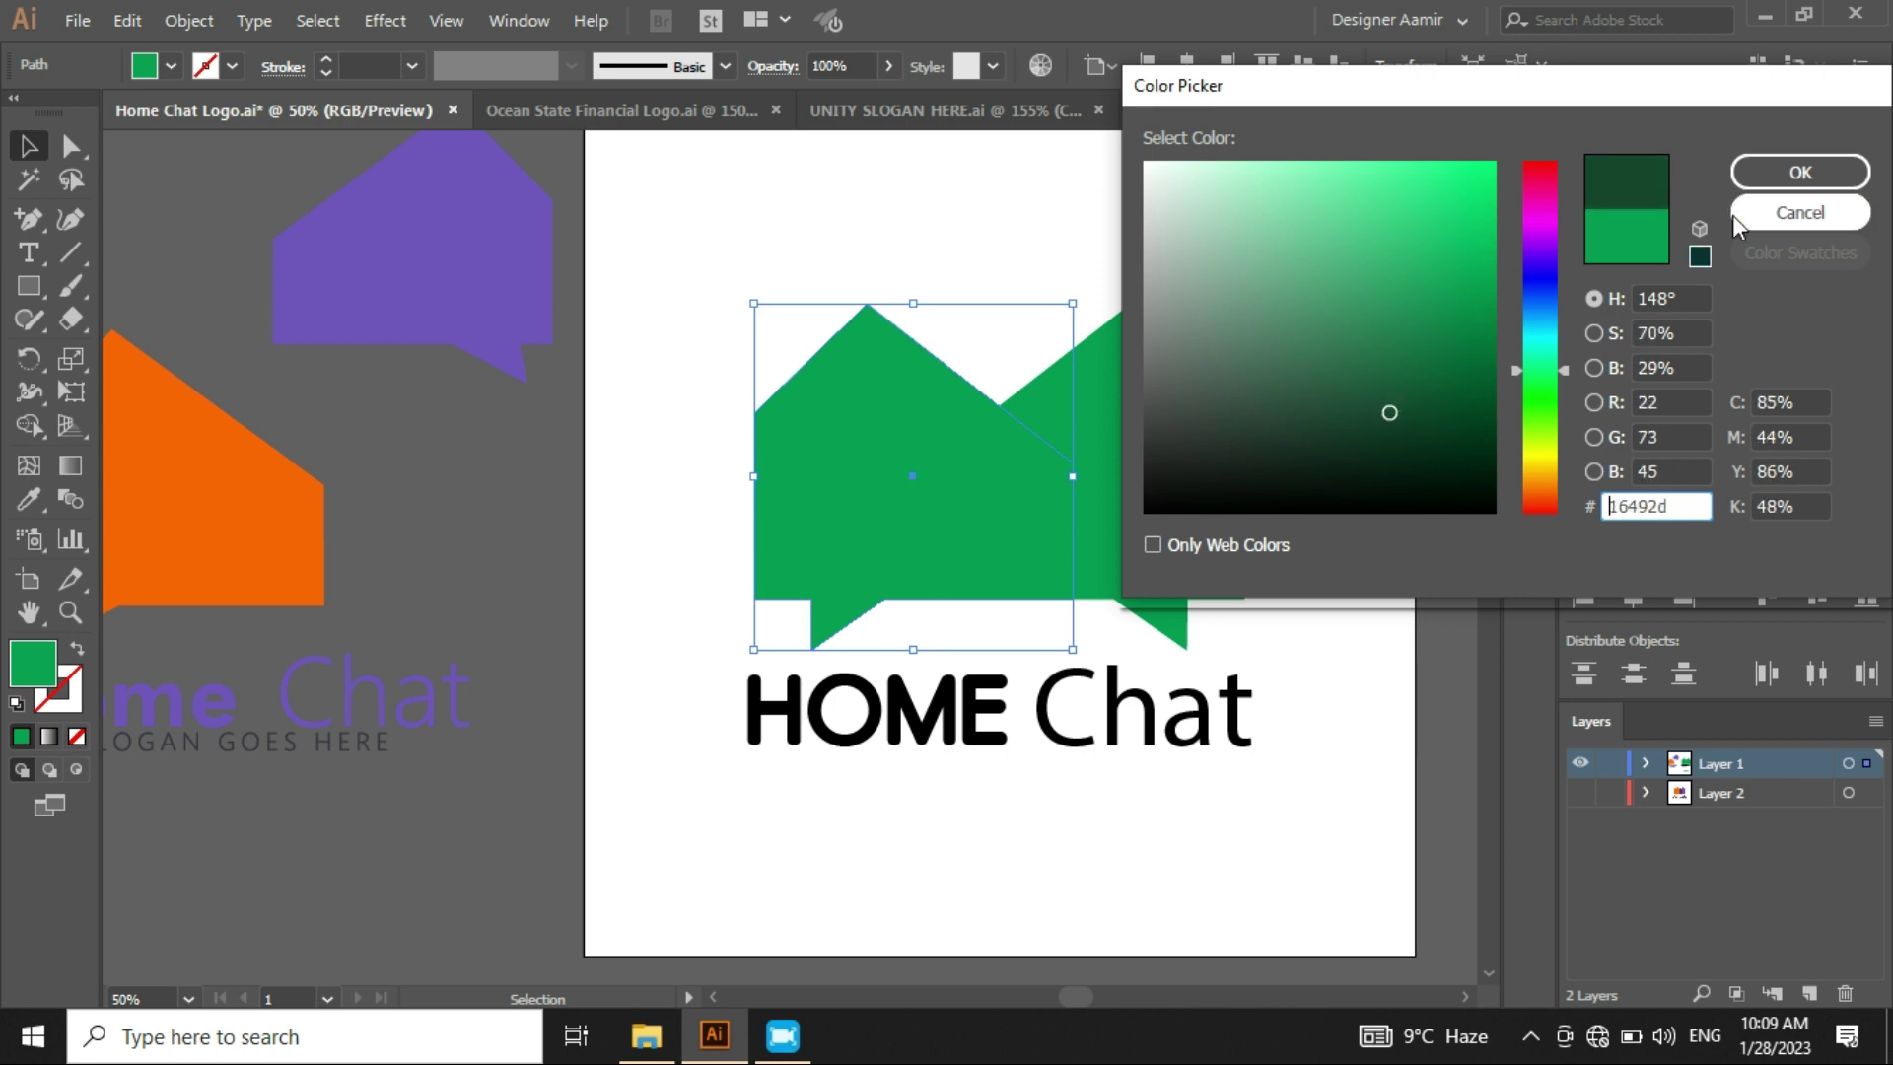
click(1799, 212)
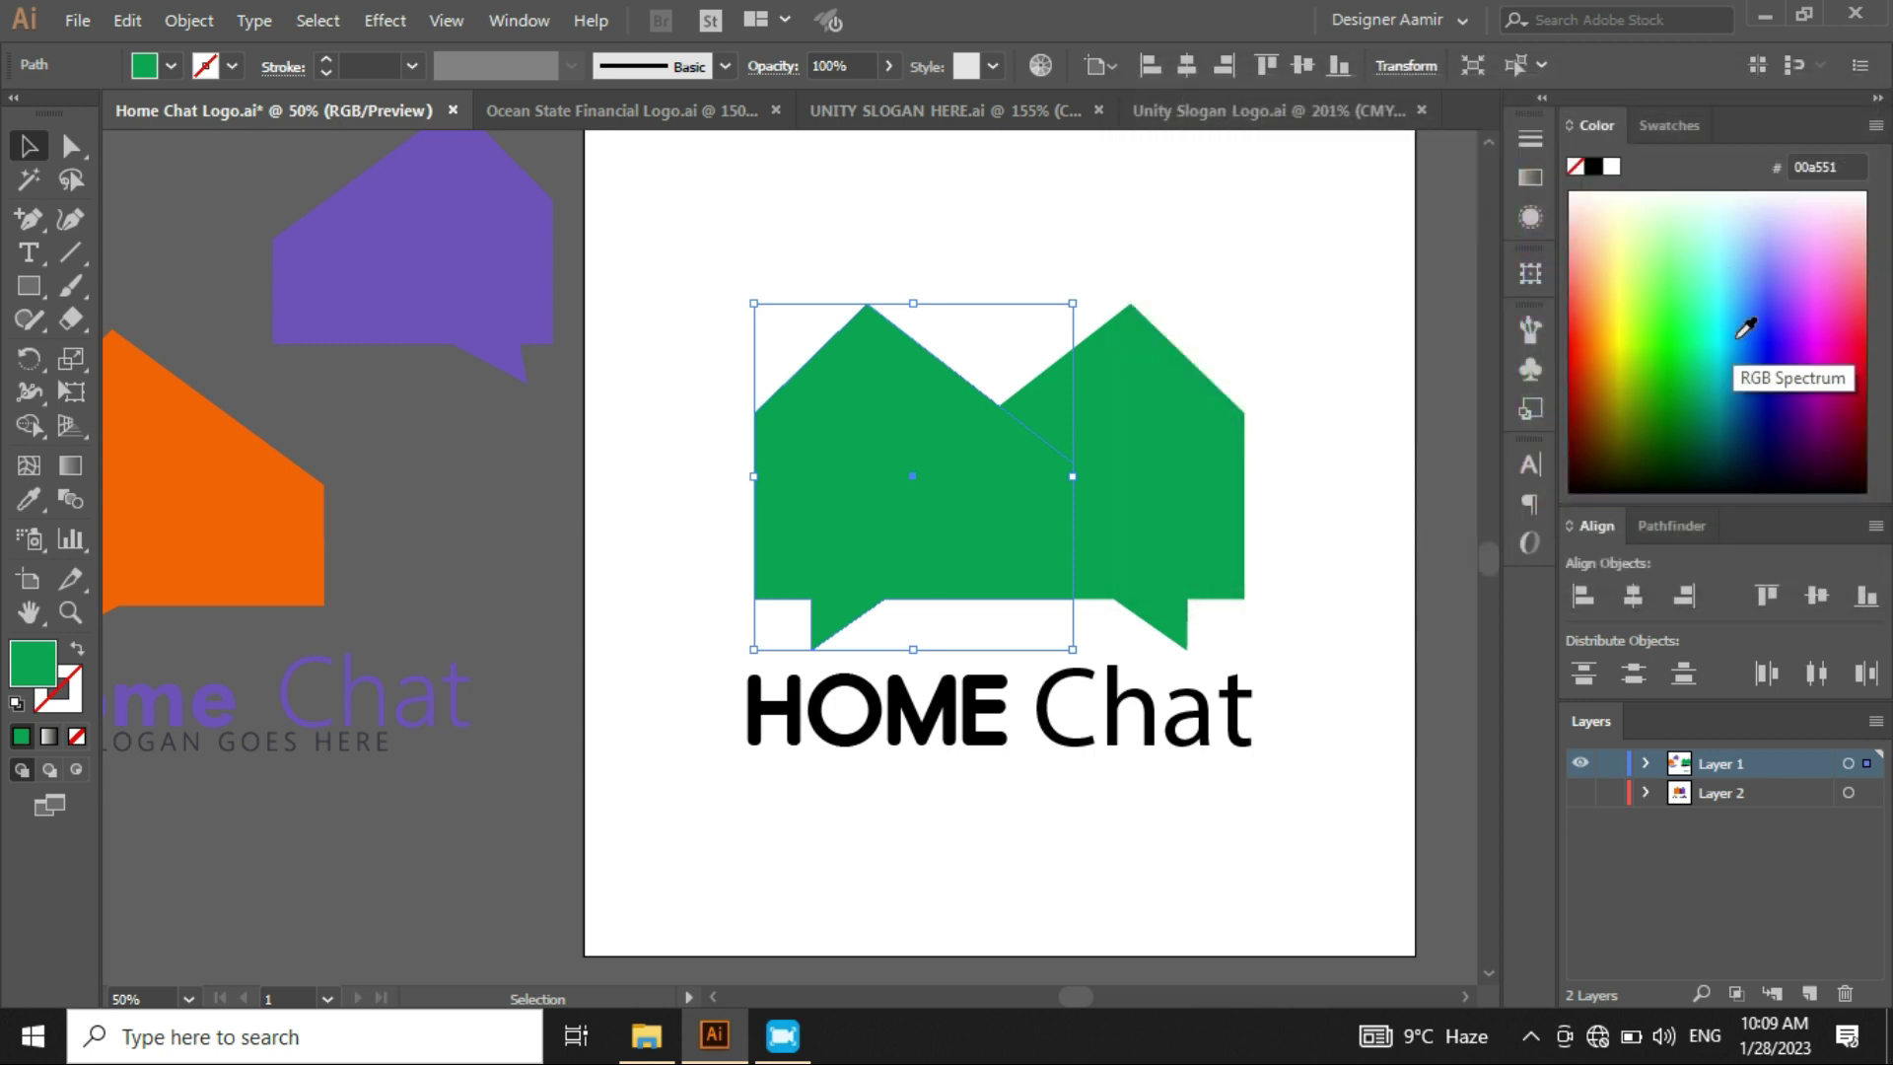
- Try spectrum colours such as blue 2224ff as the left house's fill, and undo the changes
drag(1736, 331, 1698, 309)
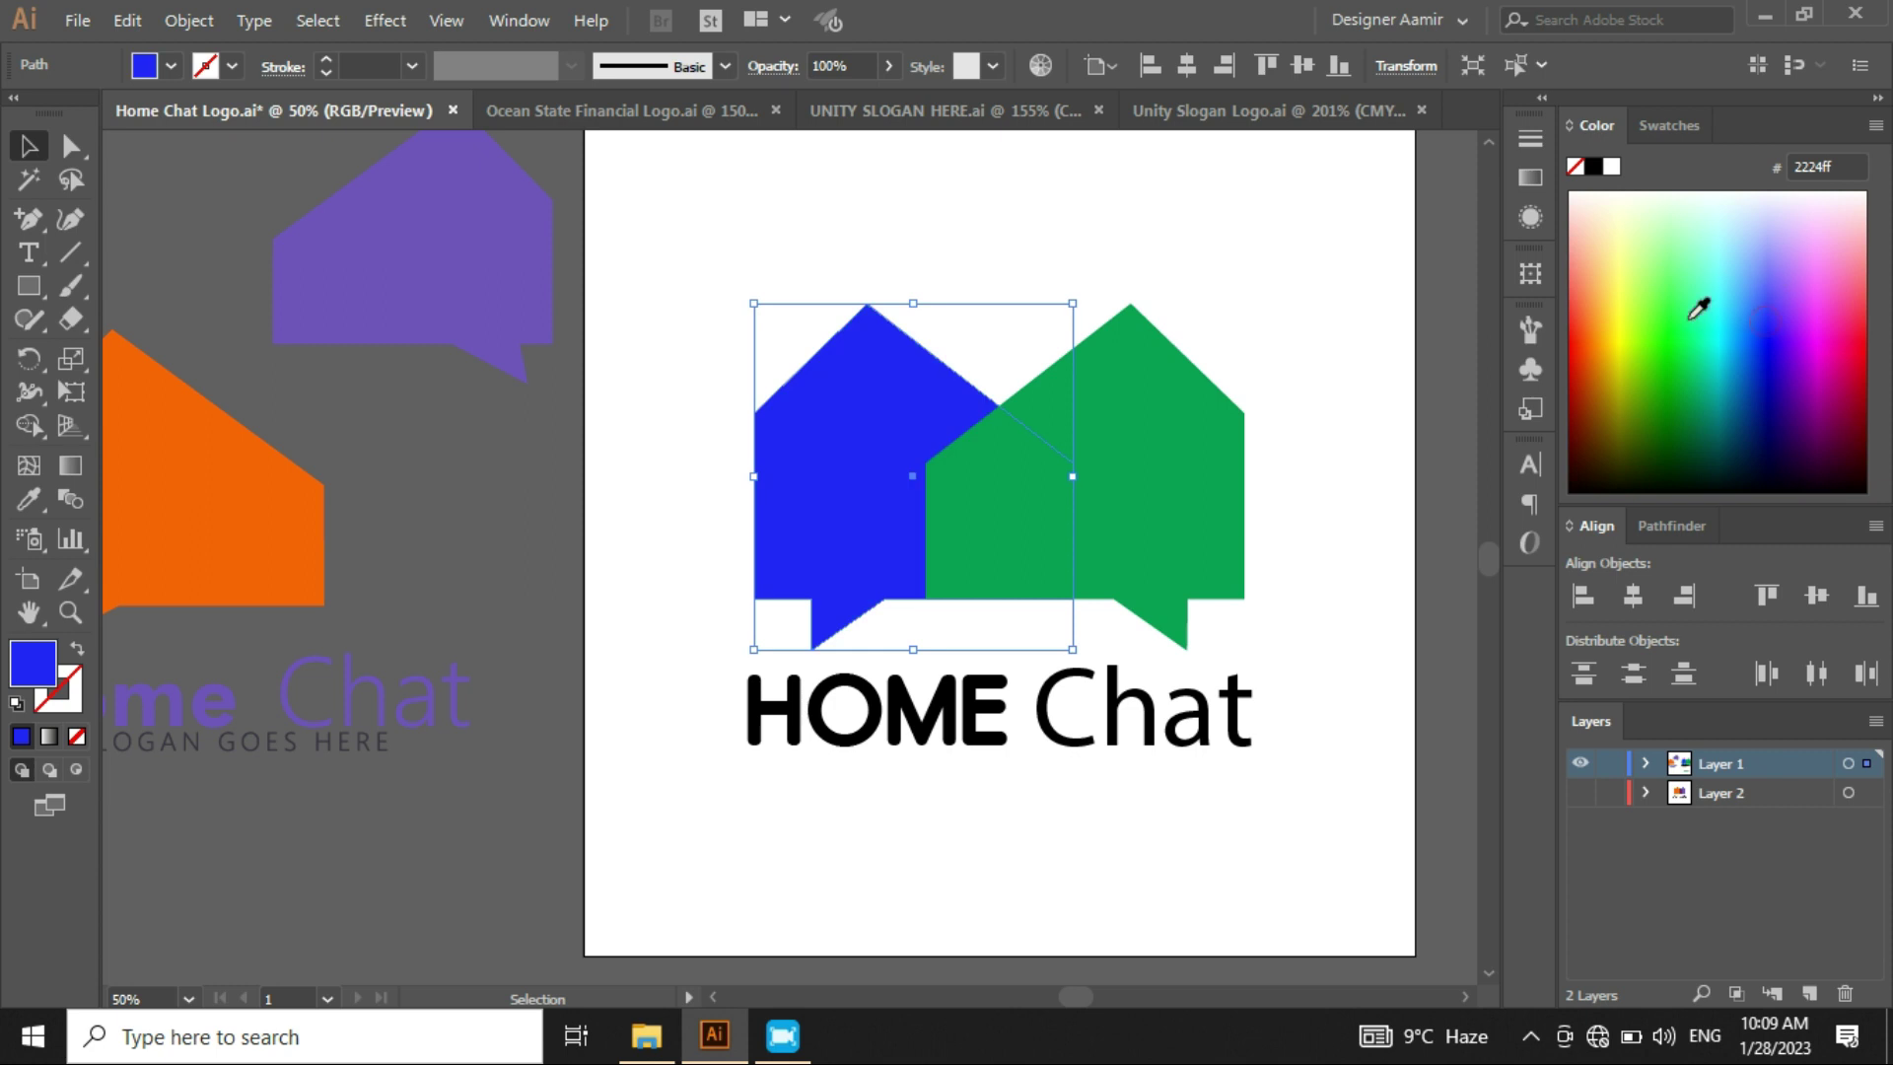
click(1689, 319)
click(1722, 349)
key(ctrl+z)
key(ctrl+z)
key(ctrl+z)
key(ctrl+z)
key(ctrl+z)
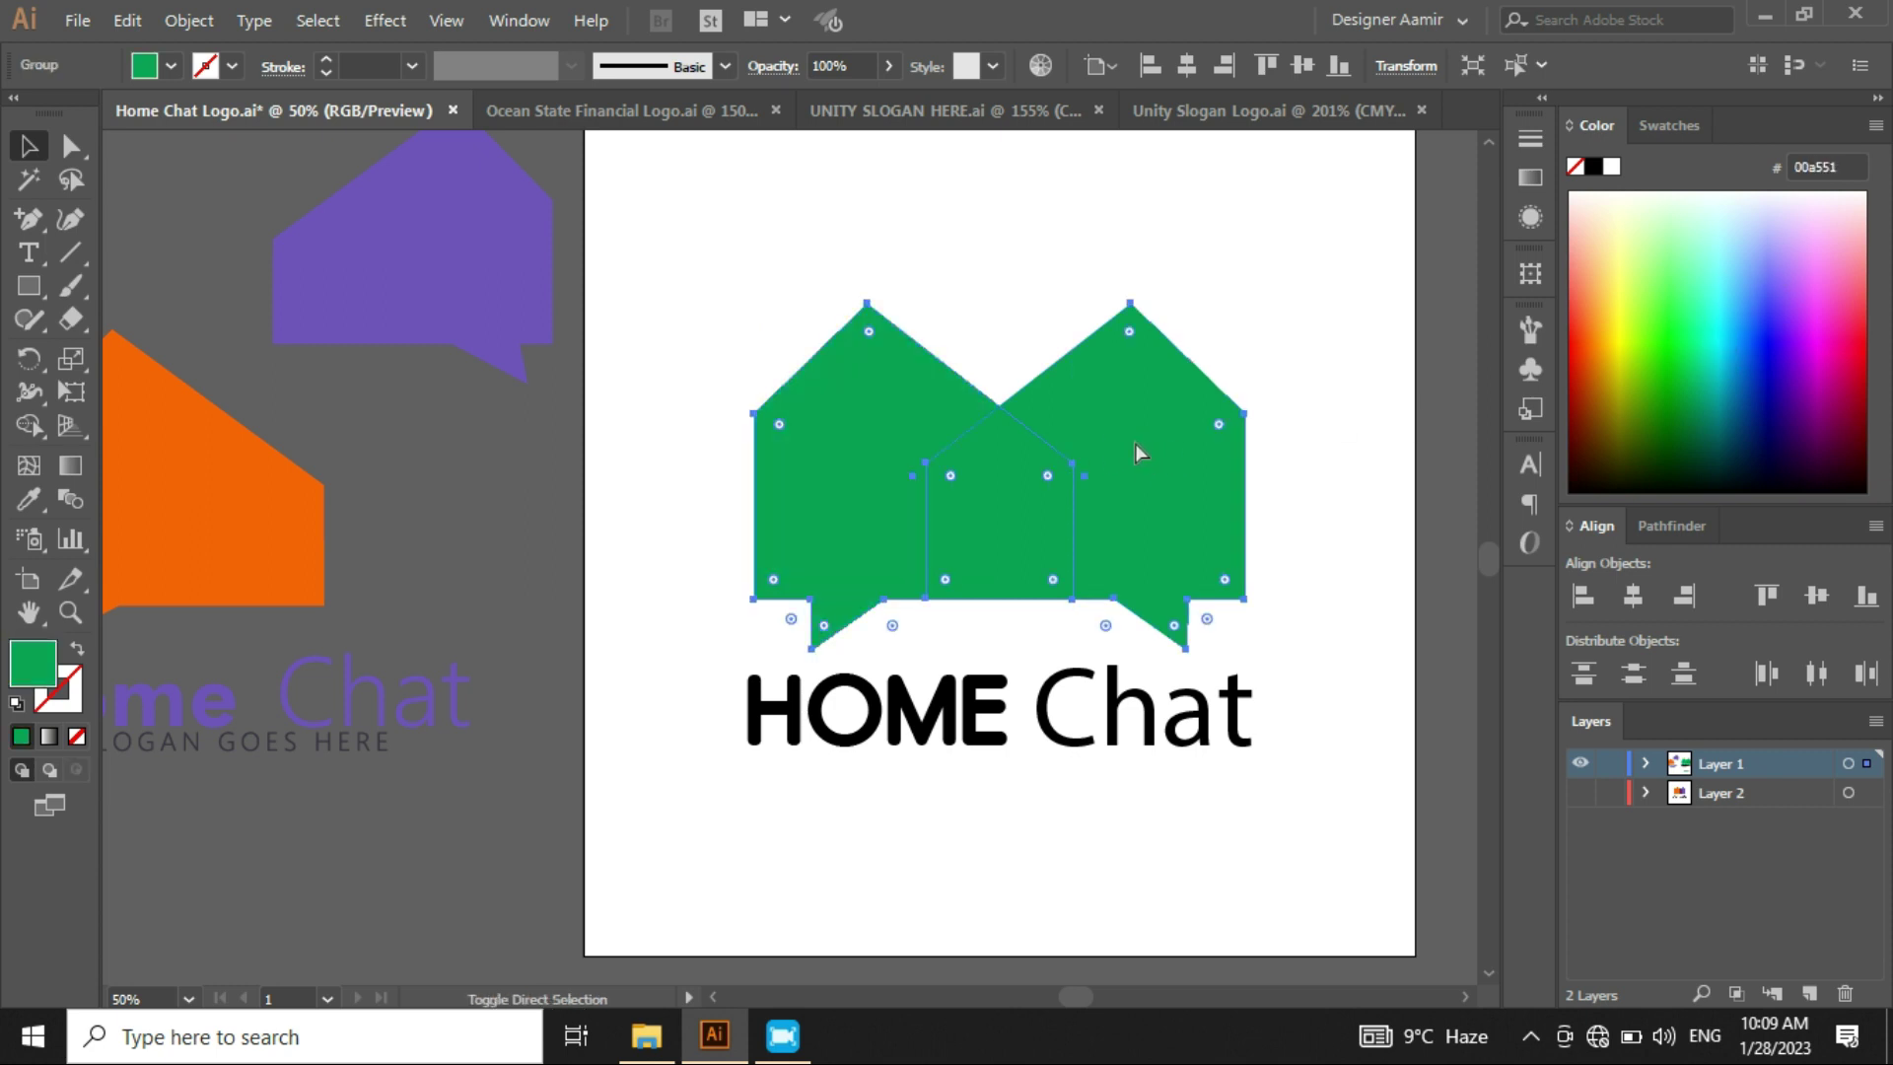
- Select the left green house on its own and open the Web swatch library beside the artwork
ctrl+click(1134, 444)
click(604, 281)
click(802, 406)
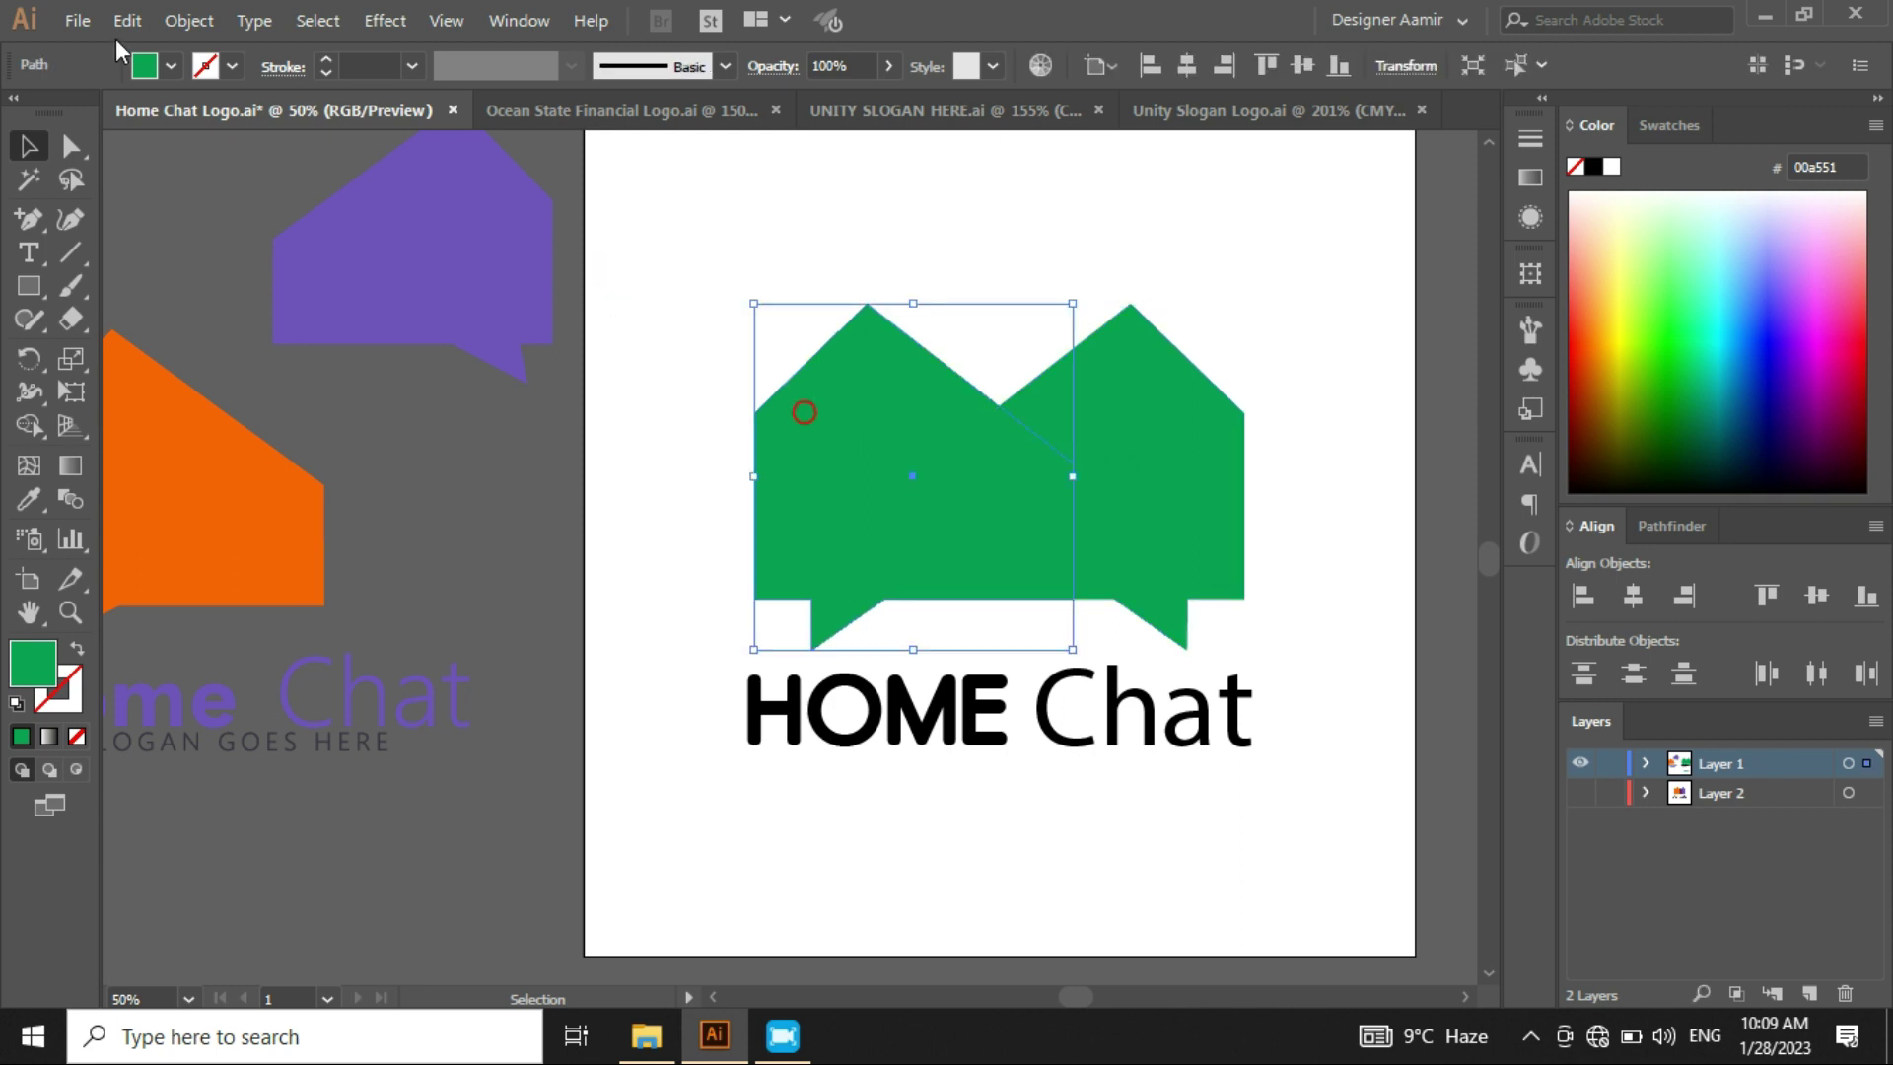
click(169, 67)
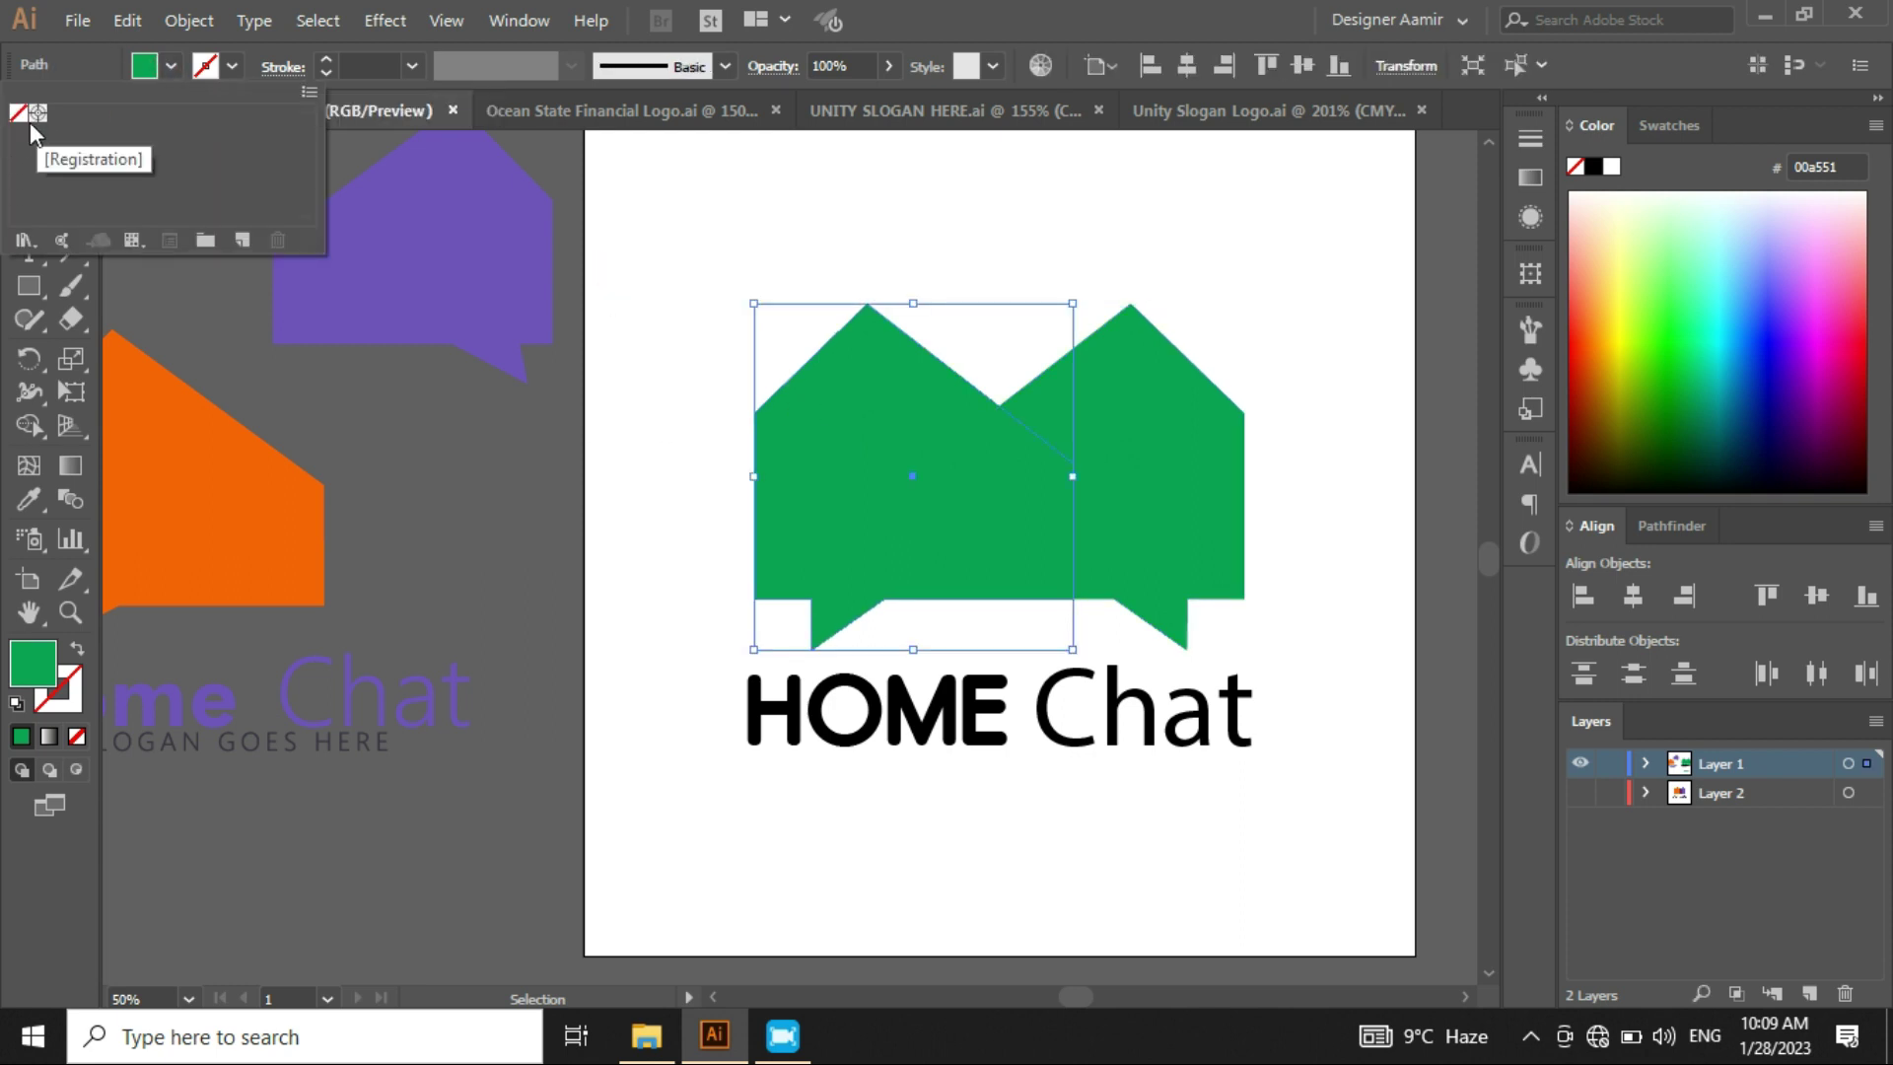
click(27, 242)
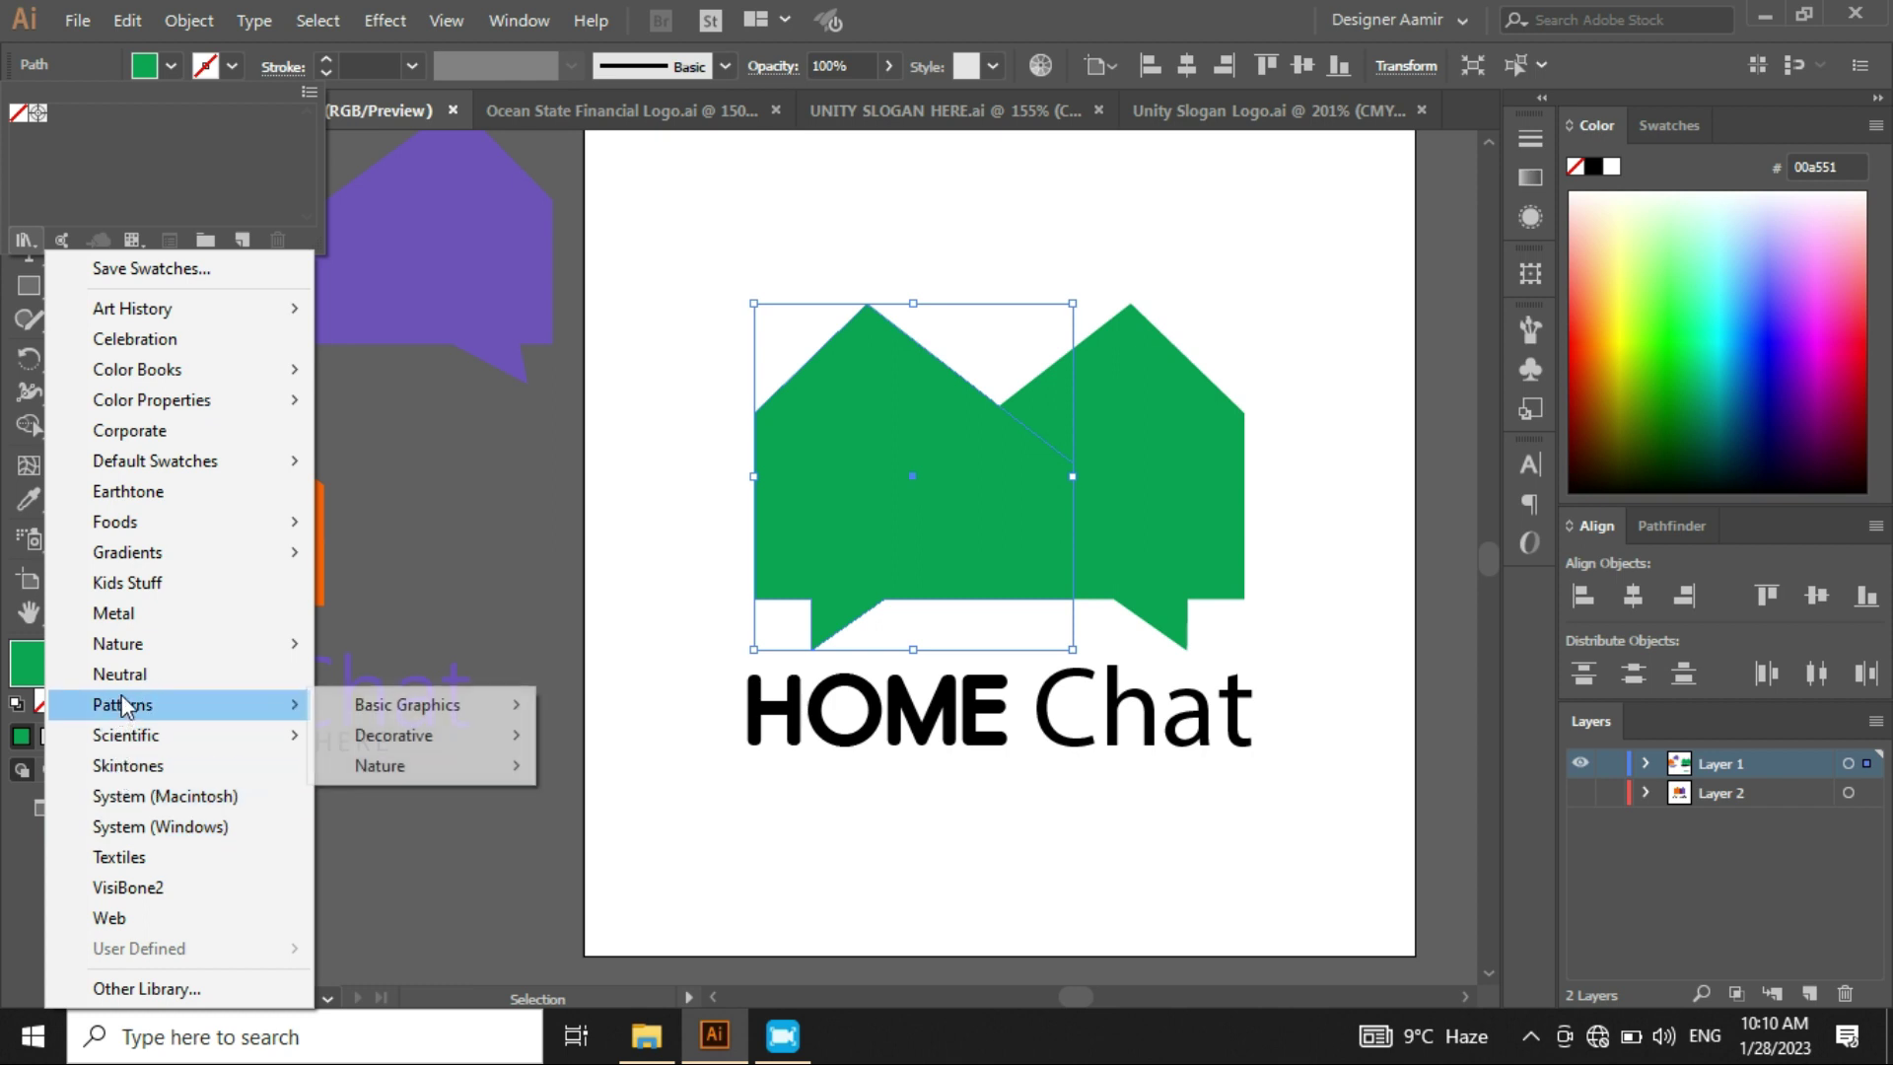
click(108, 918)
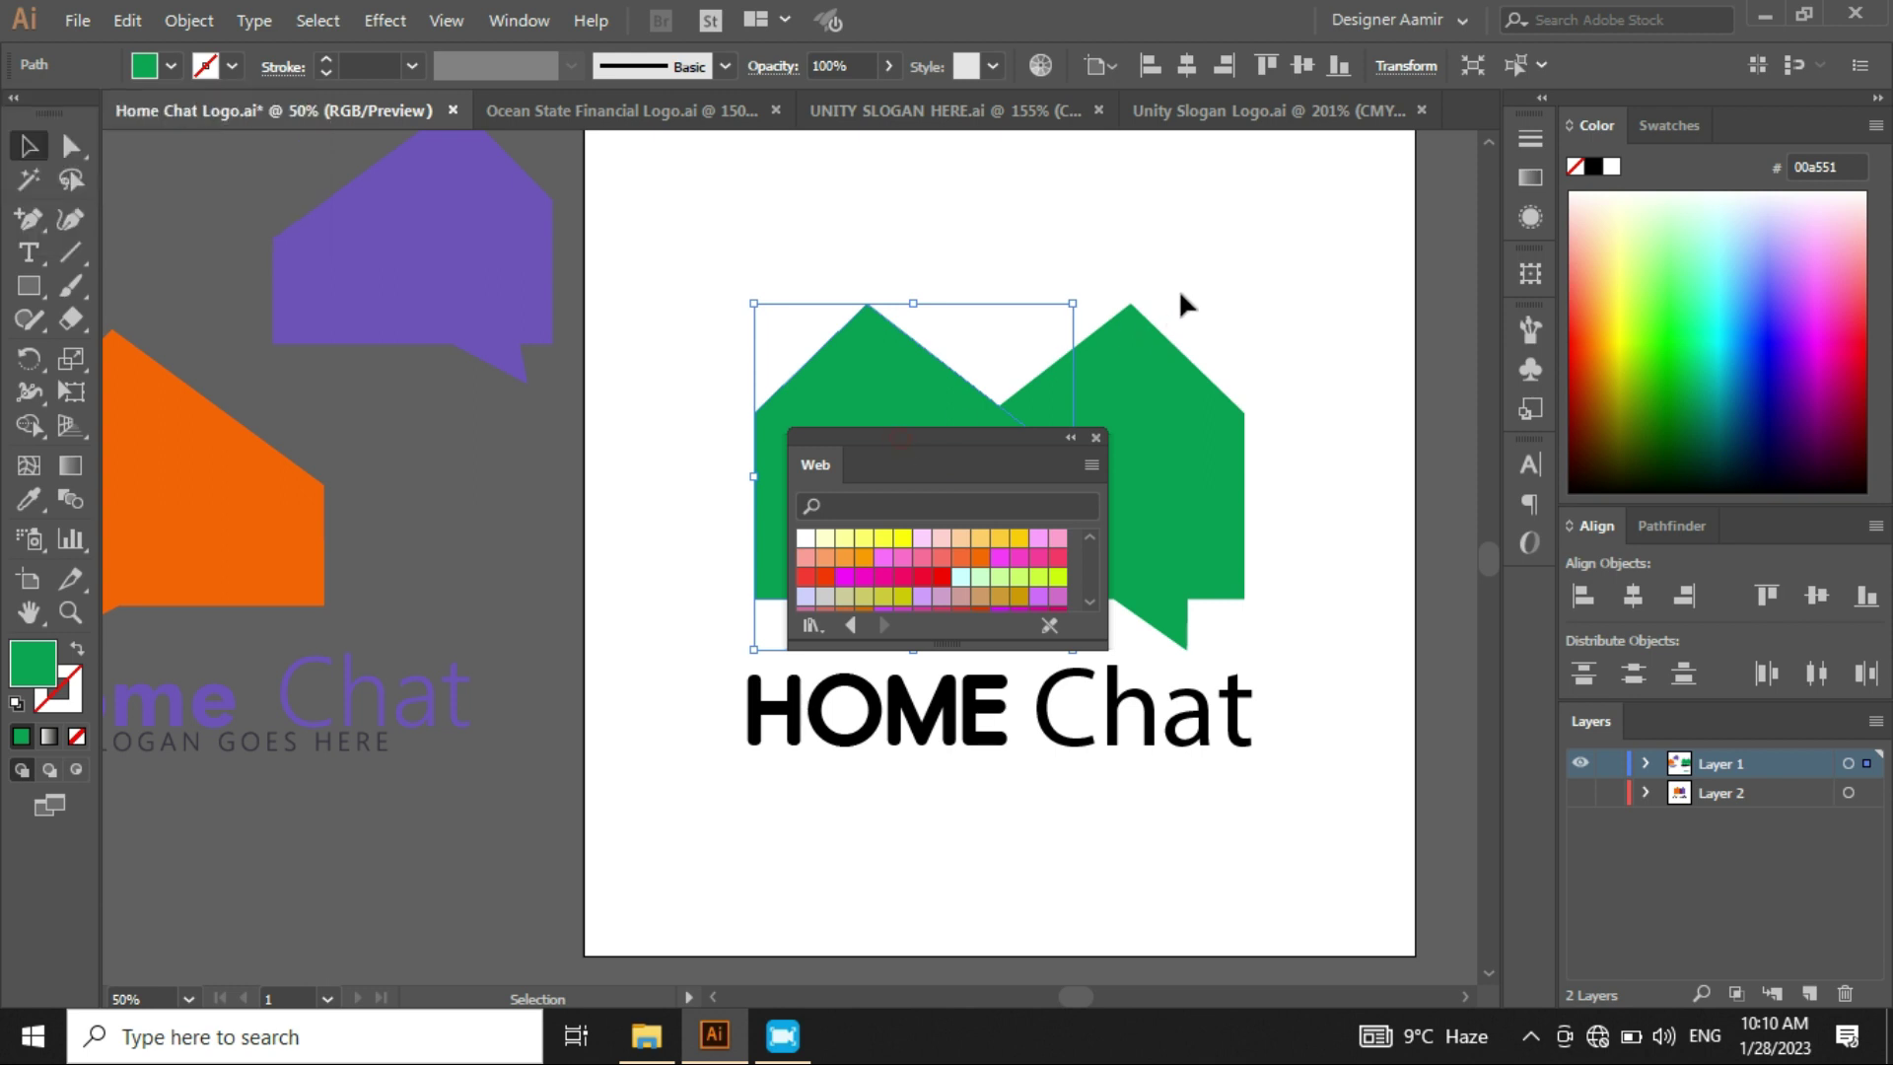
drag(935, 454, 1359, 258)
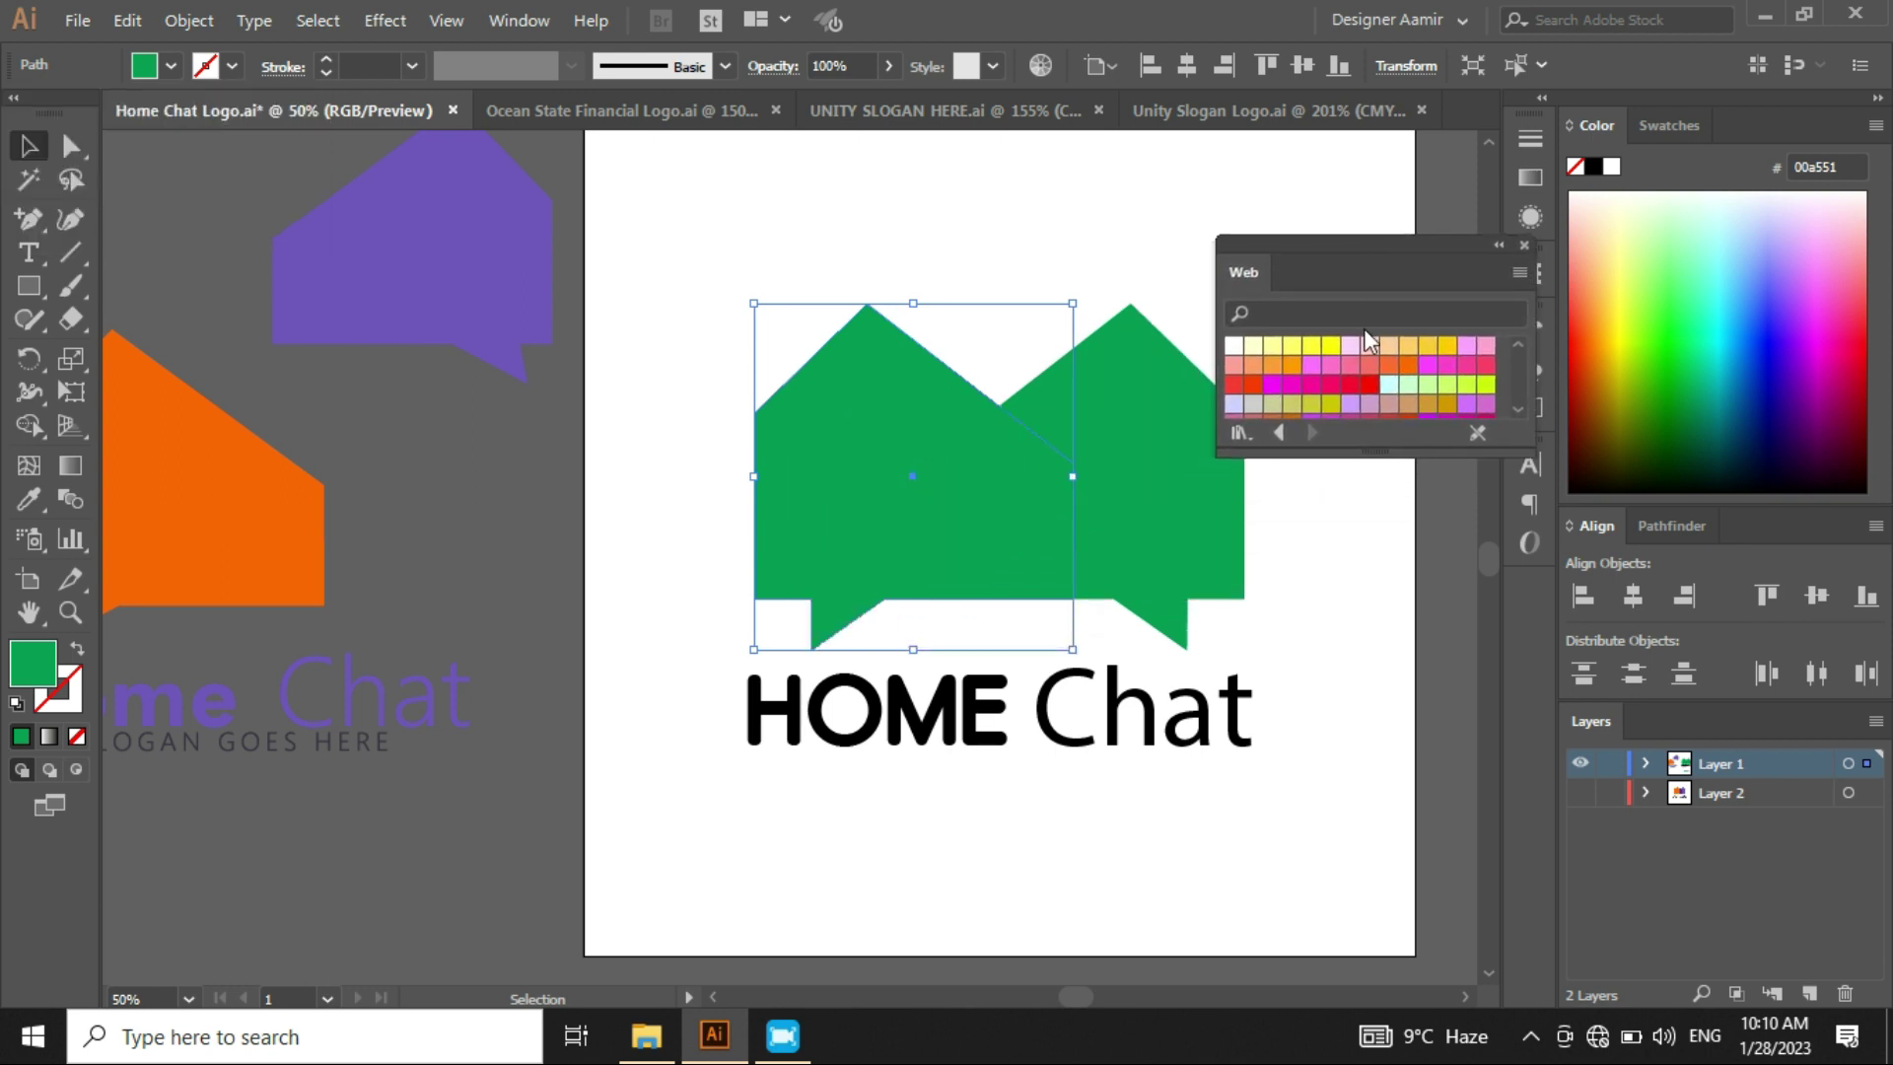
- Try several Web swatches on the left house and fill it with magenta FF00FF
click(1329, 350)
click(1311, 365)
click(1272, 365)
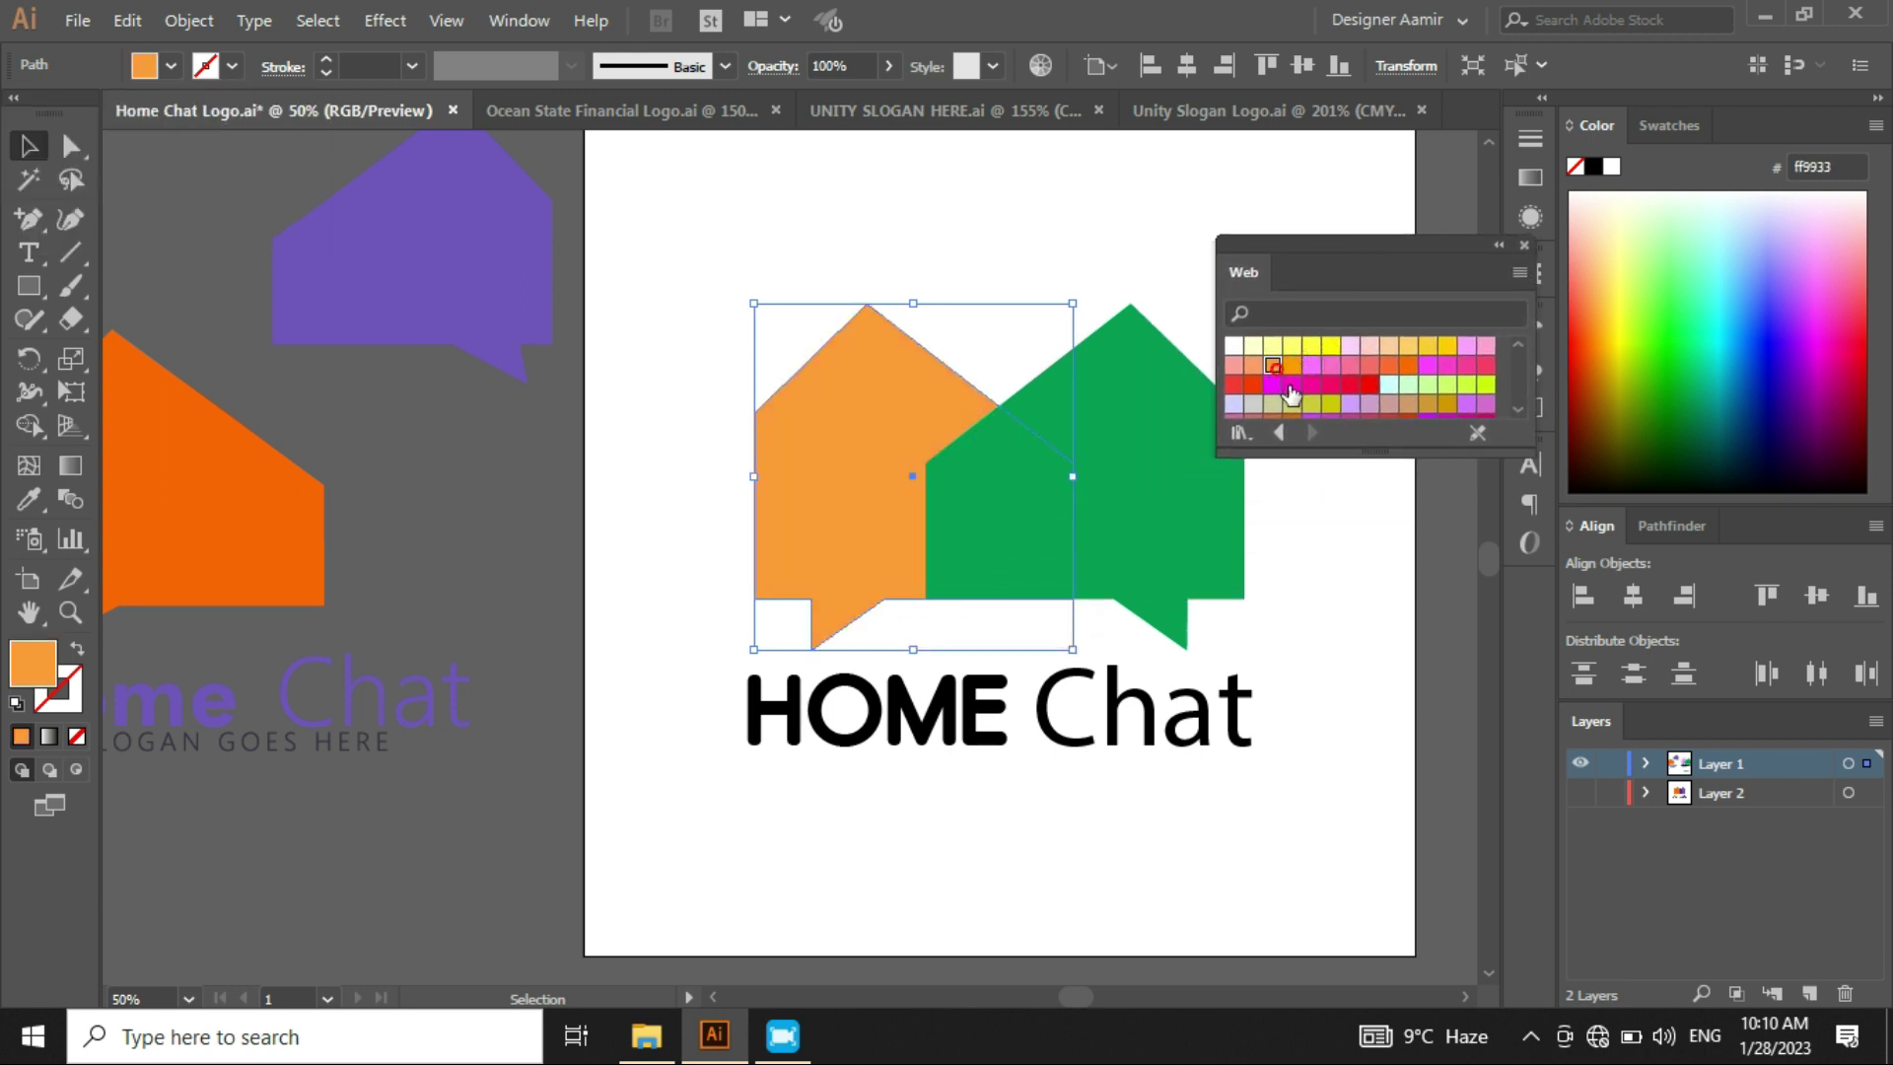
click(1292, 384)
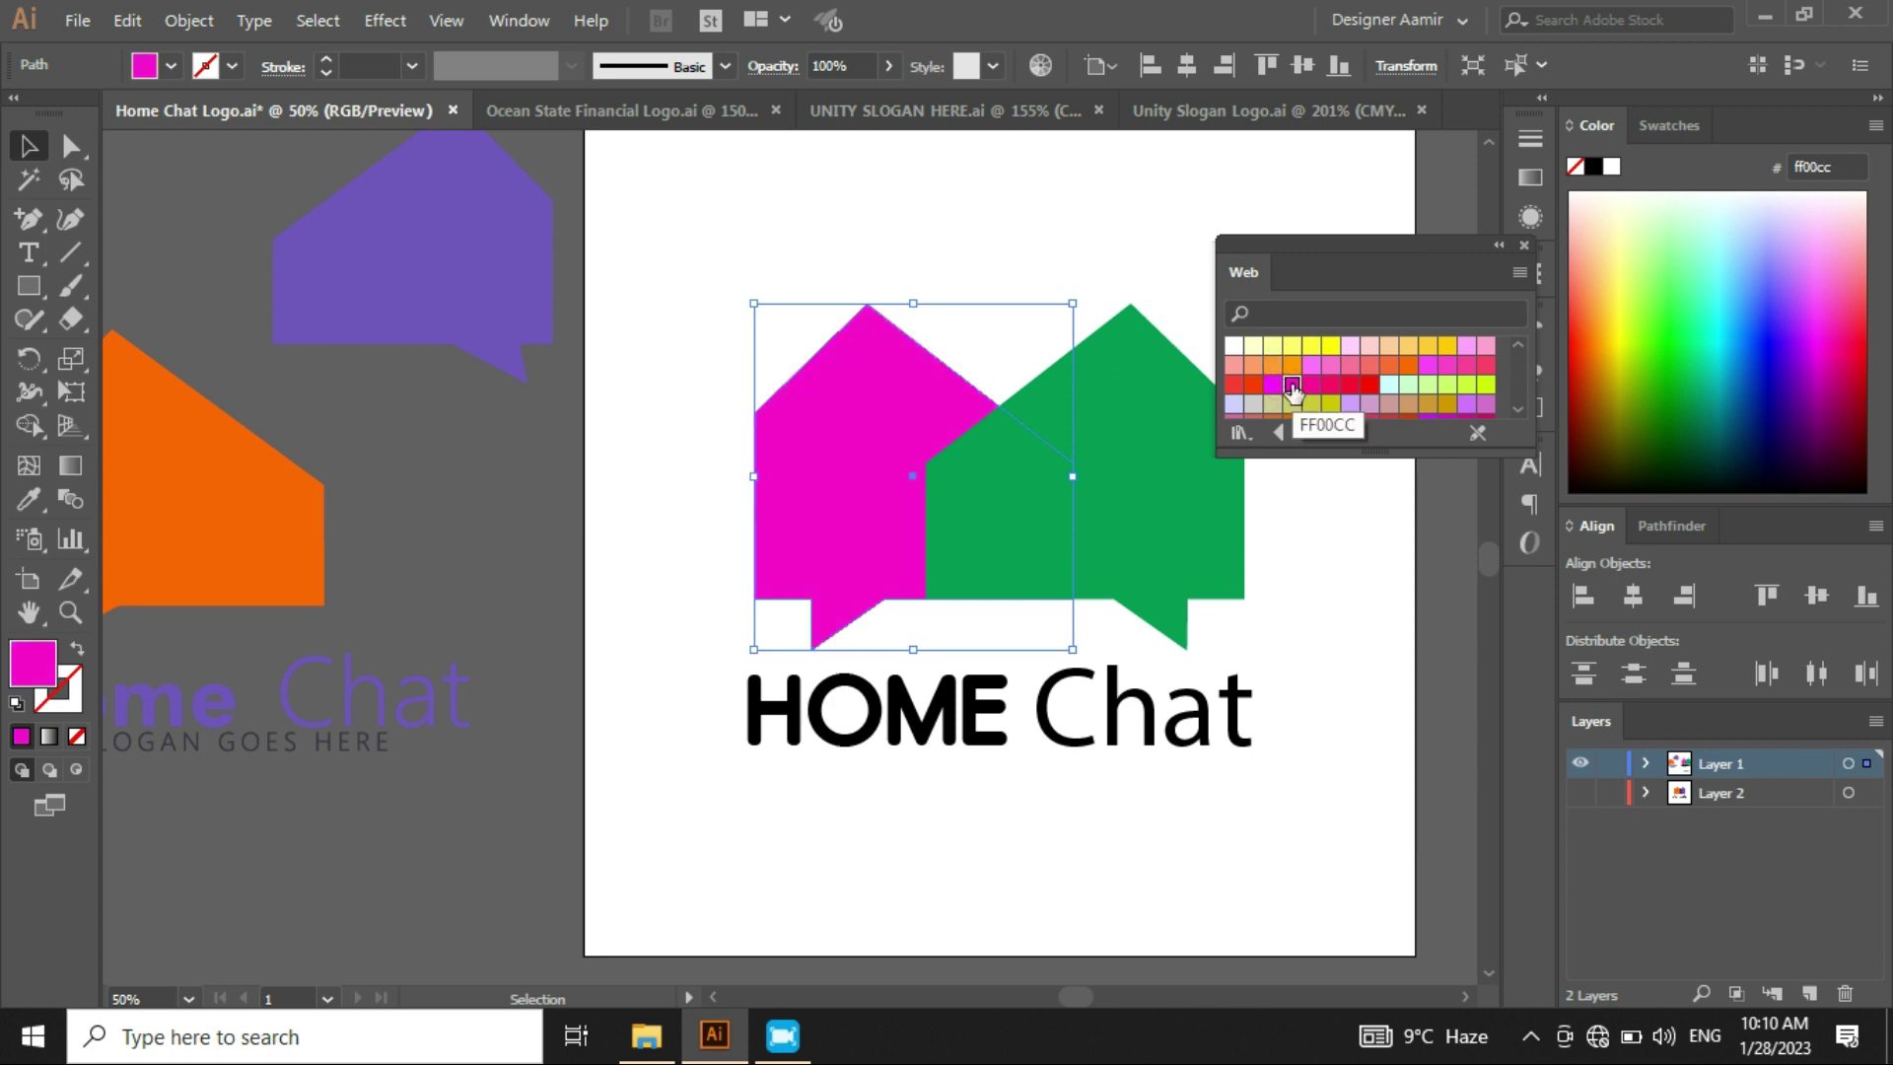
click(1275, 386)
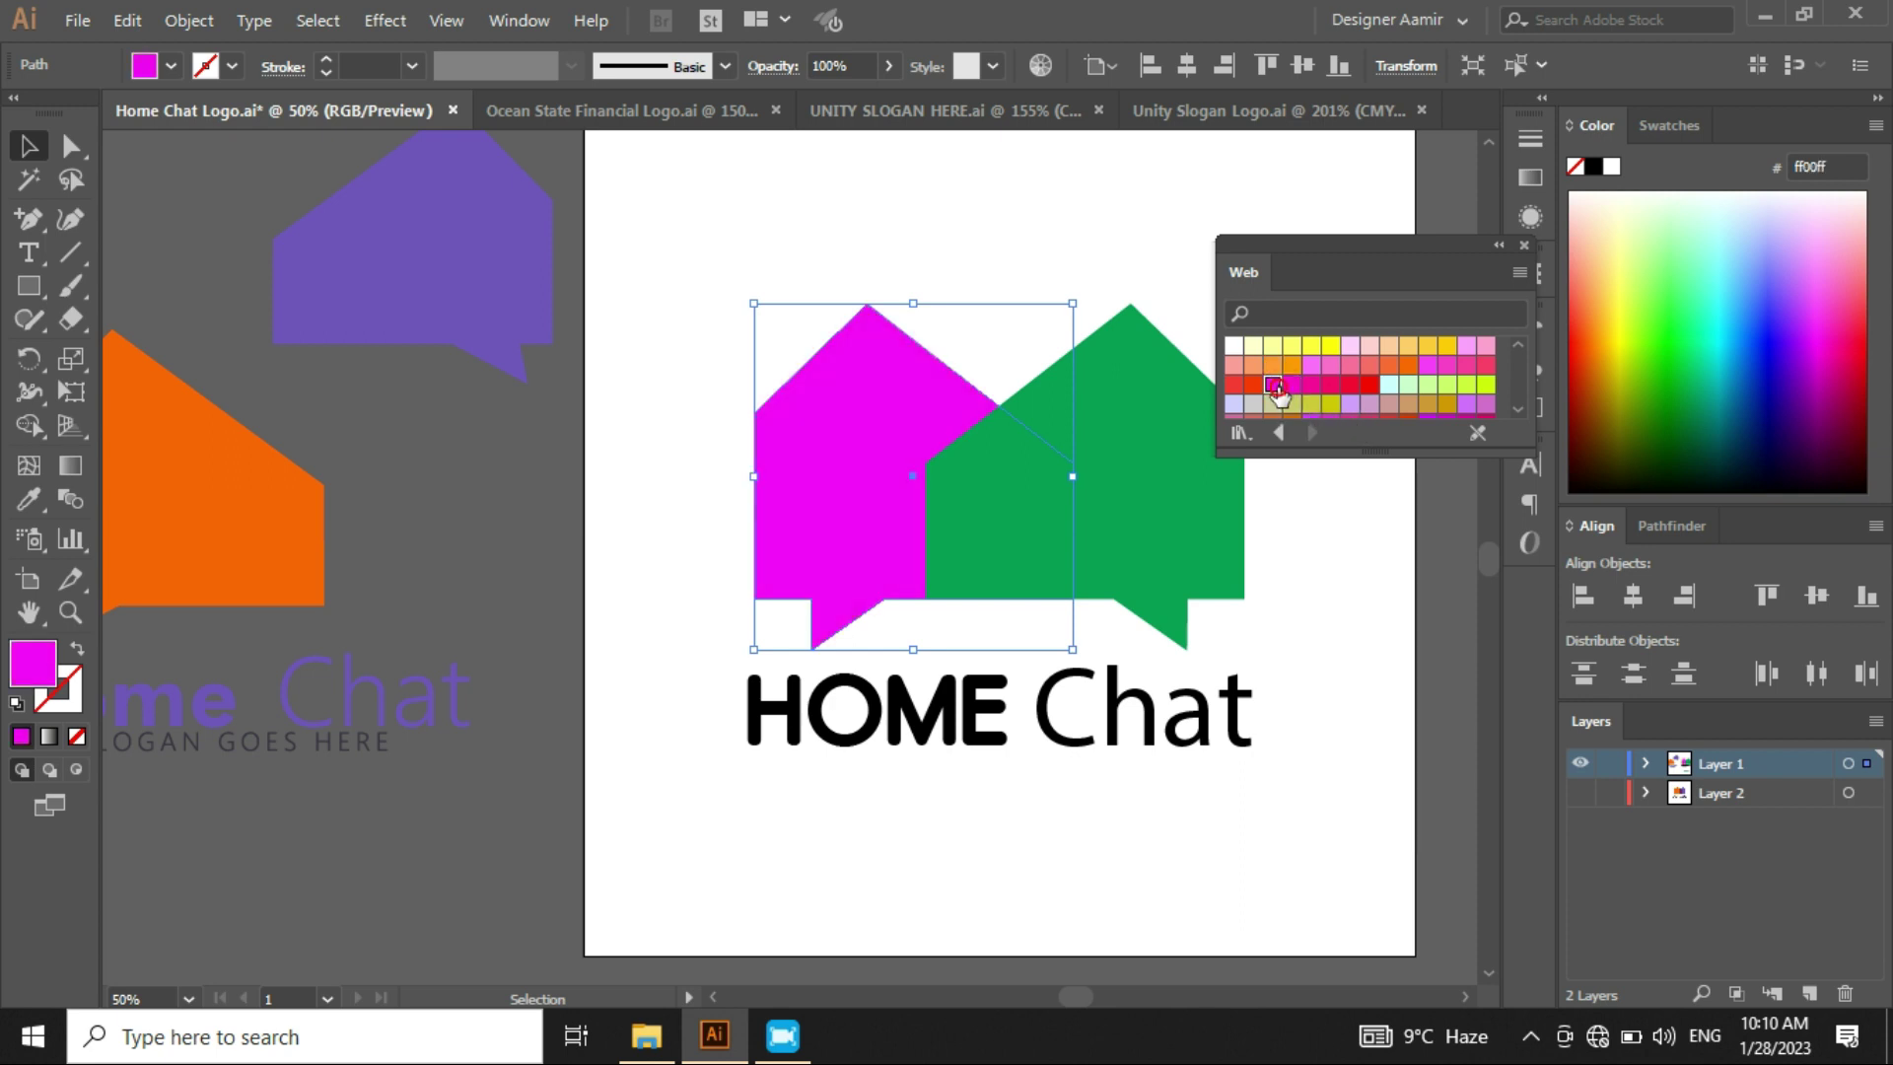
click(1347, 646)
- Fill the right house with the pinkish-red Web swatch FF0066 and deselect it
click(1163, 523)
click(1292, 385)
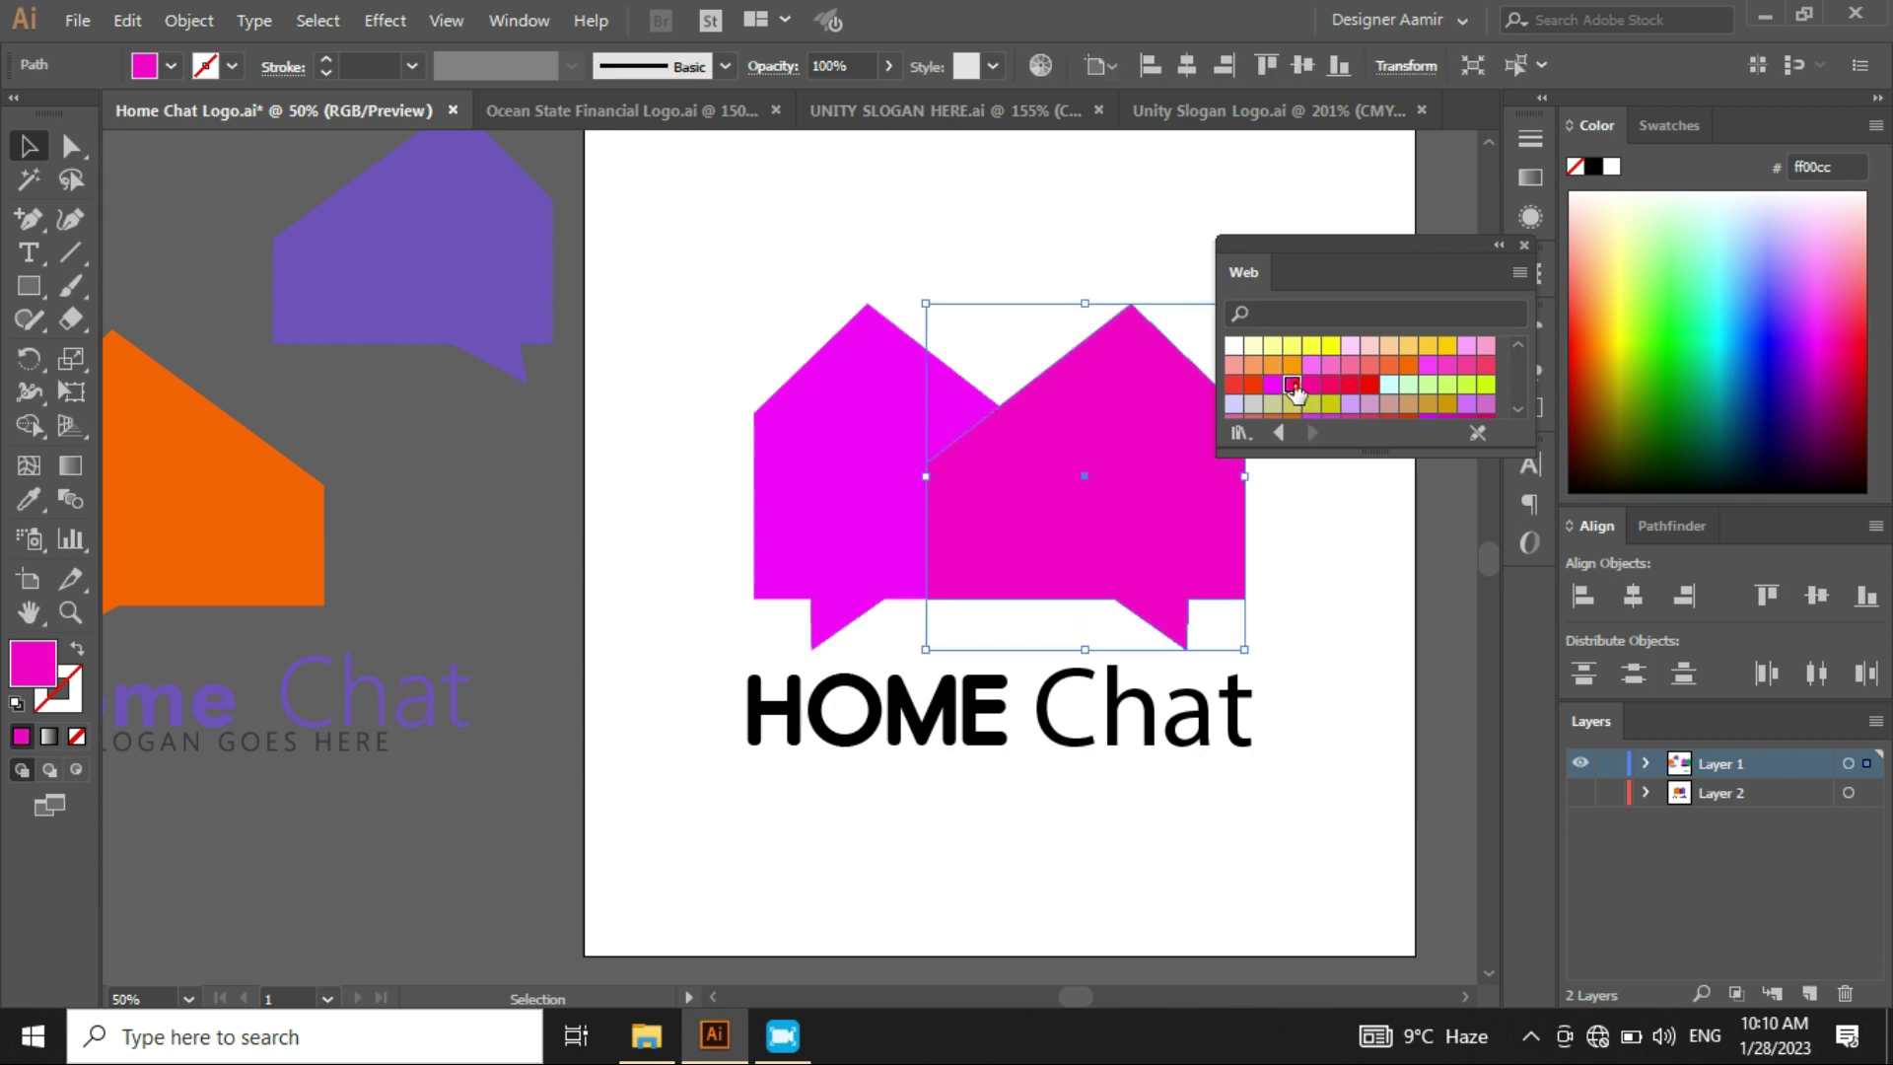
click(1317, 386)
click(1329, 387)
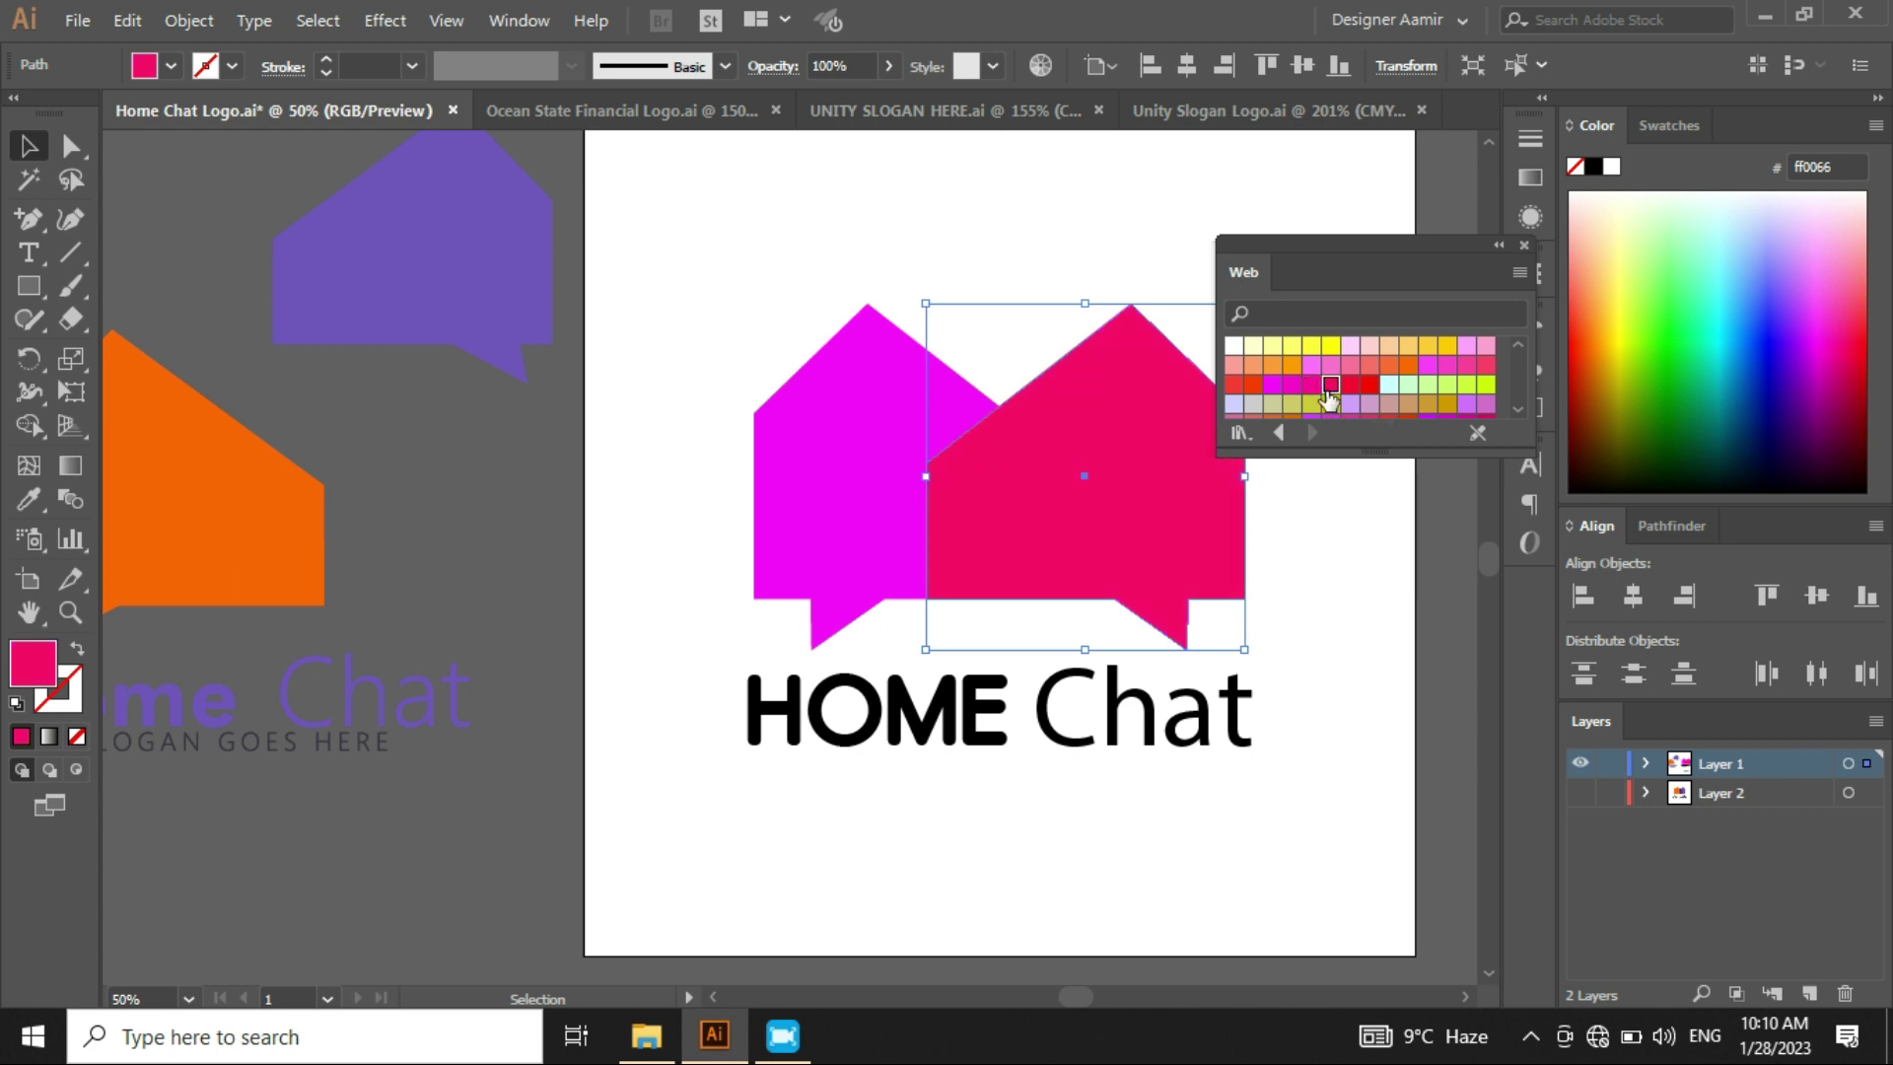
click(1353, 571)
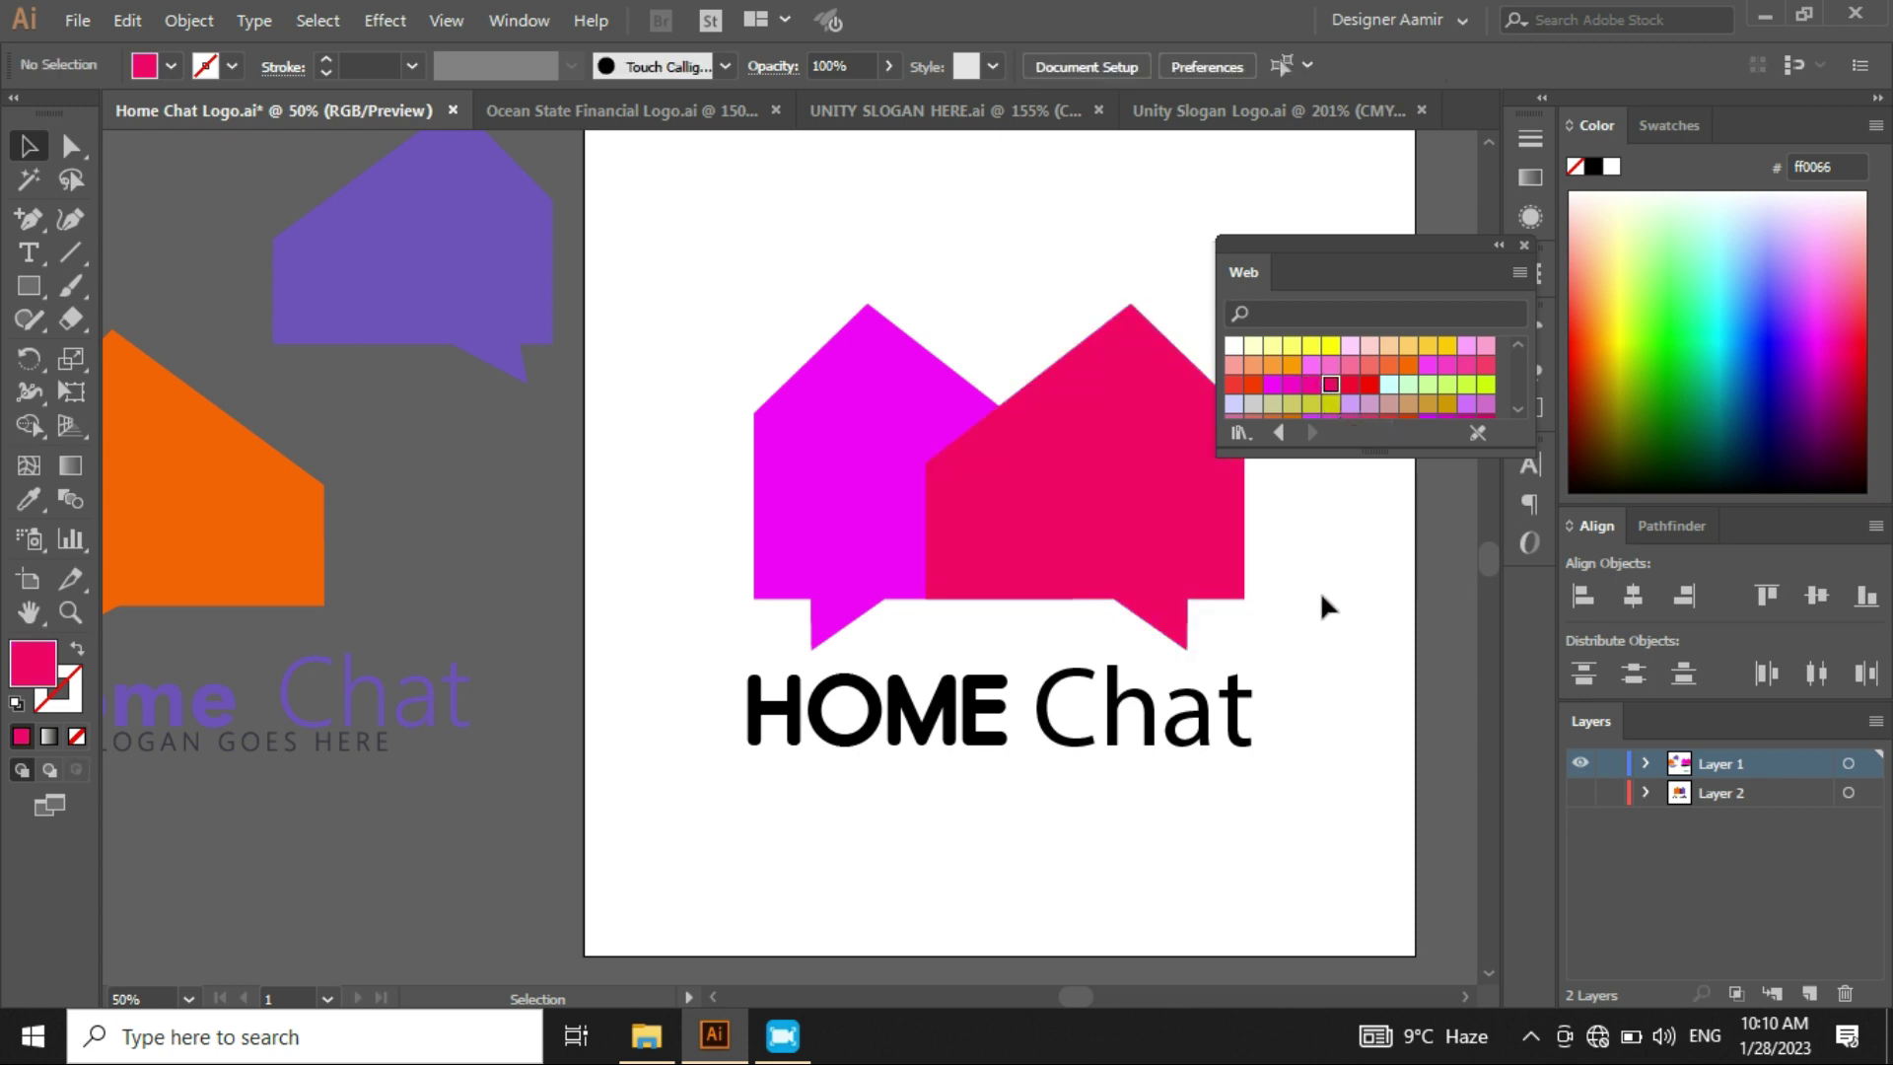
- Move the Web swatch library clear of the artboard and collapse it
drag(1322, 592, 1230, 613)
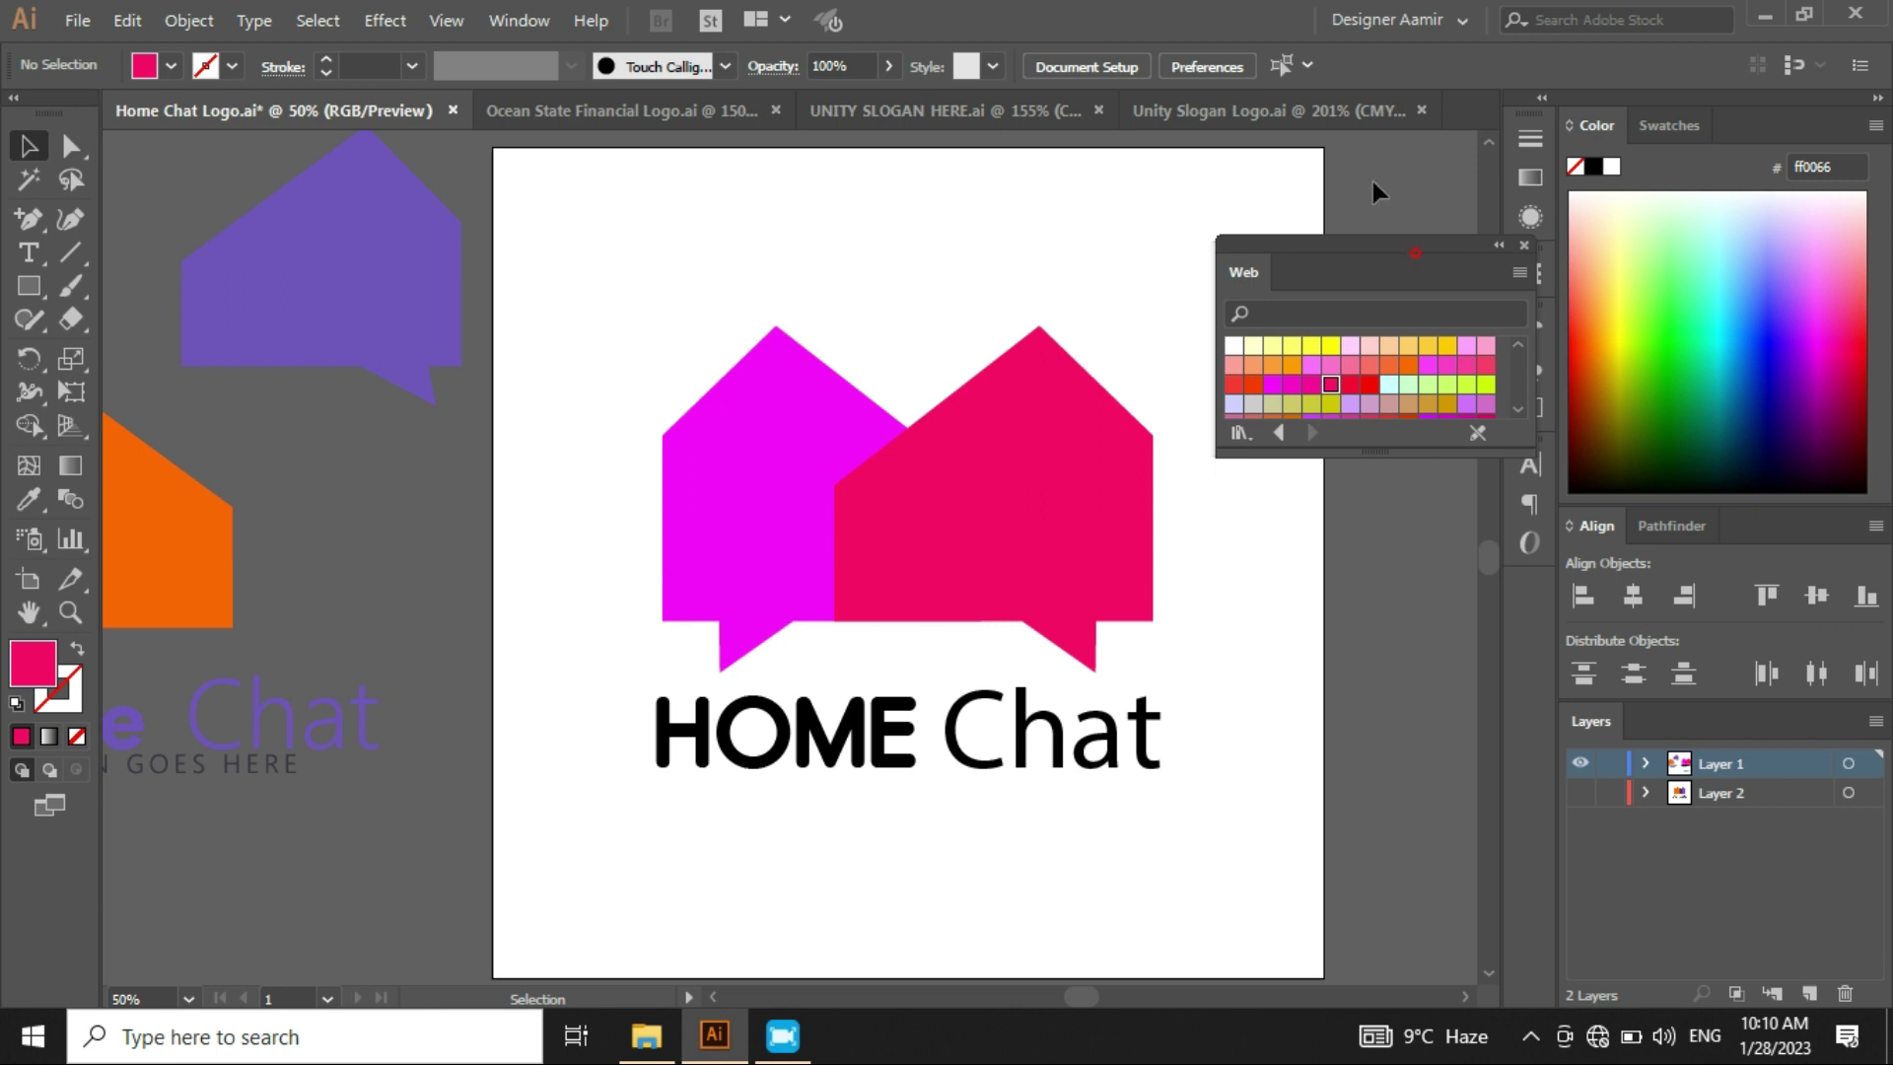
drag(1385, 246, 1338, 130)
drag(1165, 631, 926, 629)
scroll(925, 629, down, 1)
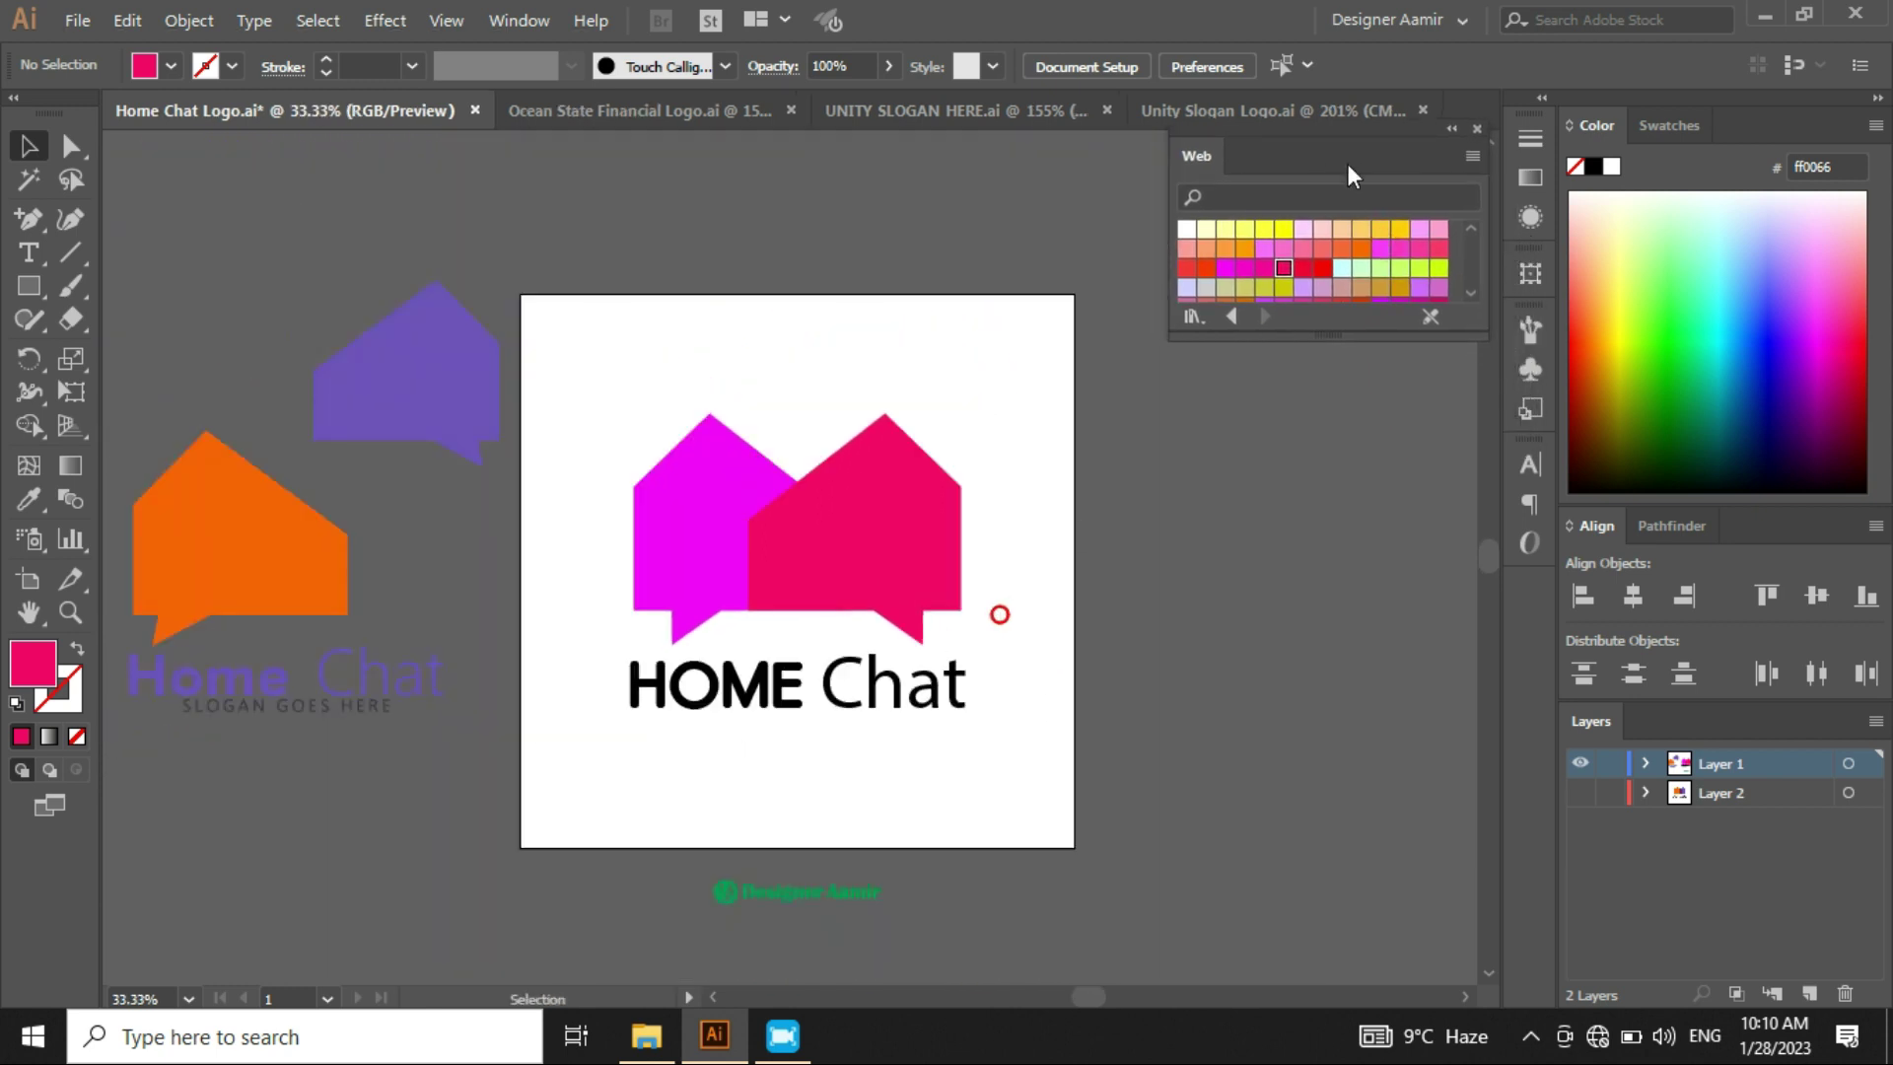
click(1449, 127)
click(1242, 440)
drag(1006, 528, 1100, 493)
scroll(986, 575, up, 1)
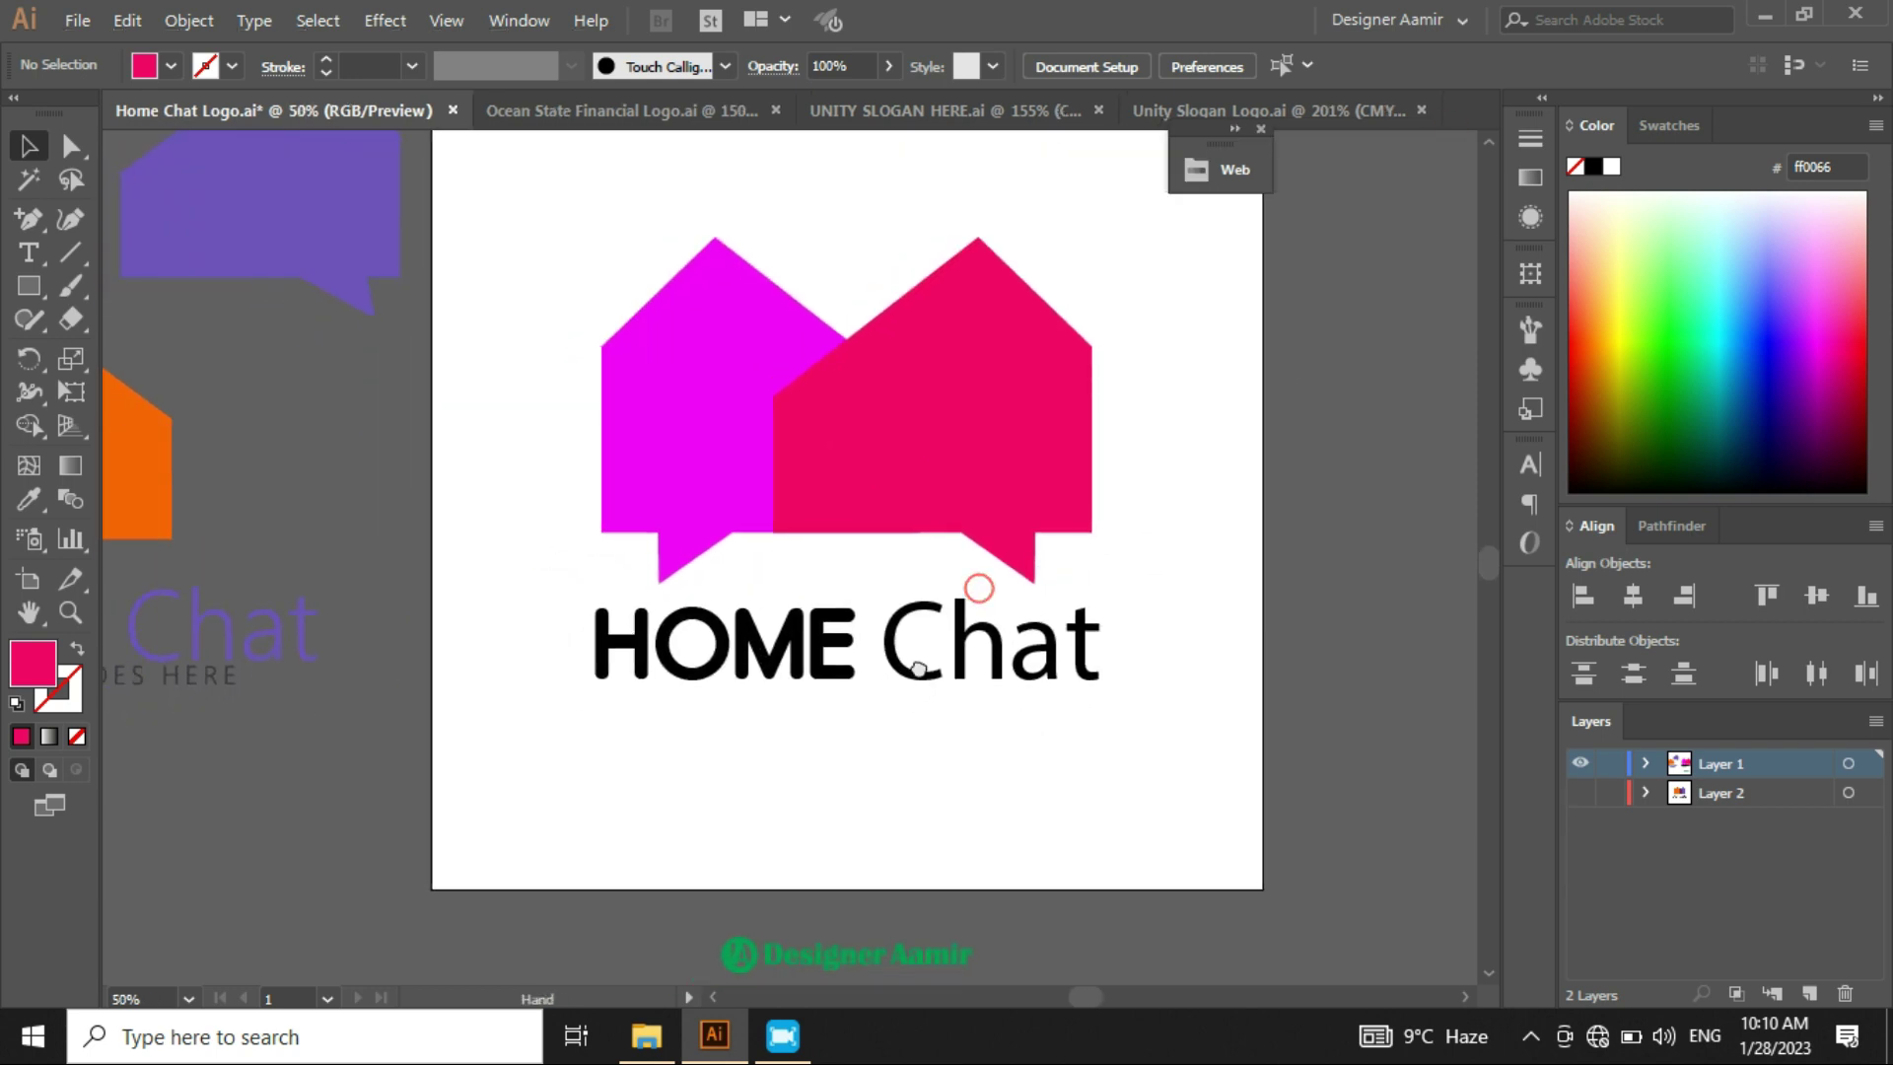
scroll(972, 591, up, 1)
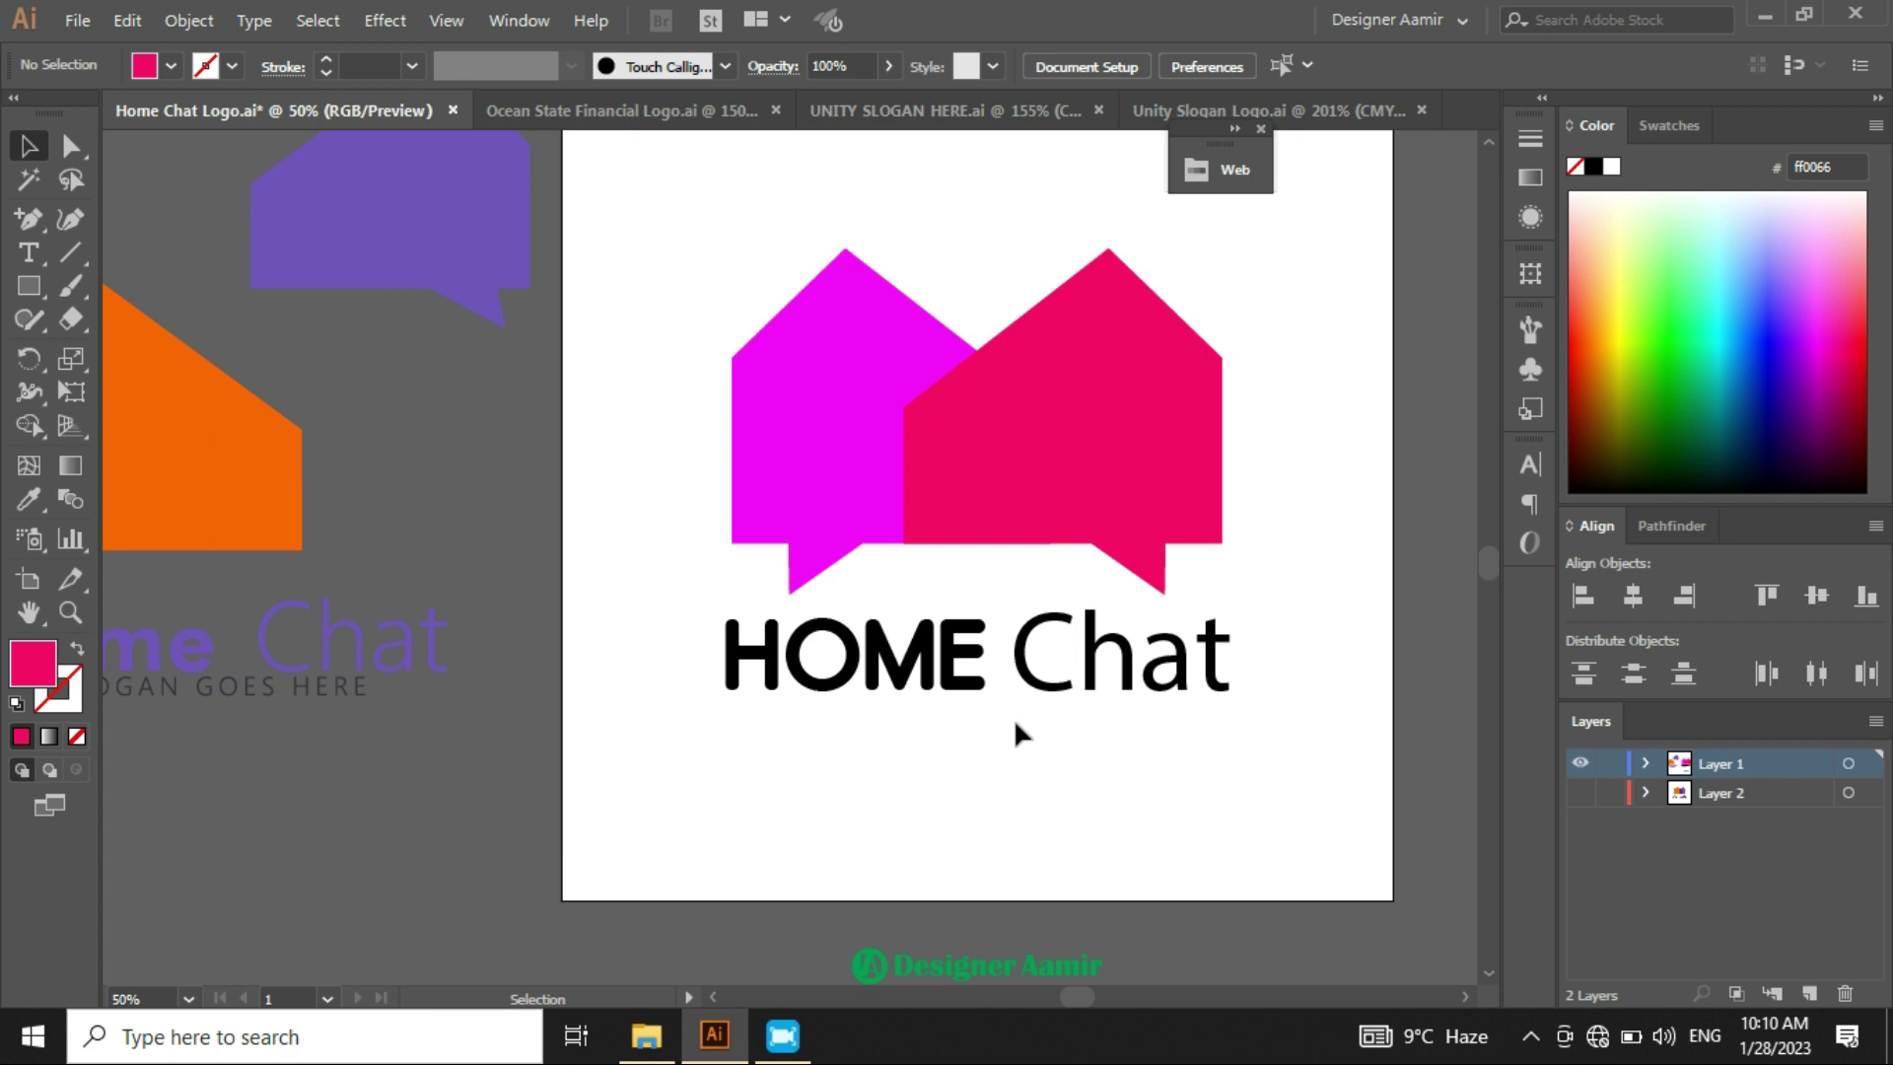
- Recolour the word HOME with the right house's pinkish-red FF0066, sampled with the Eyedropper
click(916, 690)
drag(1182, 776, 723, 759)
click(737, 762)
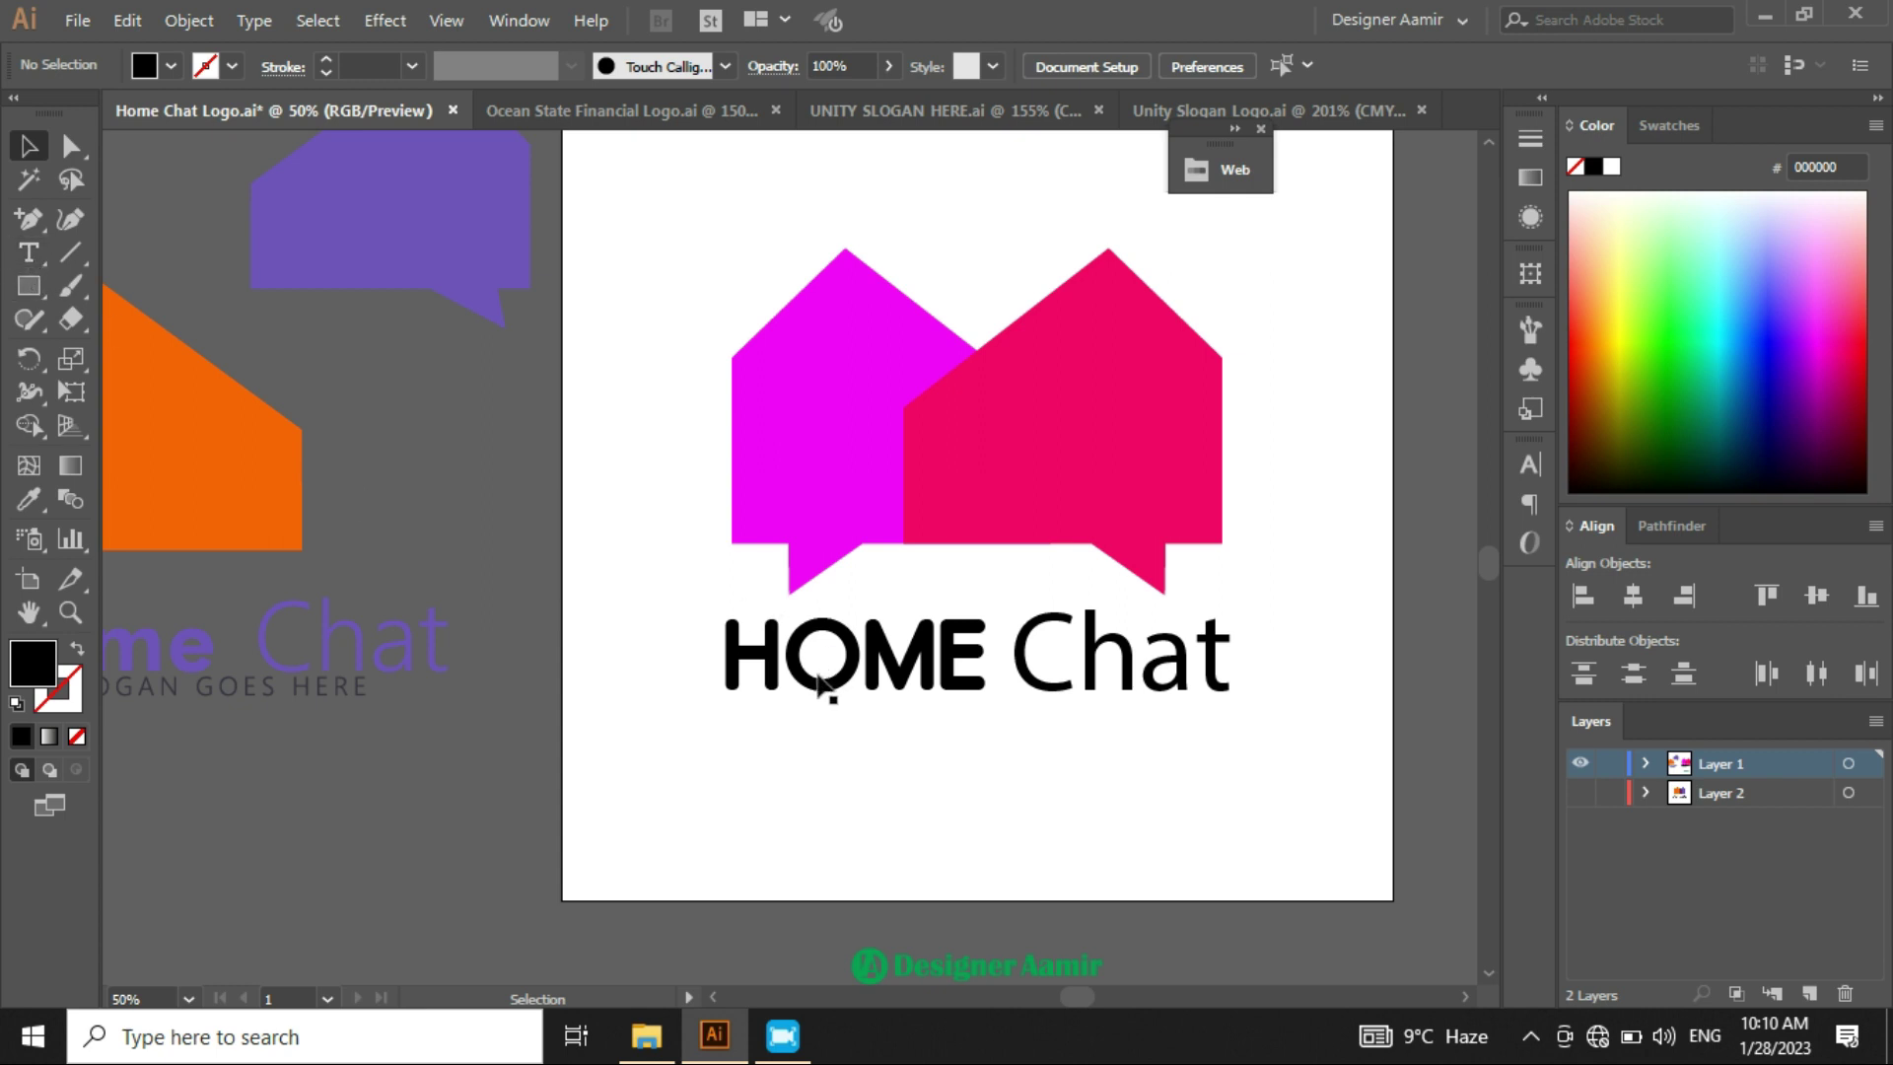
key(t)
drag(730, 650, 988, 656)
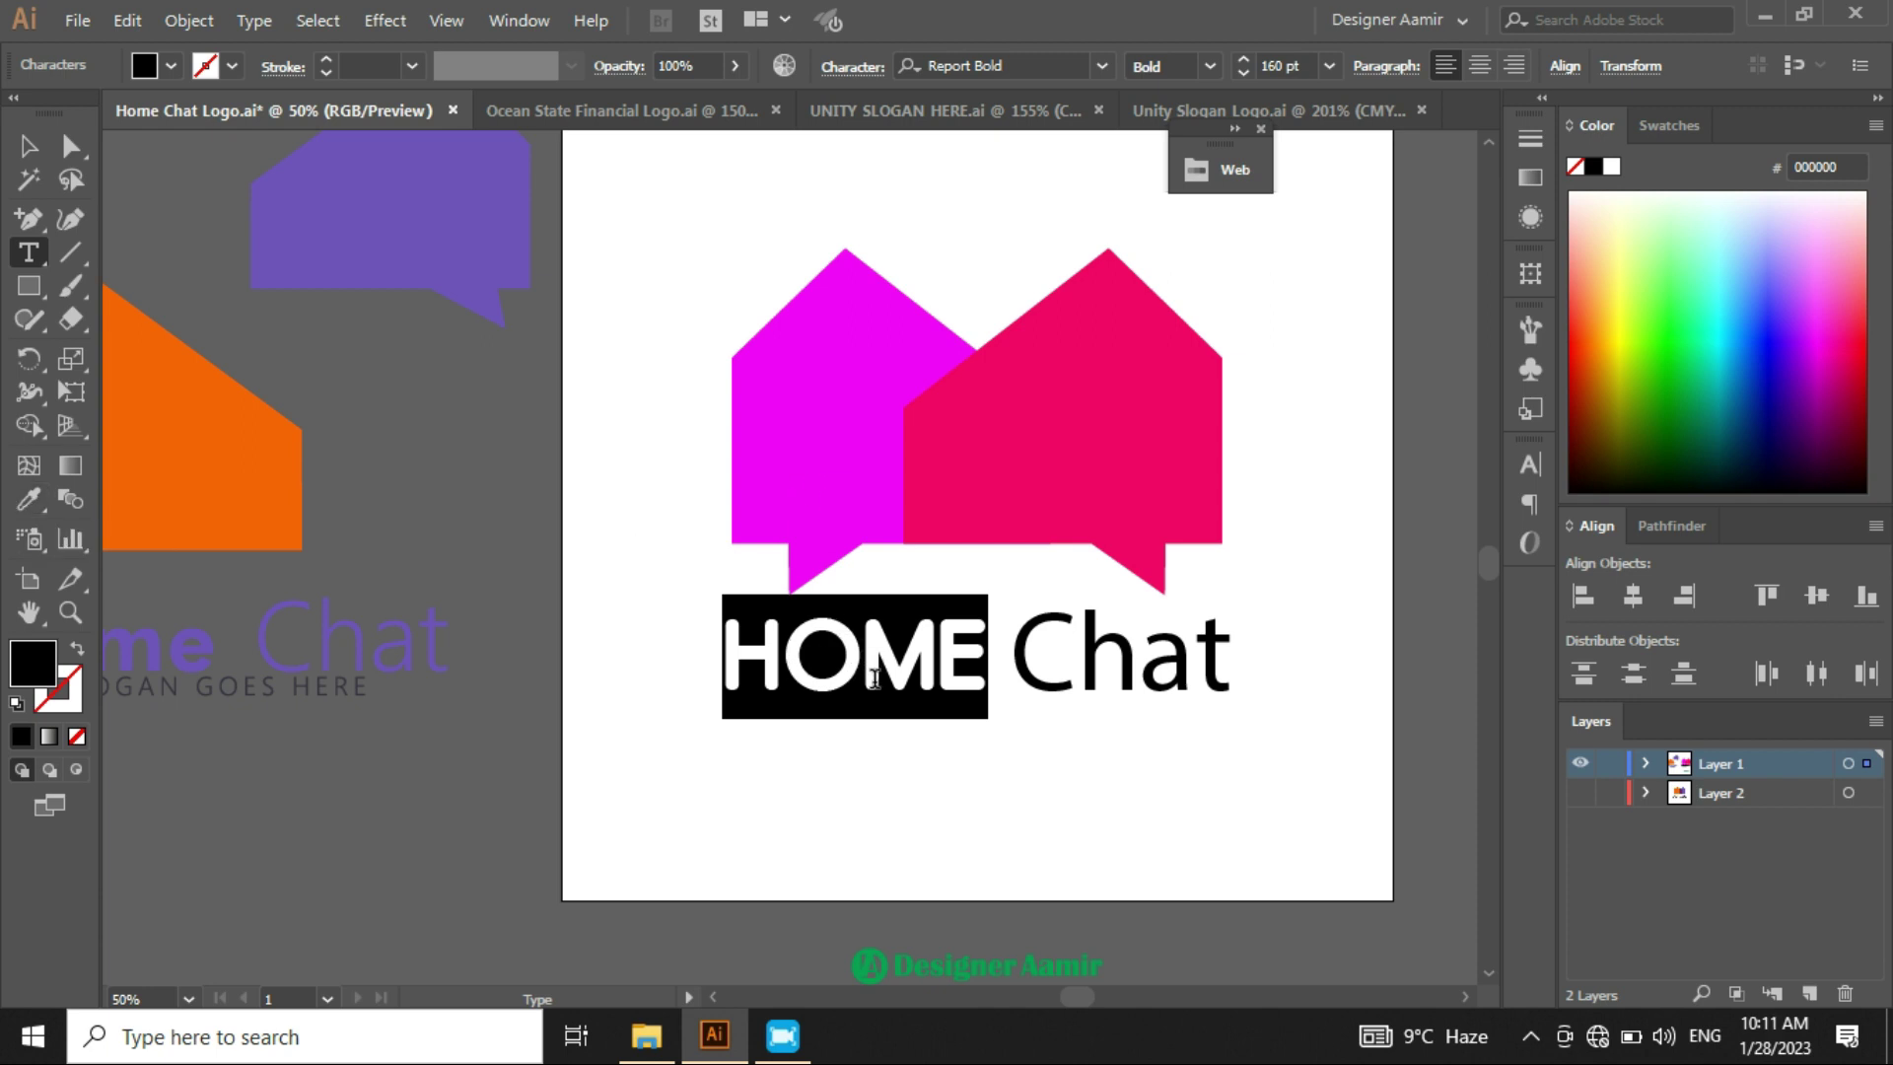
click(22, 500)
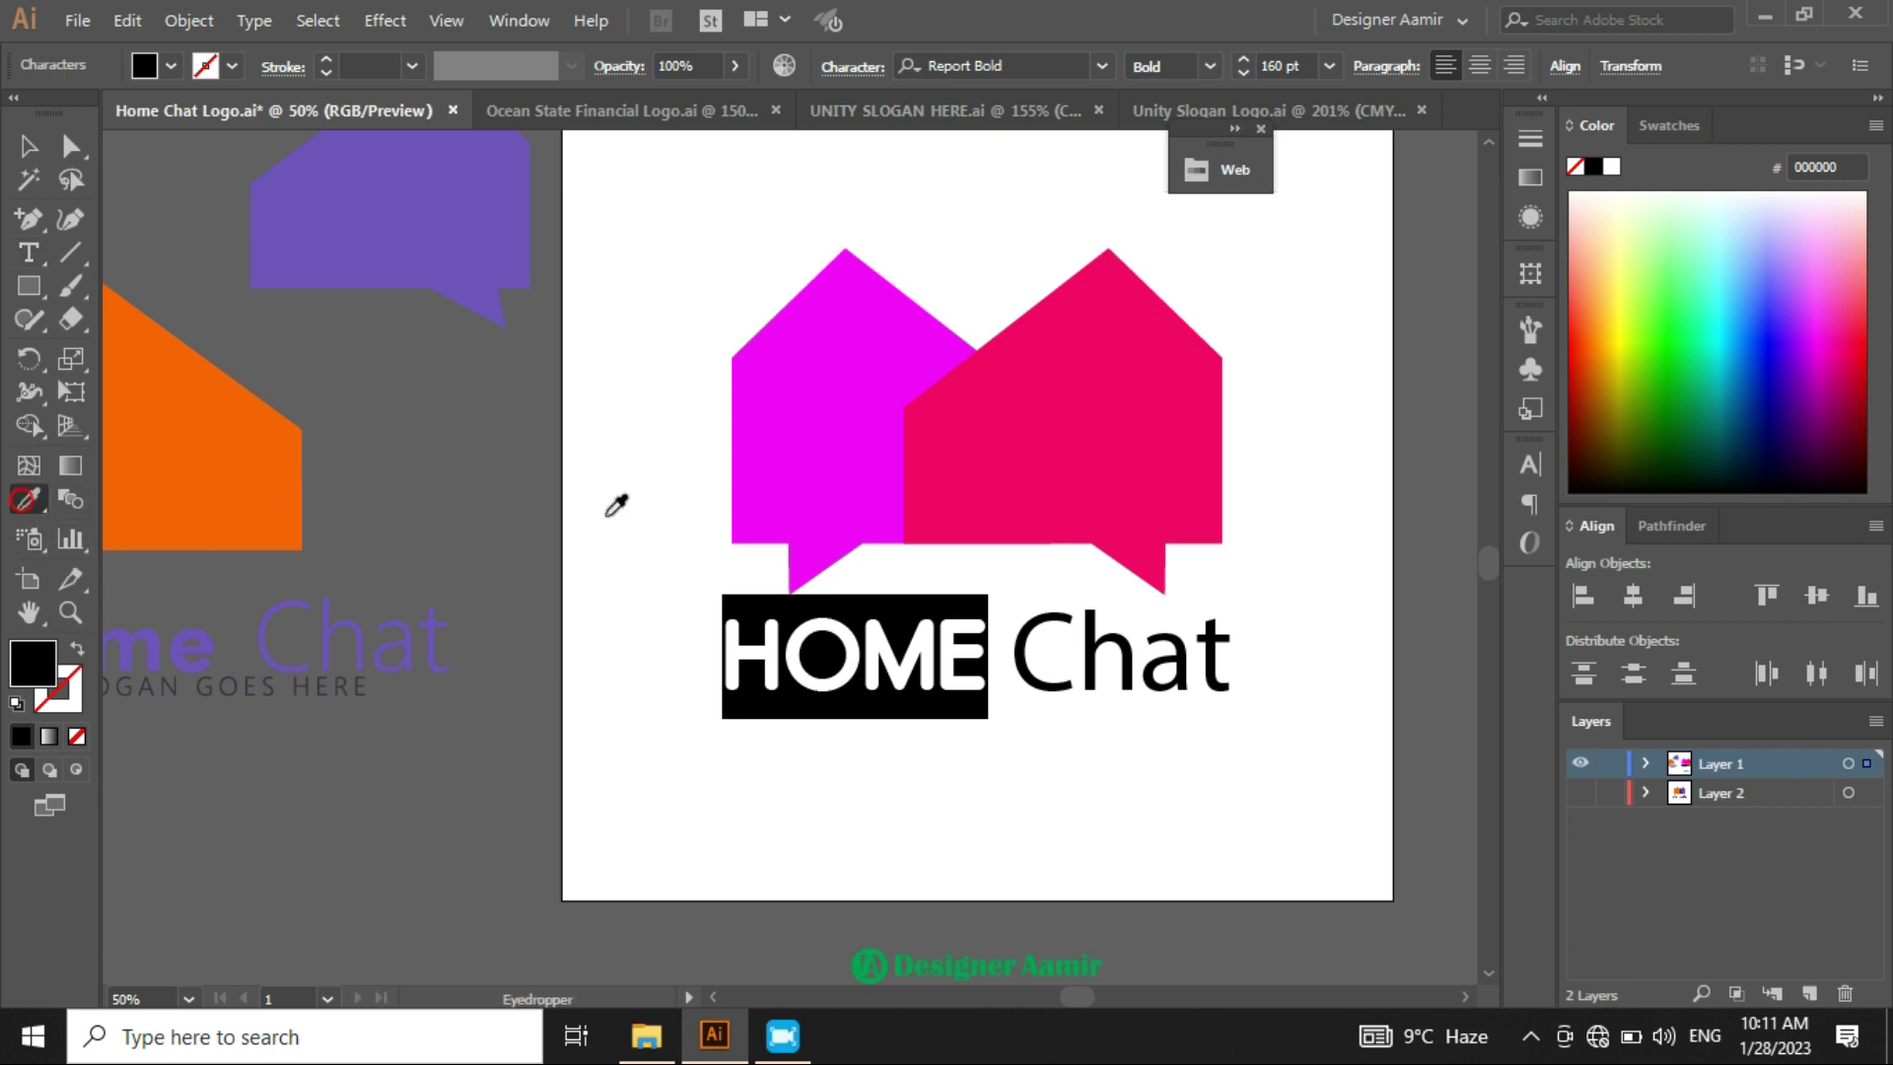
click(1077, 448)
- Recolour the word Chat with the left house's magenta FF00FF, sampled with the Eyedropper, and deselect the text
click(41, 252)
drag(1013, 646, 1226, 683)
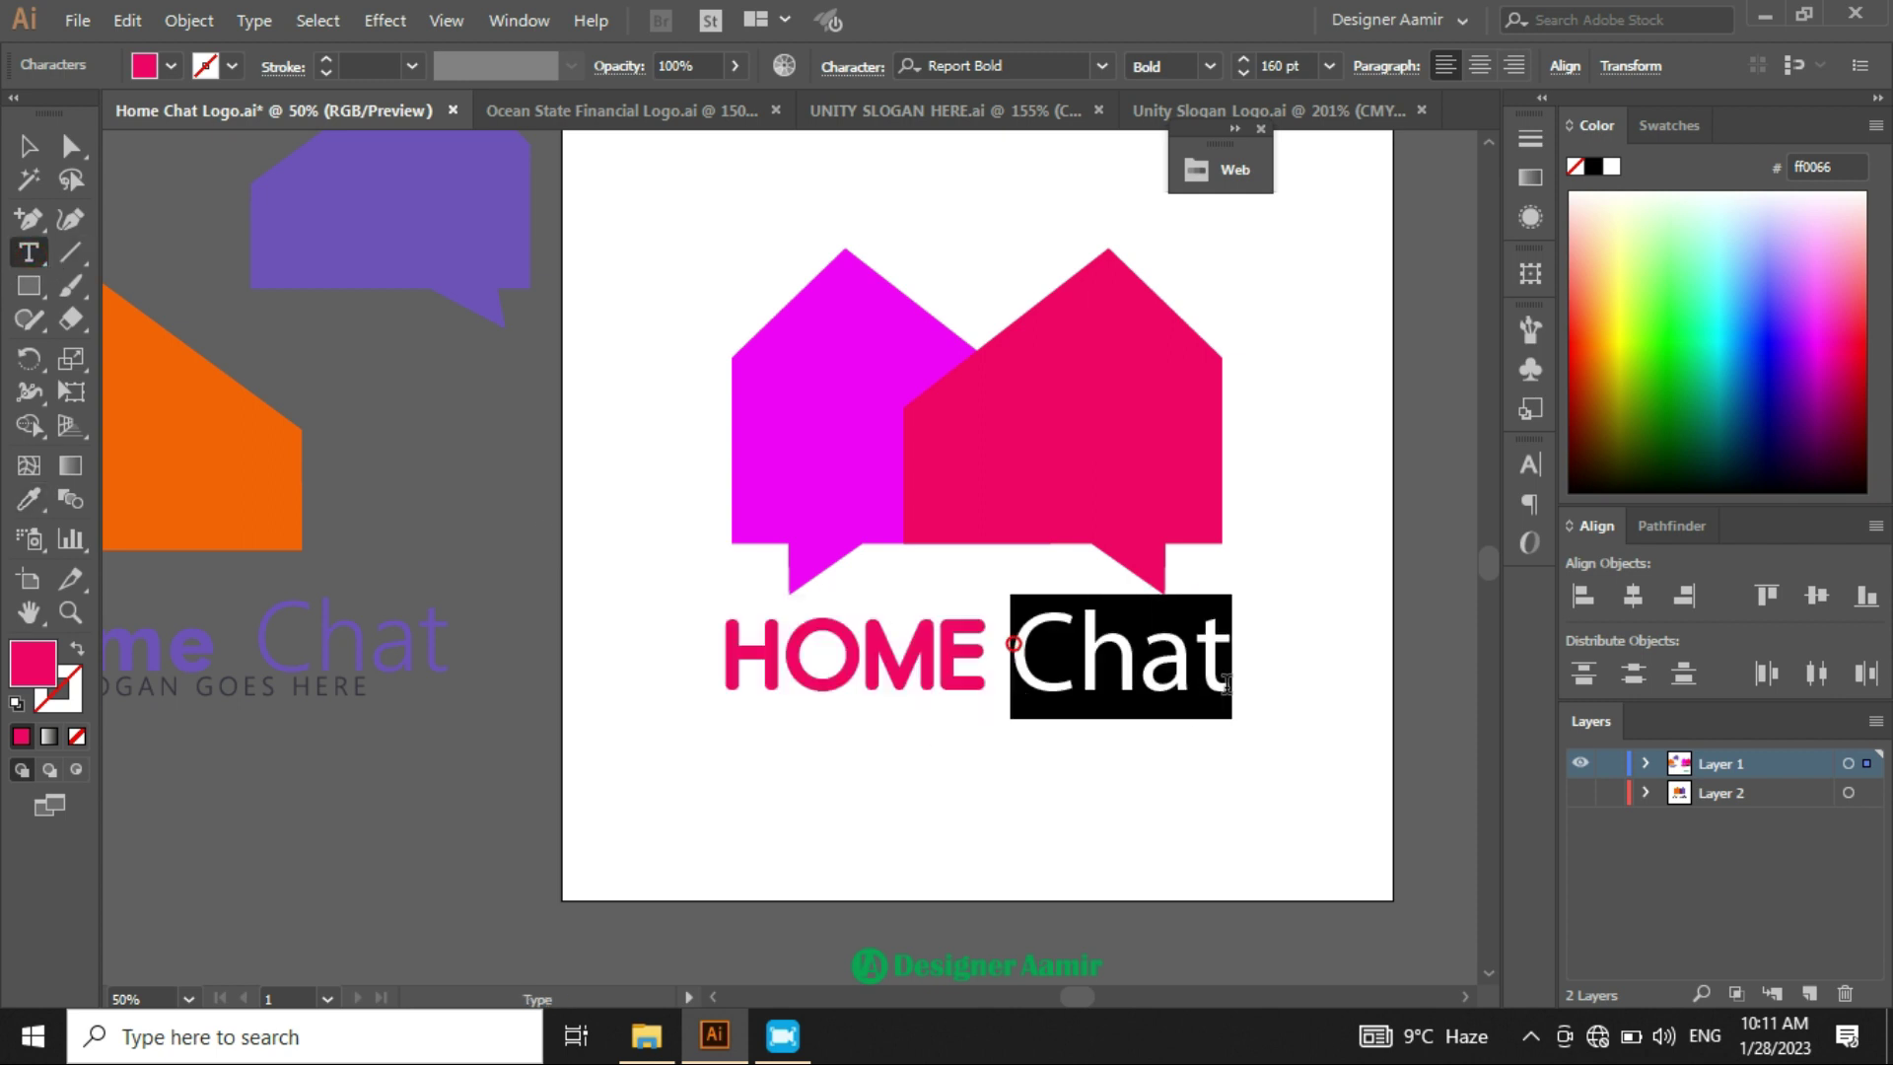
click(33, 504)
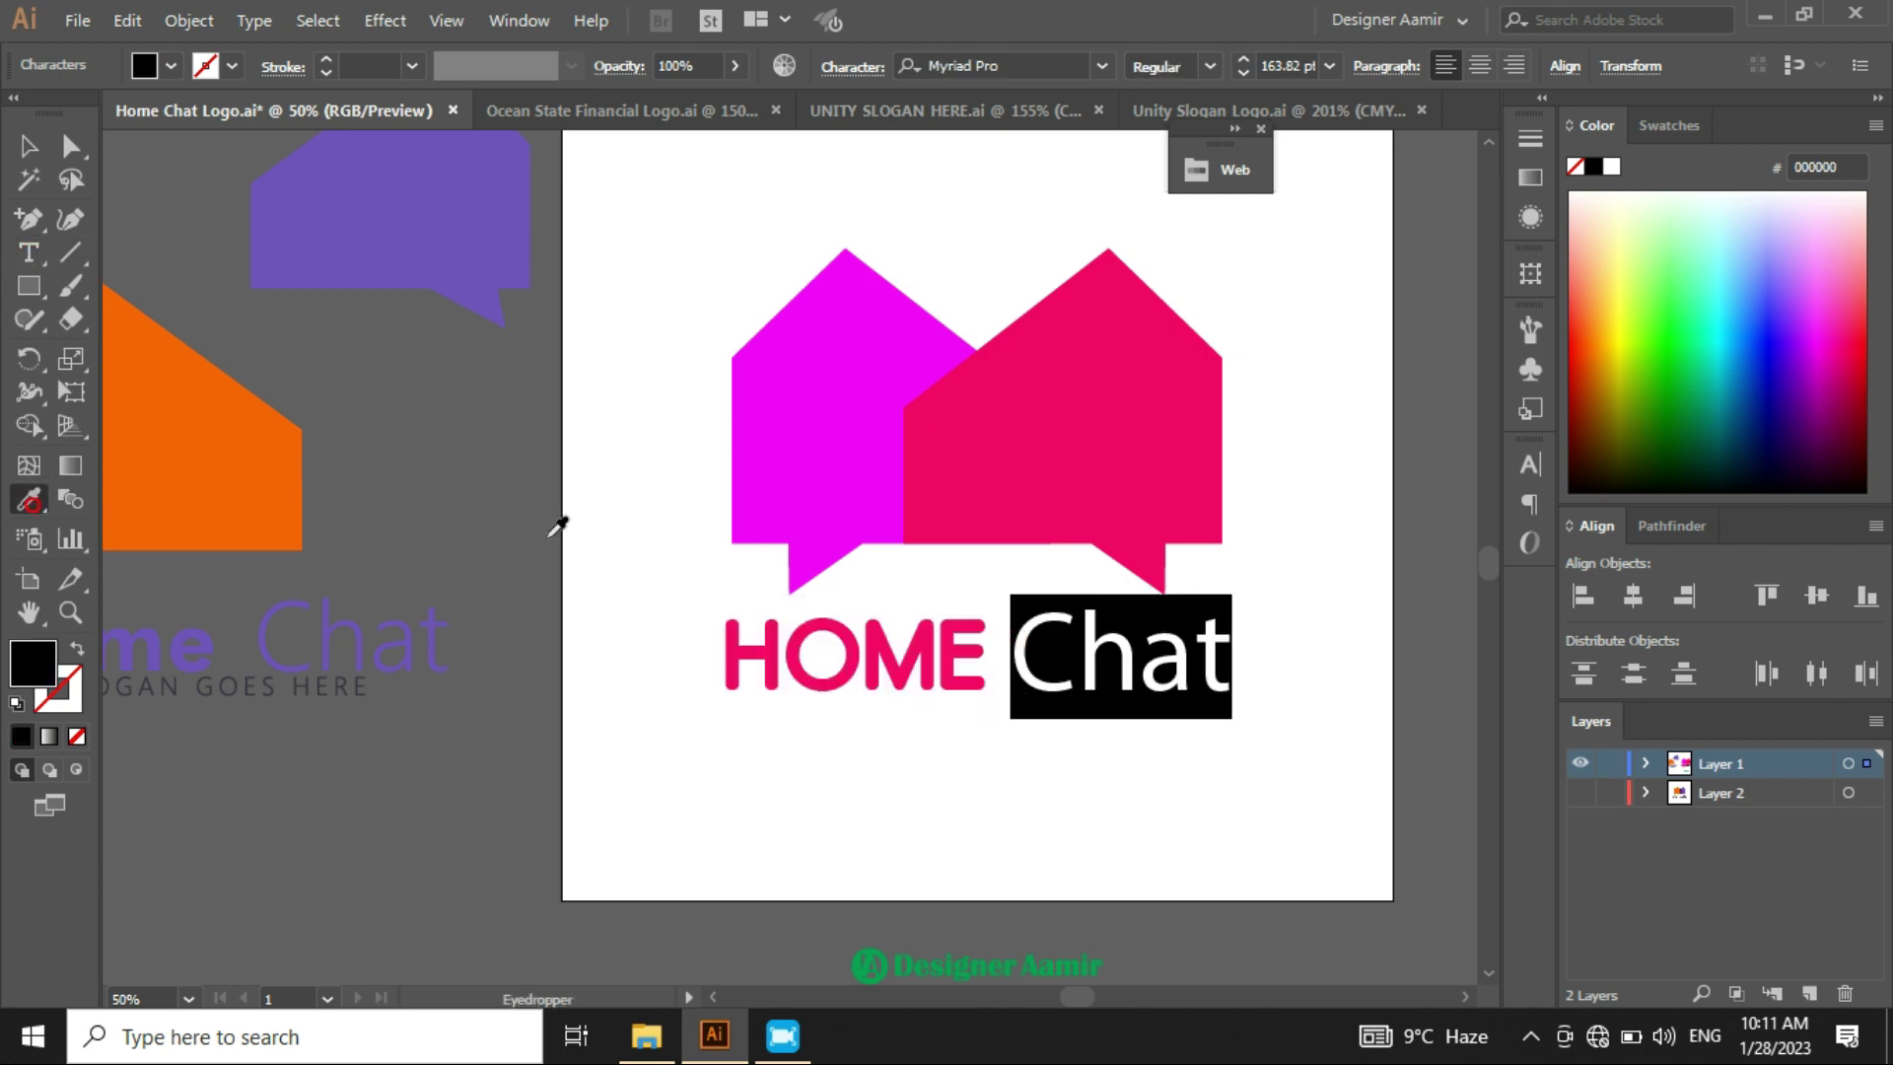
click(792, 426)
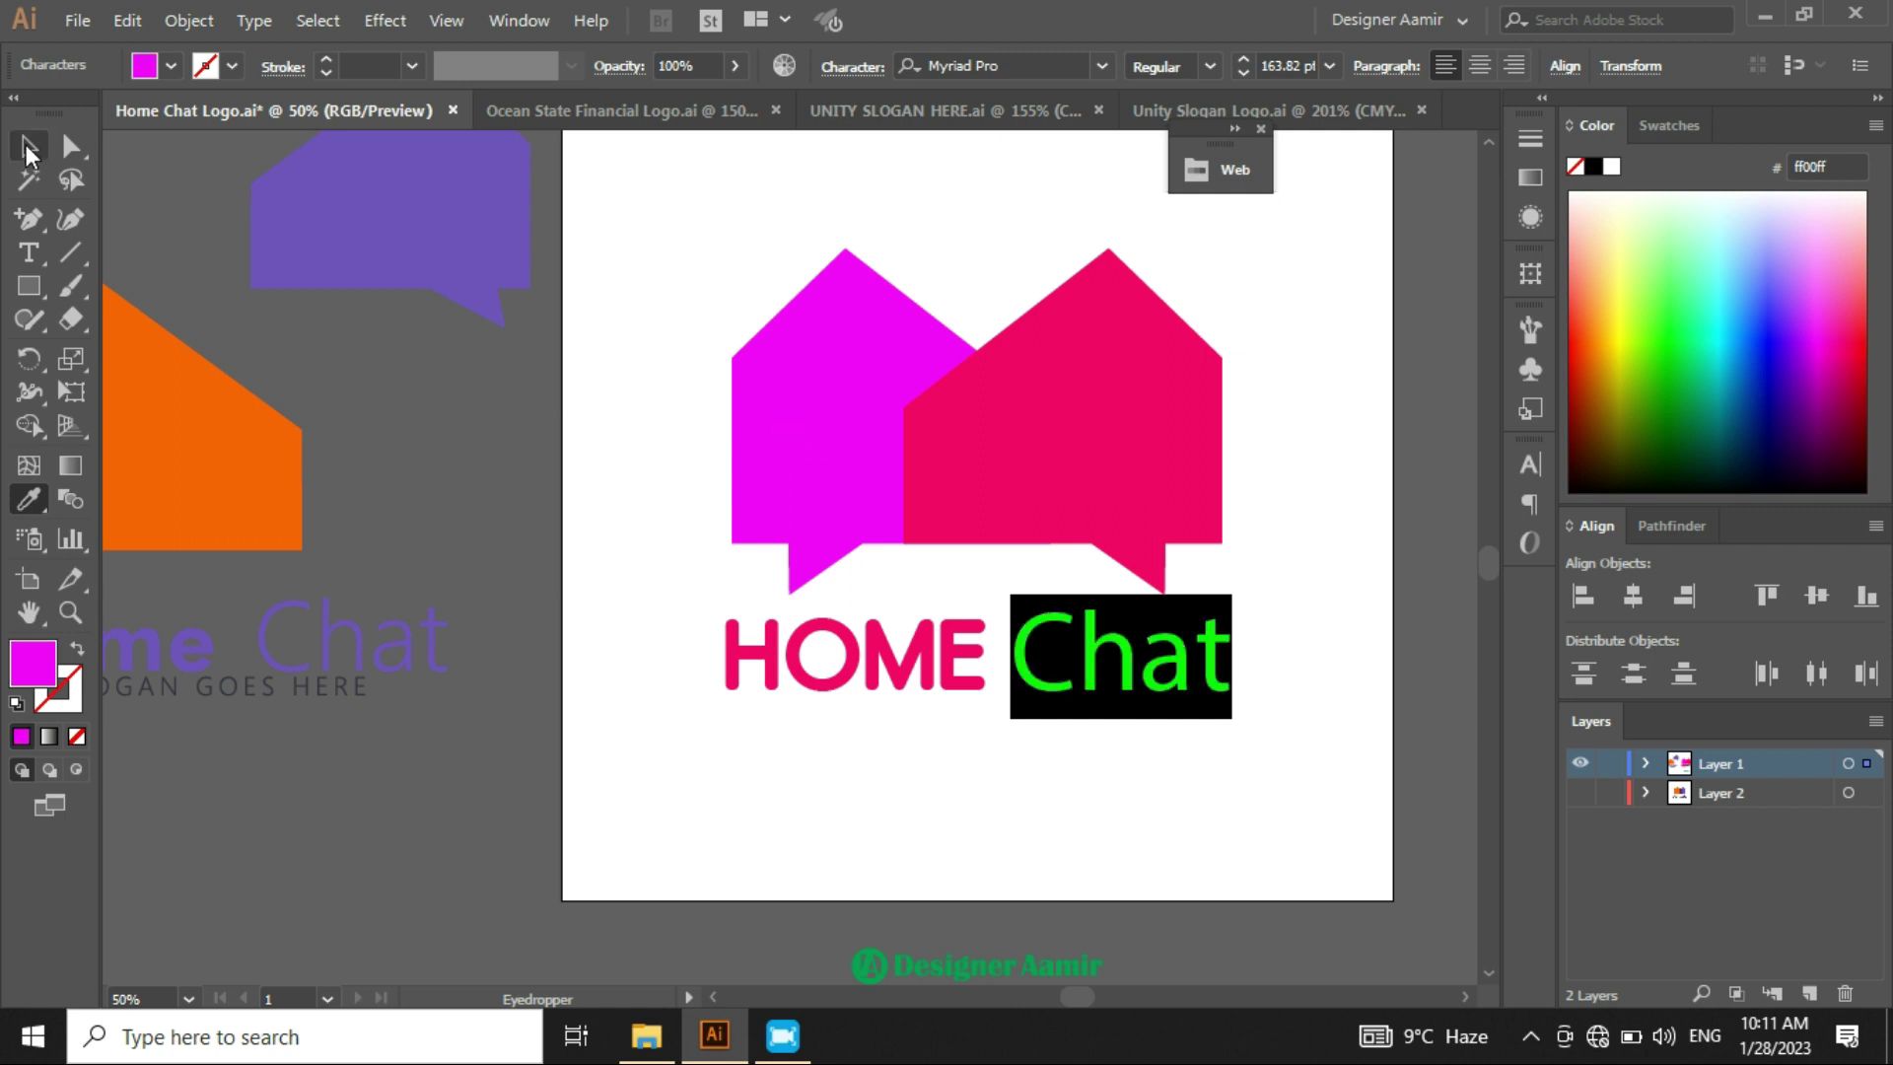
click(28, 146)
click(903, 748)
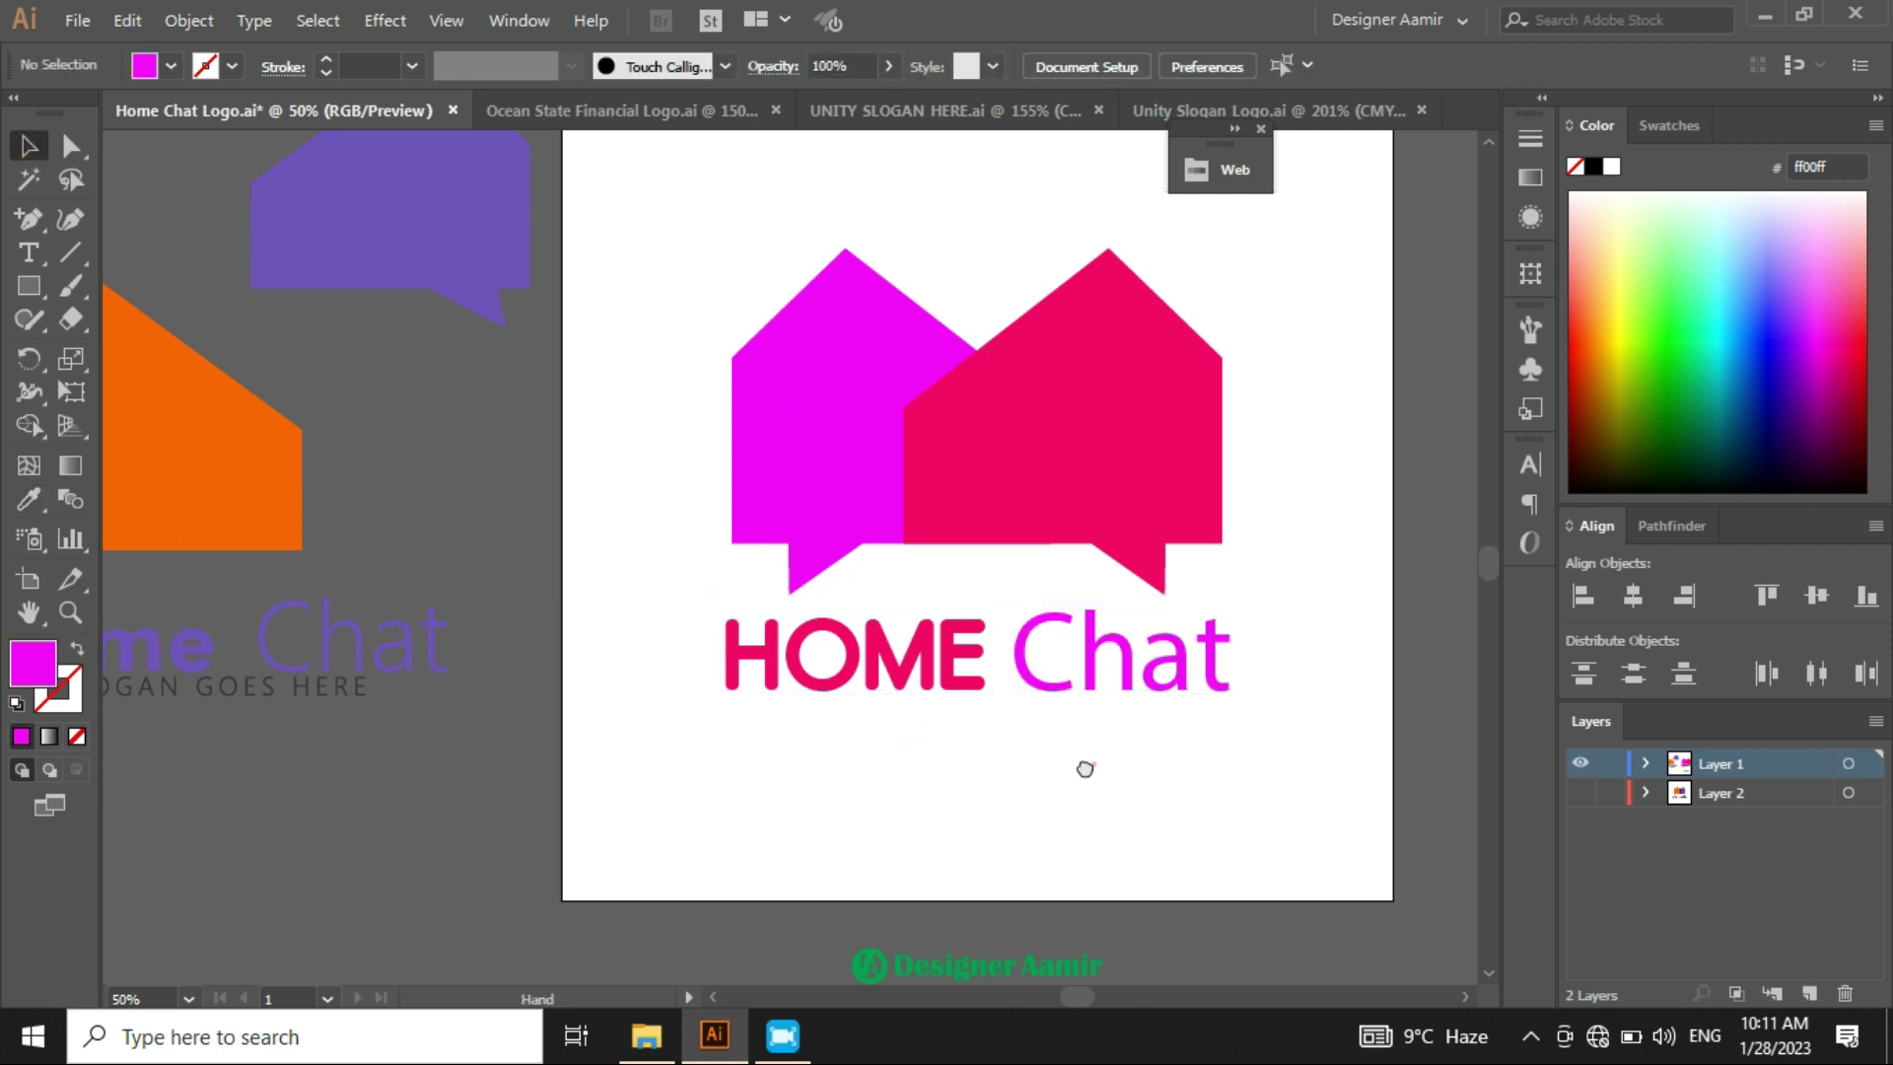
- Group the two overlapping houses and centre the HOME Chat text horizontally on the artboard
drag(1092, 766, 1048, 801)
drag(1266, 505, 700, 413)
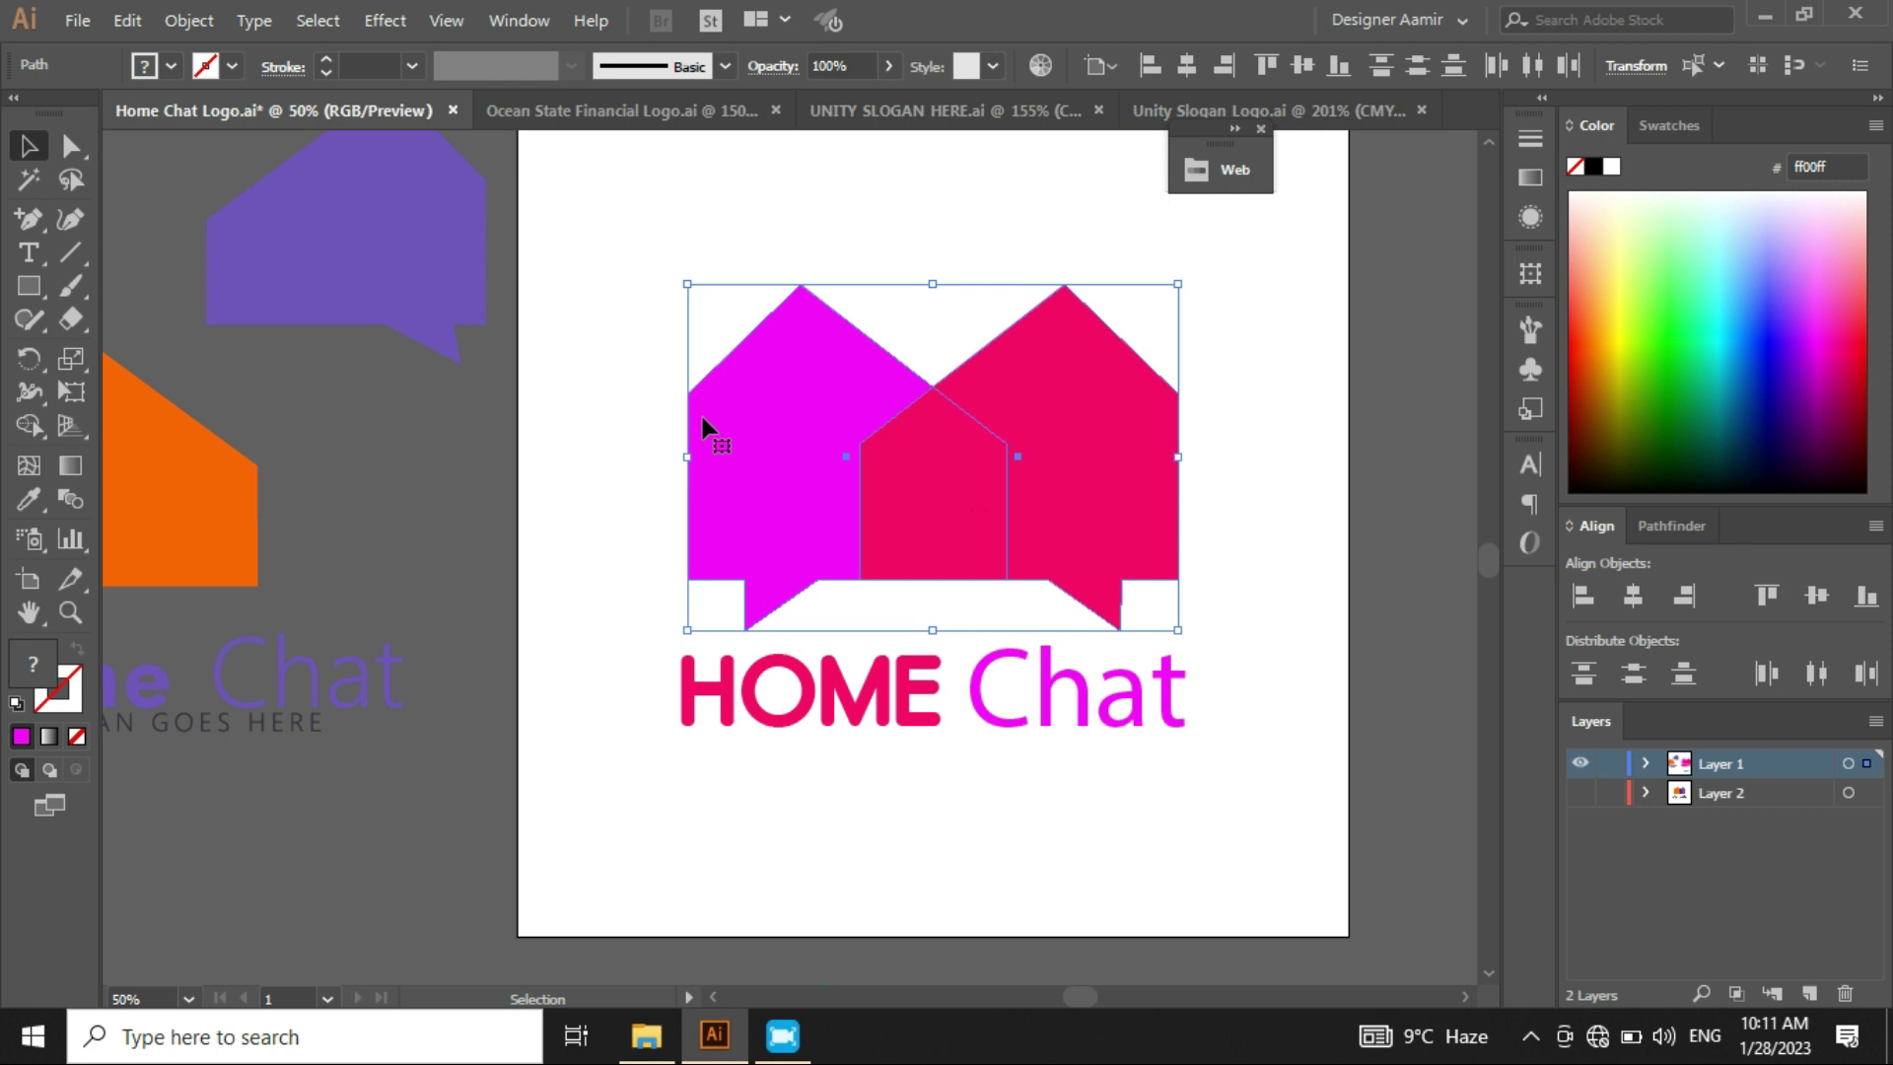
key(ctrl+g)
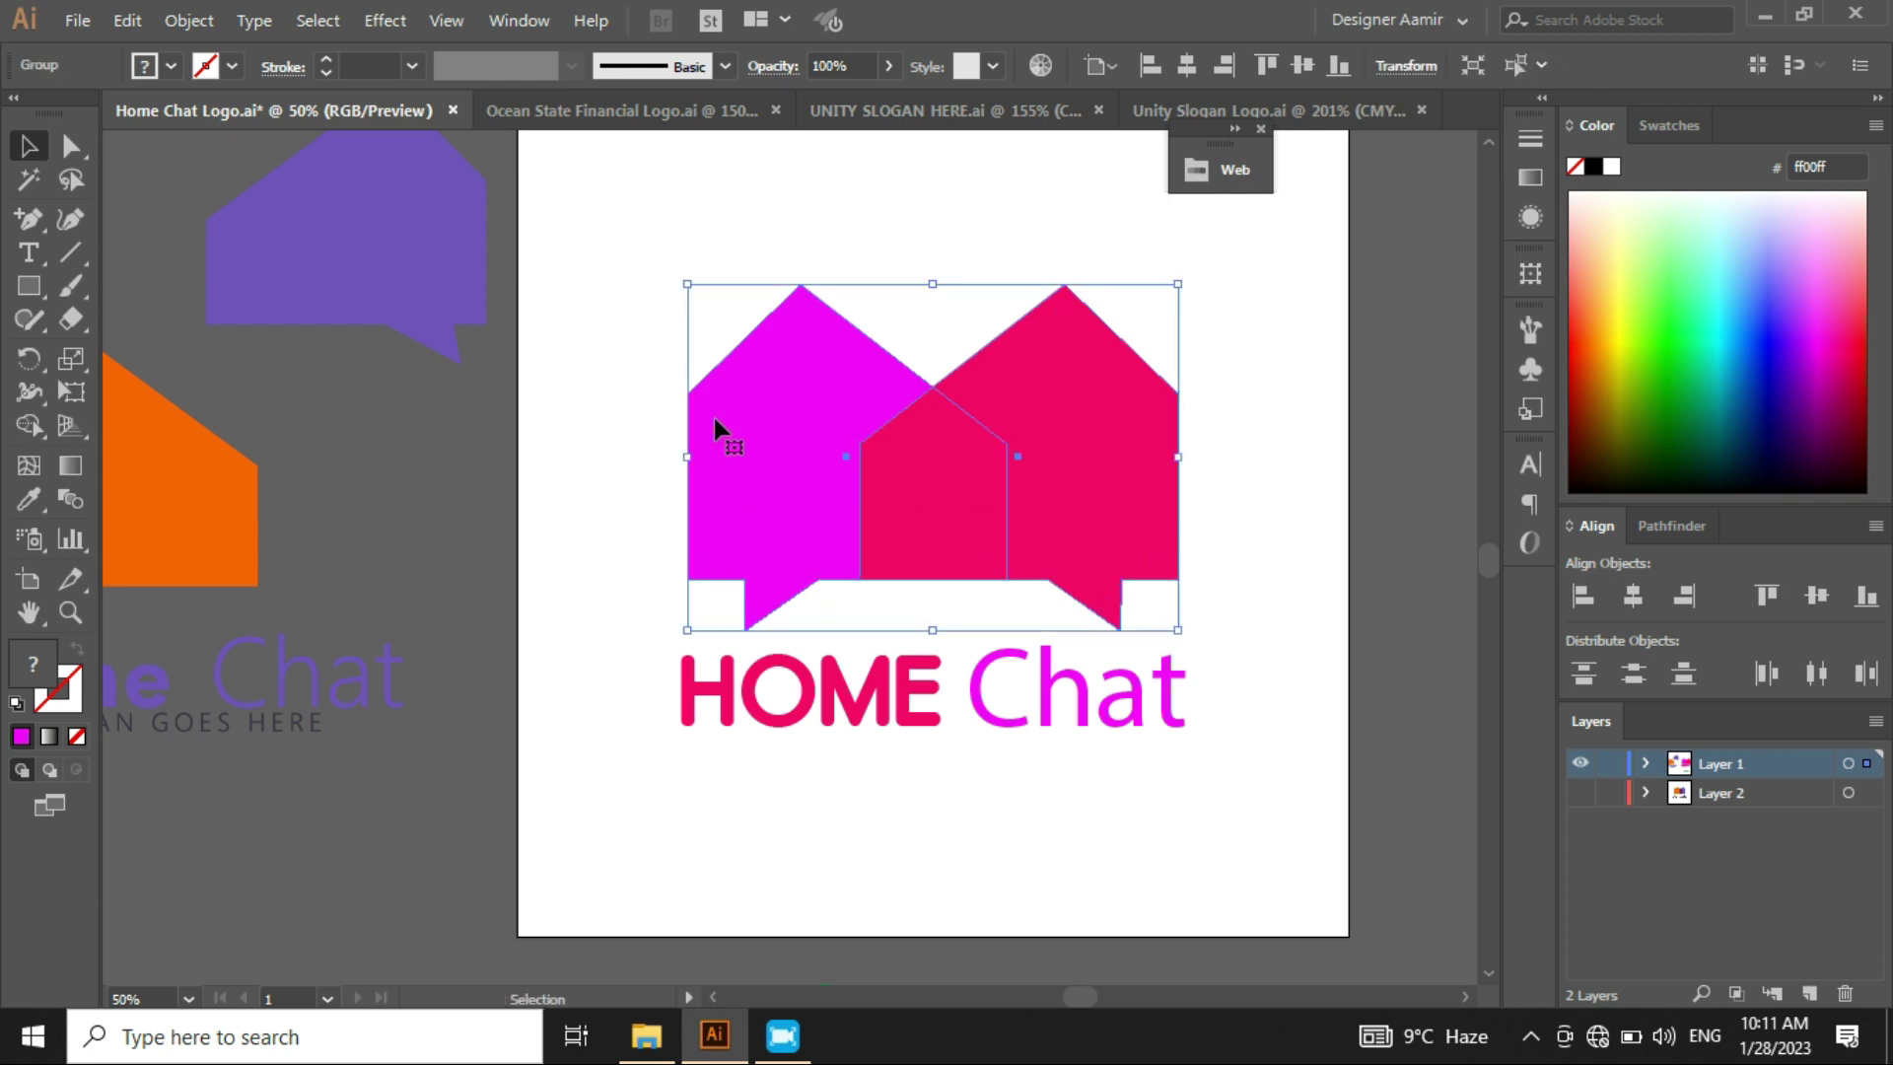
click(1144, 750)
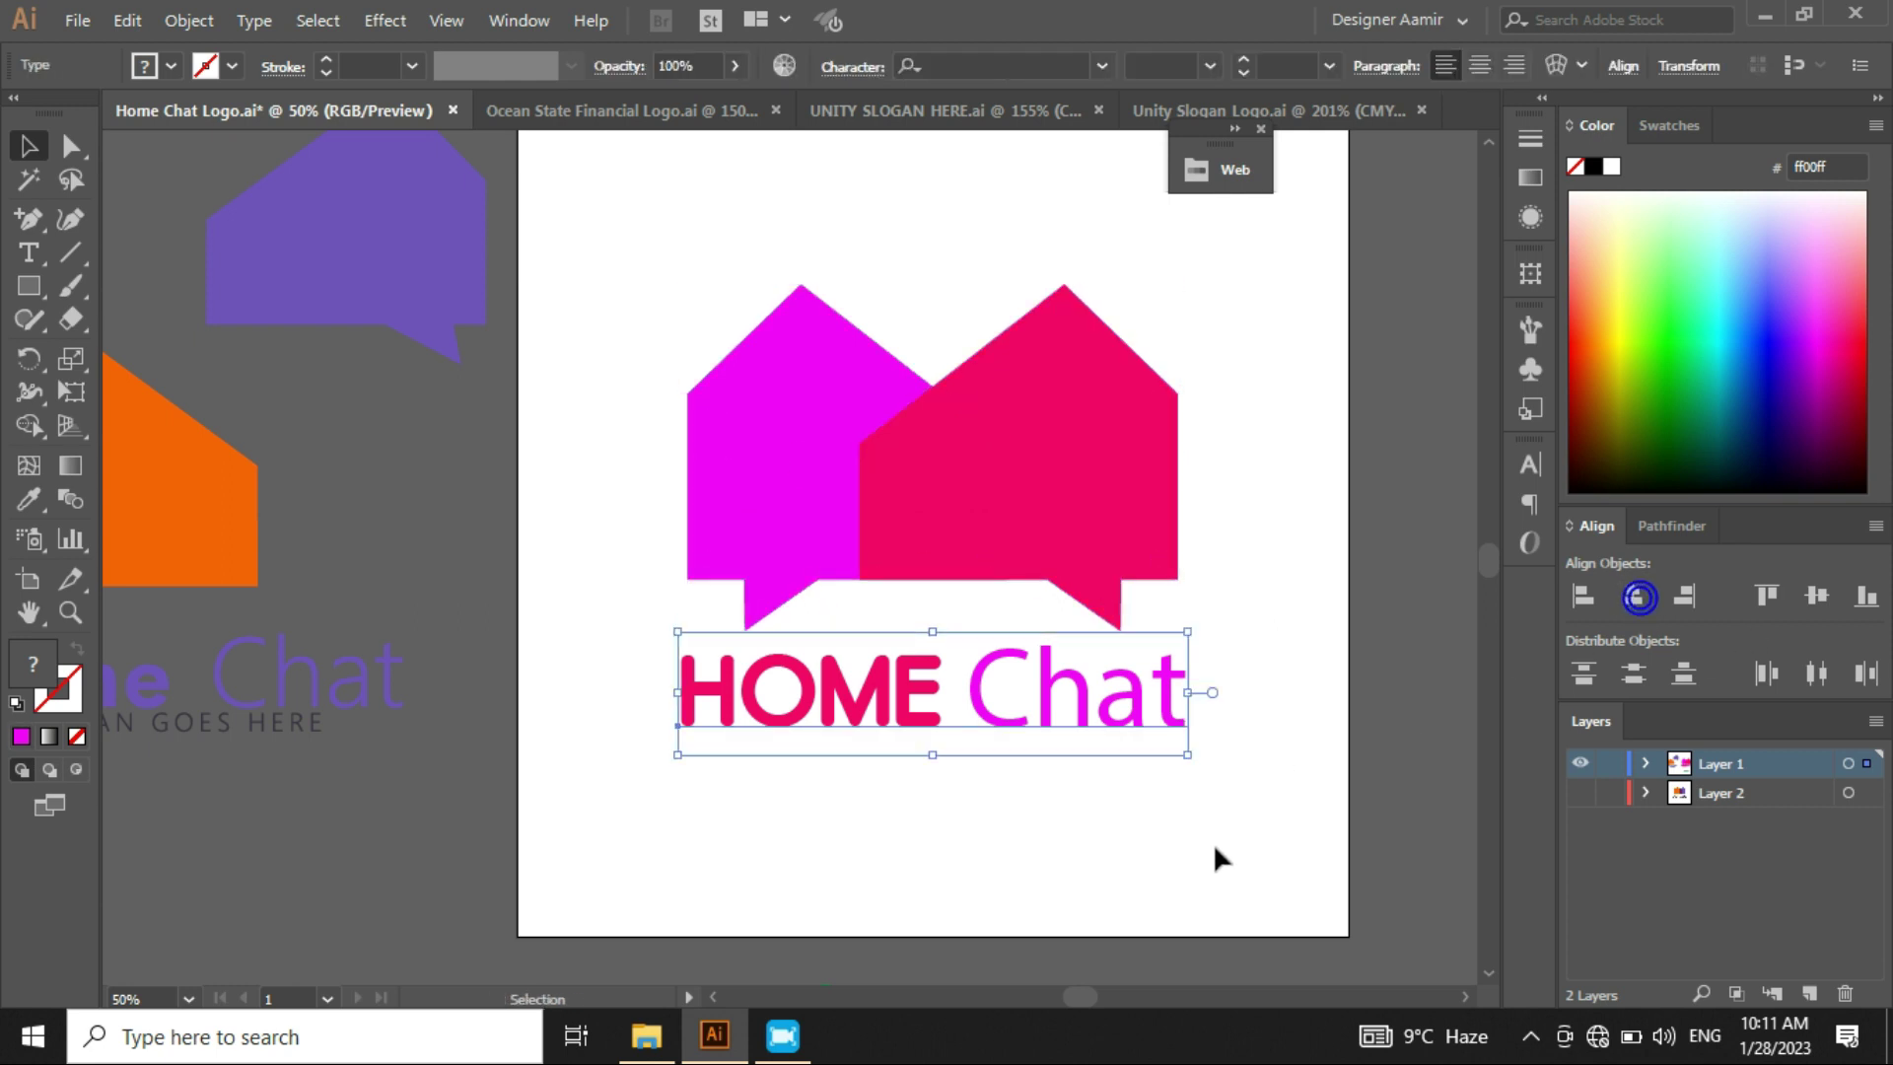
- Select the houses together with the HOME Chat text, centre them vertically on the artboard, and deselect everything
click(992, 862)
drag(1171, 888, 680, 395)
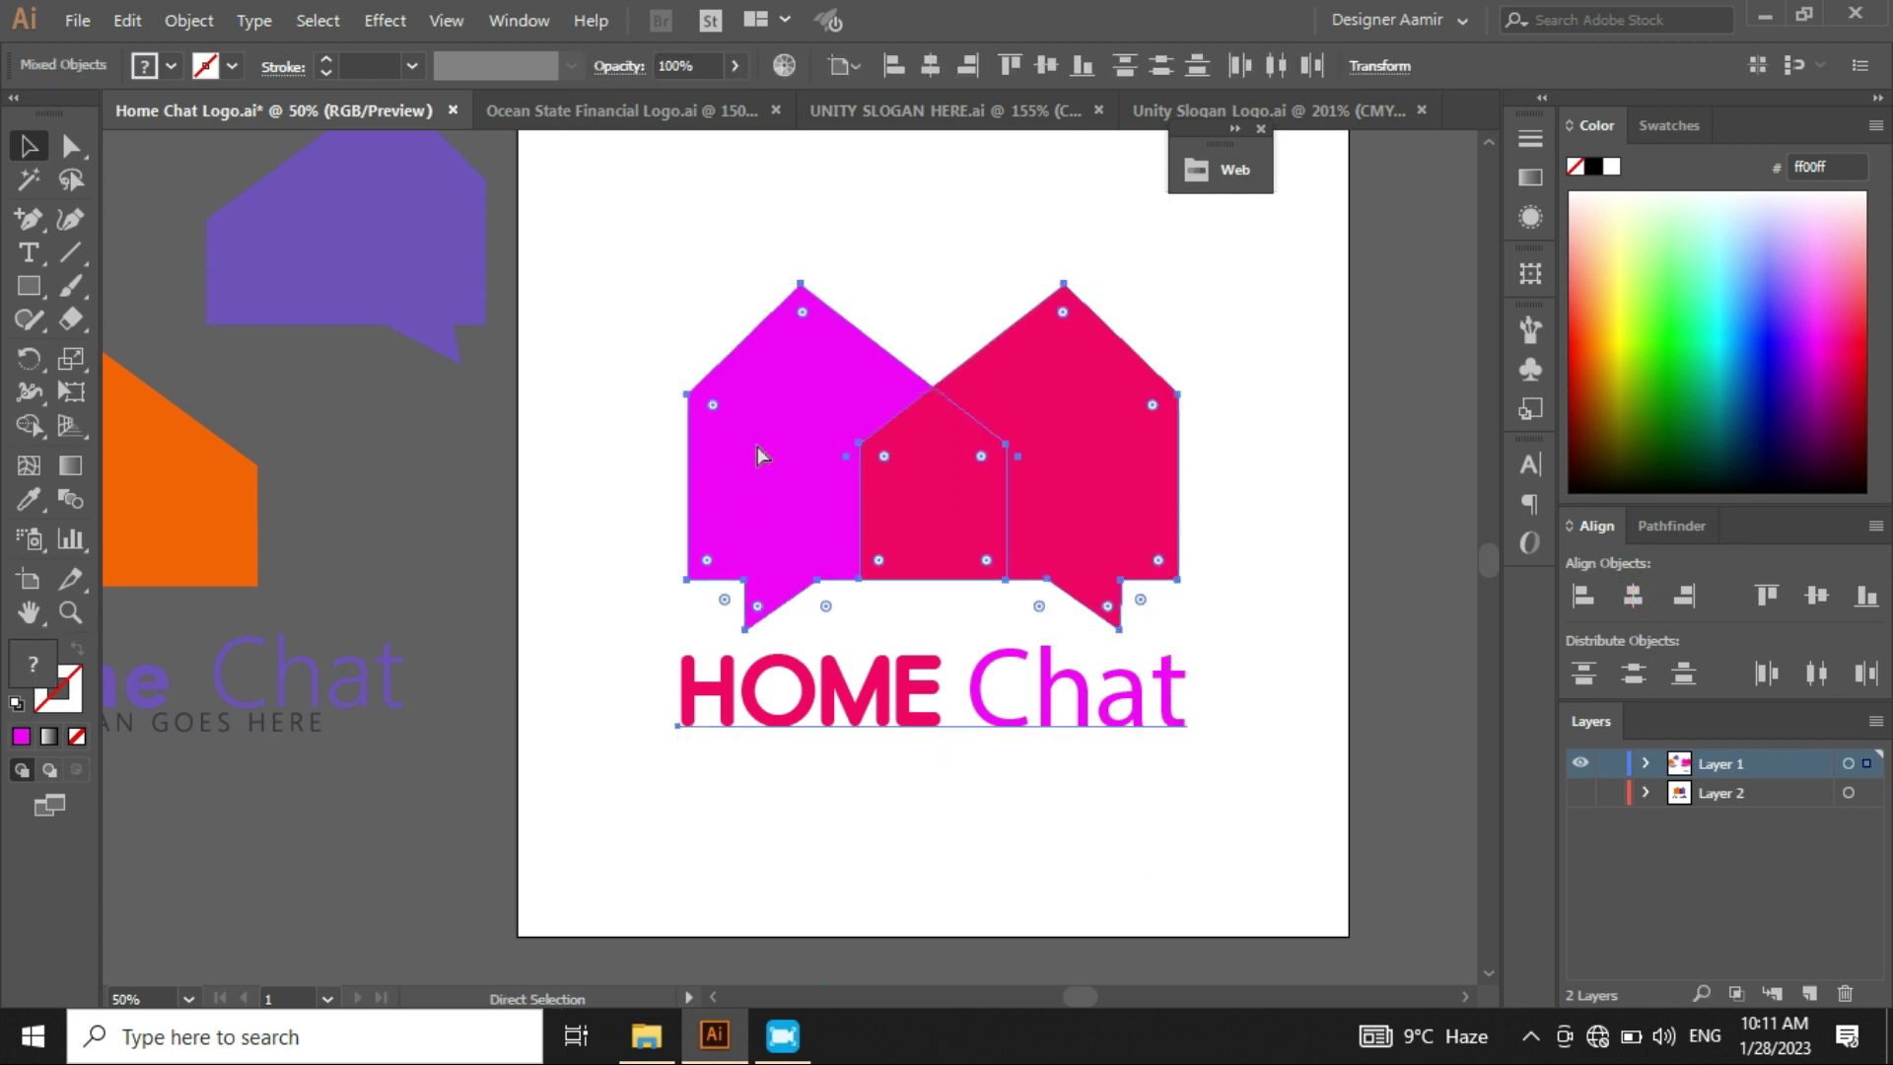
click(1817, 596)
key(ctrl+minus)
drag(1322, 546, 1166, 549)
click(1238, 596)
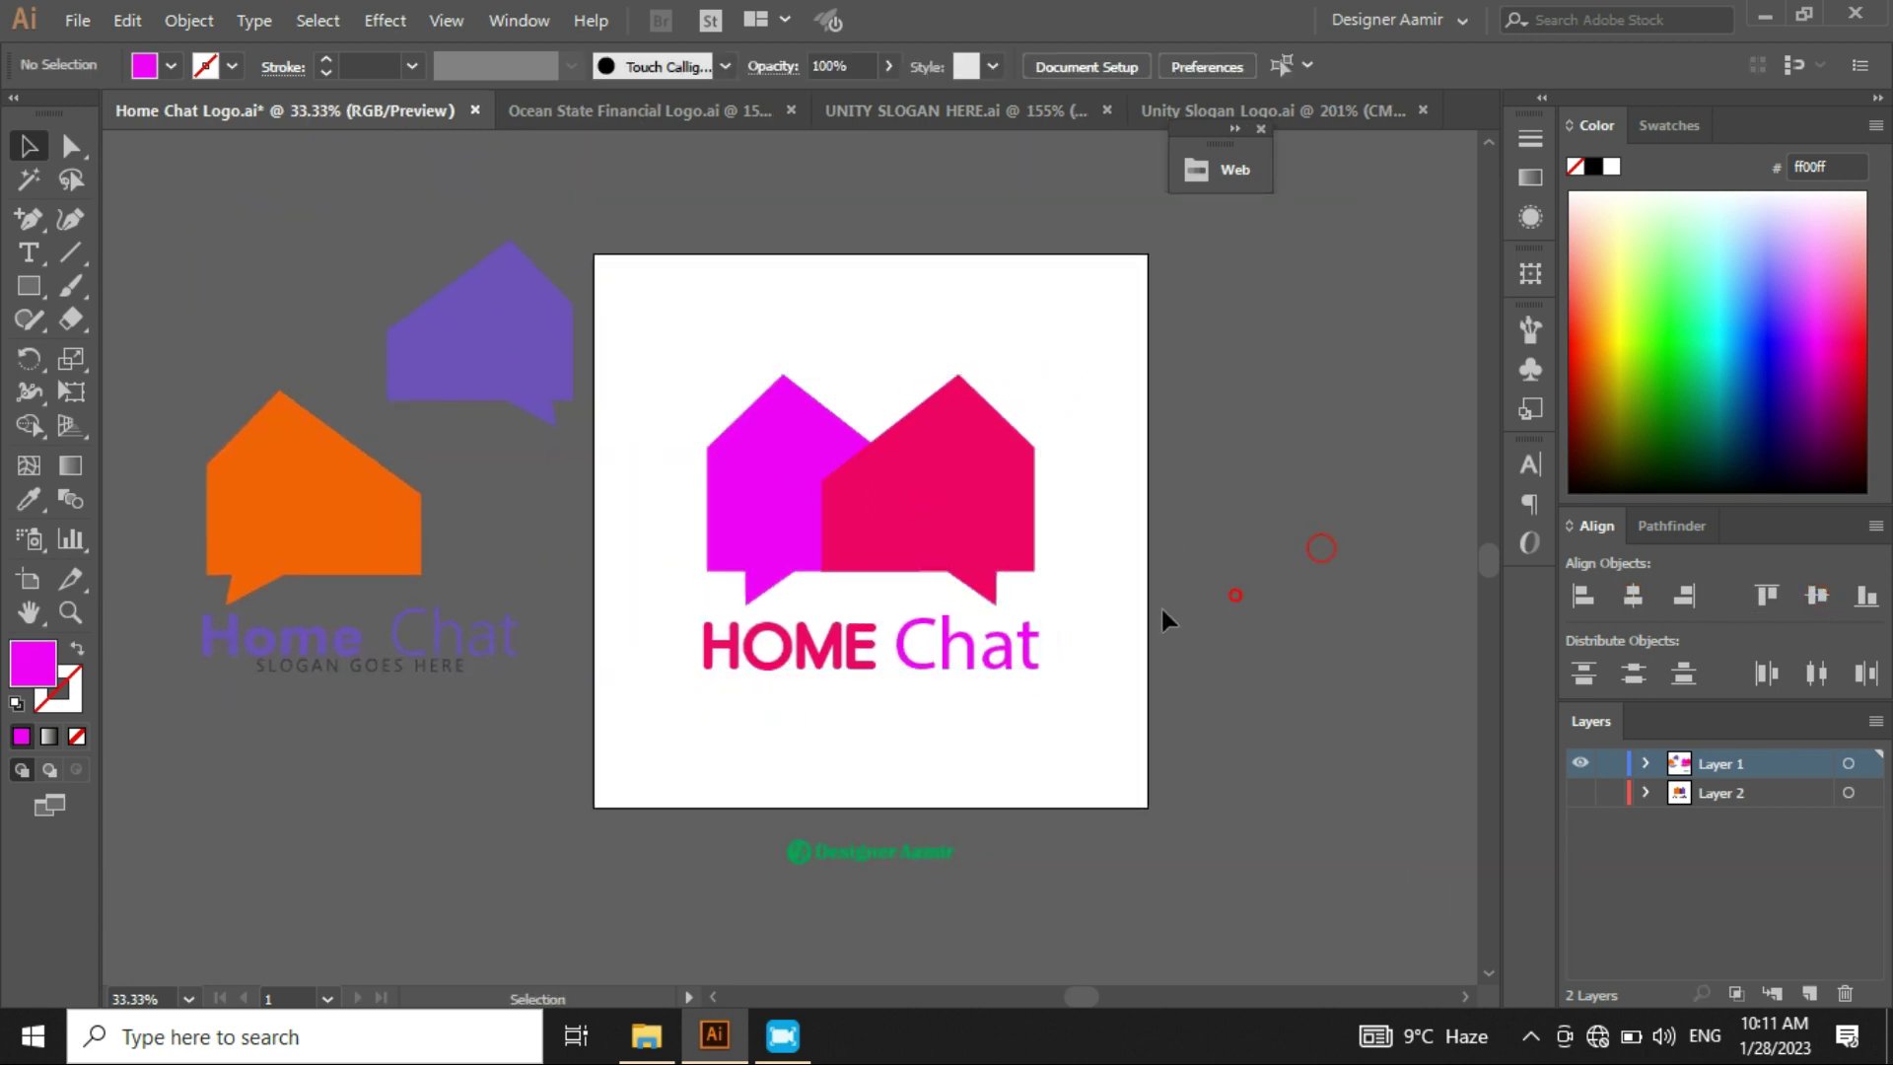
- Examine the finished logo's houses, colours and text placement up close and as a whole
key(ctrl+plus)
drag(1023, 575, 1135, 582)
key(ctrl+minus)
key(ctrl+plus)
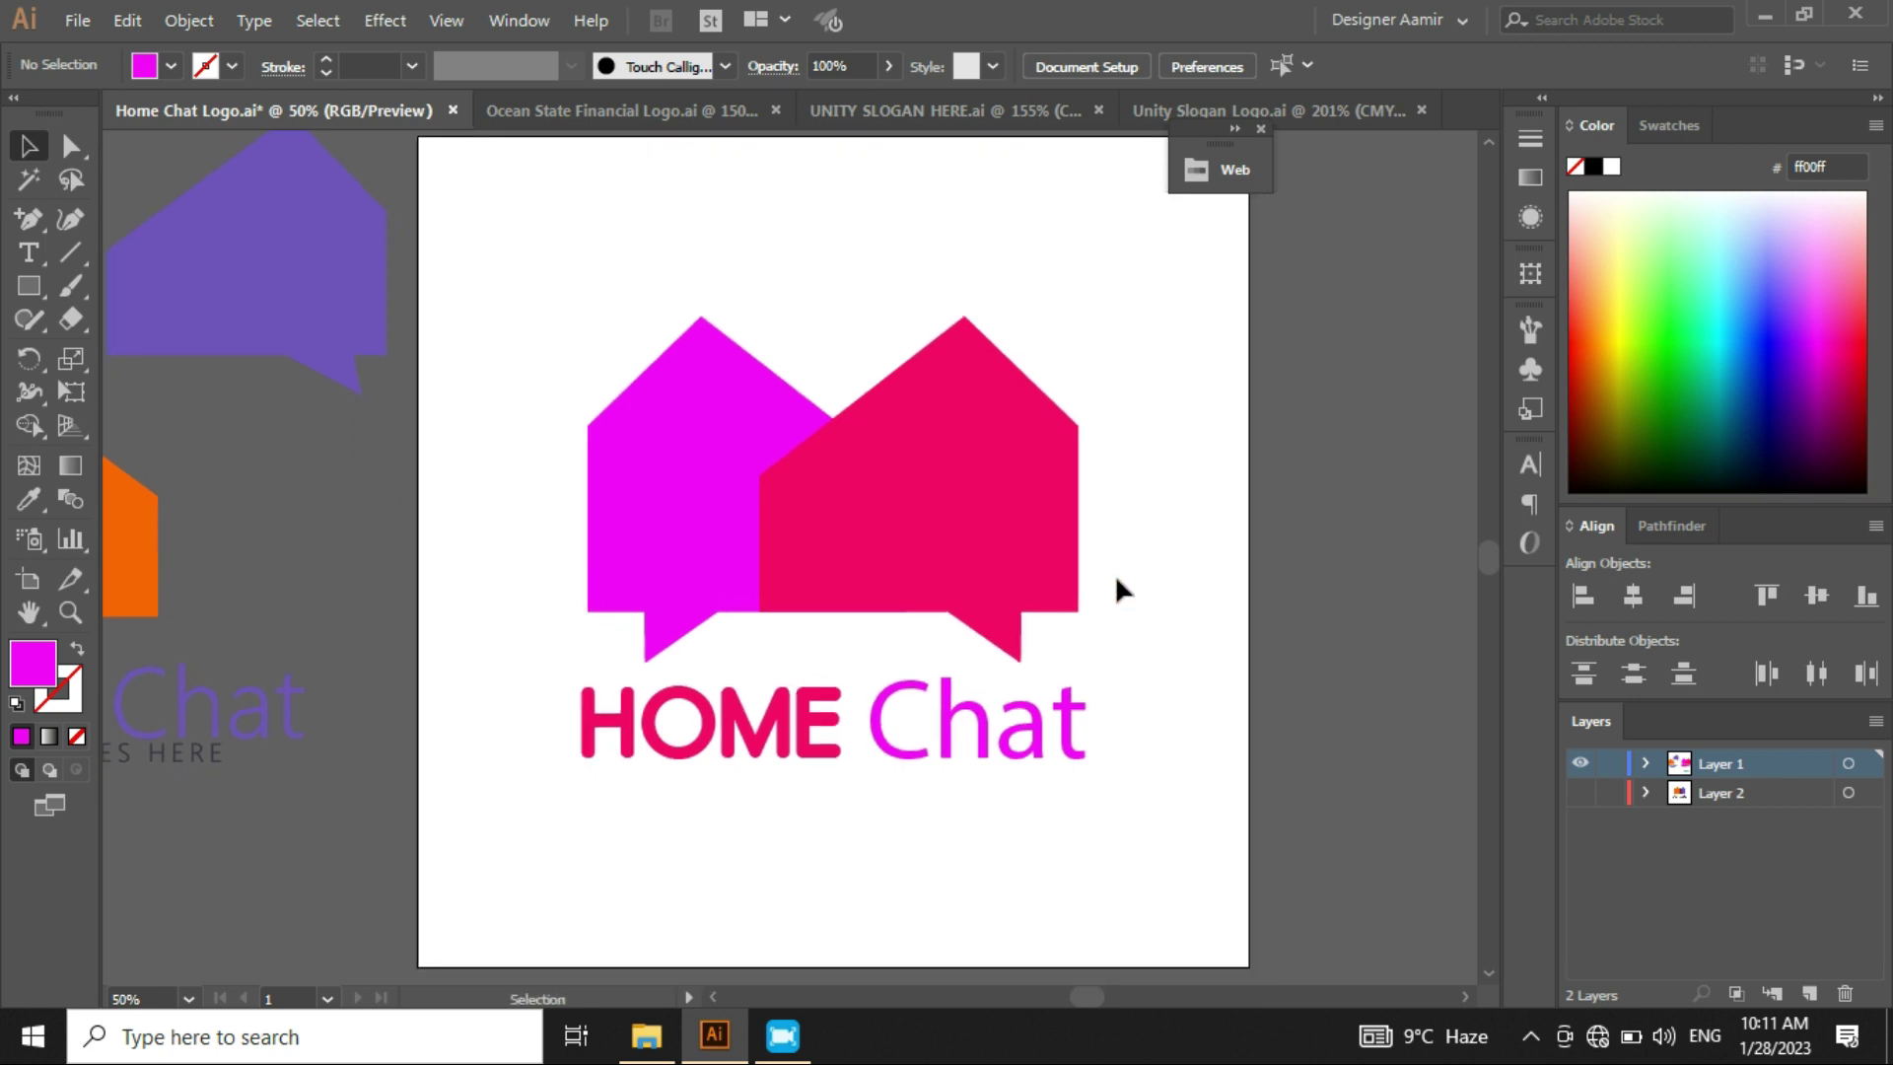
key(ctrl+minus)
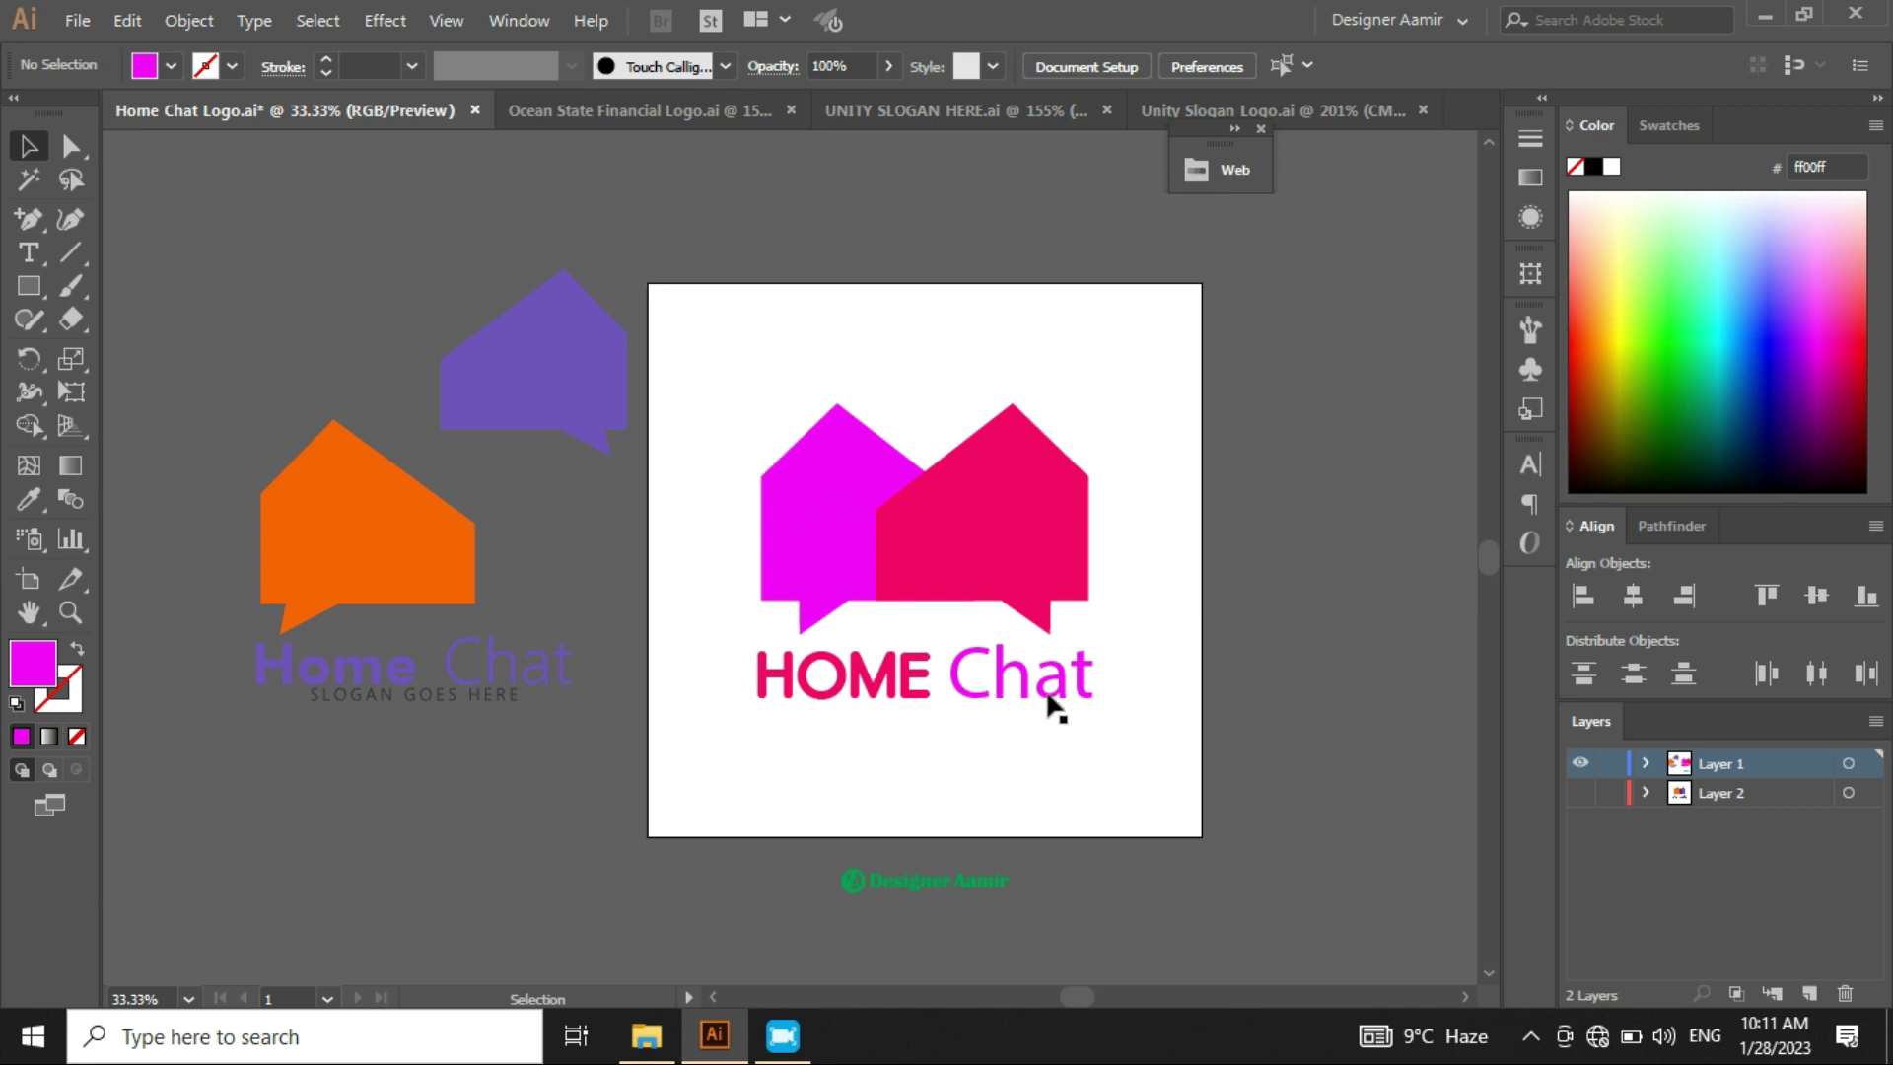
scroll(943, 727, up, 1)
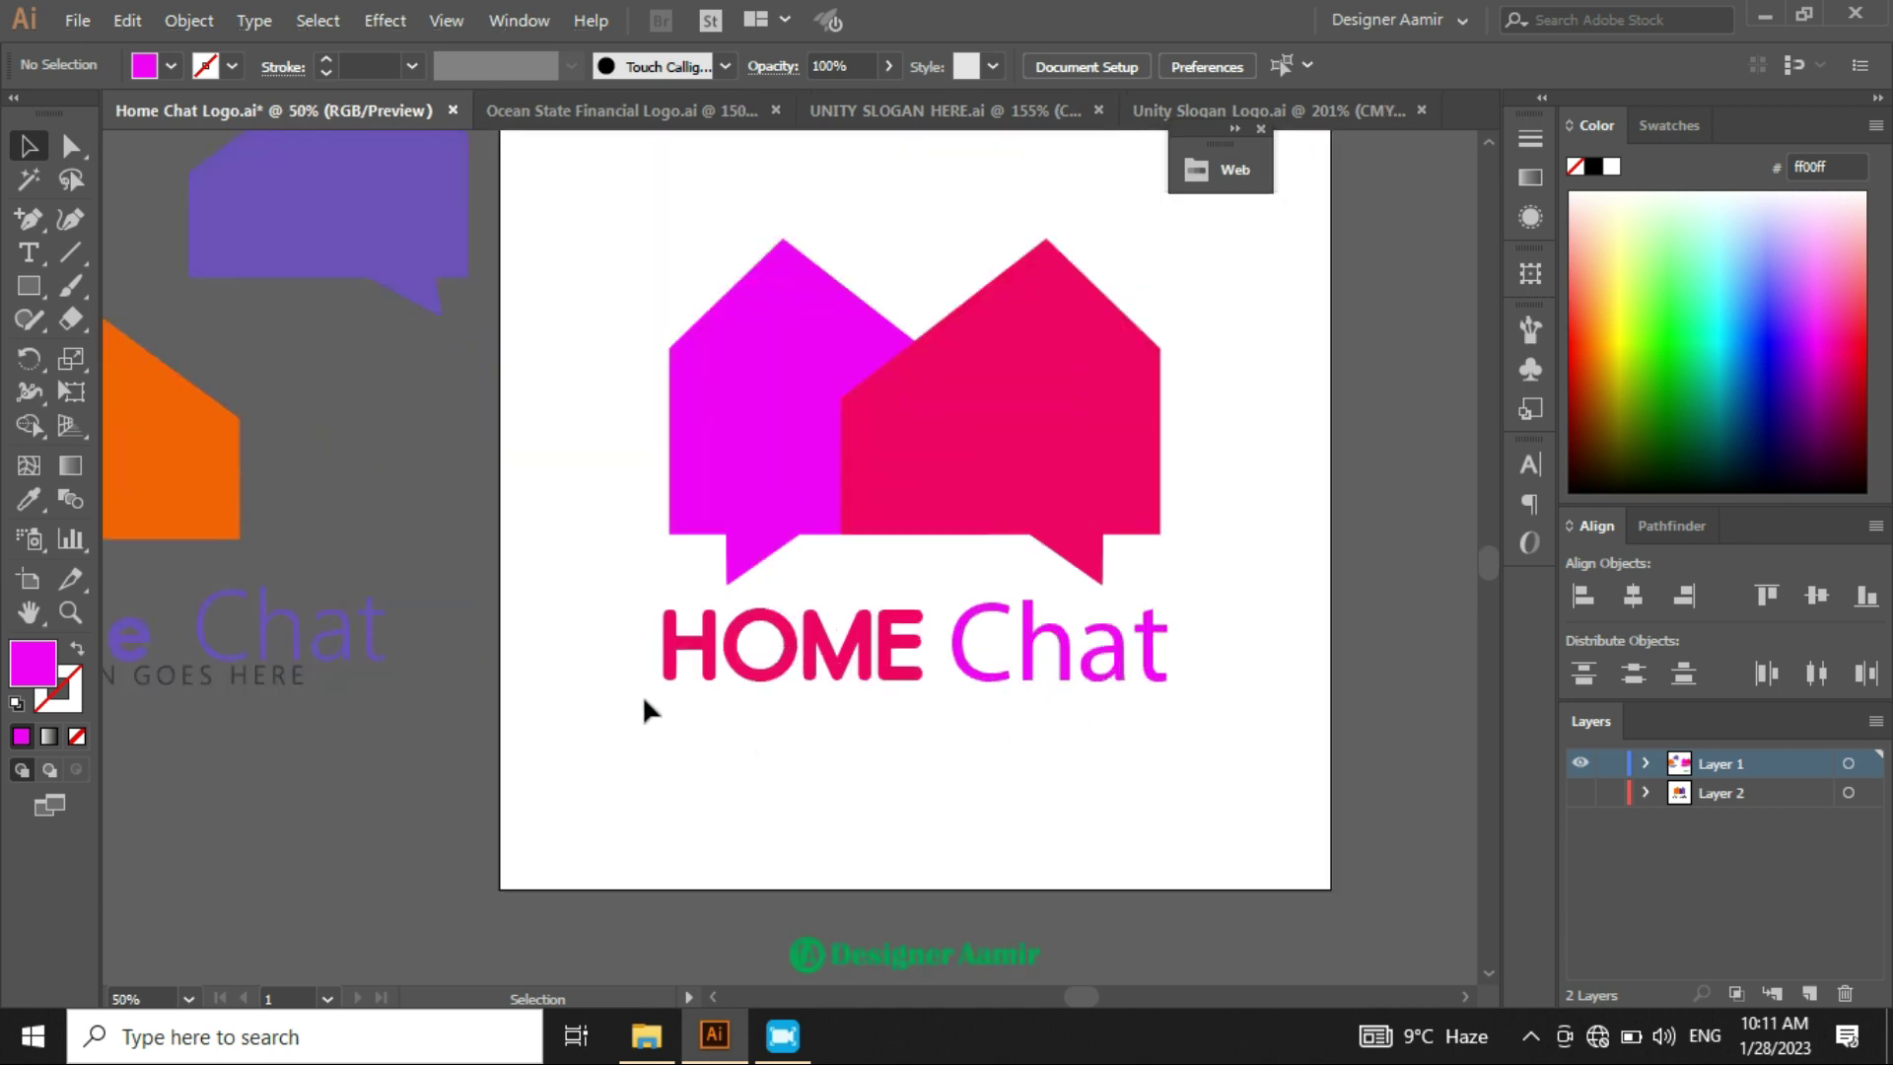
drag(642, 701, 1394, 789)
drag(1221, 625, 1179, 607)
scroll(1203, 616, down, 1)
click(1150, 583)
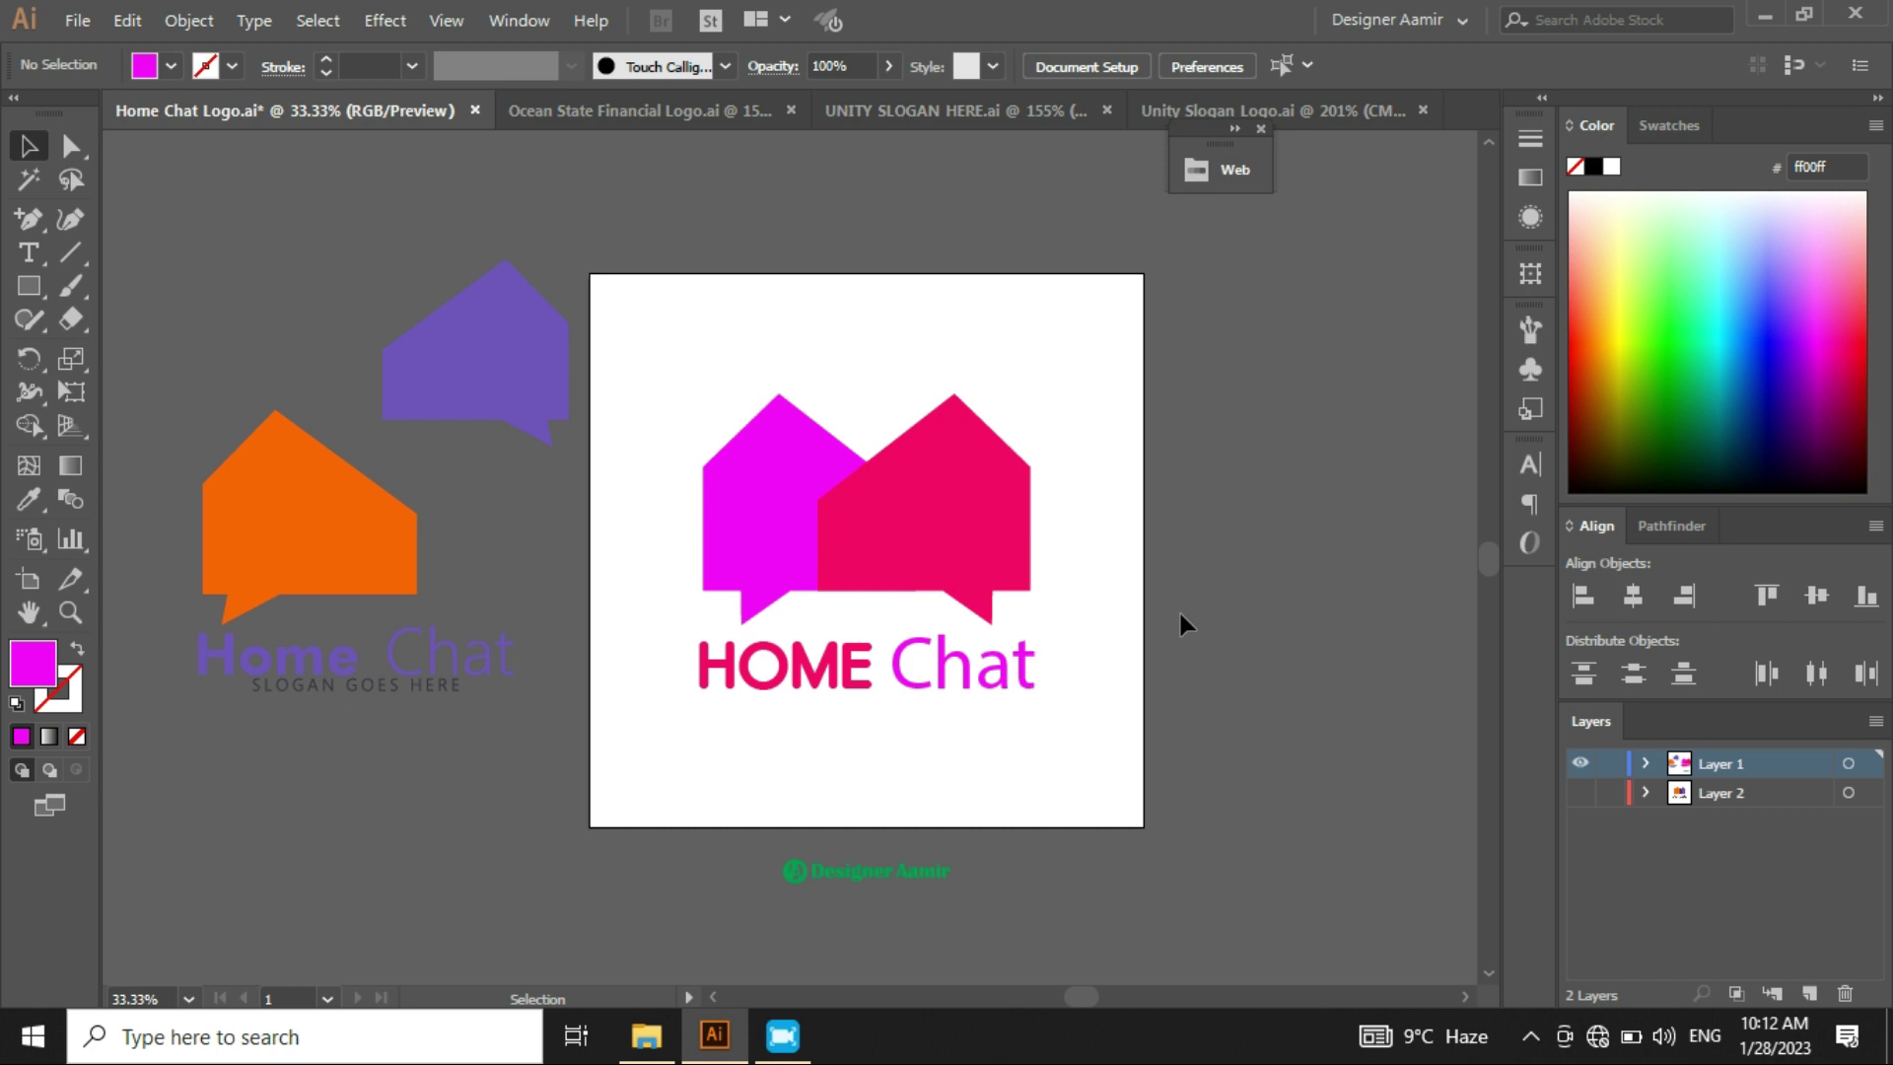
key(a)
key(ctrl+o)
click(1124, 718)
key(v)
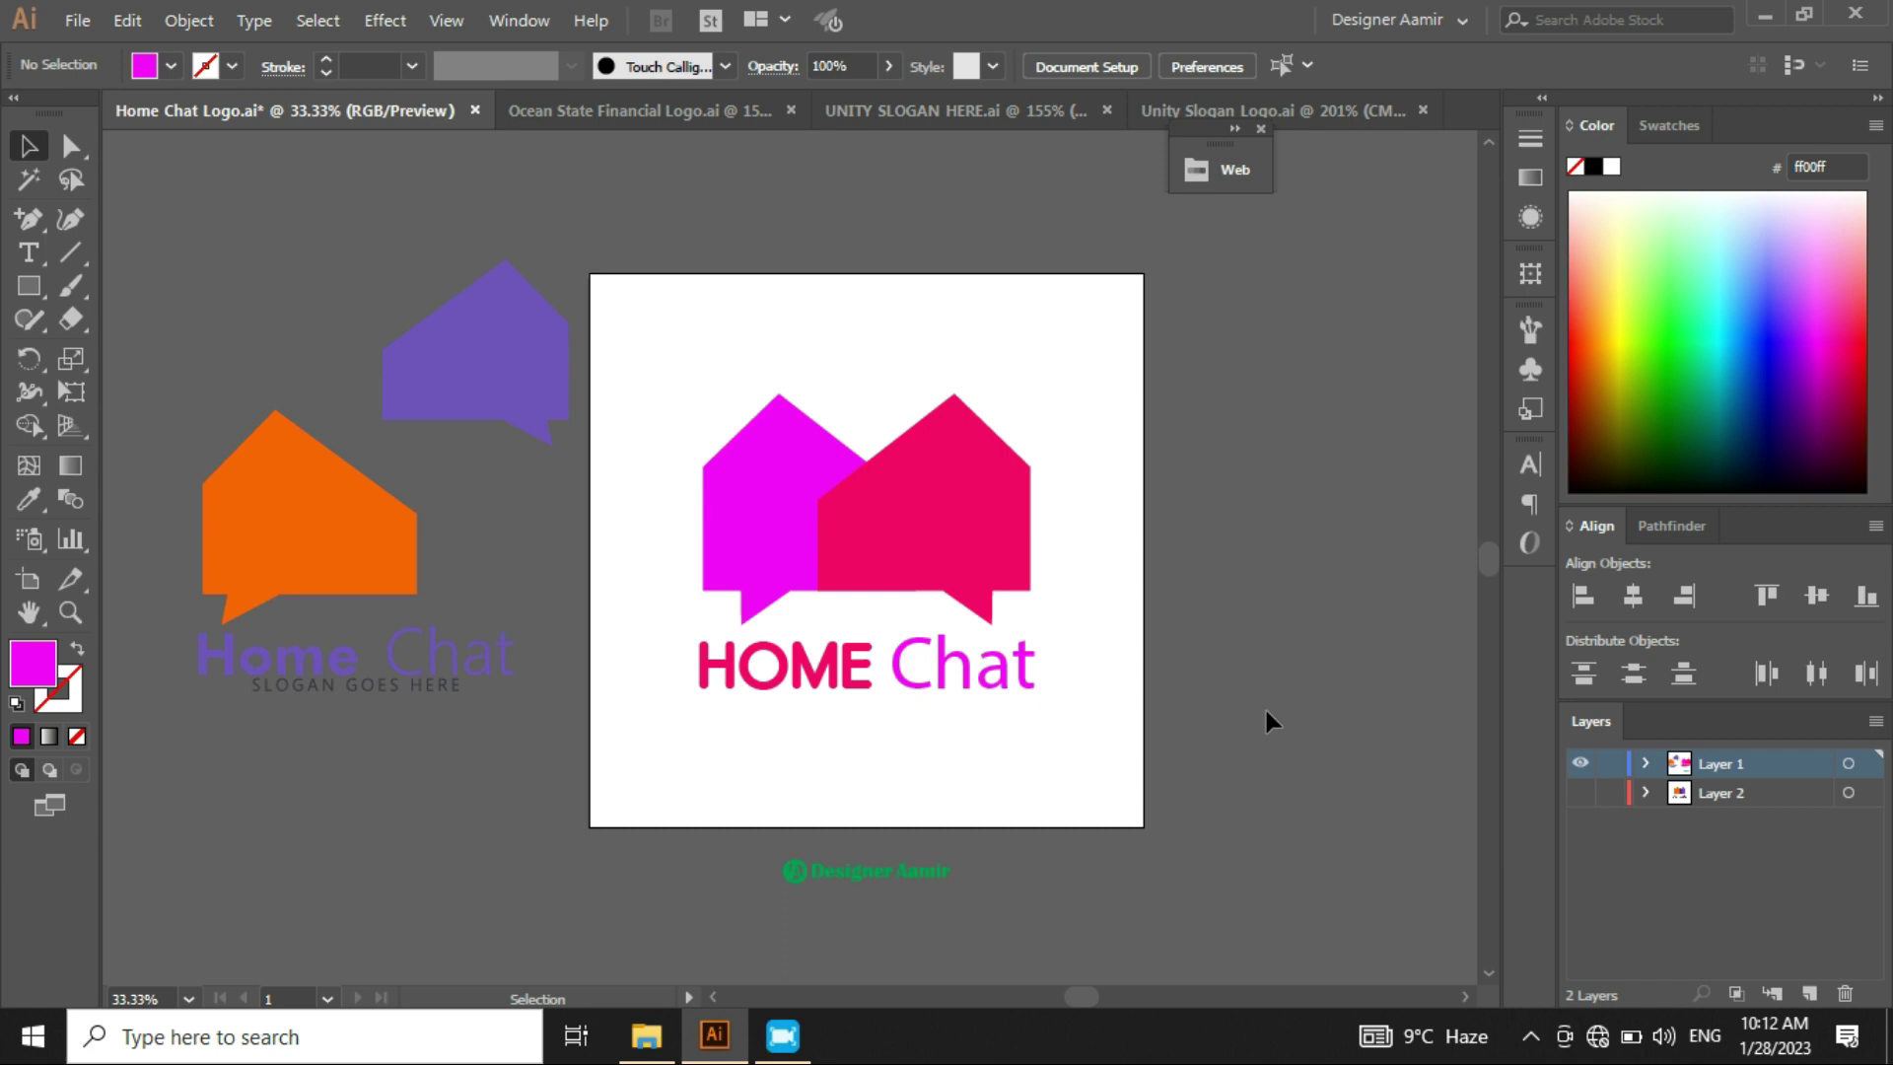